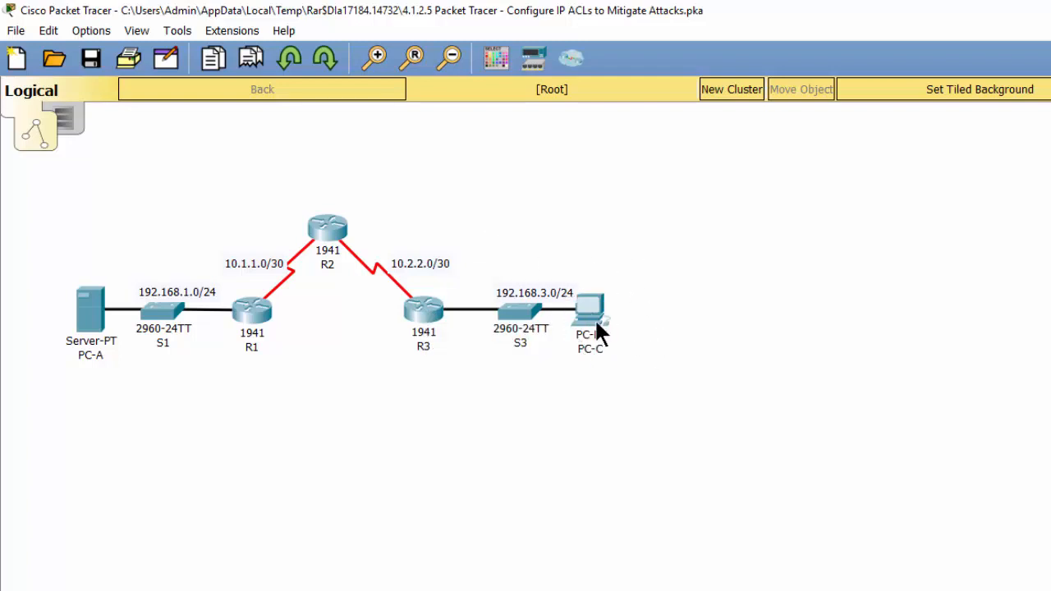
# - Open the command prompt on PC-A and begin a ping command
pyautogui.moveTo(596, 324)
pyautogui.moveTo(103, 296)
pyautogui.moveTo(105, 316)
pyautogui.moveTo(427, 318)
pyautogui.moveTo(404, 344)
pyautogui.moveTo(602, 311)
pyautogui.click(97, 318)
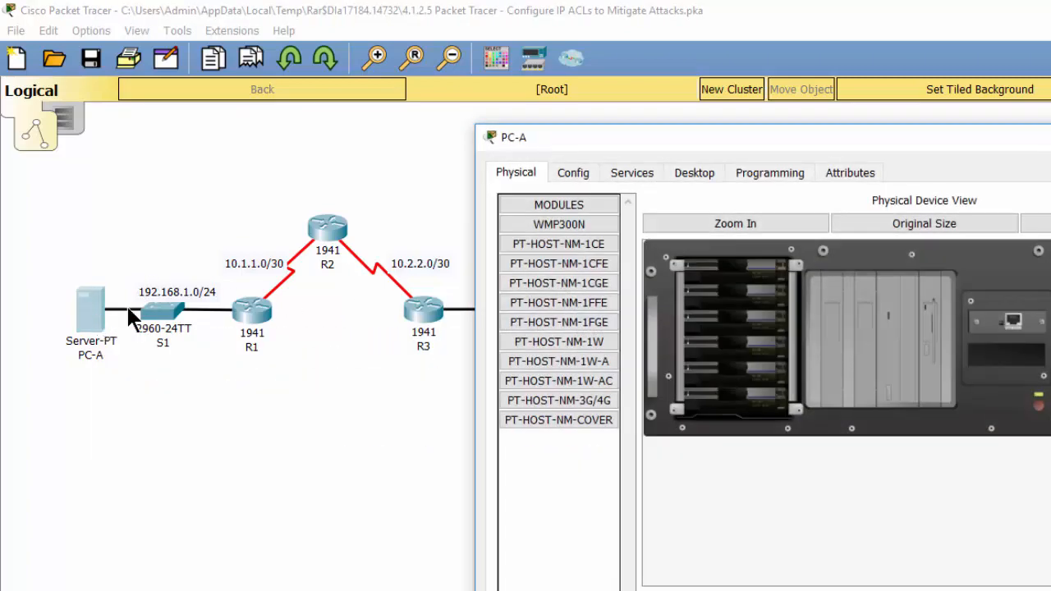
pyautogui.click(705, 172)
pyautogui.click(867, 276)
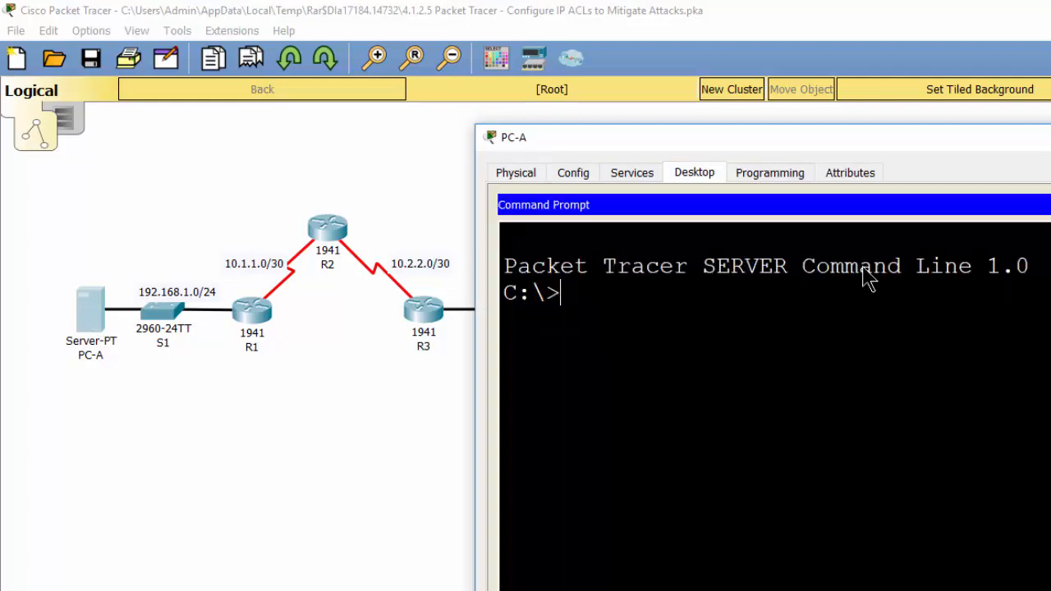
pyautogui.write('ping')
pyautogui.moveTo(755, 140); pyautogui.dragTo(695, 107)
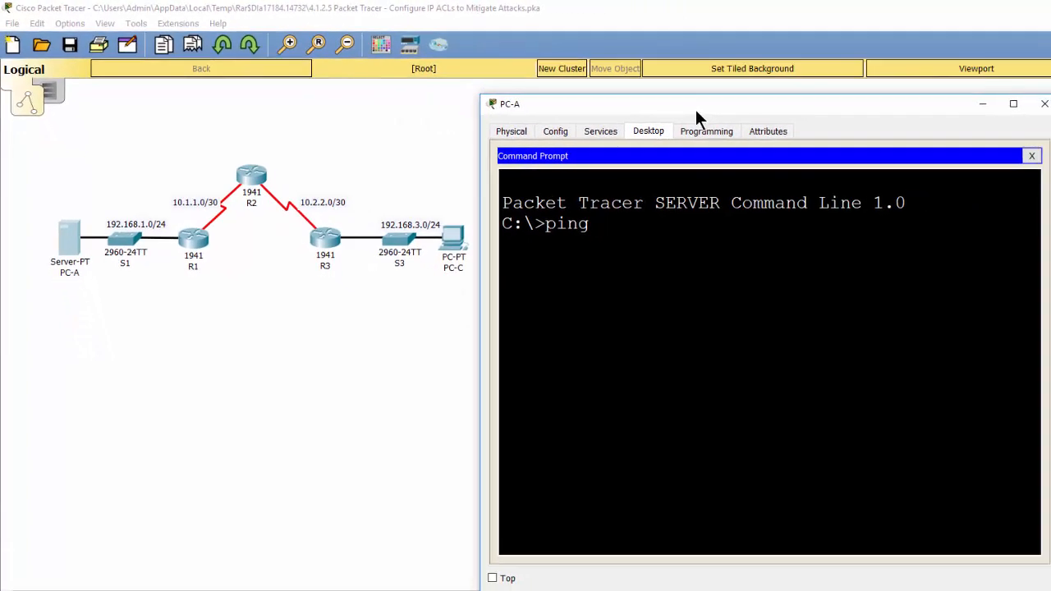
# - Open PC-C's IP configuration and copy its IPv4 address
pyautogui.click(454, 244)
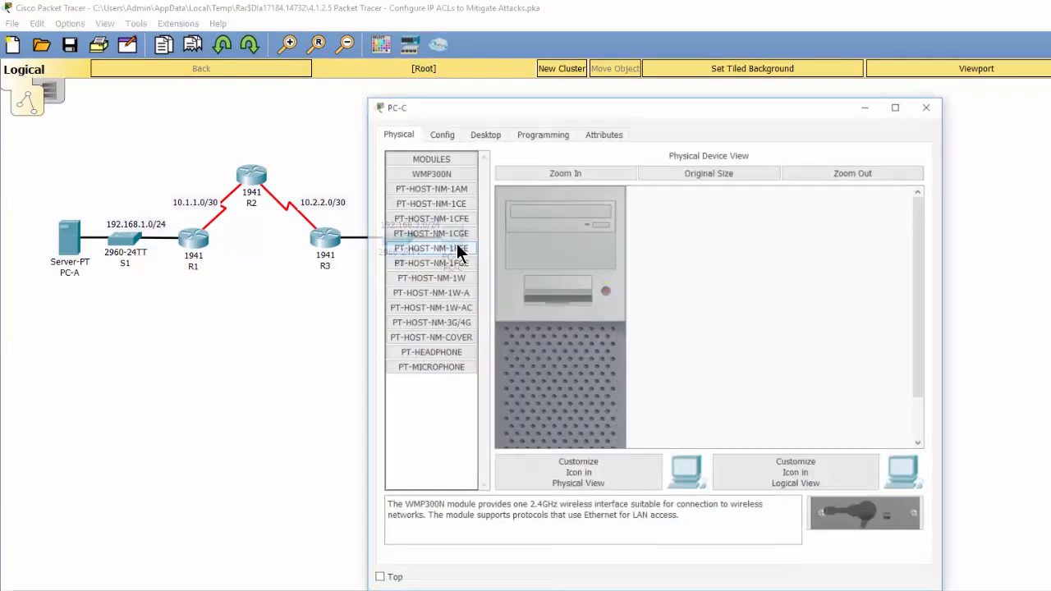
pyautogui.click(481, 134)
pyautogui.click(455, 185)
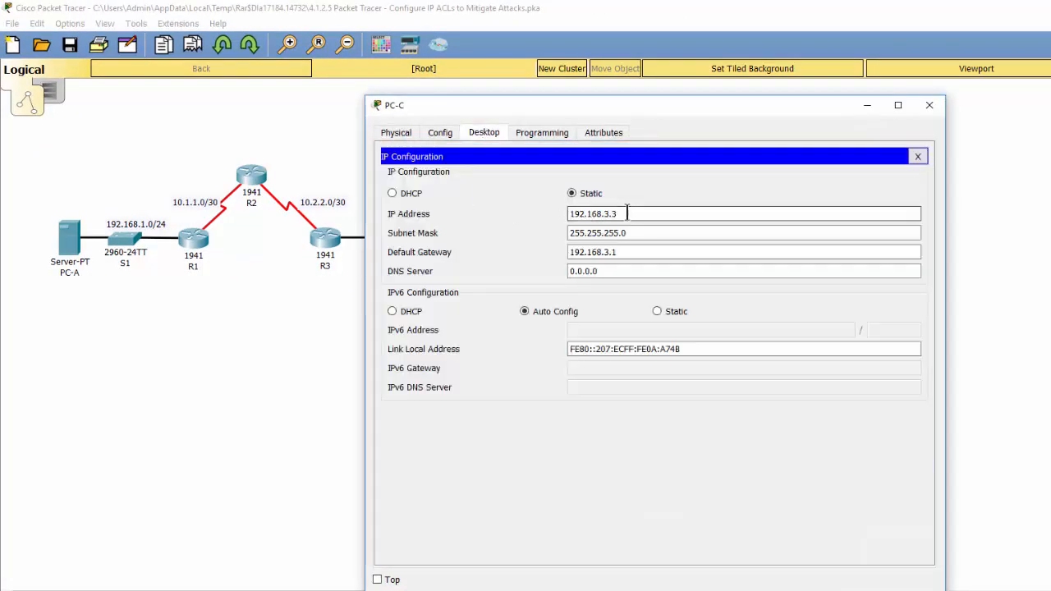
pyautogui.moveTo(626, 213); pyautogui.dragTo(567, 213)
pyautogui.rightClick(598, 216)
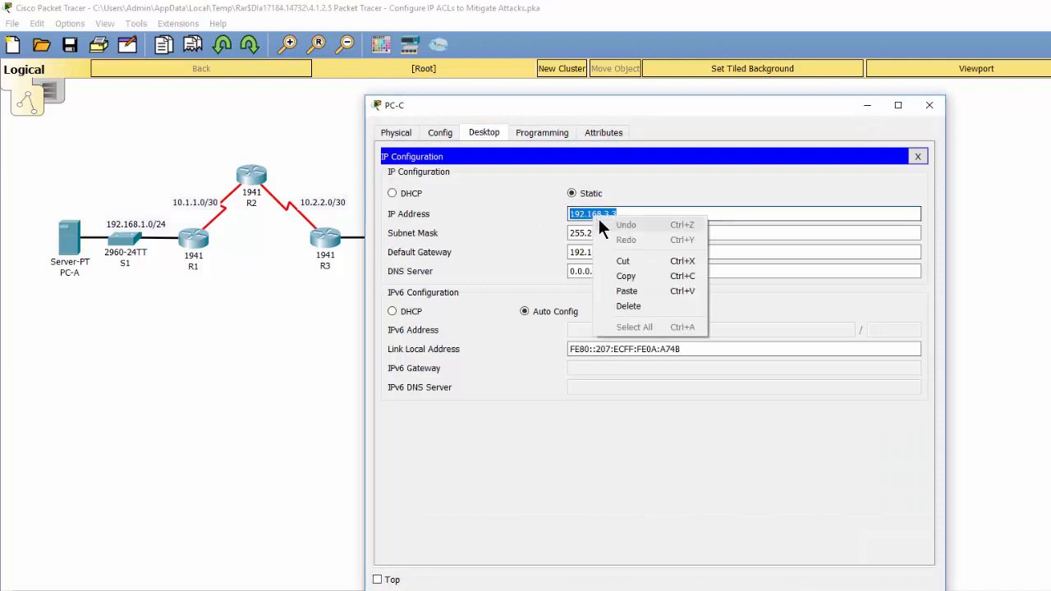
pyautogui.click(624, 276)
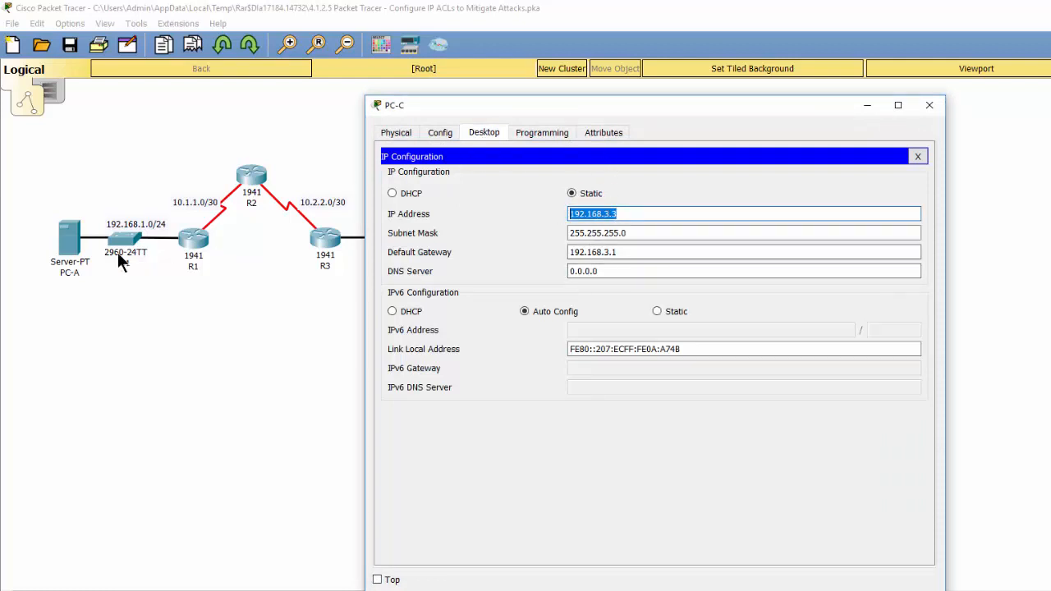
# - Complete the ping command on PC-A with the copied address 192.168.3.3 and run it
pyautogui.click(72, 246)
pyautogui.rightClick(605, 230)
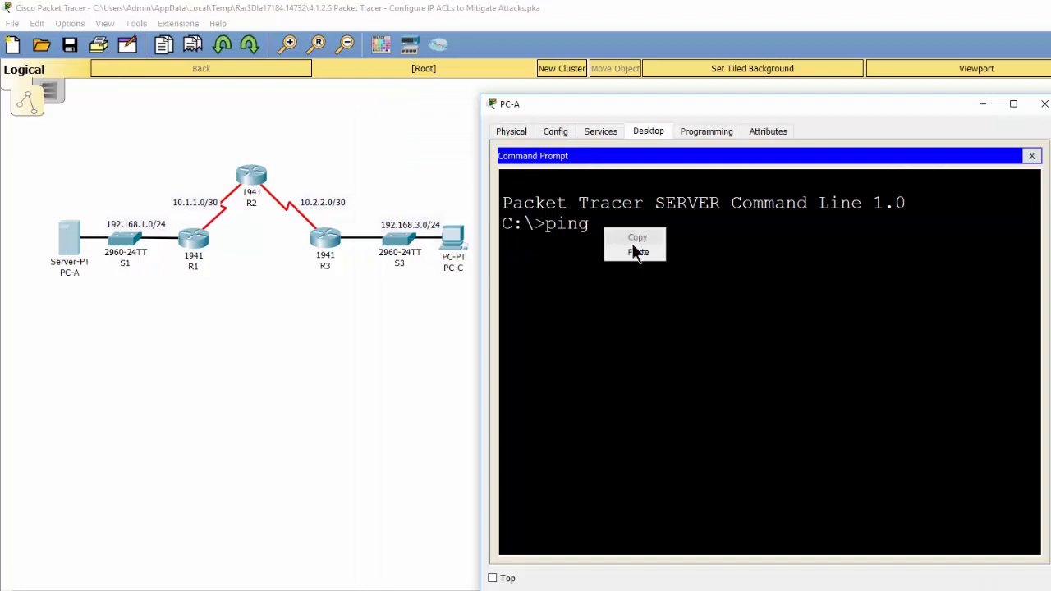
pyautogui.click(635, 252)
pyautogui.press('Return')
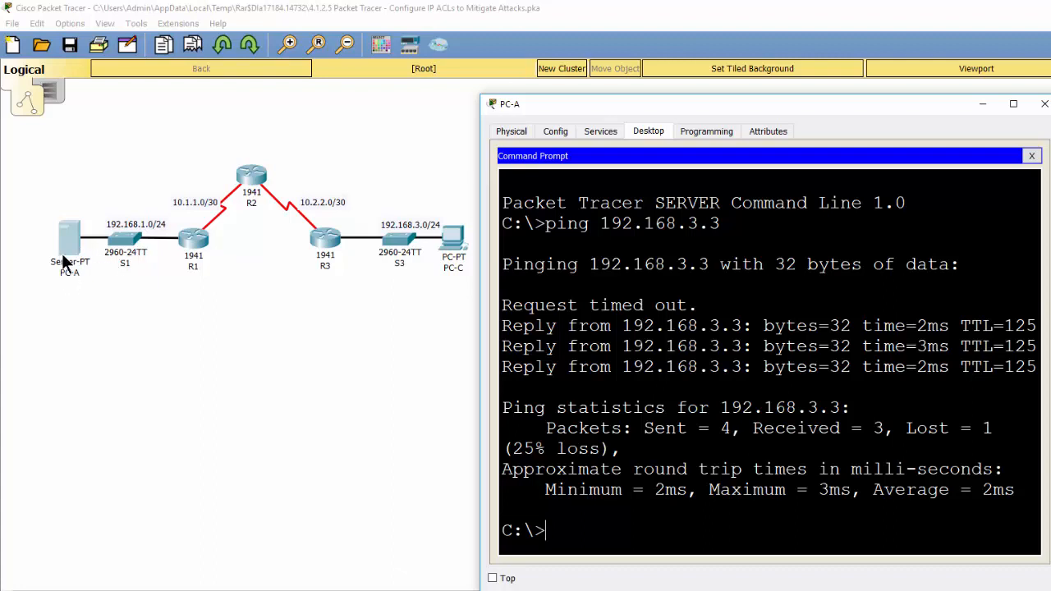
# - Log in to router R2's command line with the console password and enter privileged EXEC mode with the enable password
pyautogui.click(254, 181)
pyautogui.click(556, 179)
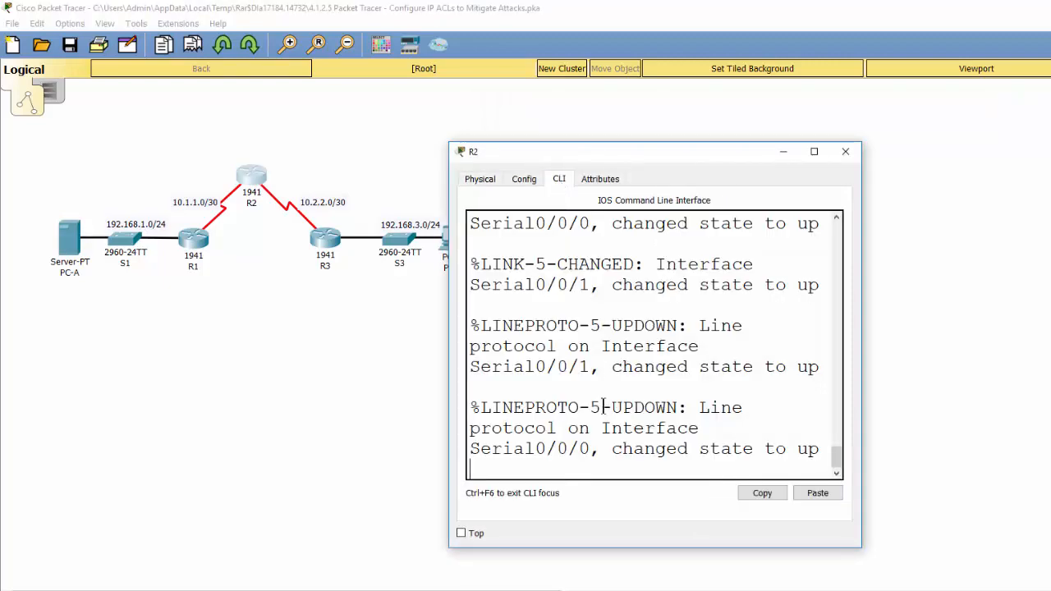
pyautogui.press('Return')
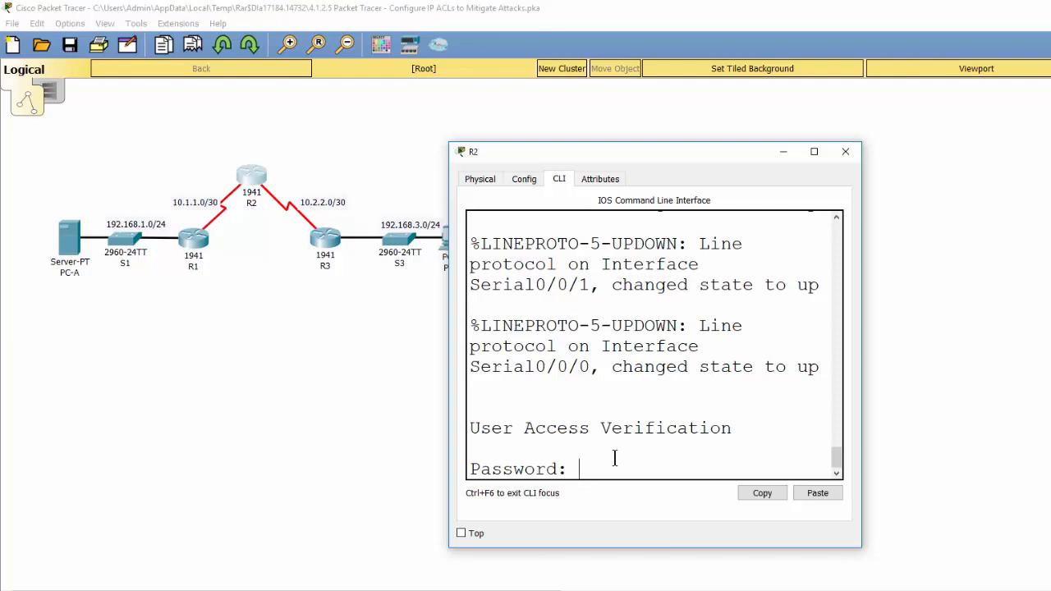
pyautogui.press('Return')
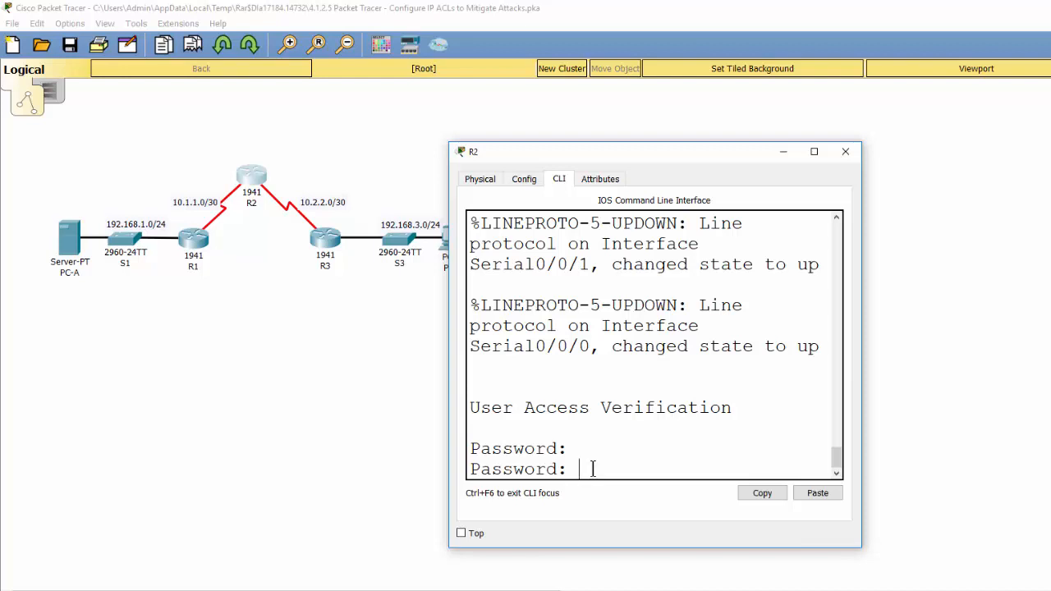
pyautogui.press('Return')
pyautogui.write('en')
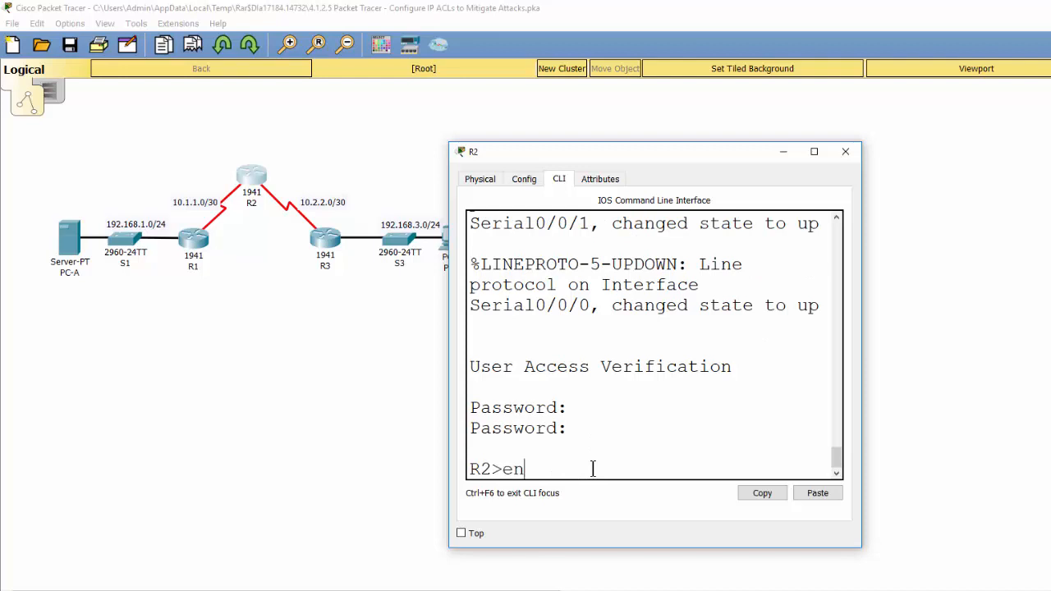
pyautogui.press('Return')
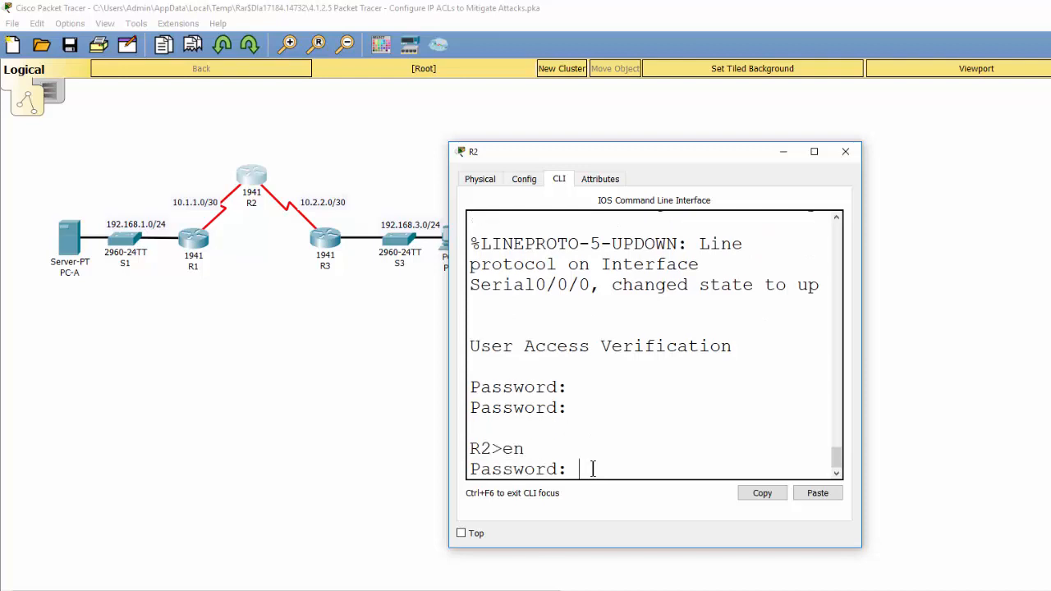
pyautogui.press('Return')
pyautogui.press('Return')
pyautogui.press('Return')
pyautogui.press('Return')
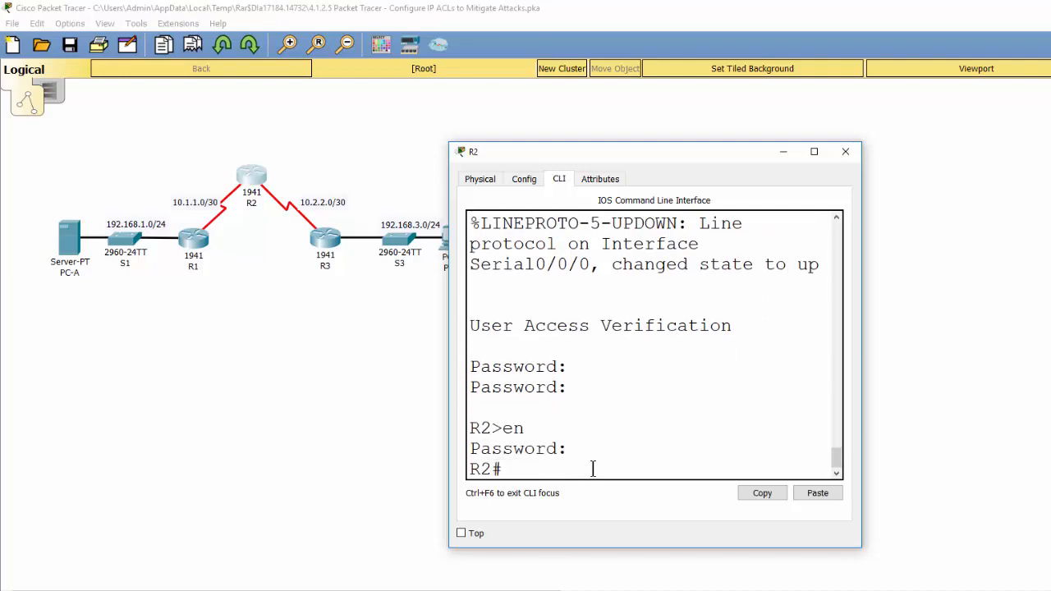
# - Run show ip int bri on R2, widen its window and examine the Loopback0 interface address
pyautogui.write('show')
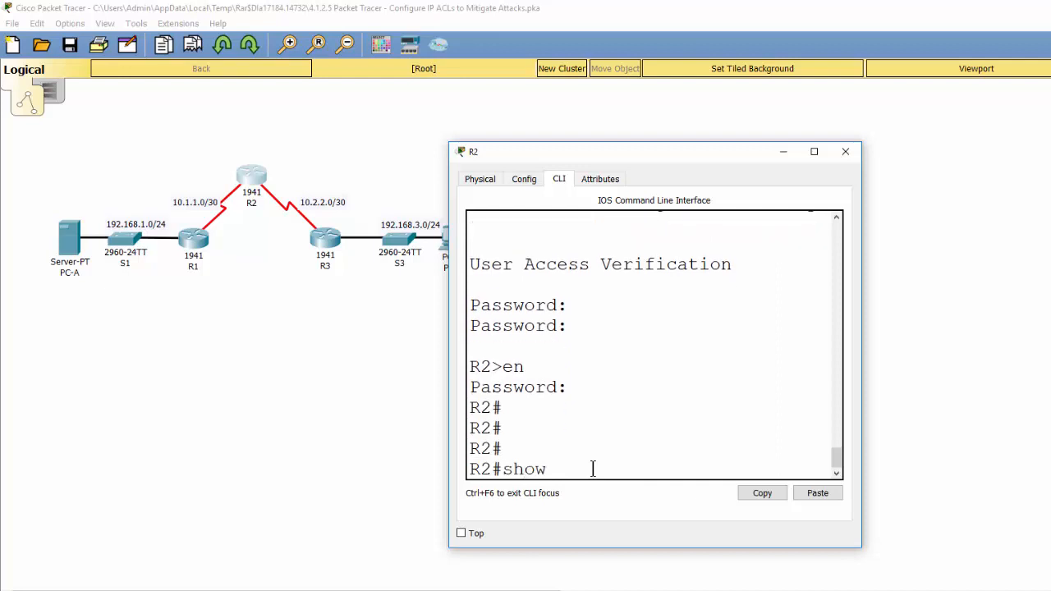
pyautogui.write(' ip int bri')
pyautogui.press('Return')
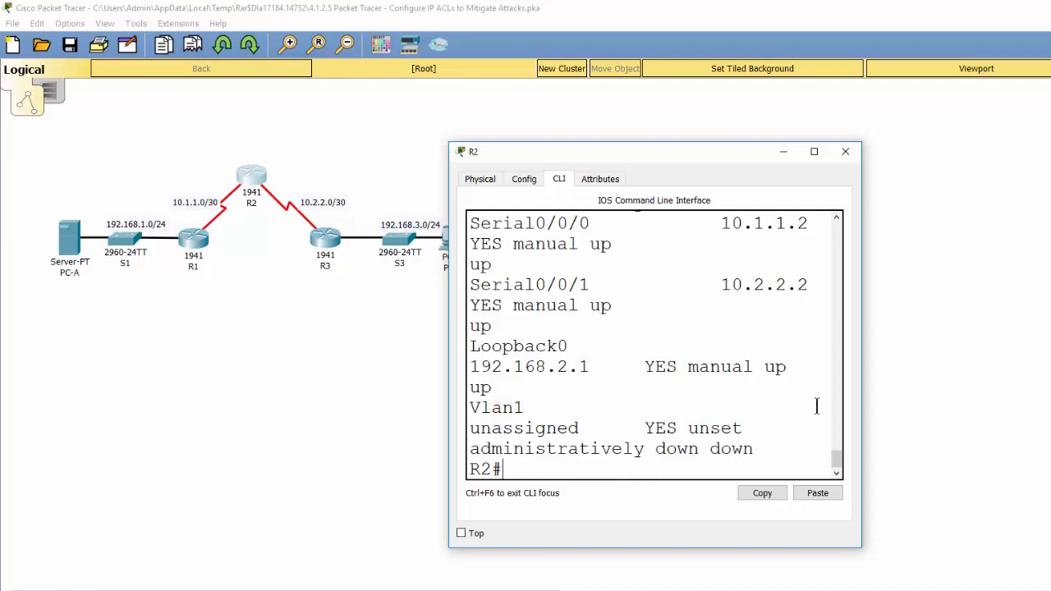
pyautogui.moveTo(862, 389); pyautogui.dragTo(1050, 388)
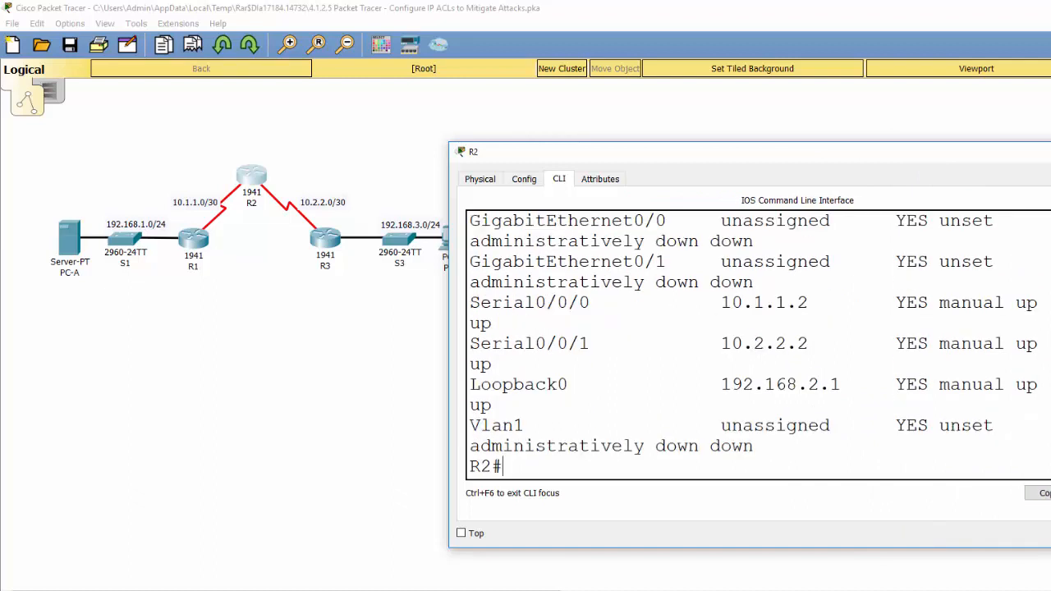
pyautogui.moveTo(475, 385); pyautogui.dragTo(610, 388)
pyautogui.moveTo(720, 386); pyautogui.dragTo(842, 386)
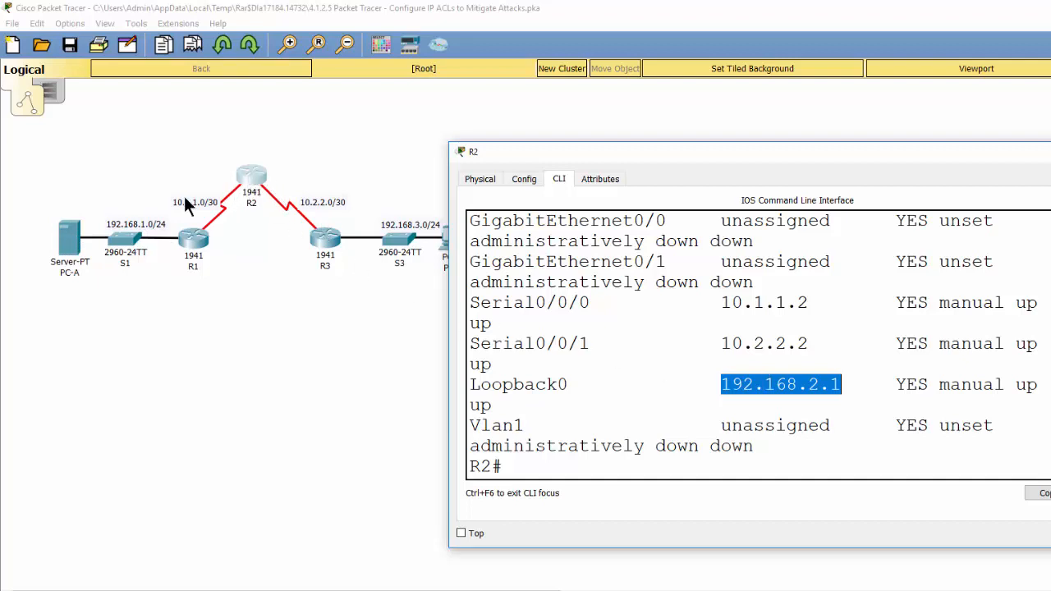
# - Open an SSH session from PC-A to R2 at 192.168.2.1 as SSHadmin, entering the account password
pyautogui.click(65, 245)
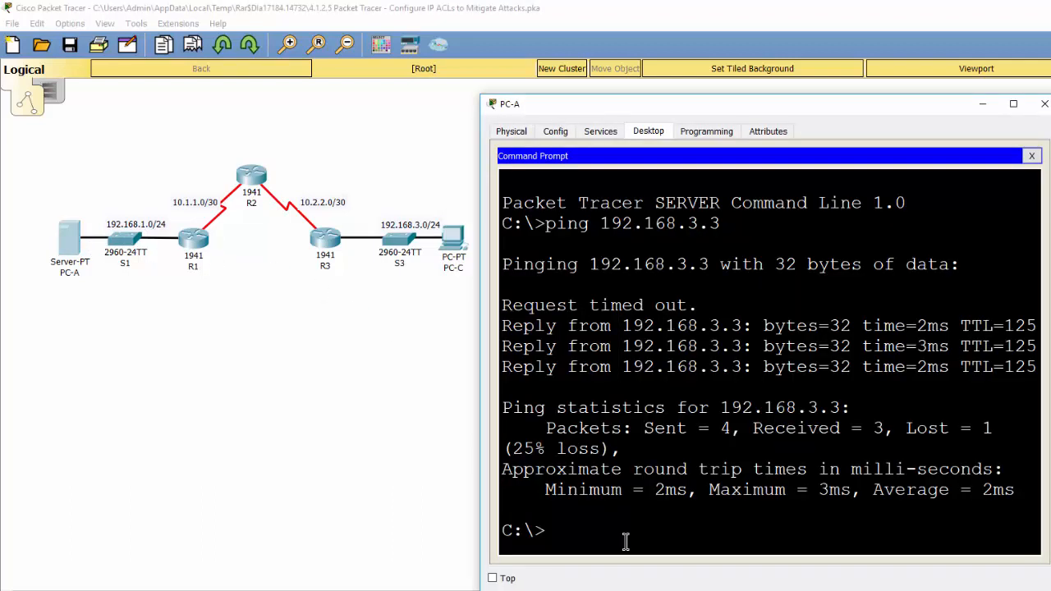
pyautogui.write('ssh -l A')
pyautogui.press('BackSpace')
pyautogui.write('SSHadmin ')
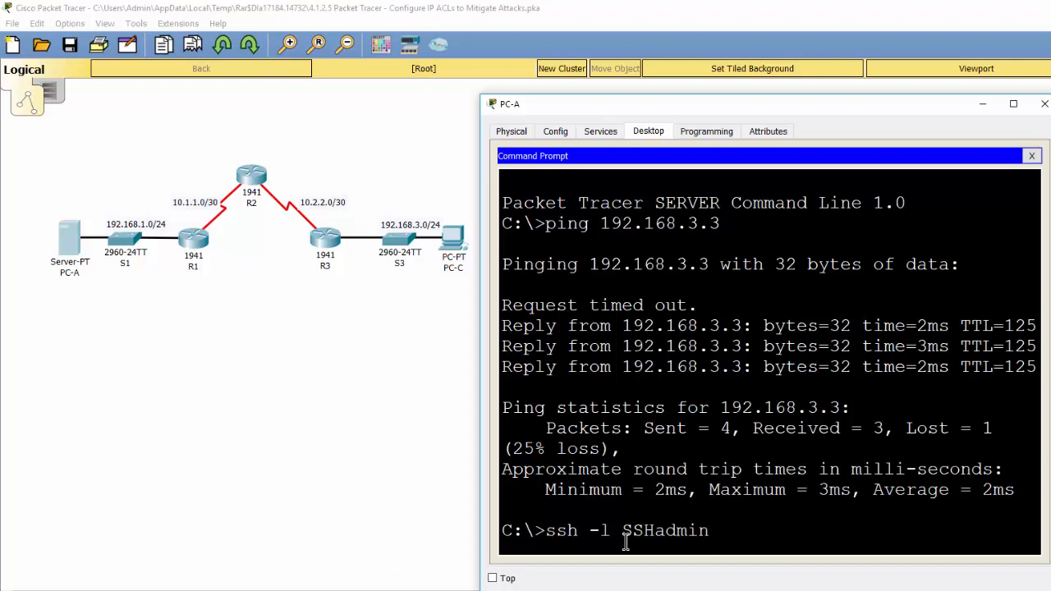
pyautogui.write('192.168.2.1')
pyautogui.press('Return')
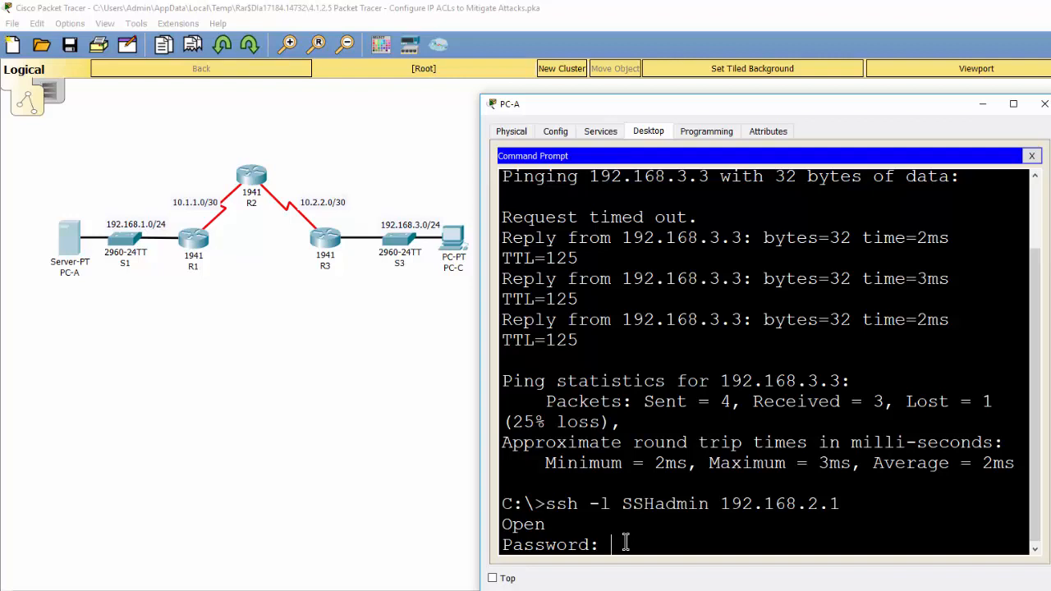
pyautogui.press('Return')
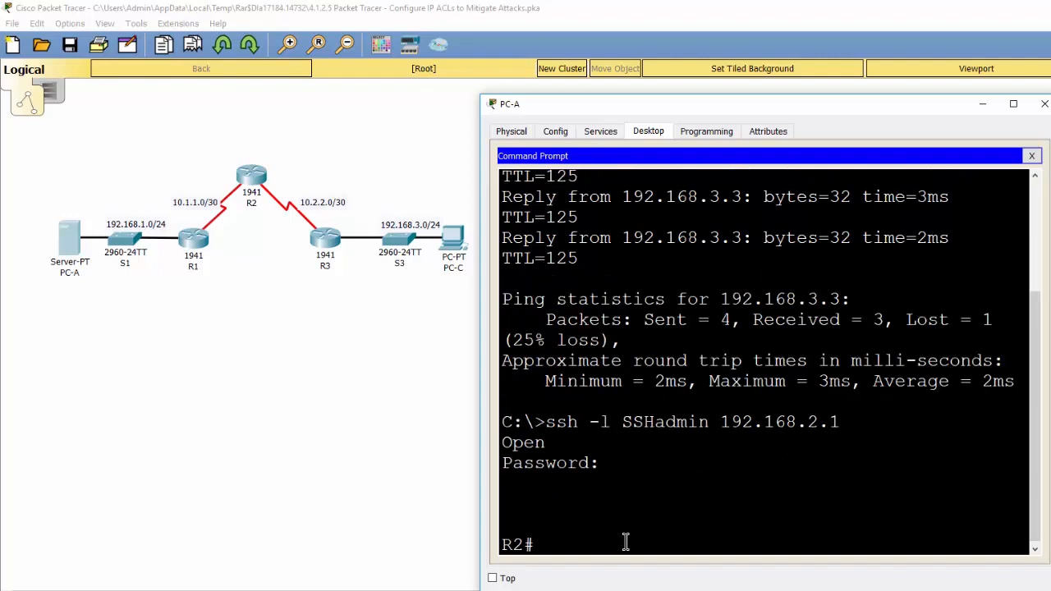
pyautogui.press('Return')
pyautogui.press('Return')
pyautogui.press('Return')
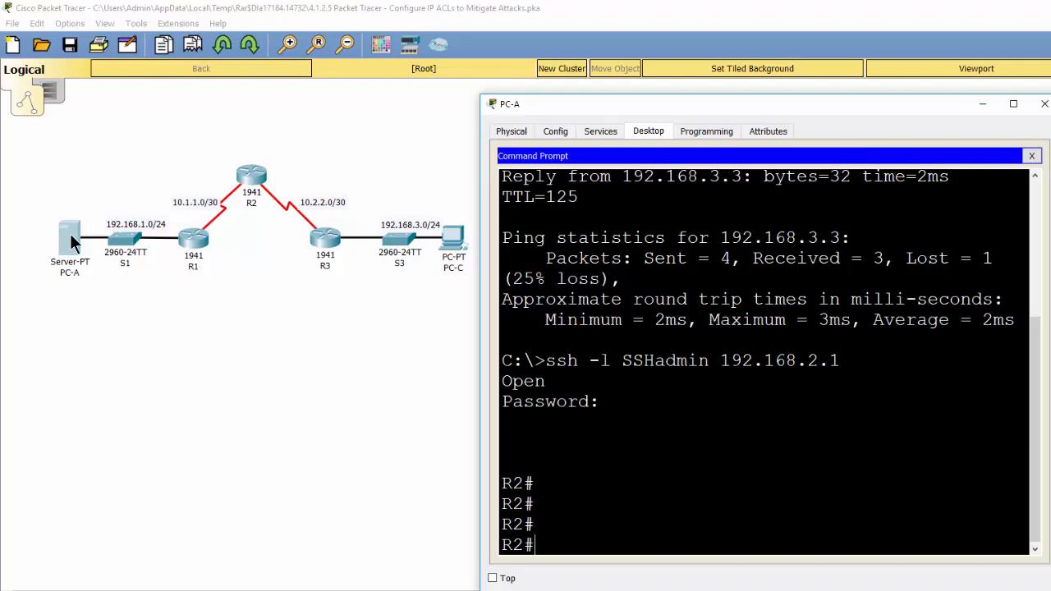
# - Exit the SSH session to R2 on PC-A and return to the network topology
pyautogui.click(587, 531)
pyautogui.write('exit')
pyautogui.press('Return')
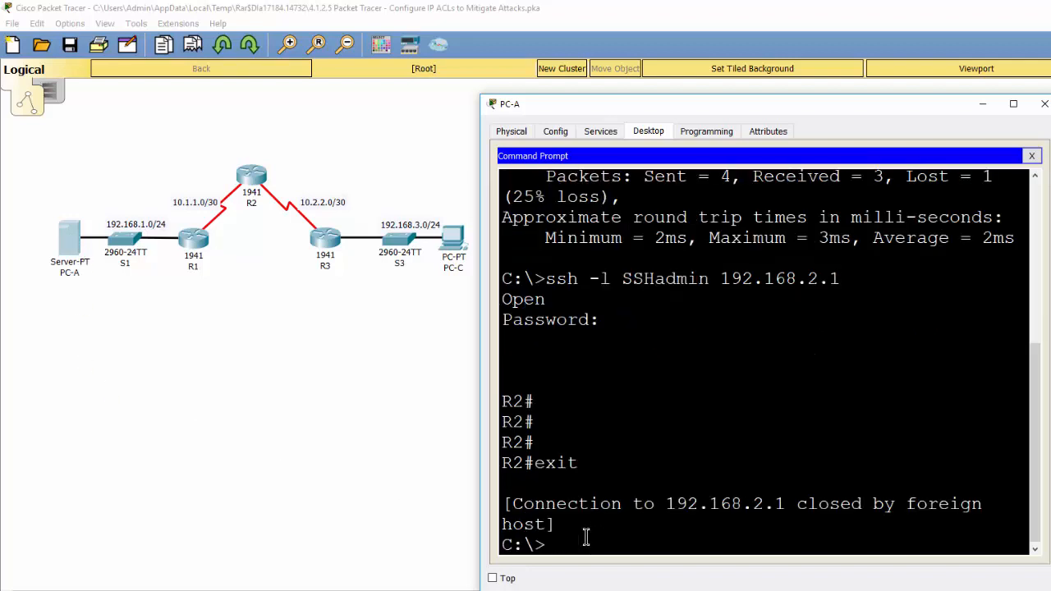
pyautogui.press('Return')
pyautogui.press('Return')
pyautogui.press('Return')
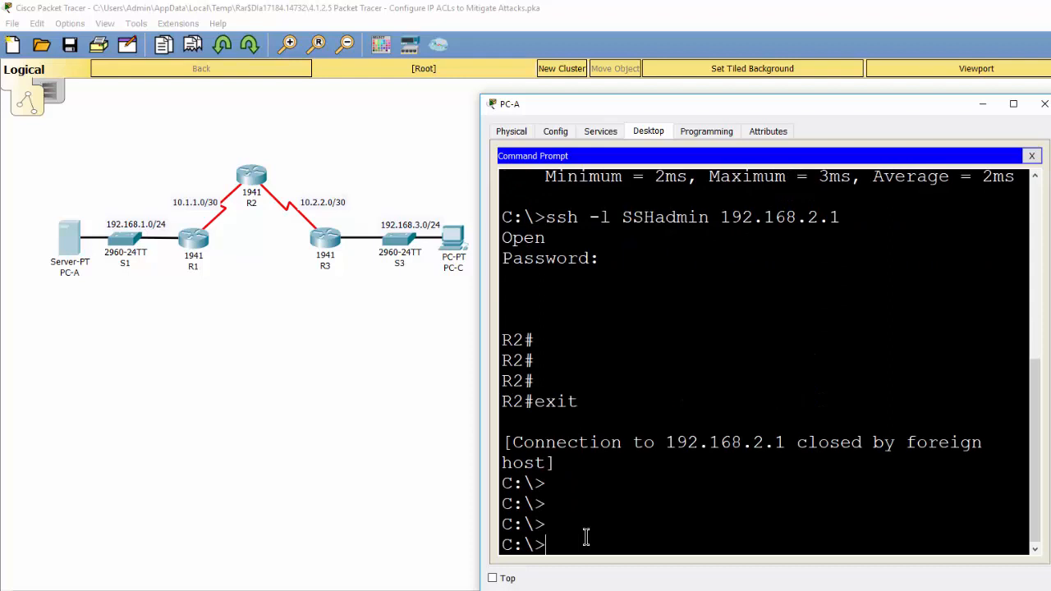
pyautogui.click(406, 367)
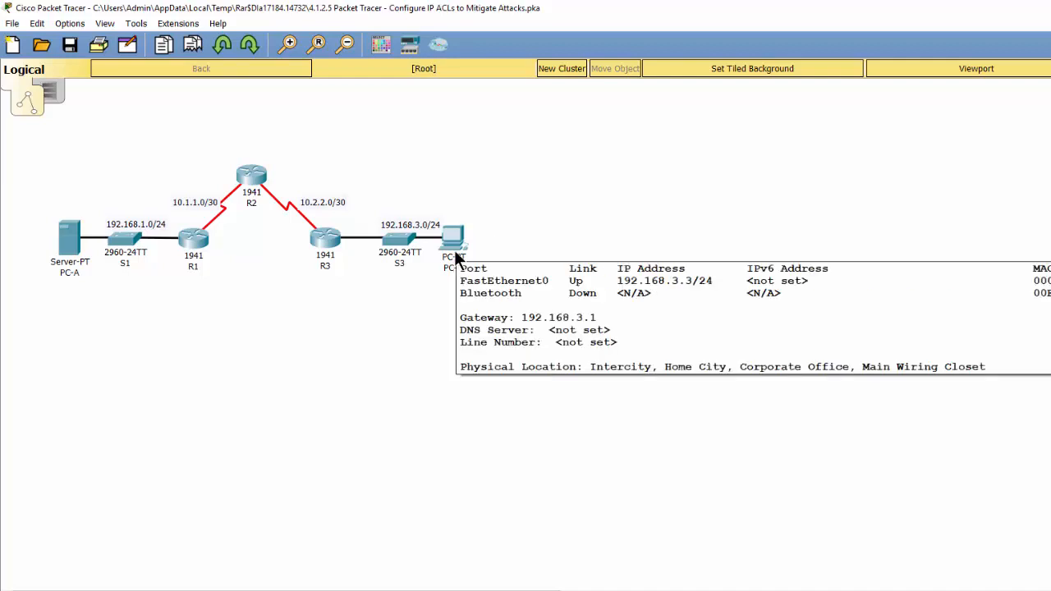
# - Open the command prompt on PC-C and ping PC-A at 192.168.1.3
pyautogui.moveTo(466, 232)
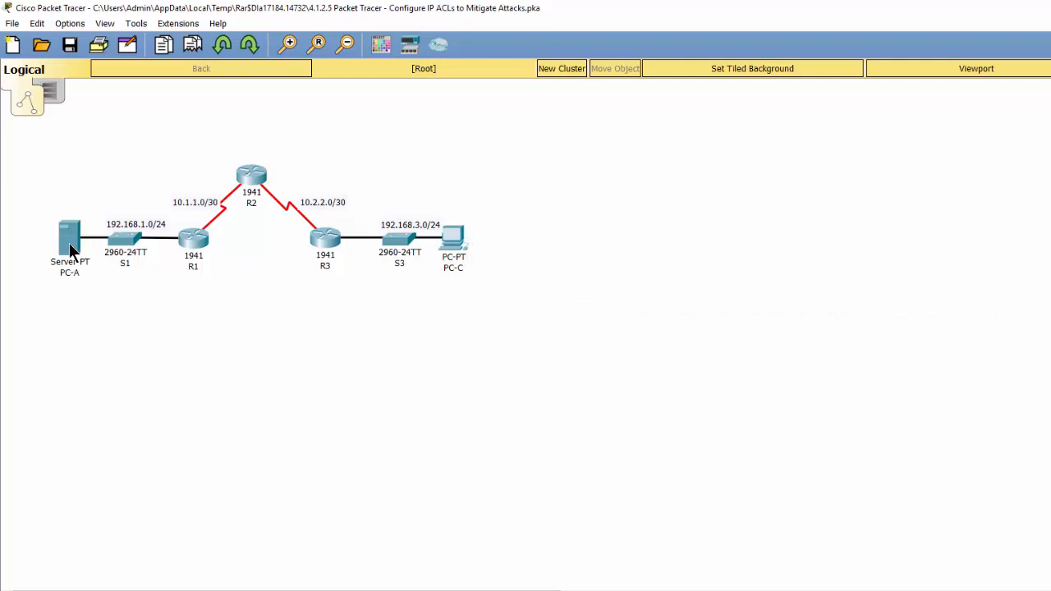
pyautogui.moveTo(70, 246)
pyautogui.moveTo(255, 184)
pyautogui.click(459, 254)
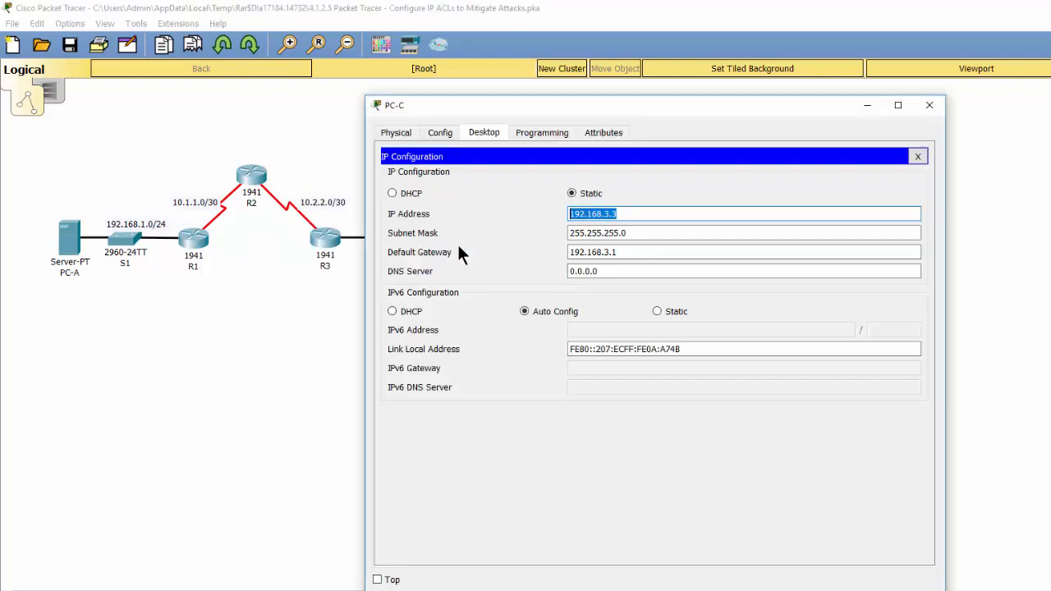
pyautogui.click(925, 156)
pyautogui.moveTo(720, 107); pyautogui.dragTo(792, 114)
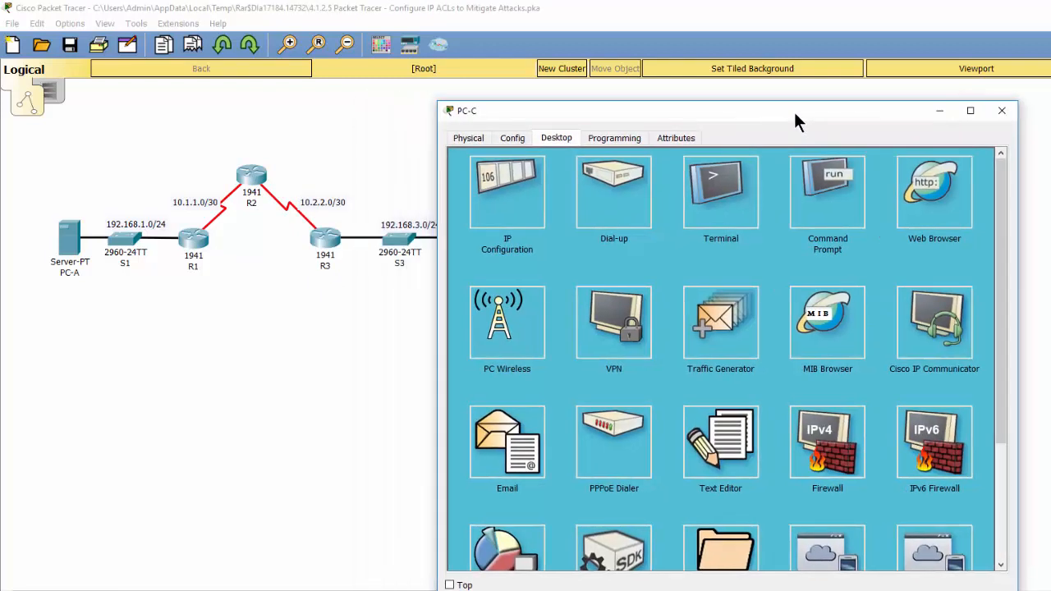
pyautogui.moveTo(601, 108); pyautogui.dragTo(648, 105)
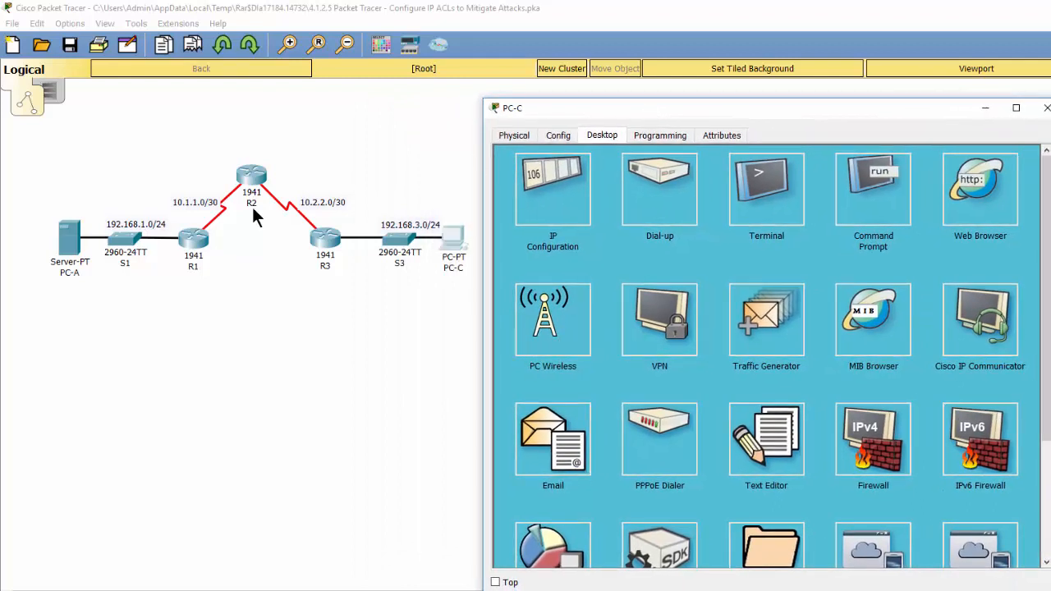
pyautogui.click(874, 215)
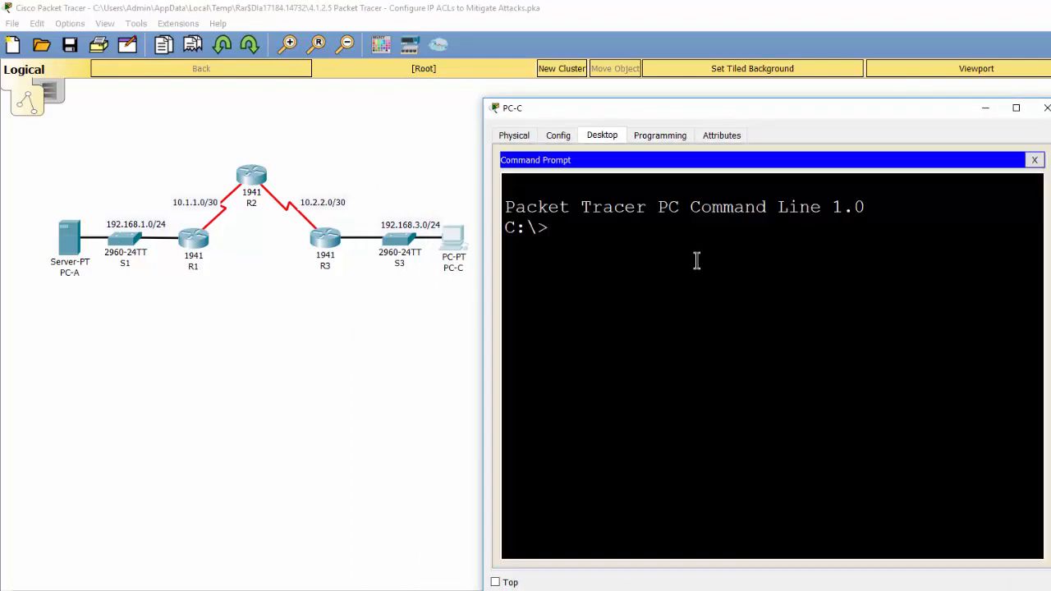
pyautogui.write('ping 192.168.1.3')
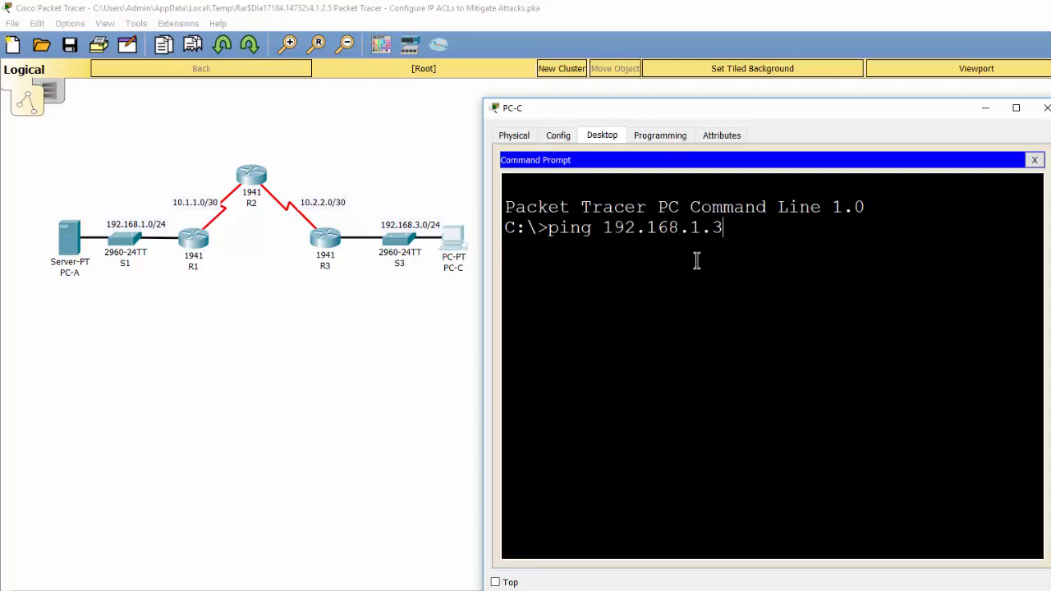
pyautogui.press('Return')
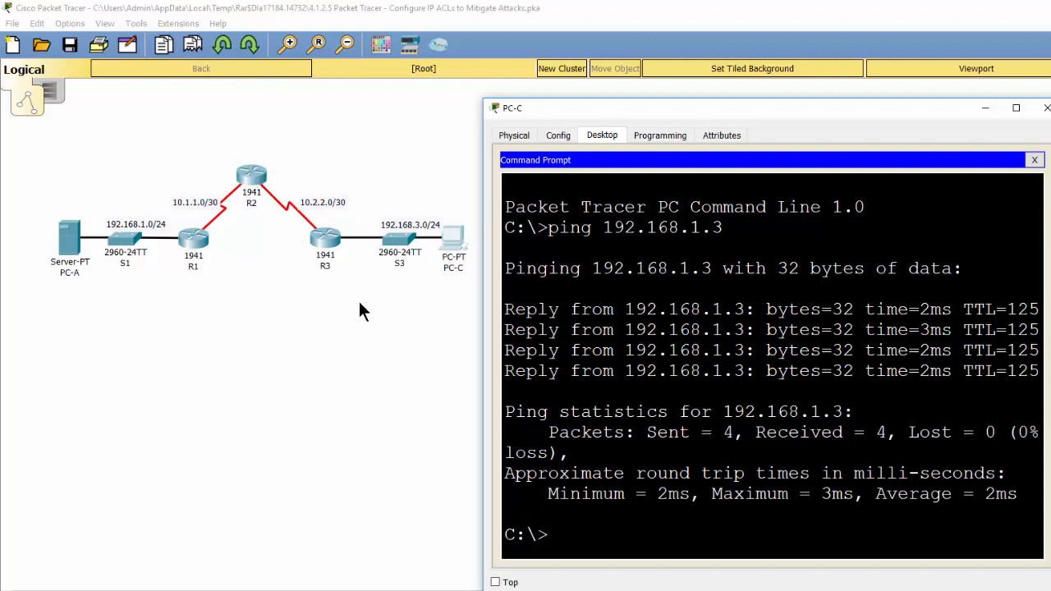
# - Open an SSH session from PC-C to R2 at 192.168.2.1 as SSHadmin, entering the account password
pyautogui.write('ssh -l Ad')
pyautogui.press('BackSpace')
pyautogui.press('BackSpace')
pyautogui.write('AAH')
pyautogui.press('BackSpace')
pyautogui.press('BackSpace')
pyautogui.press('BackSpace')
pyautogui.write('SSHadmin')
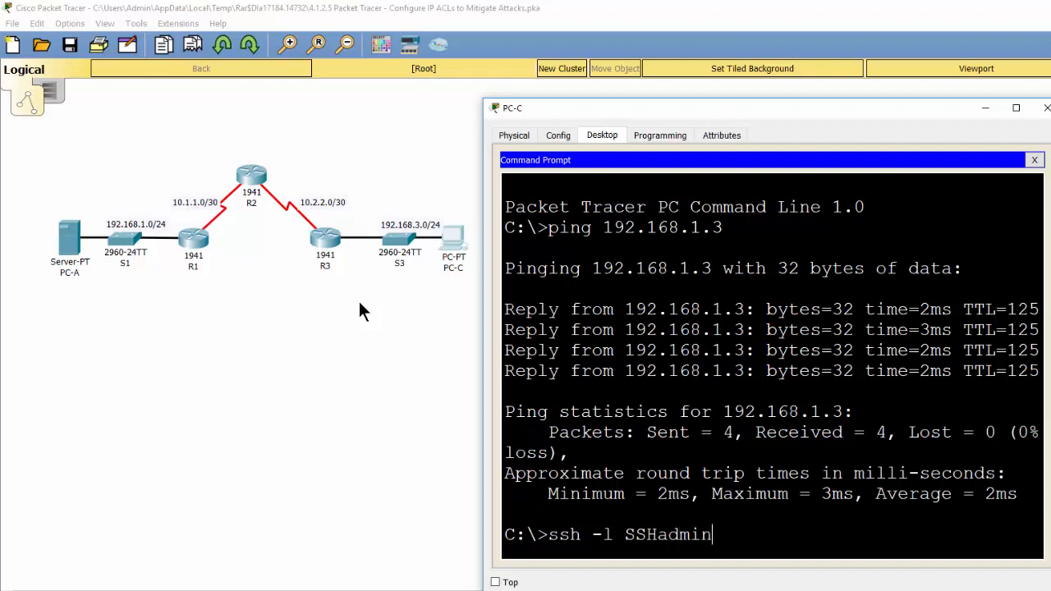
pyautogui.write(' 192.168.2.1')
pyautogui.press('Return')
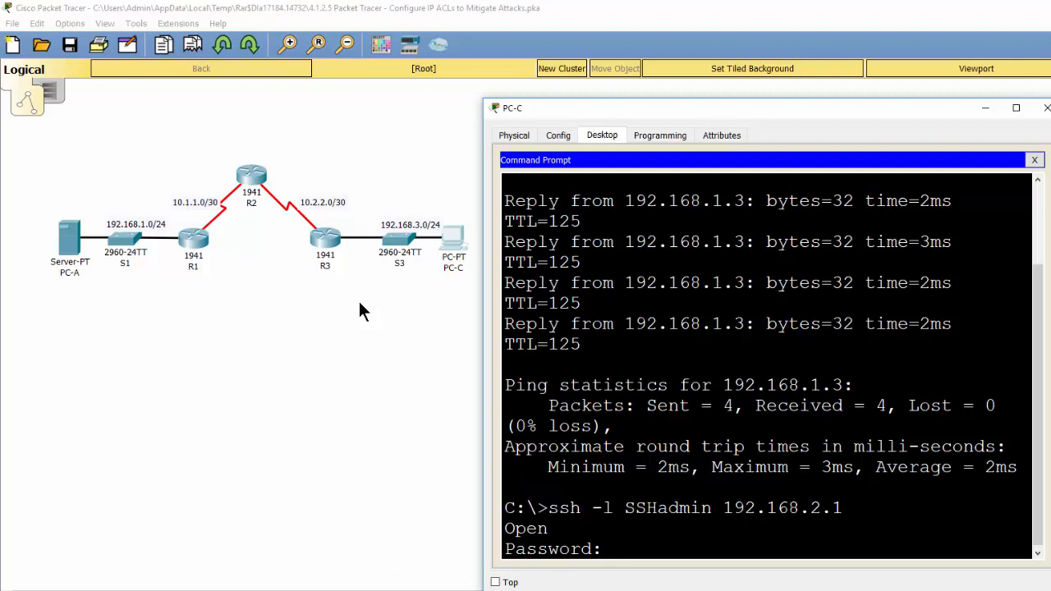
pyautogui.press('Return')
pyautogui.press('Return')
pyautogui.press('Return')
pyautogui.press('Return')
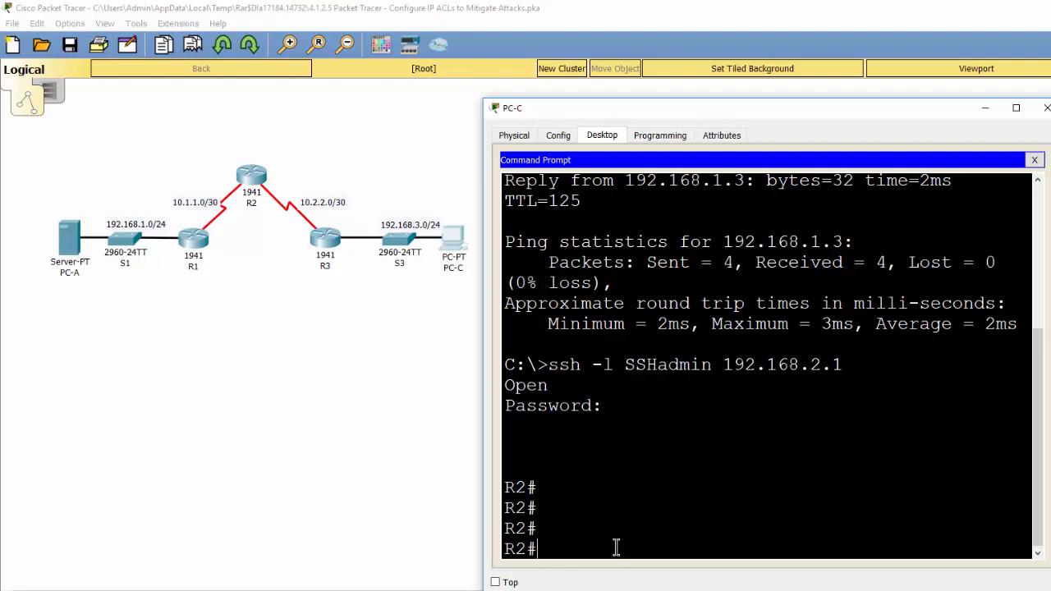
# - Exit the SSH session to R2 on PC-C
pyautogui.write('exit')
pyautogui.press('Return')
pyautogui.press('Return')
pyautogui.press('Return')
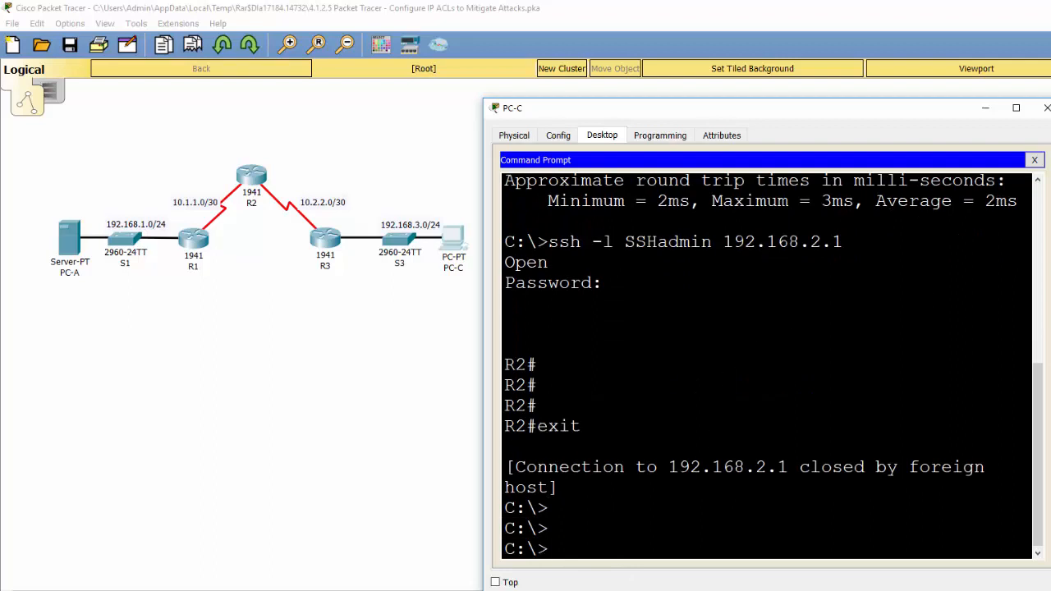
# - Close PC-C's command prompt and browse to PC-A's web page at 192.168.1.3 in its web browser
pyautogui.click(1034, 160)
pyautogui.click(980, 198)
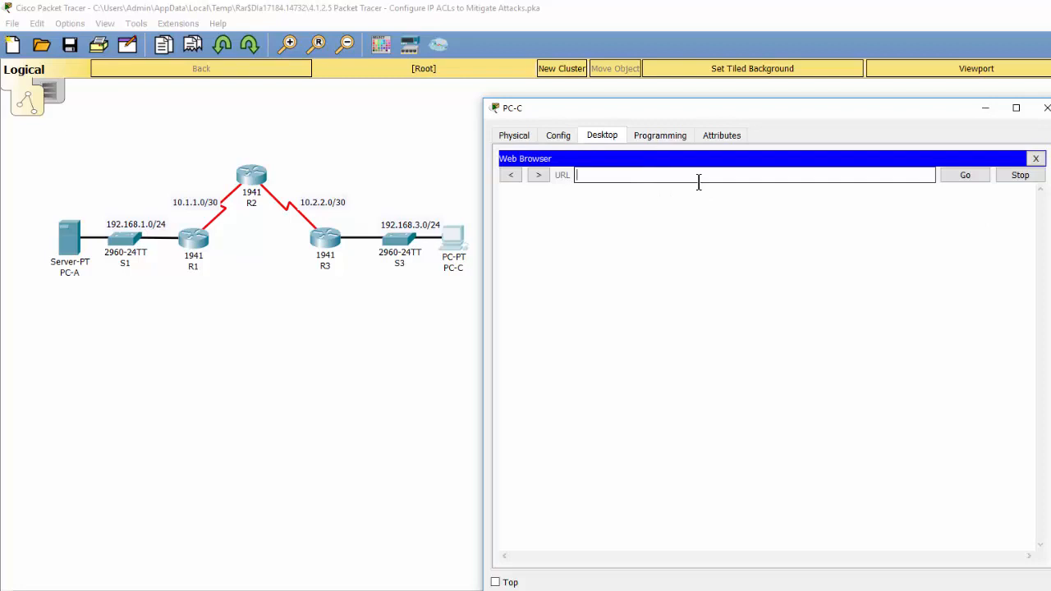
pyautogui.write('192.168.1.3')
pyautogui.press('Return')
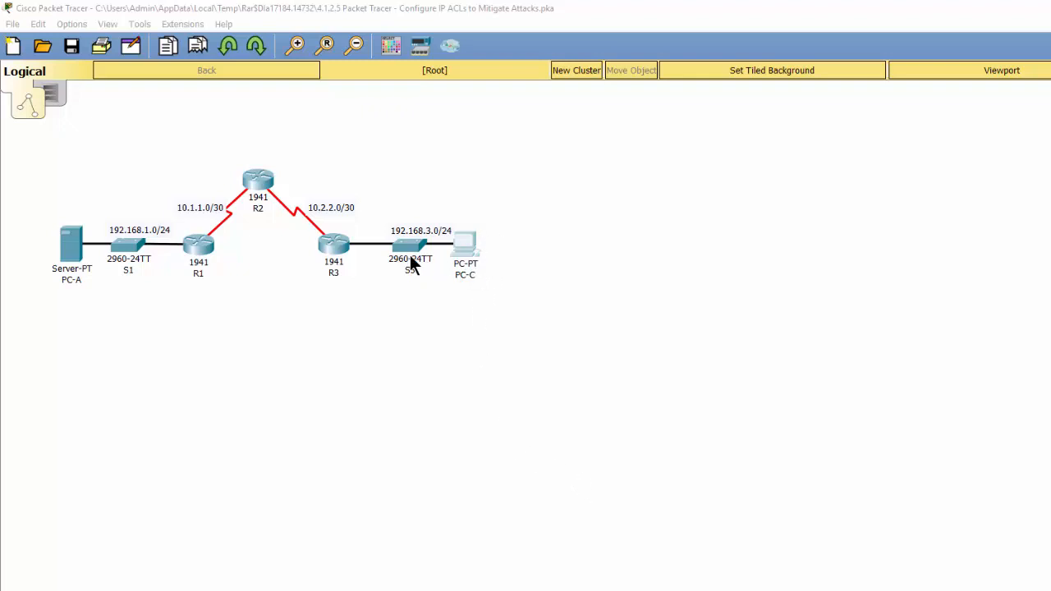
# - Log in to R1's command line, widening its window, and enter privileged EXEC mode with the console and enable passwords
pyautogui.click(199, 245)
pyautogui.click(574, 183)
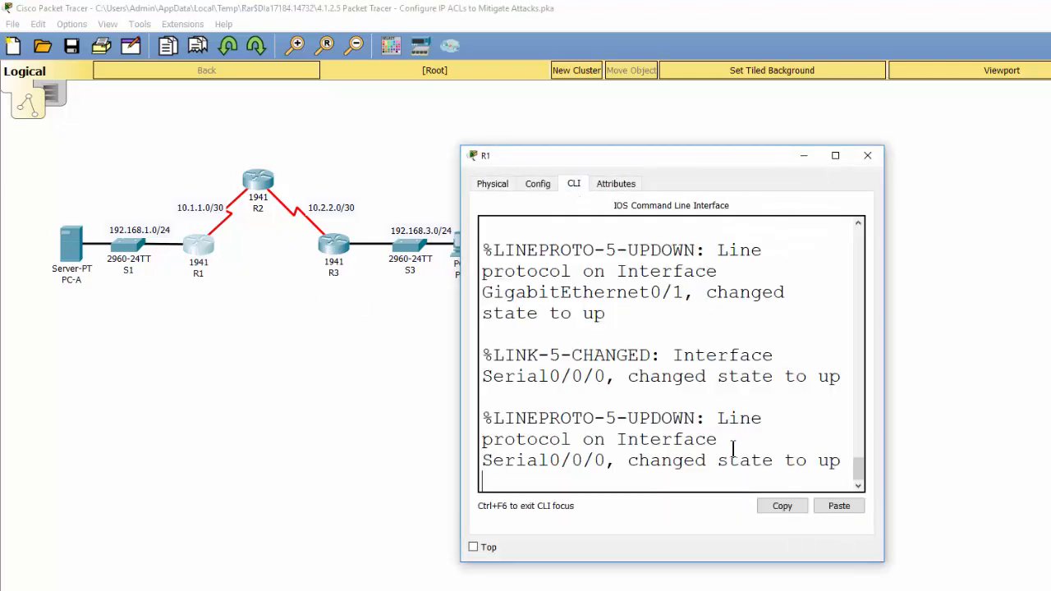
pyautogui.moveTo(885, 369); pyautogui.dragTo(1050, 370)
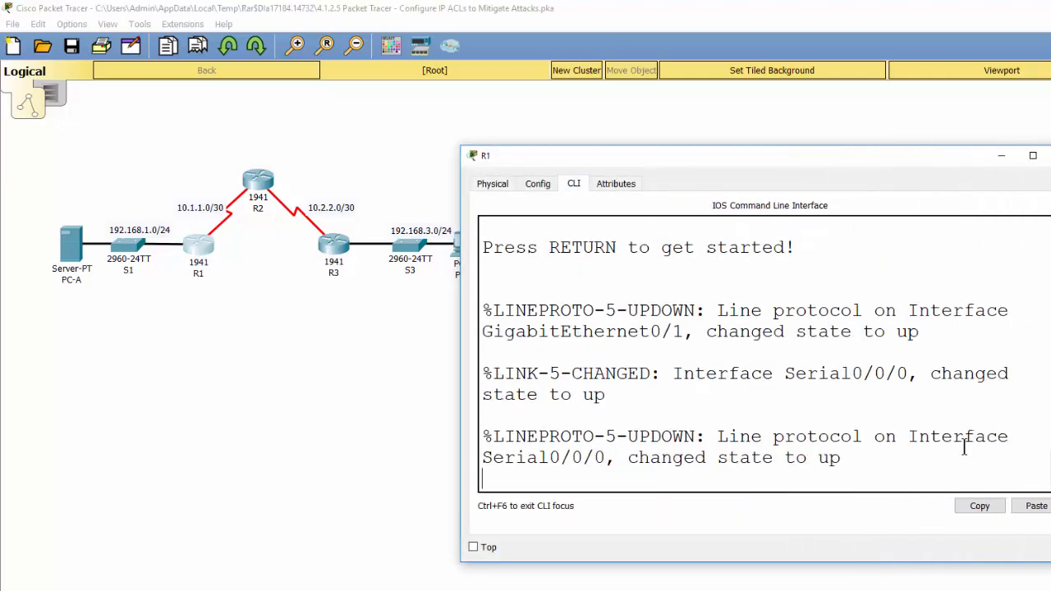
pyautogui.press('Return')
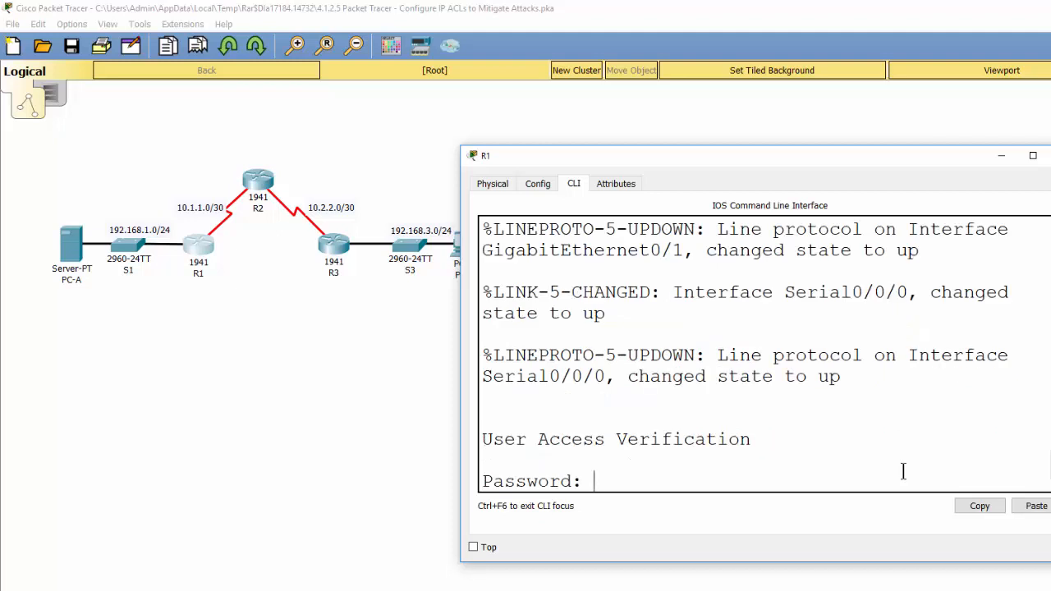
pyautogui.press('Return')
pyautogui.press('Return')
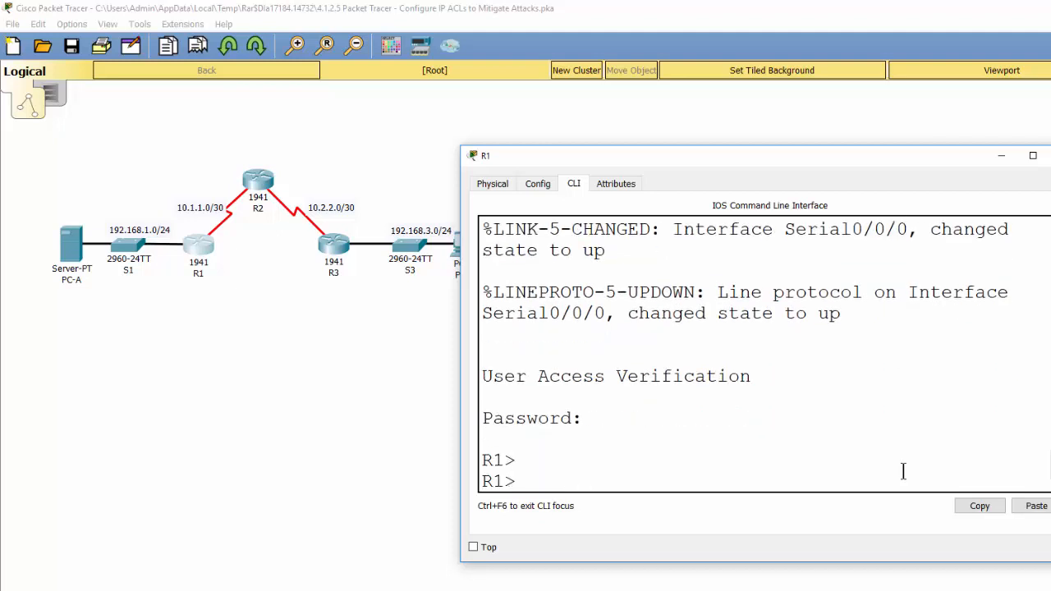
pyautogui.write('en')
pyautogui.press('Return')
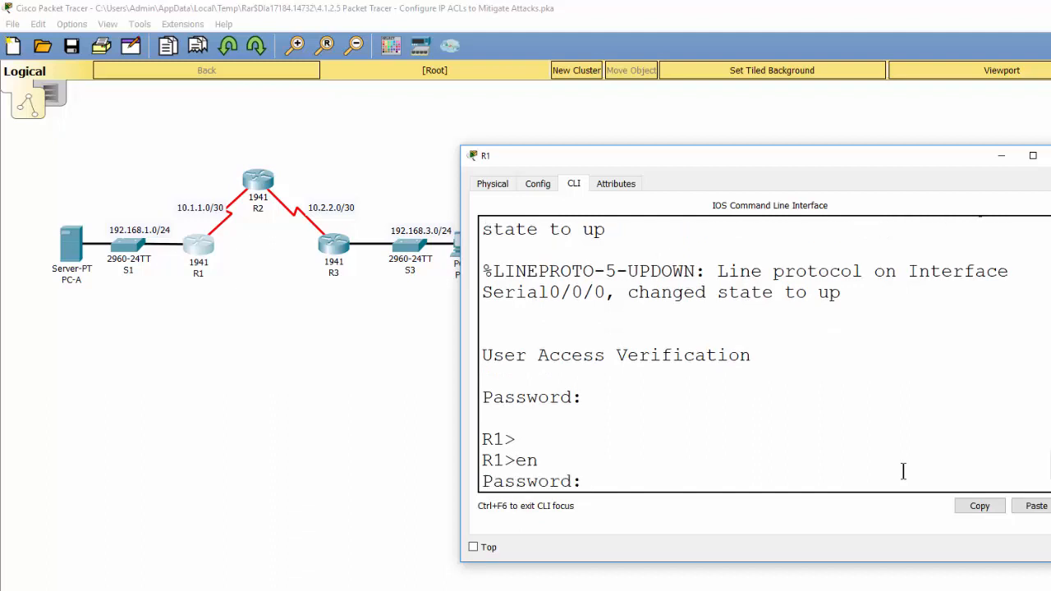
pyautogui.press('Return')
pyautogui.press('Return')
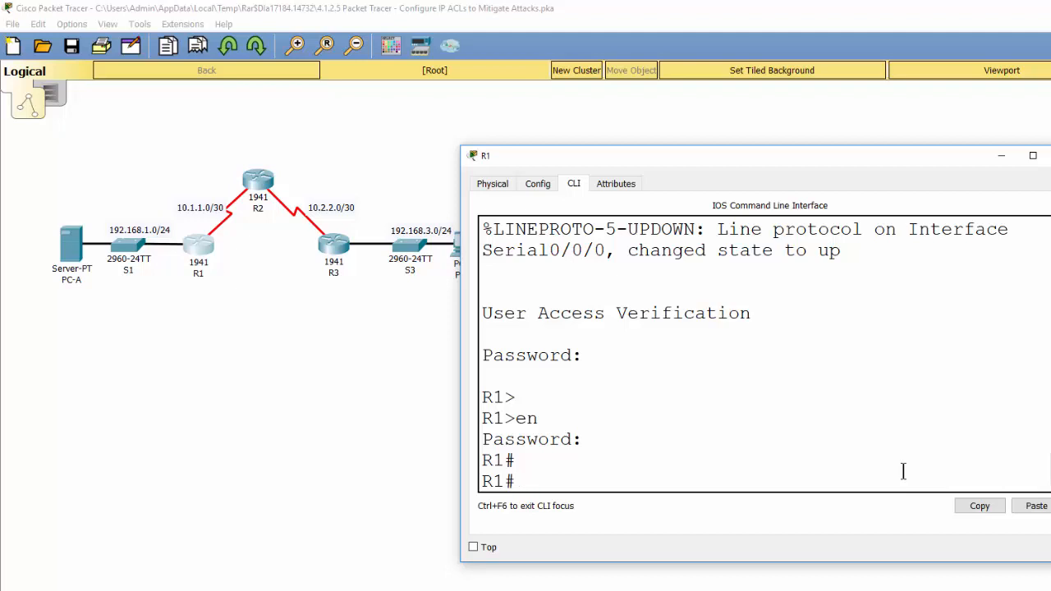
# - In R1's global configuration mode, create access-list 10 permitting host 192.168.3.3, and put the R1 window away
pyautogui.write('conf t')
pyautogui.press('Return')
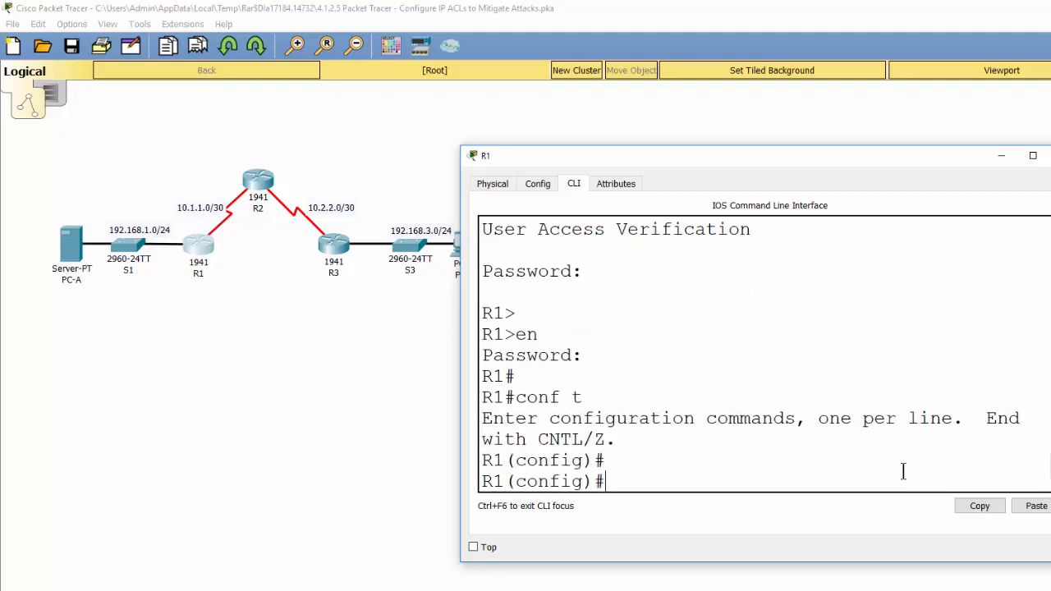
pyautogui.write('acc')
pyautogui.press('Tab')
pyautogui.write('10')
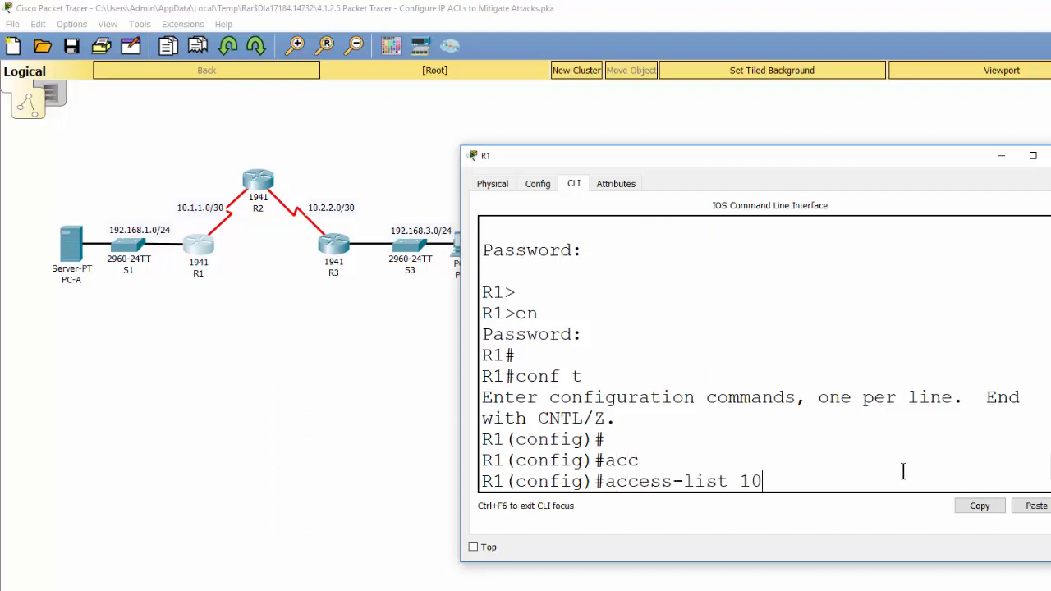
pyautogui.write(' permit')
pyautogui.moveTo(694, 159); pyautogui.dragTo(740, 152)
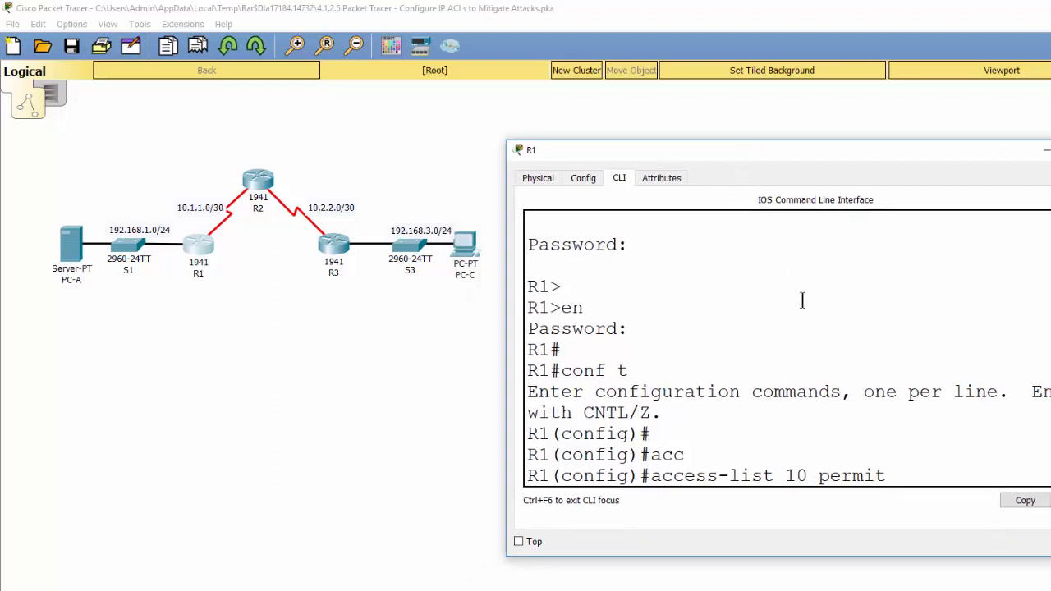
pyautogui.write('host 192.168.3')
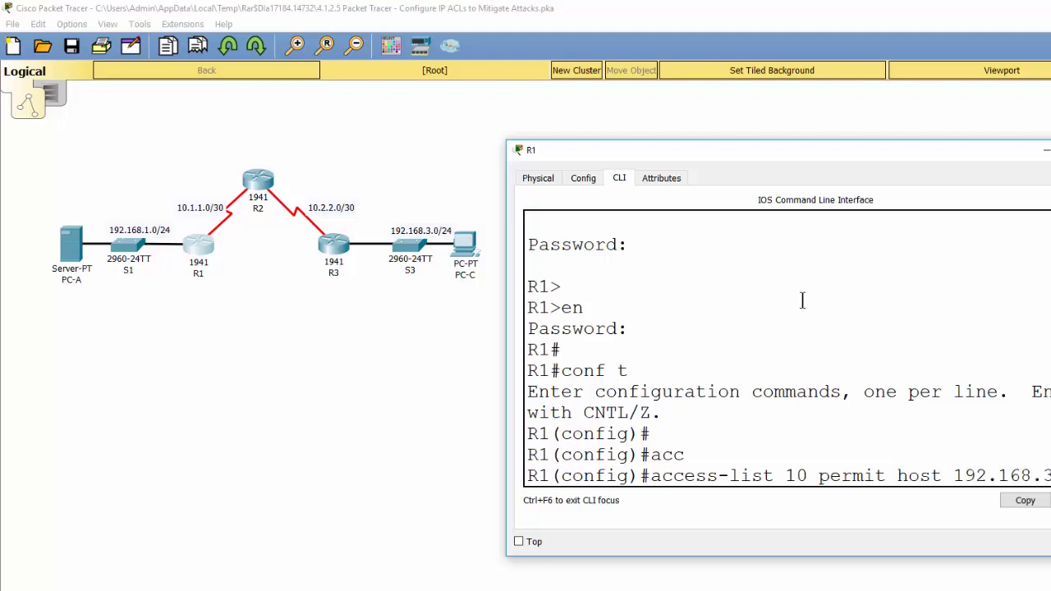
pyautogui.press('Return')
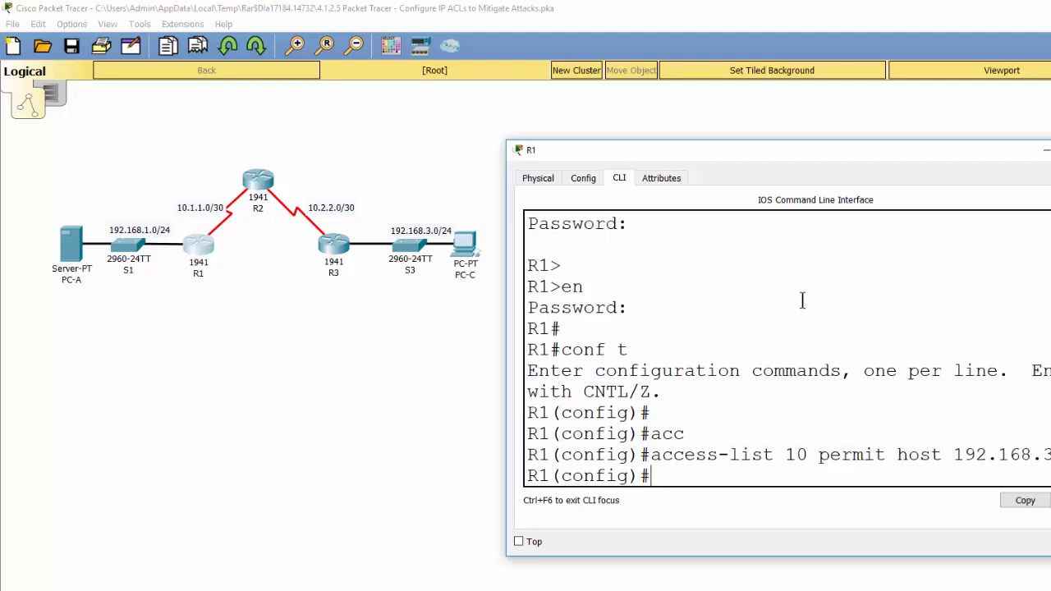
pyautogui.click(1036, 150)
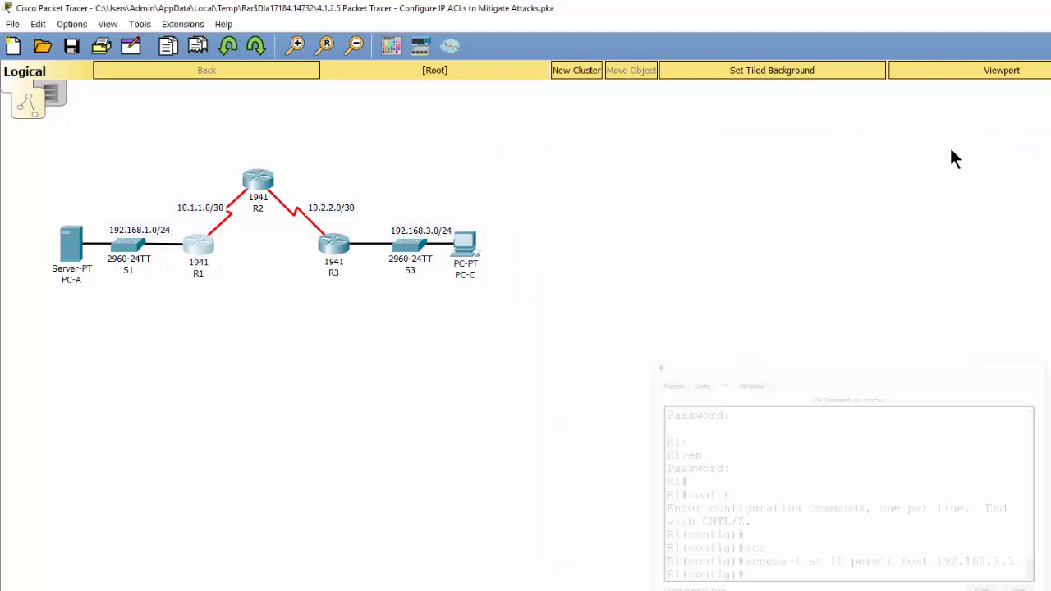
# - In R2's global configuration mode, create access-list 10 permitting host 192.168.3.3
pyautogui.click(278, 180)
pyautogui.click(585, 477)
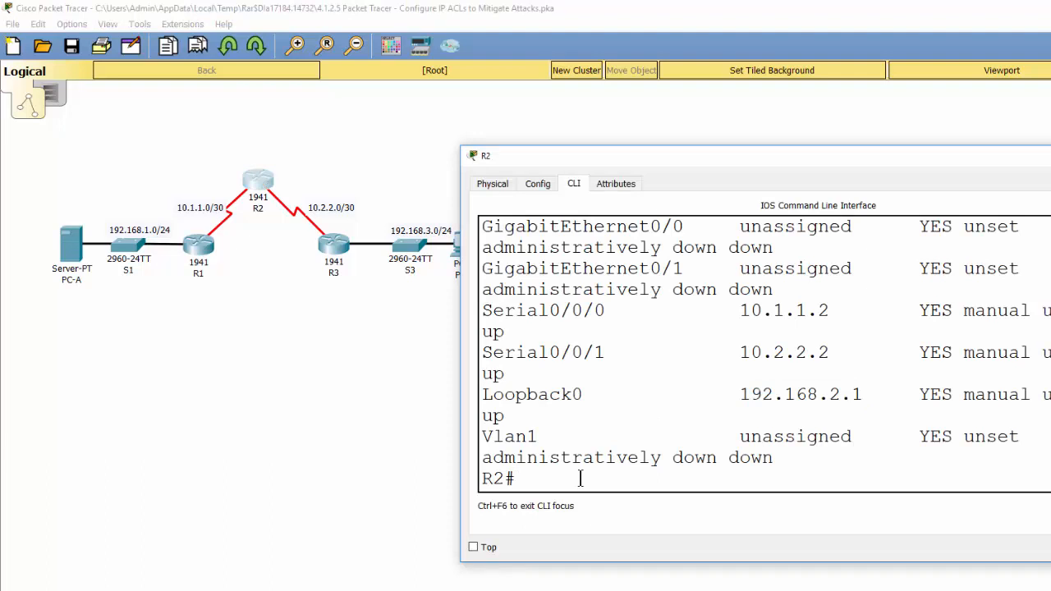
pyautogui.write('conf t')
pyautogui.press('Return')
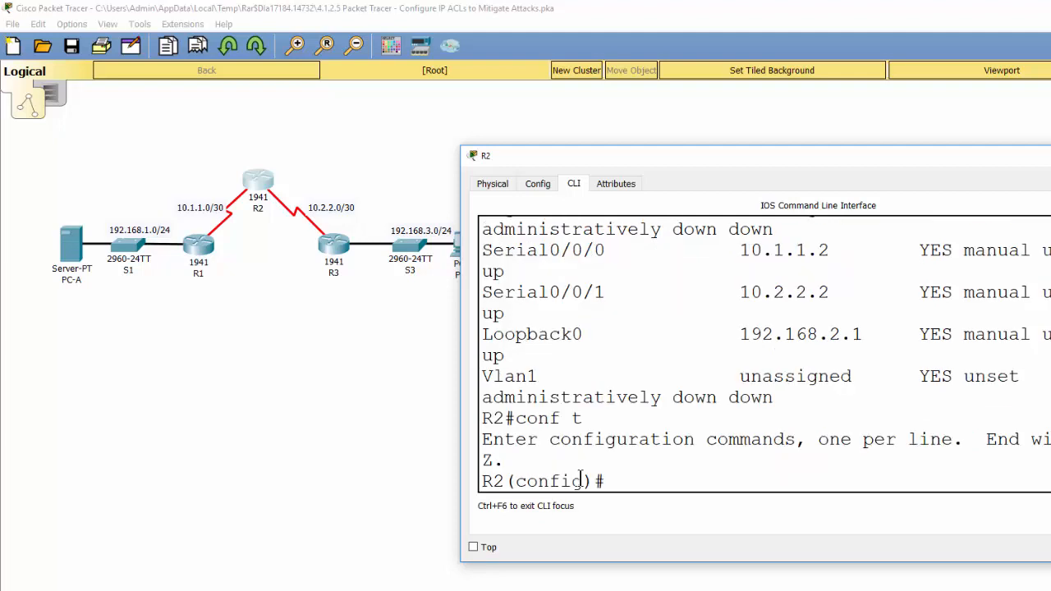
pyautogui.write('acc')
pyautogui.press('Tab')
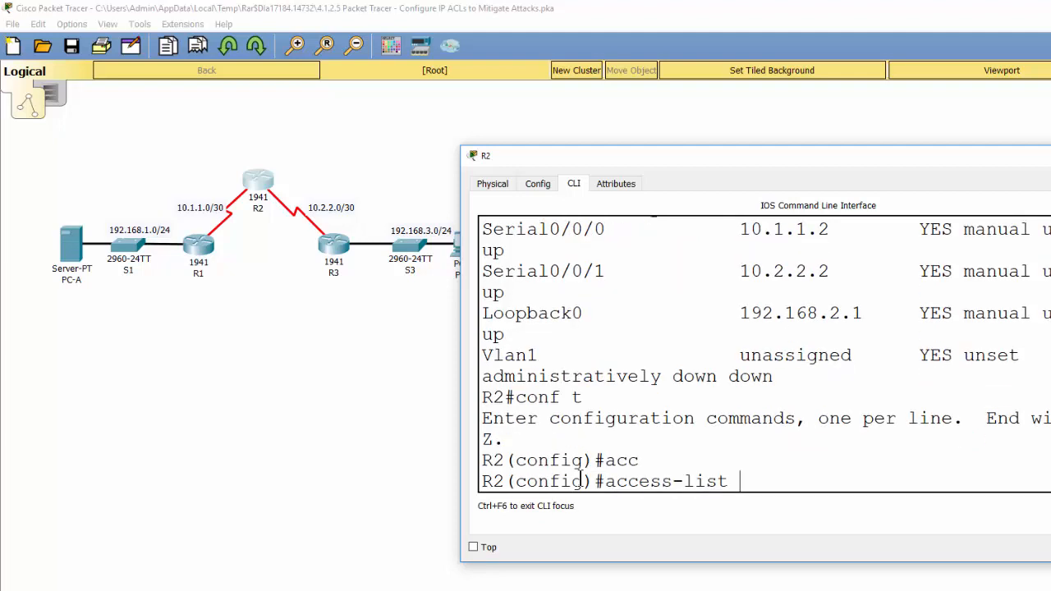
pyautogui.write('10 per')
pyautogui.press('Tab')
pyautogui.write('ho')
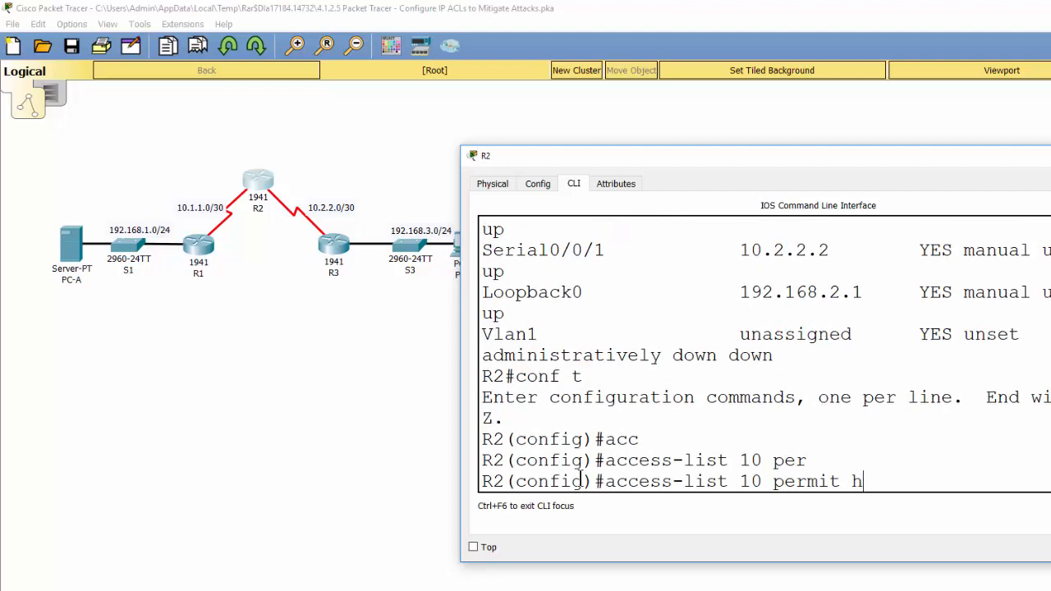
pyautogui.press('Tab')
pyautogui.write('1')
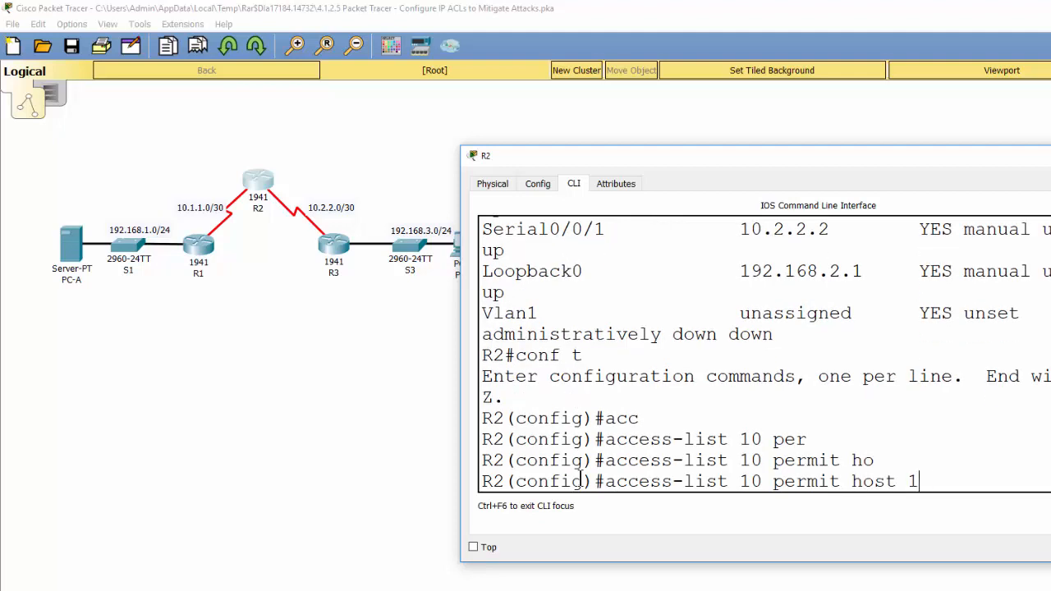
pyautogui.write('92.168.3.3')
pyautogui.press('Return')
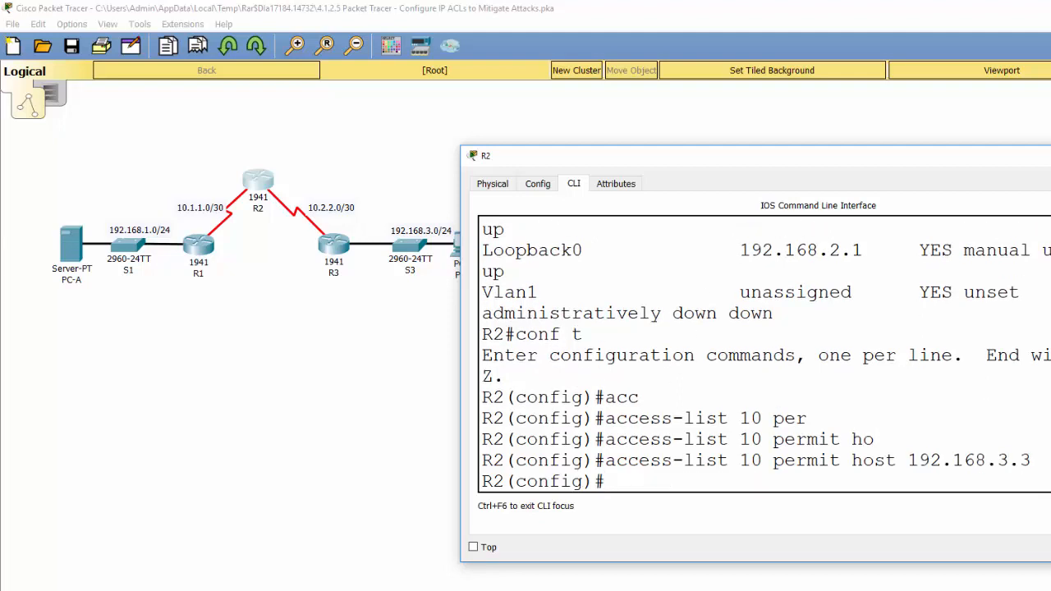
# - Log in to R3's command line, widening its window, and enter privileged EXEC mode with the console and enable passwords
pyautogui.click(332, 248)
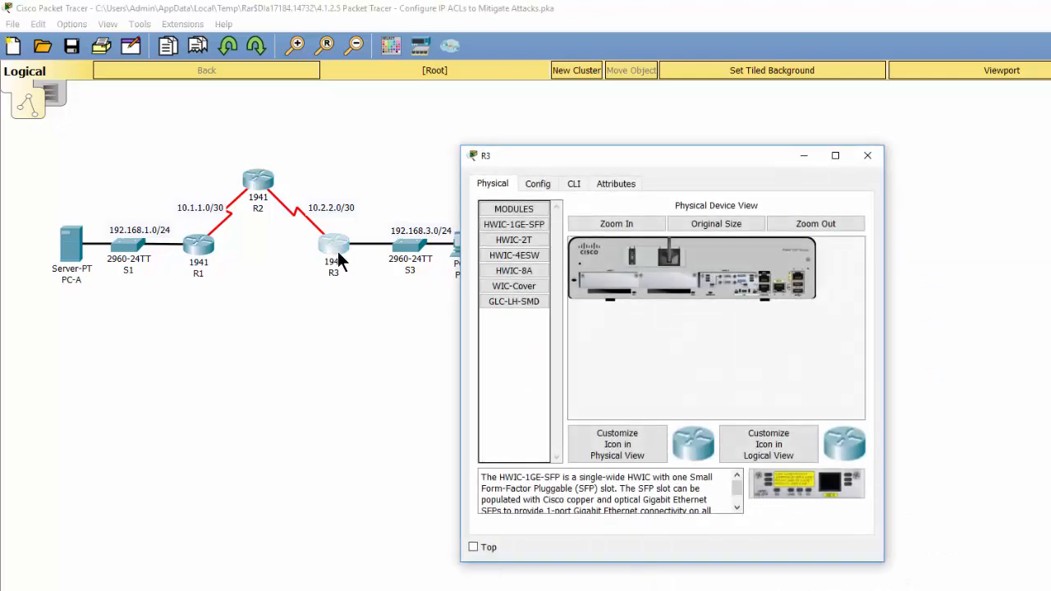
pyautogui.click(574, 184)
pyautogui.moveTo(884, 388); pyautogui.dragTo(1050, 389)
pyautogui.press('Return')
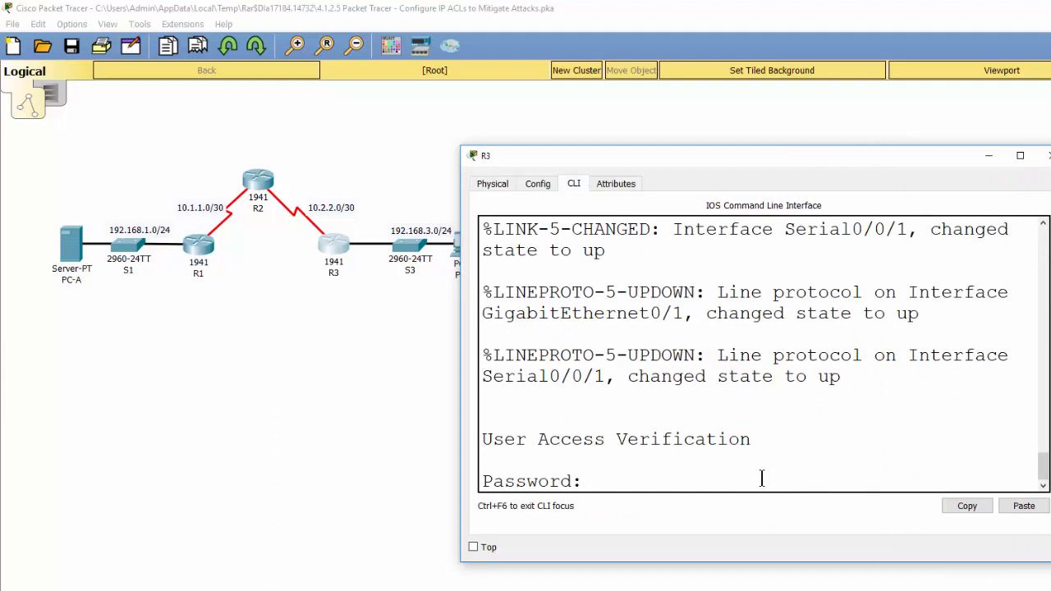
pyautogui.press('Return')
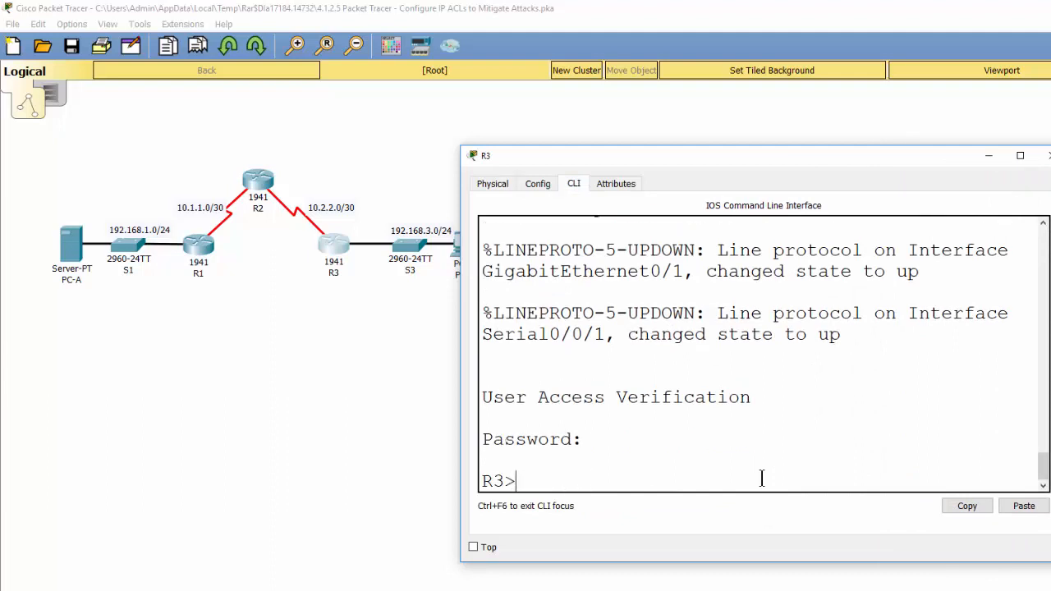
pyautogui.write('en')
pyautogui.press('Return')
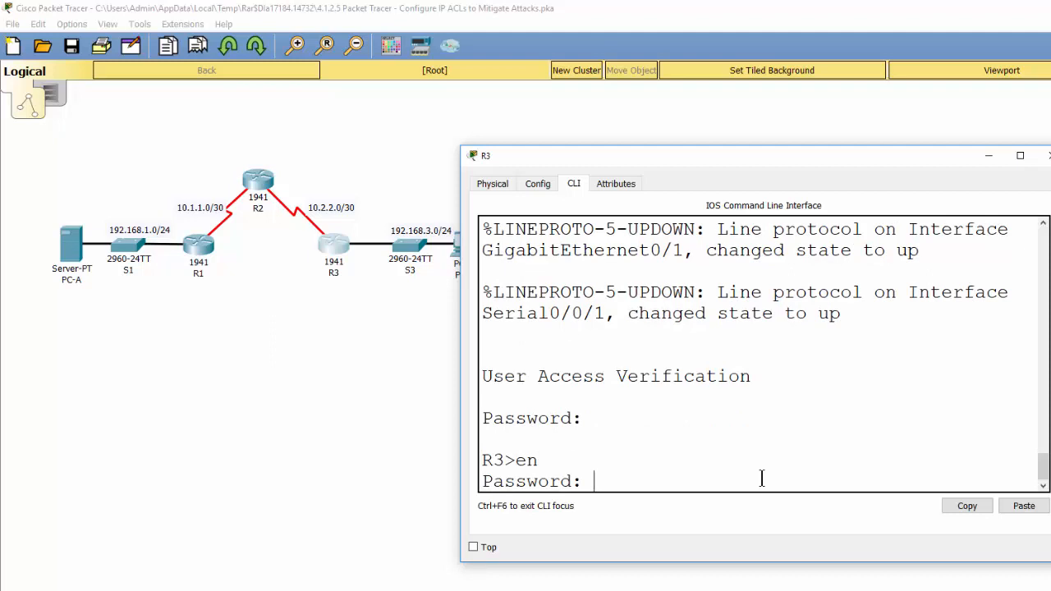
pyautogui.press('Return')
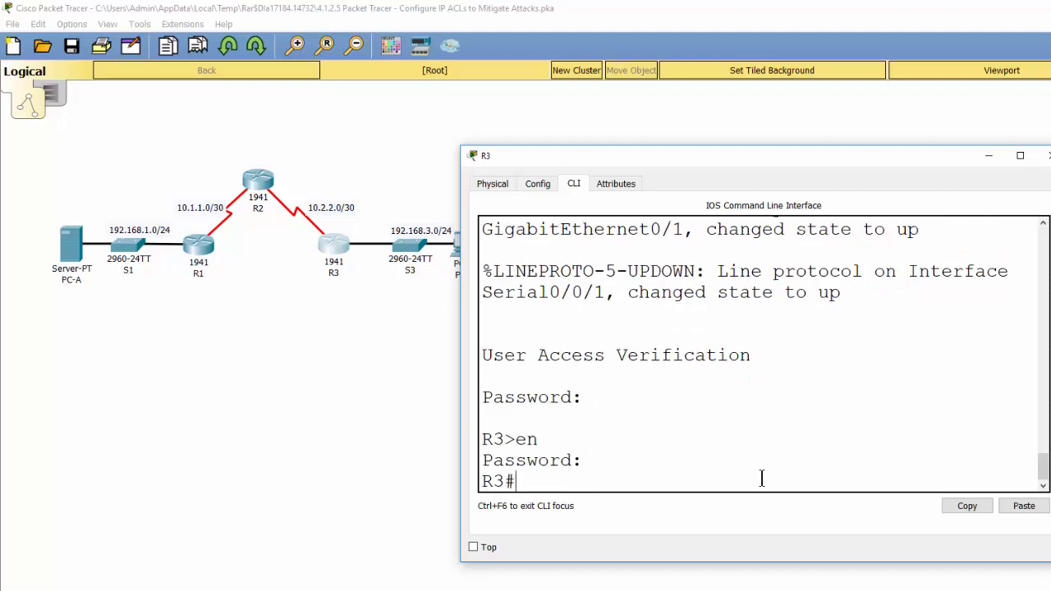
# - In R3's global configuration mode, create access-list 10 permitting host 192.168.3.3
pyautogui.write('conf t')
pyautogui.press('Return')
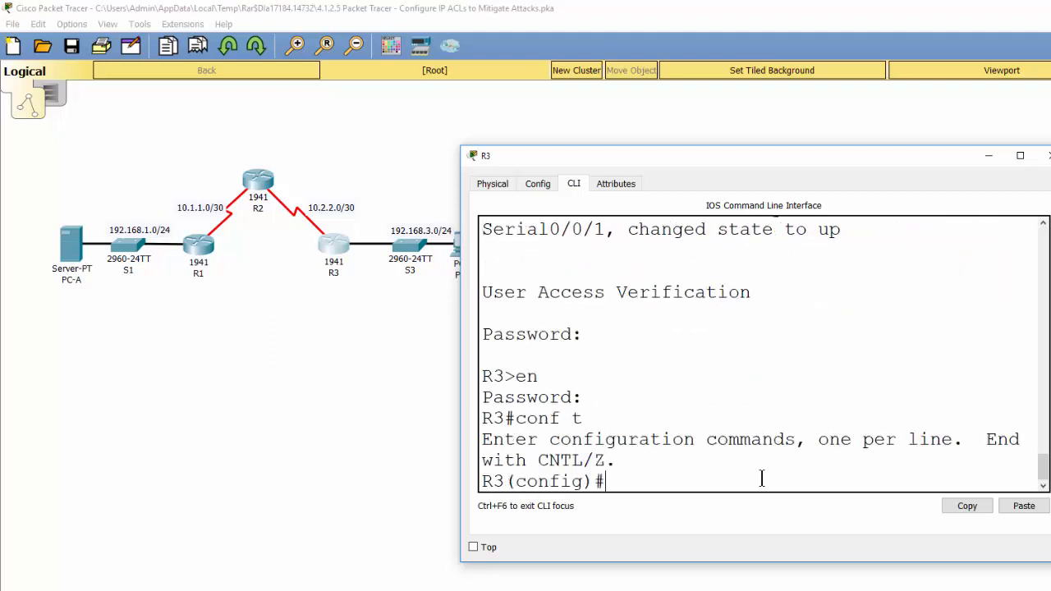
pyautogui.write('acc')
pyautogui.press('Tab')
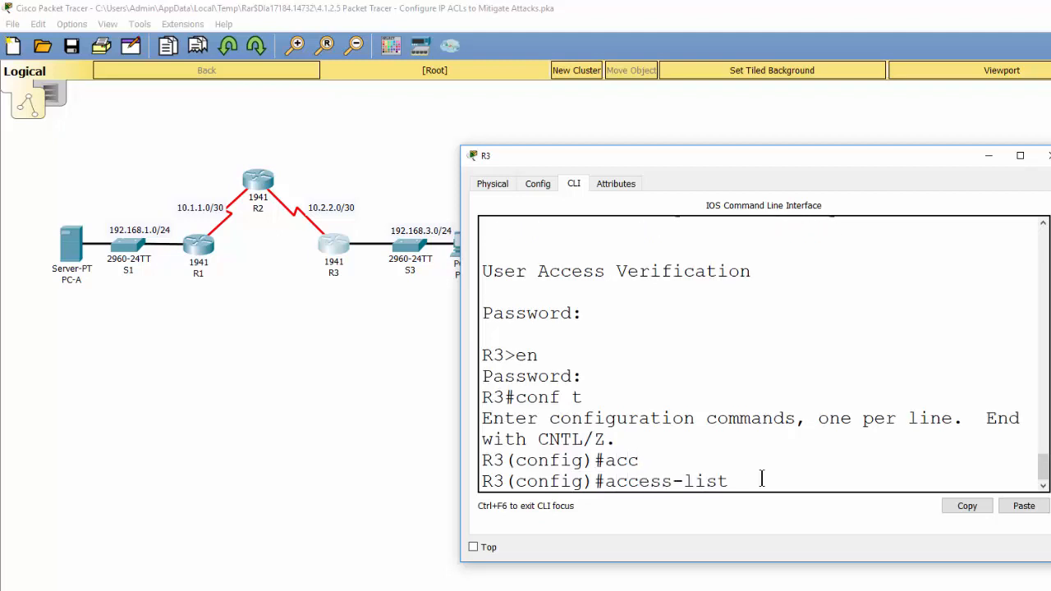
pyautogui.write('10 perm')
pyautogui.press('Tab')
pyautogui.write('ho')
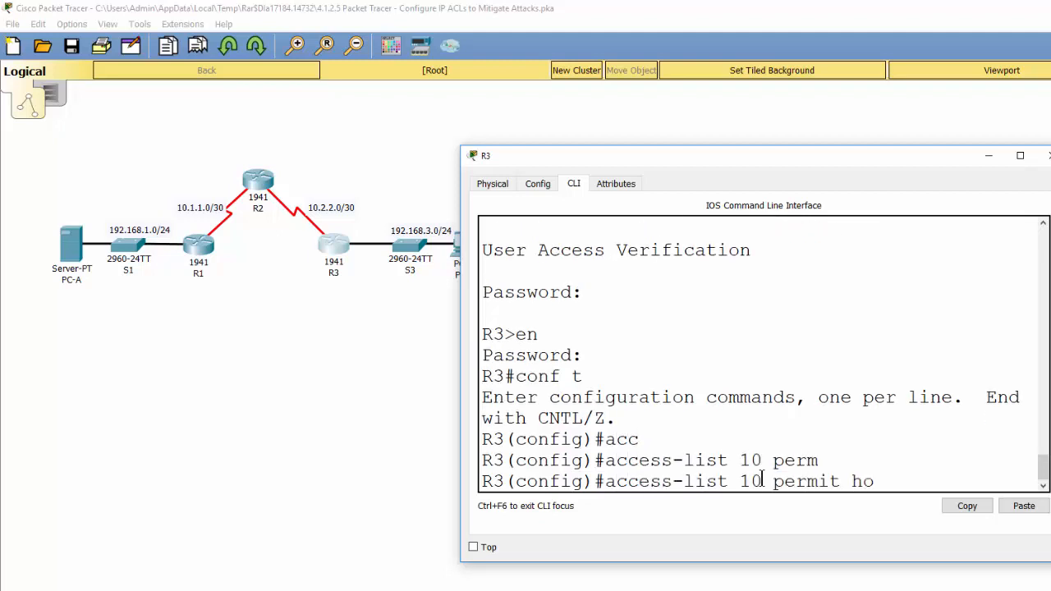
pyautogui.press('Tab')
pyautogui.write('192')
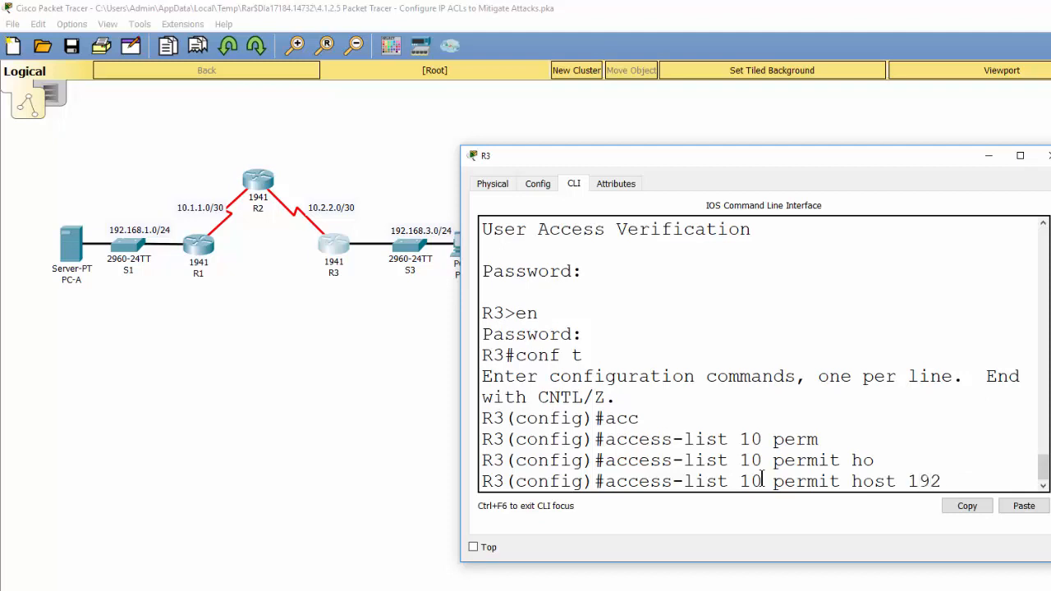
pyautogui.write('.168.3.3.')
pyautogui.press('Return')
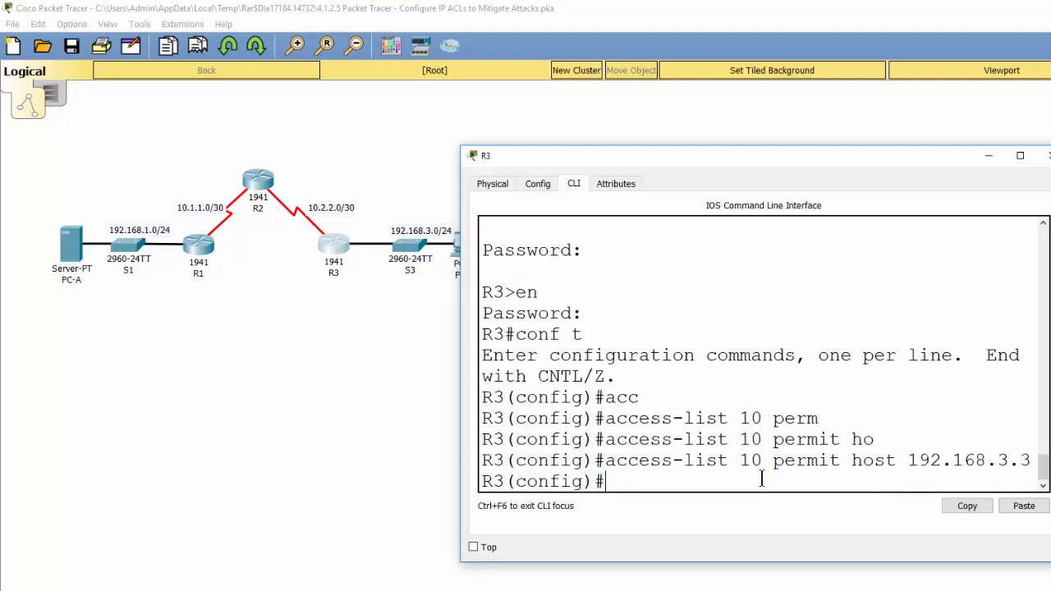
pyautogui.press('Return')
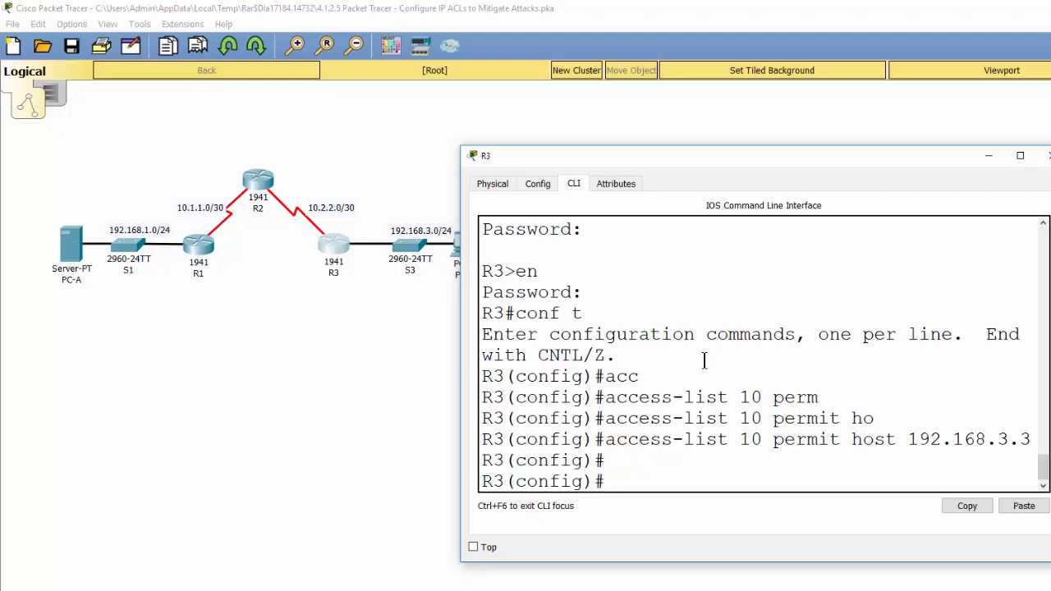
# - On R1, enter line configuration for vty 0 4 and apply access-class 10 inbound
pyautogui.click(988, 156)
pyautogui.click(199, 250)
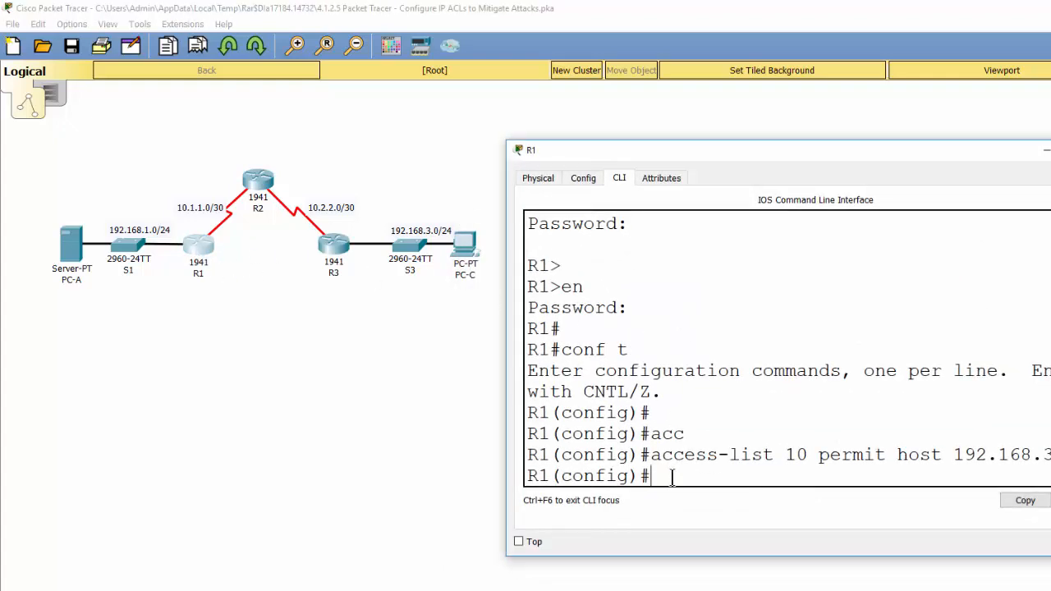
pyautogui.write('access-class 10 in')
pyautogui.press('Return')
pyautogui.write('line')
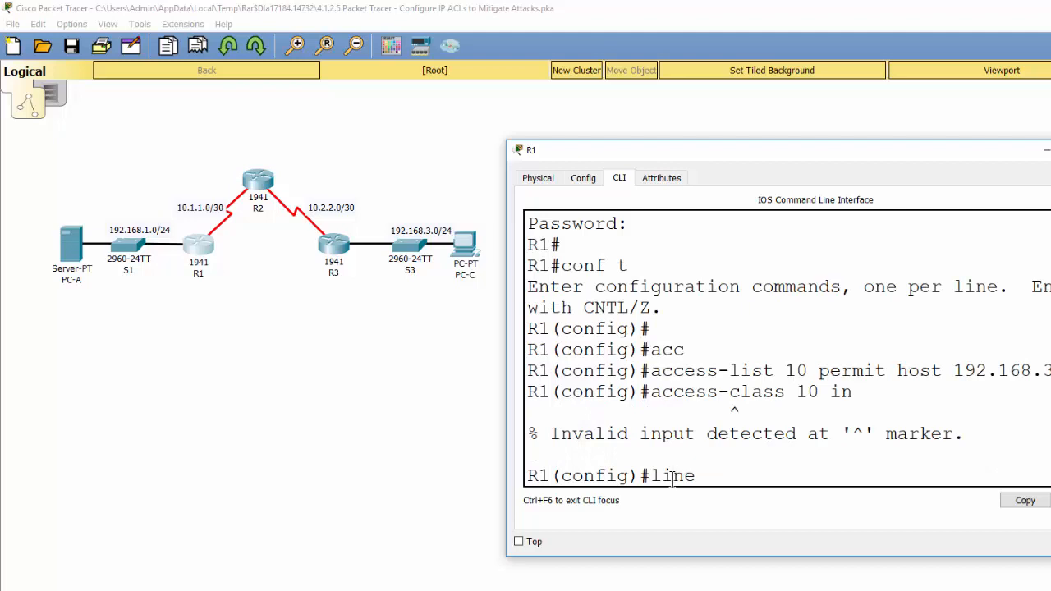
pyautogui.write(' vty 0 4')
pyautogui.press('Return')
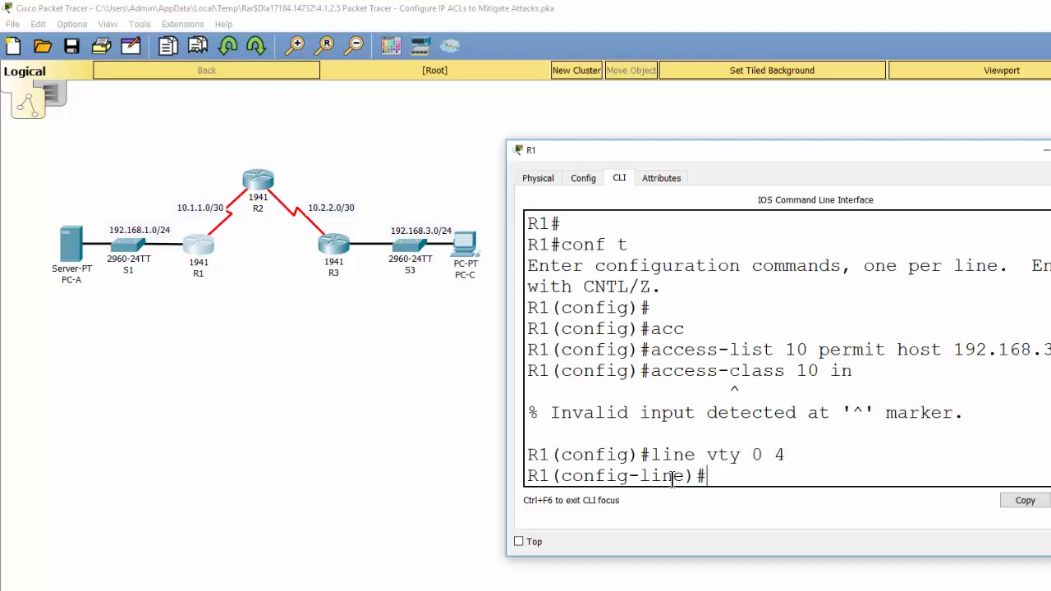
pyautogui.write('access-cla')
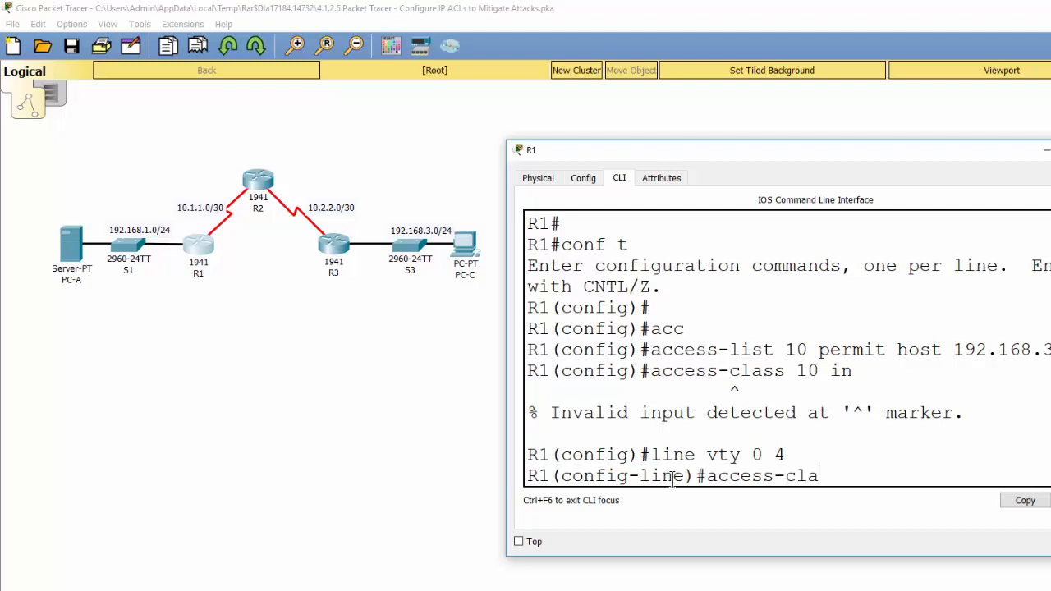
pyautogui.write('ss 10 in')
pyautogui.press('Return')
pyautogui.press('Return')
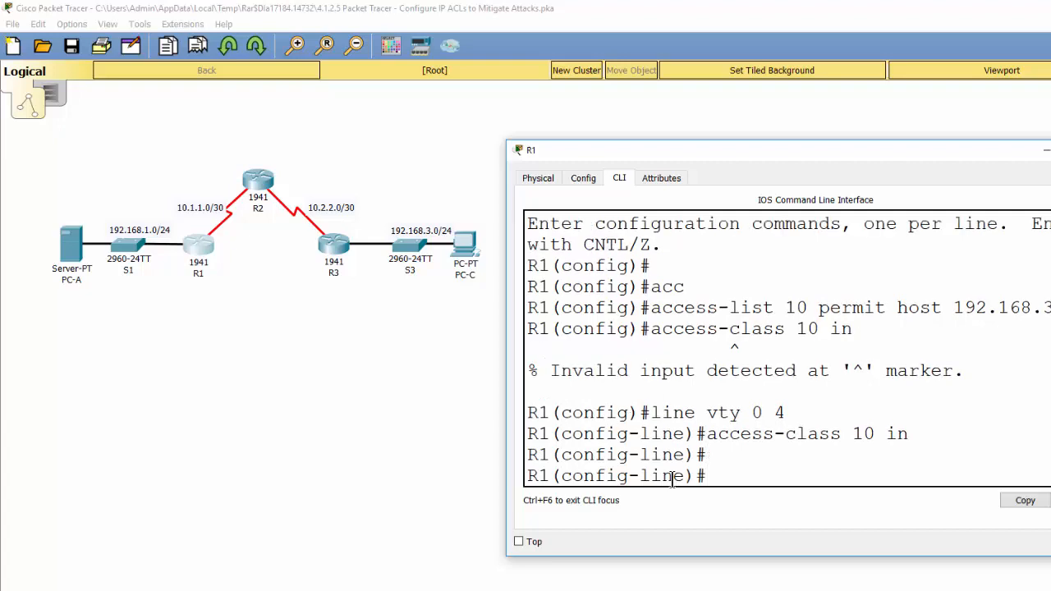
# - On R2, enter line configuration for vty 0 4 and apply access-class 10 inbound
pyautogui.click(259, 181)
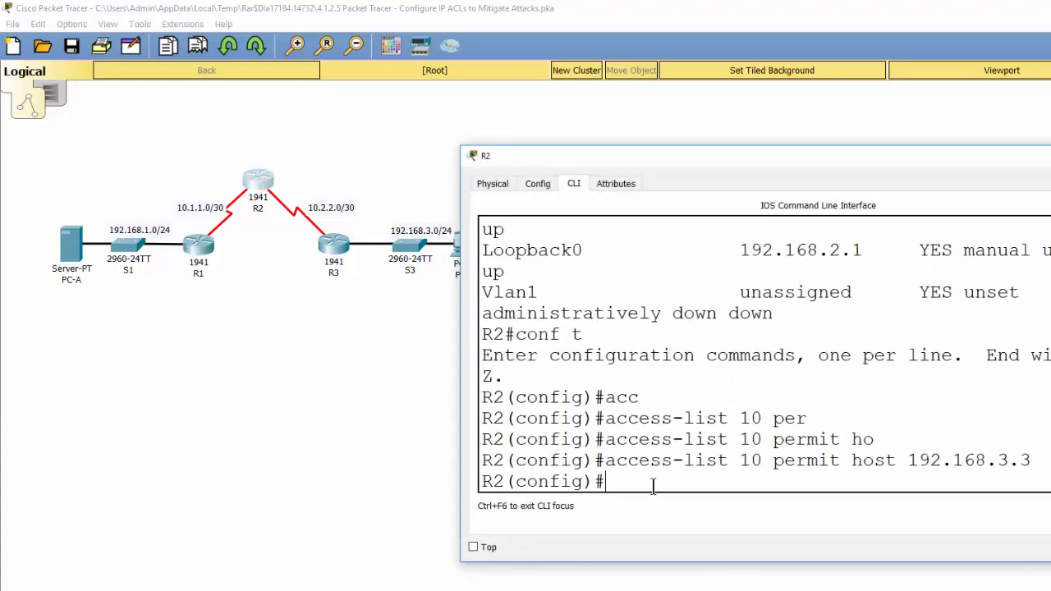
pyautogui.press('Return')
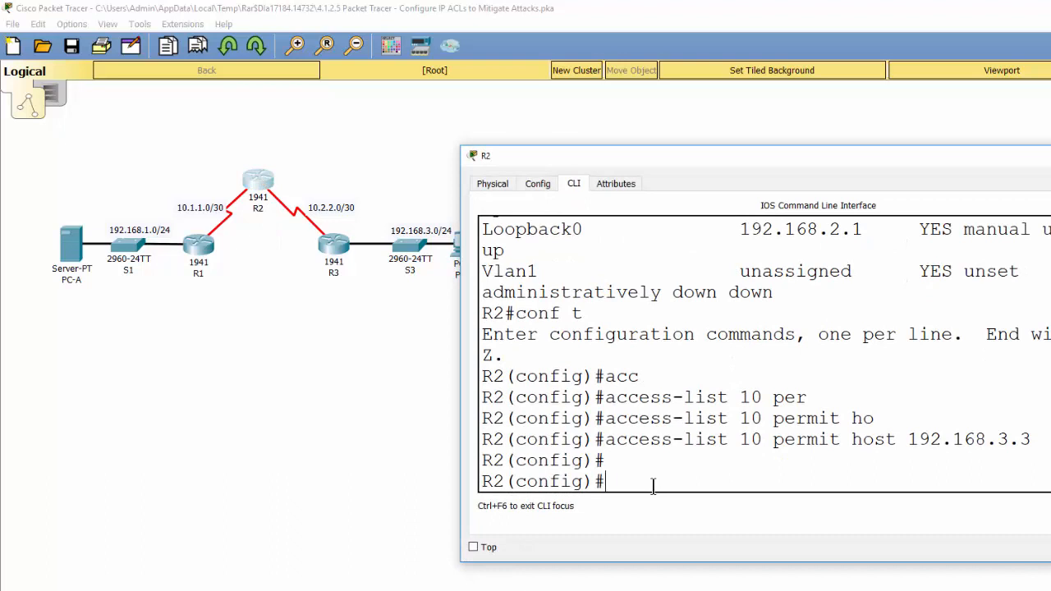
pyautogui.write('line vty 0 4')
pyautogui.press('Return')
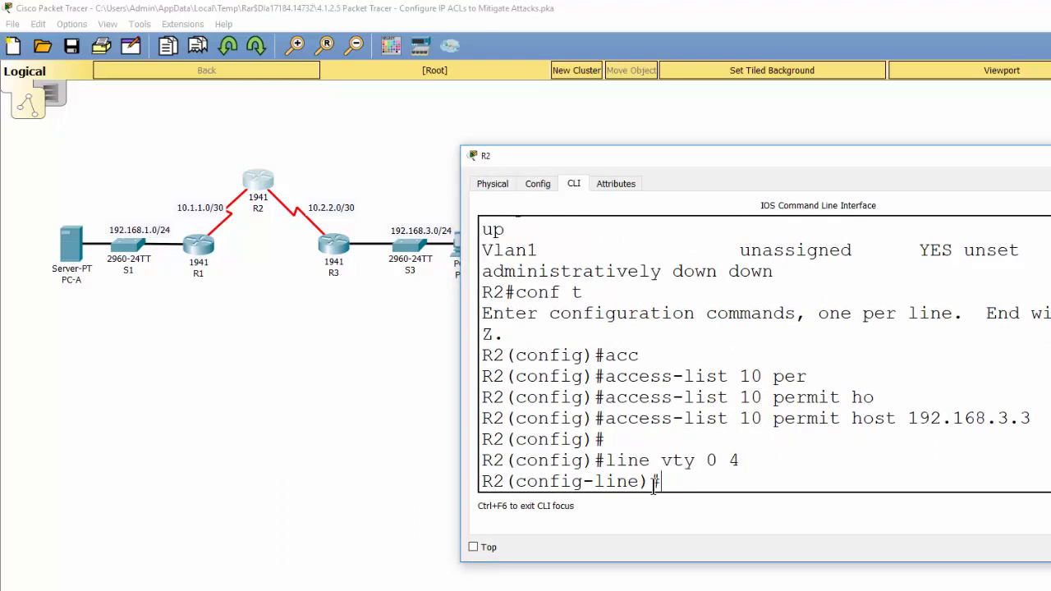
pyautogui.write('access-class')
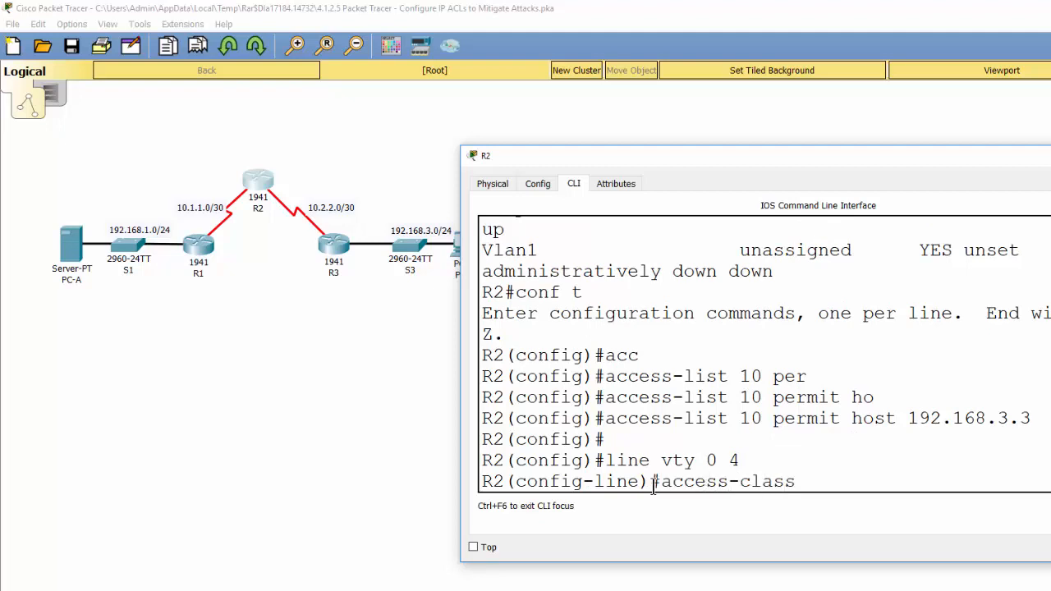
pyautogui.write(' 10 in')
pyautogui.press('Return')
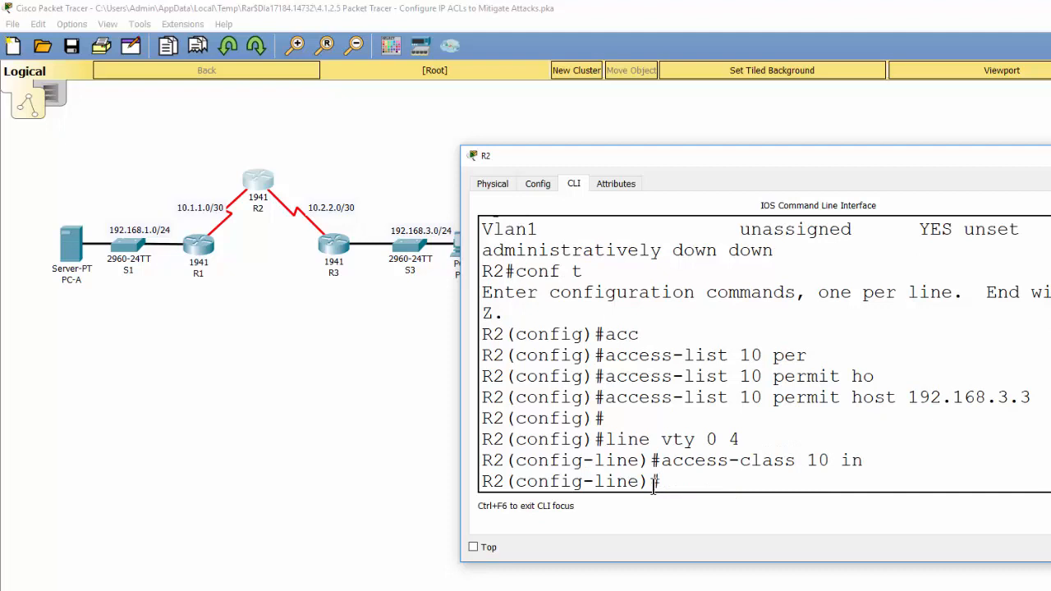
# - On R3, enter line configuration for vty 0 4 and apply access-class 10 inbound
pyautogui.click(345, 268)
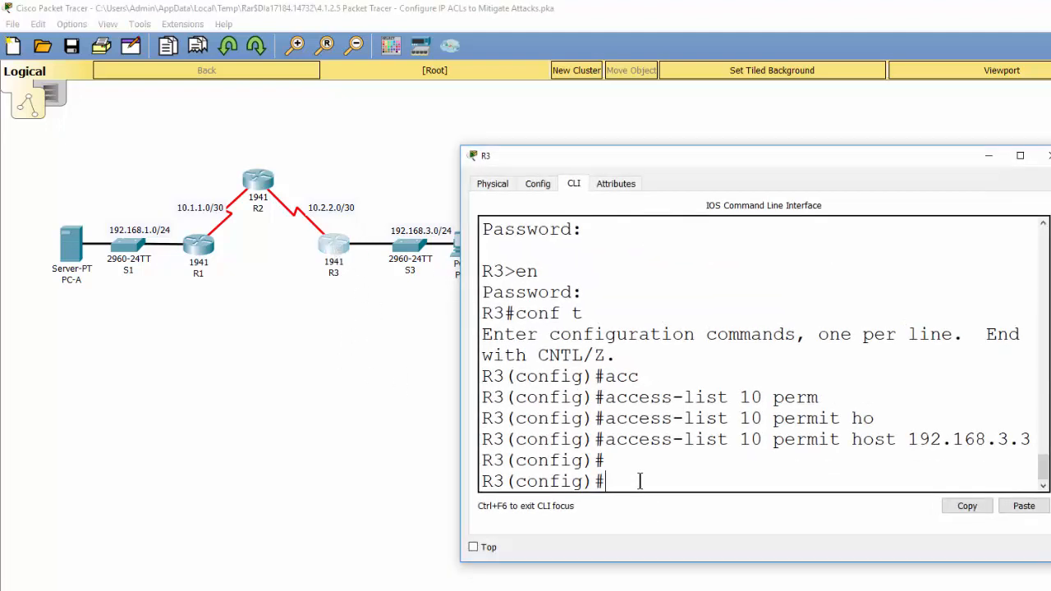
pyautogui.write('line vty 0 4')
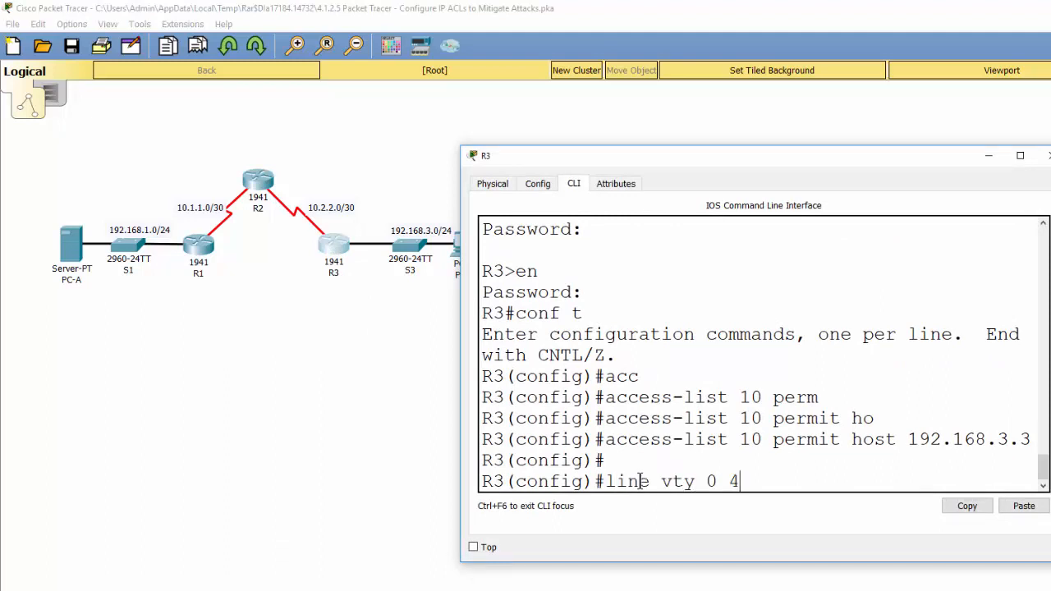
pyautogui.press('Return')
pyautogui.write('acc')
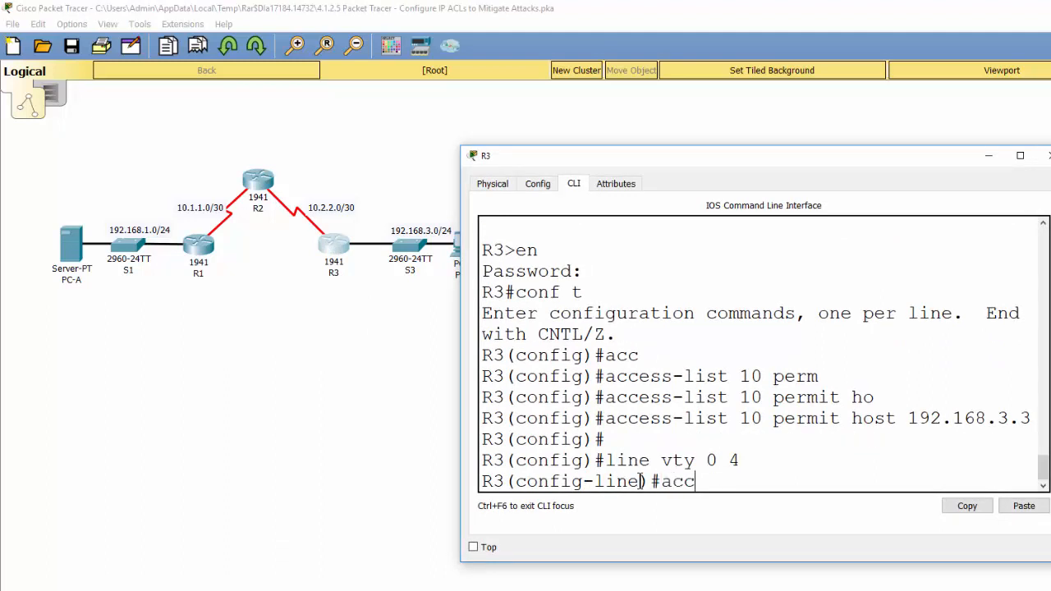
pyautogui.write('ess-class 10')
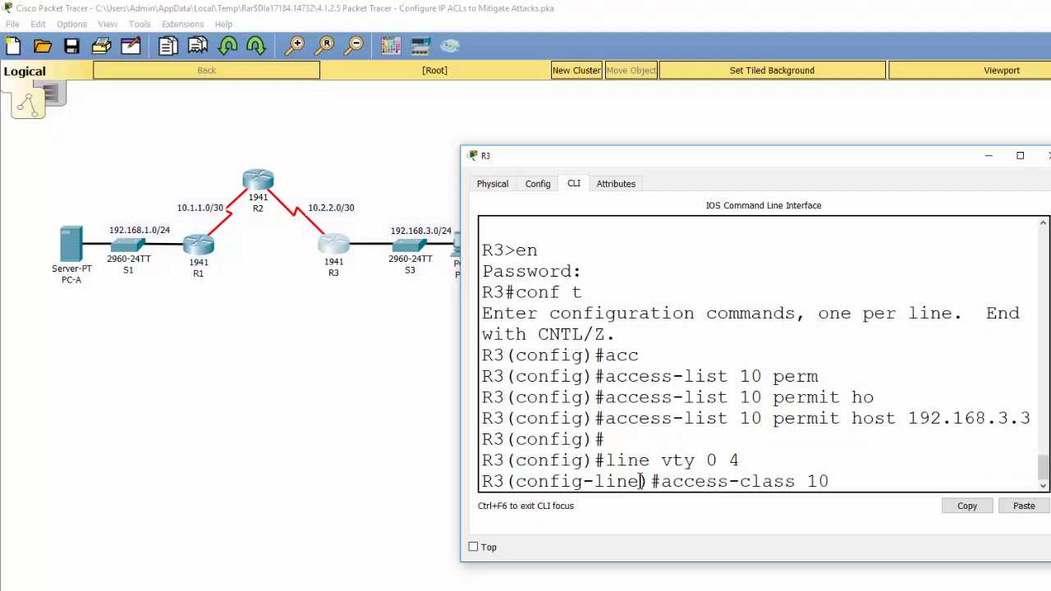
pyautogui.write(' in')
pyautogui.press('Return')
pyautogui.press('Return')
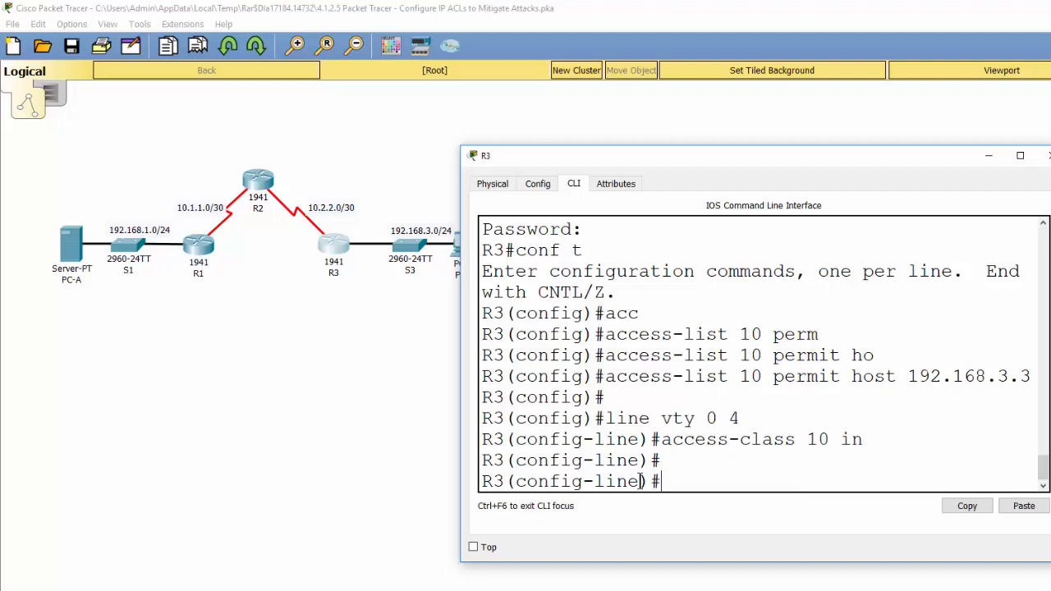
# - Display R3's running configuration from line configuration mode and page through it to check the access-list 10 entry
pyautogui.write('do show run')
pyautogui.press('Return')
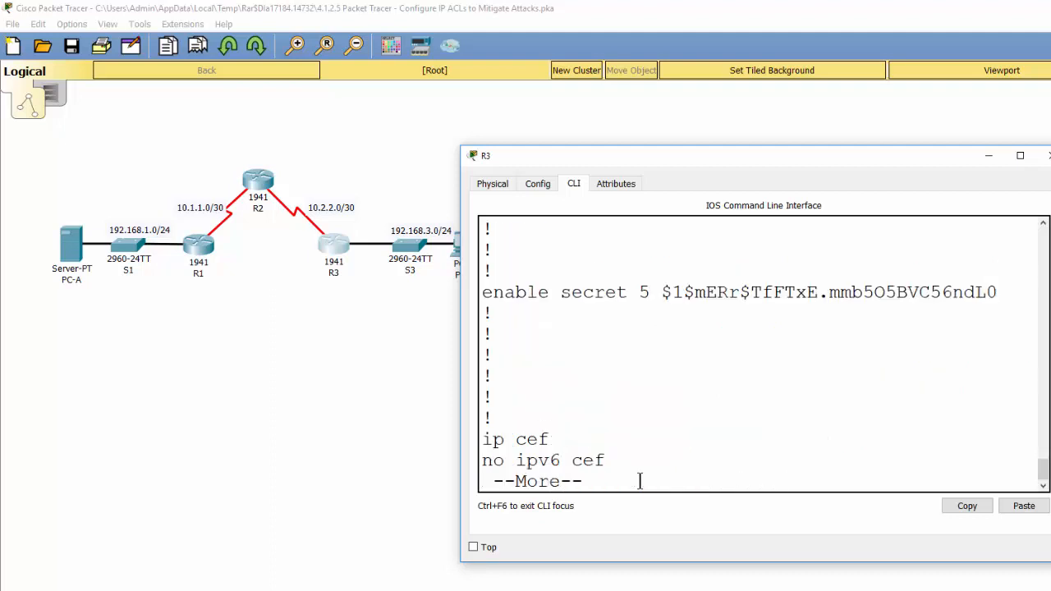
pyautogui.press('Return')
pyautogui.press('Return')
pyautogui.press('Return')
pyautogui.press('Return')
pyautogui.press('Return')
pyautogui.press('Return')
pyautogui.press('Return')
pyautogui.press('Return')
pyautogui.press('Return')
pyautogui.press('Return')
pyautogui.press('Return')
pyautogui.press('Return')
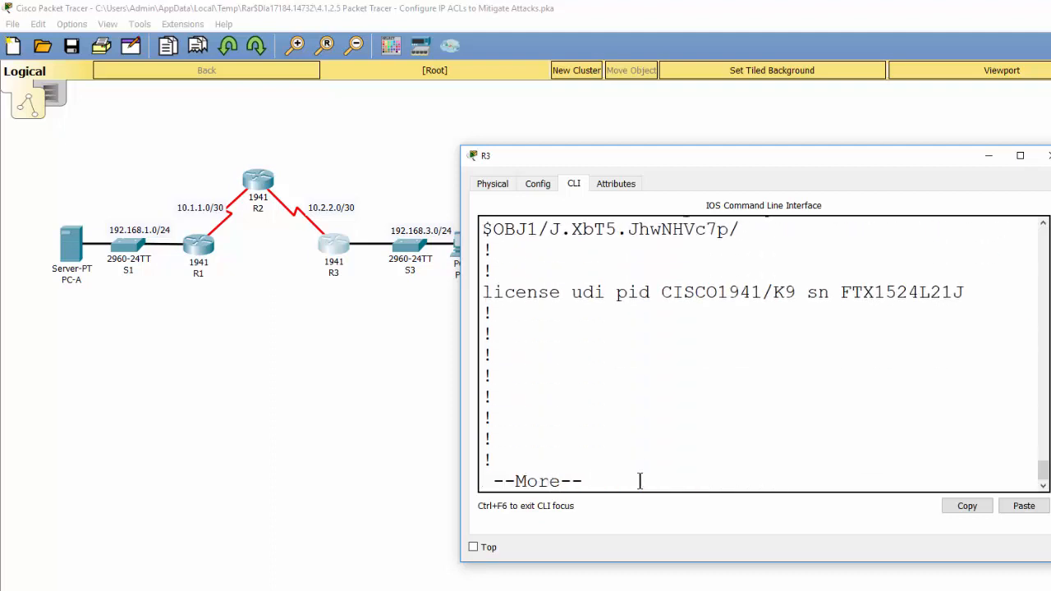
pyautogui.press('Return')
pyautogui.press('Return')
pyautogui.press('Return')
pyautogui.press('Return')
pyautogui.press('Return')
pyautogui.press('Return')
pyautogui.press('Return')
pyautogui.press('Return')
pyautogui.press('Return')
pyautogui.press('Return')
pyautogui.press('Return')
pyautogui.press('Return')
pyautogui.press('Return')
pyautogui.press('Return')
pyautogui.press('Return')
pyautogui.press('Return')
pyautogui.press('Return')
pyautogui.press('Return')
pyautogui.press('Return')
pyautogui.press('Return')
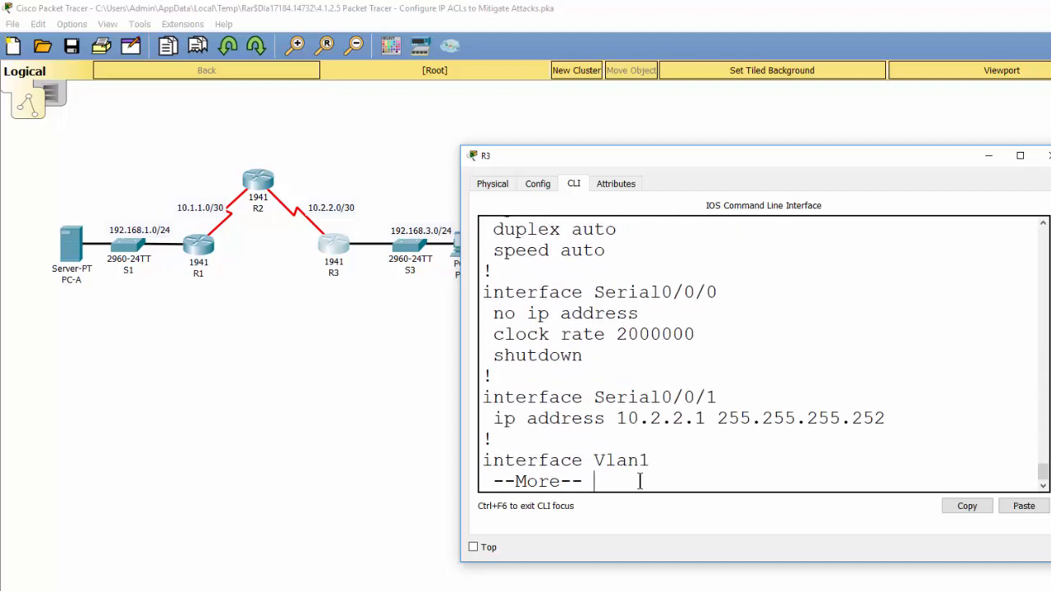
pyautogui.press('Return')
pyautogui.press('Return')
pyautogui.press('Return')
pyautogui.press('Return')
pyautogui.press('Return')
pyautogui.press('Return')
pyautogui.press('Return')
pyautogui.press('Return')
pyautogui.press('Return')
pyautogui.press('Return')
pyautogui.press('Return')
pyautogui.press('Return')
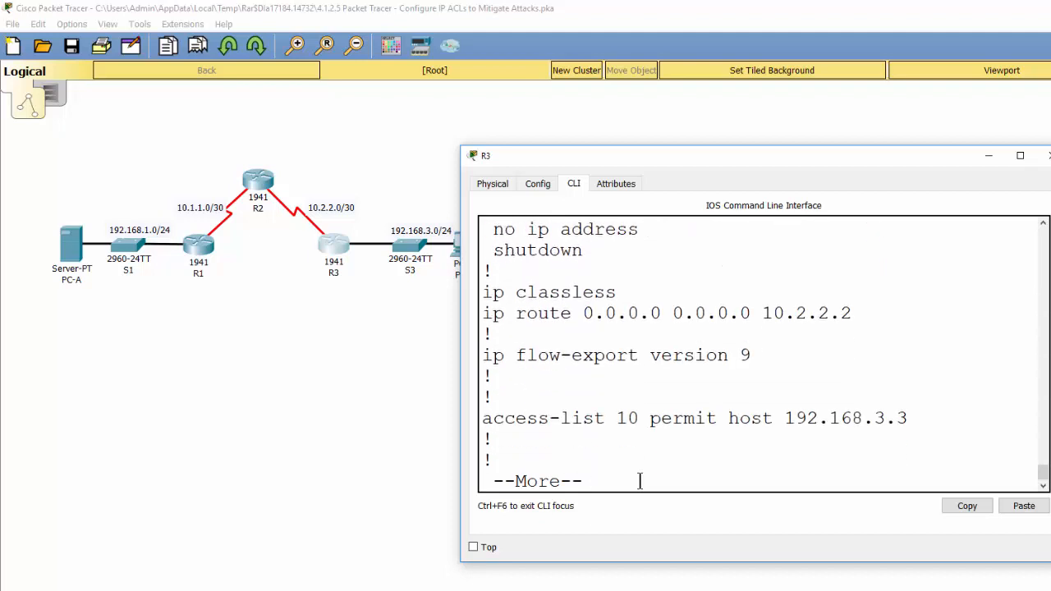
pyautogui.press('Return')
pyautogui.press('Return')
pyautogui.press('Return')
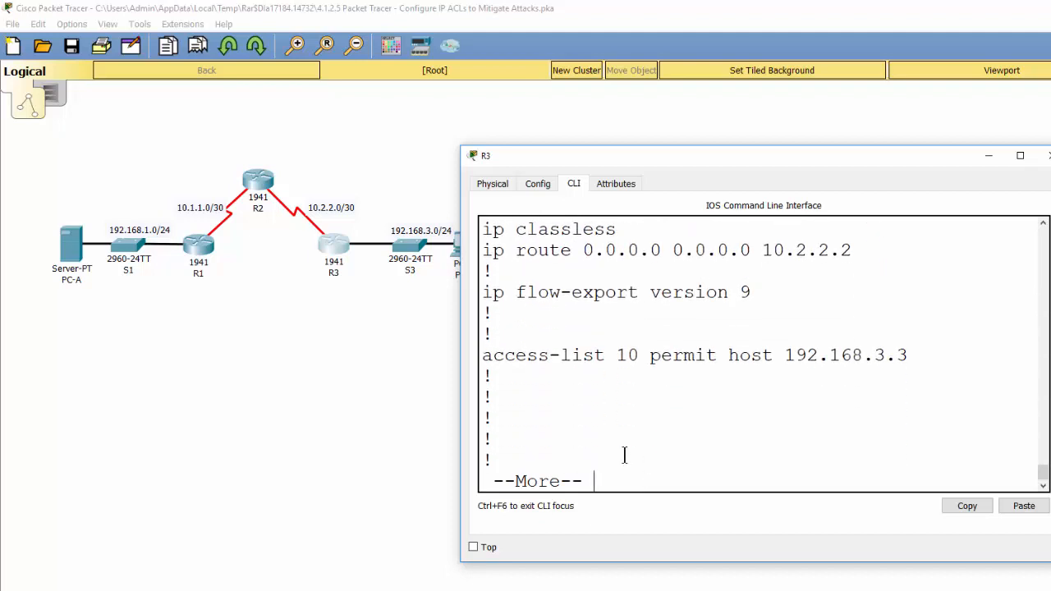
pyautogui.moveTo(484, 364); pyautogui.dragTo(907, 356)
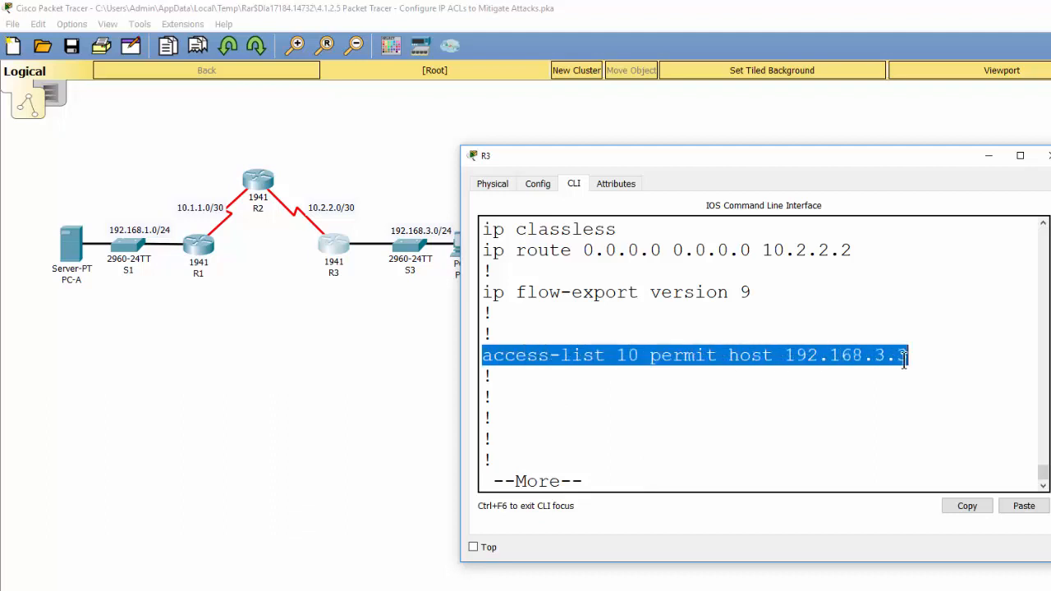
pyautogui.click(633, 409)
# - Examine the line vty 0 4 section of R3's running configuration for the access-class setting, and put the R3 window away
pyautogui.press('Return')
pyautogui.press('Return')
pyautogui.press('Return')
pyautogui.press('Return')
pyautogui.press('Return')
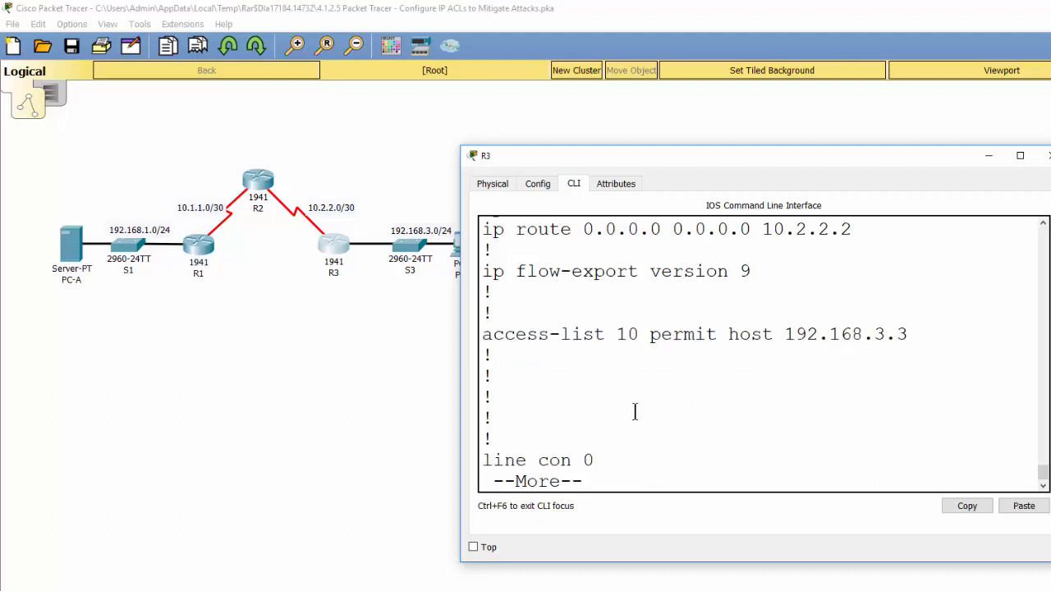
pyautogui.press('Return')
pyautogui.press('Return')
pyautogui.press('Return')
pyautogui.press('Return')
pyautogui.press('Return')
pyautogui.press('Return')
pyautogui.press('Return')
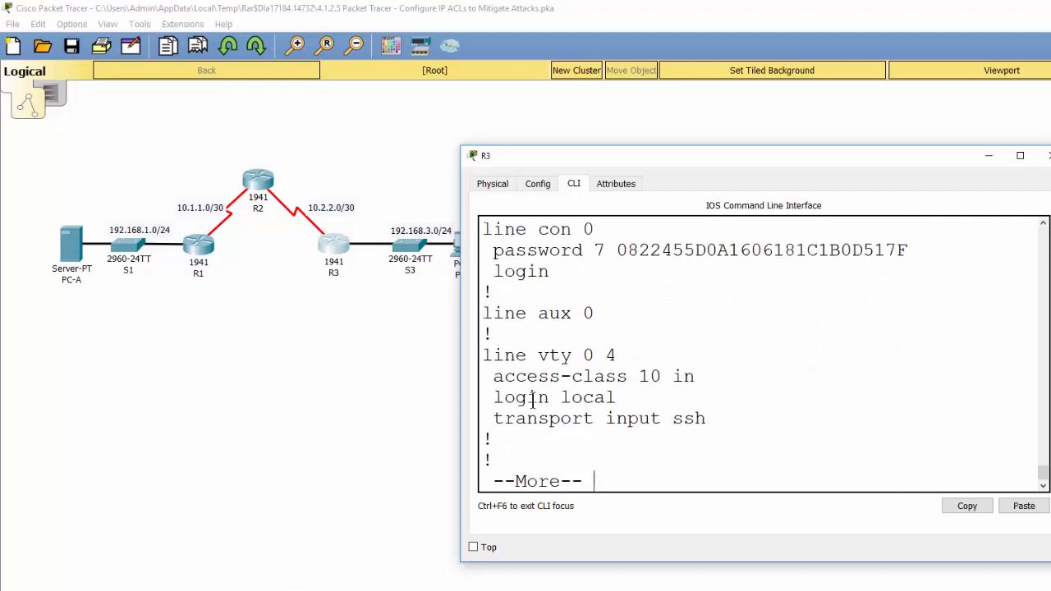
pyautogui.moveTo(493, 376); pyautogui.dragTo(672, 375)
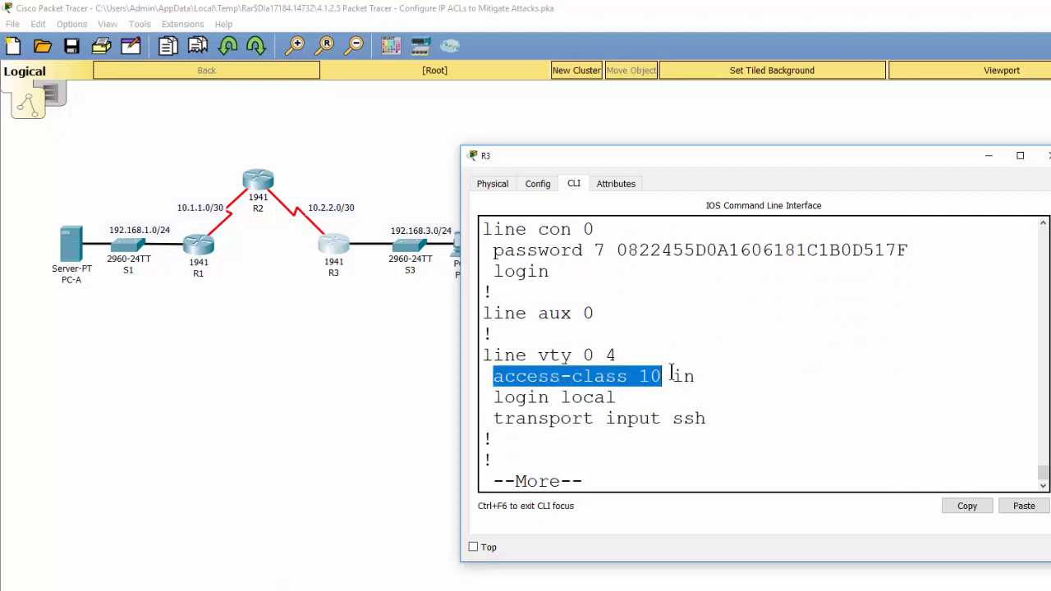
pyautogui.moveTo(493, 355); pyautogui.dragTo(618, 355)
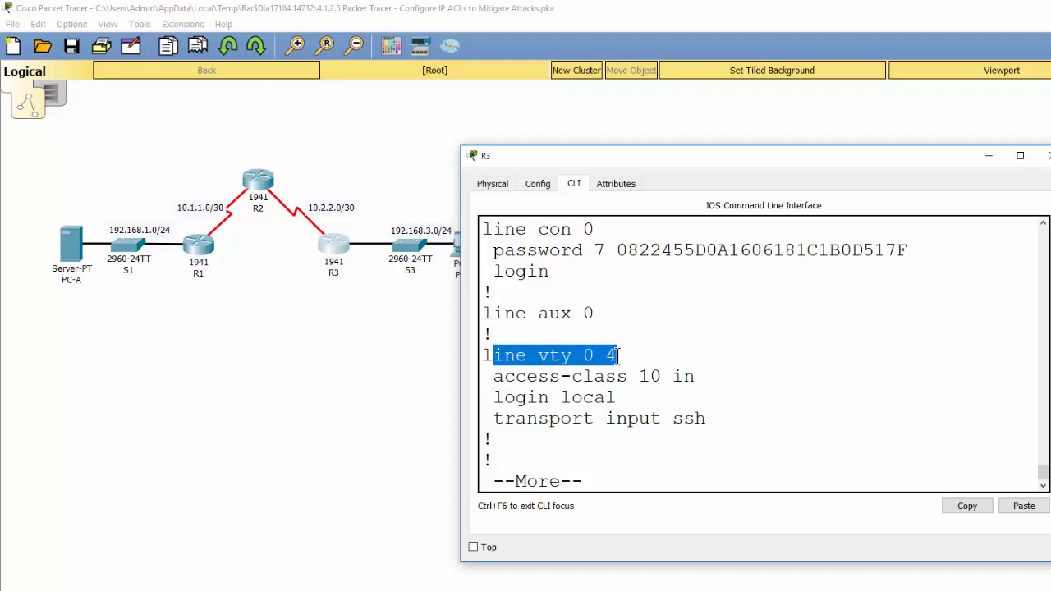
pyautogui.click(654, 414)
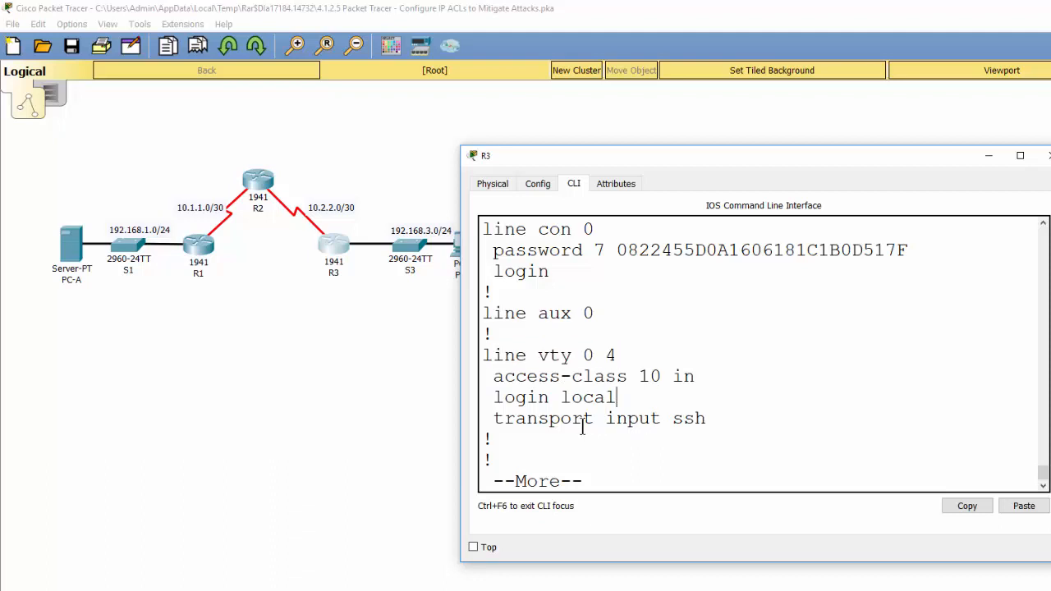
pyautogui.click(987, 158)
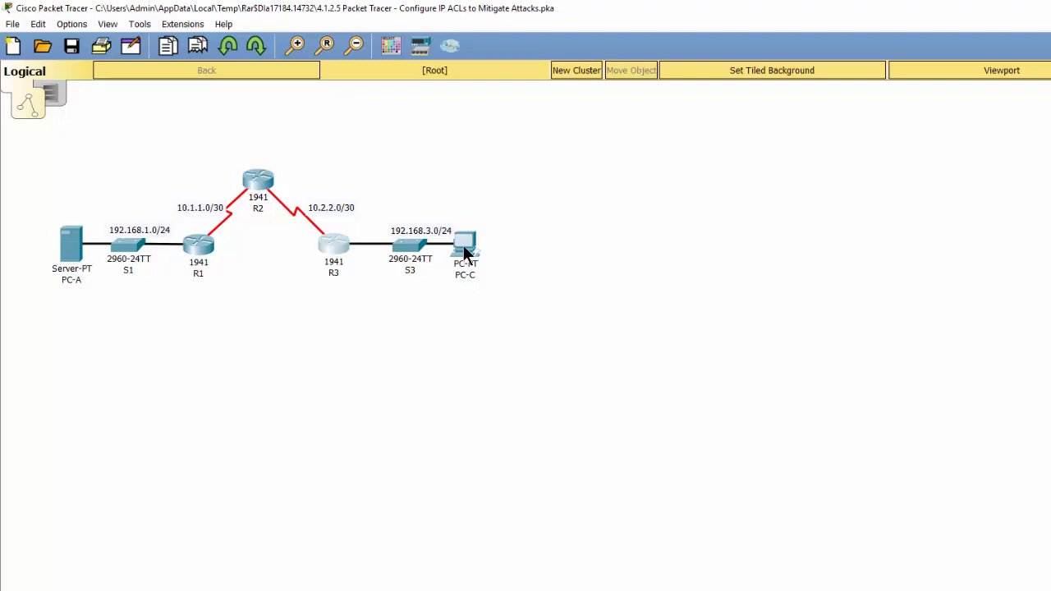
# - On PC-C, close the Web Browser and open the Command Prompt
pyautogui.moveTo(466, 254)
pyautogui.click(469, 256)
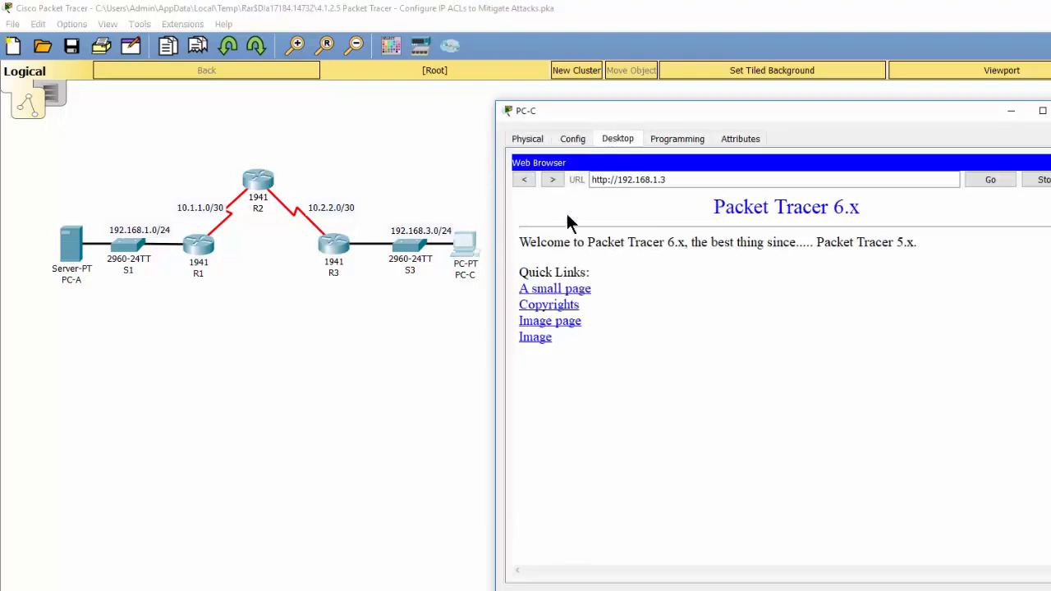
pyautogui.click(1043, 163)
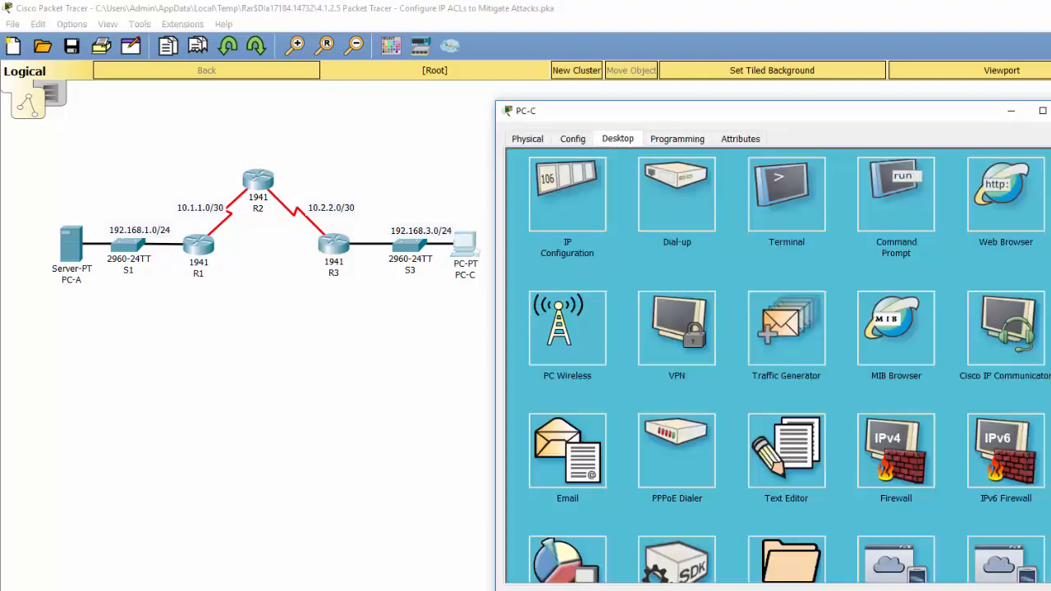
pyautogui.click(903, 213)
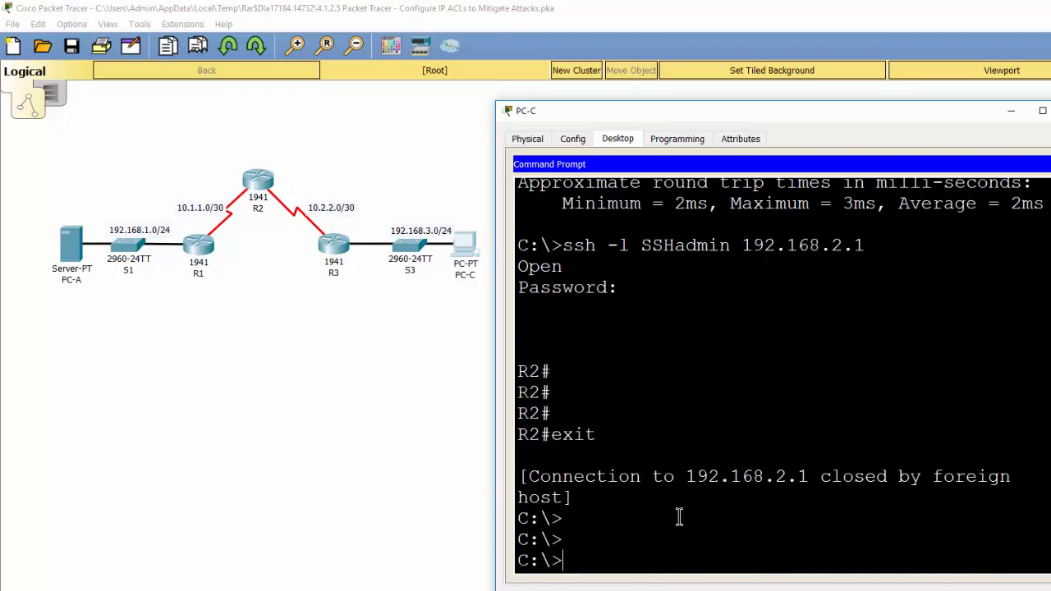
# - From PC-C, open an SSH session to R2 at 192.168.2.1 as SSHadmin, entering the account password
pyautogui.press('Up')
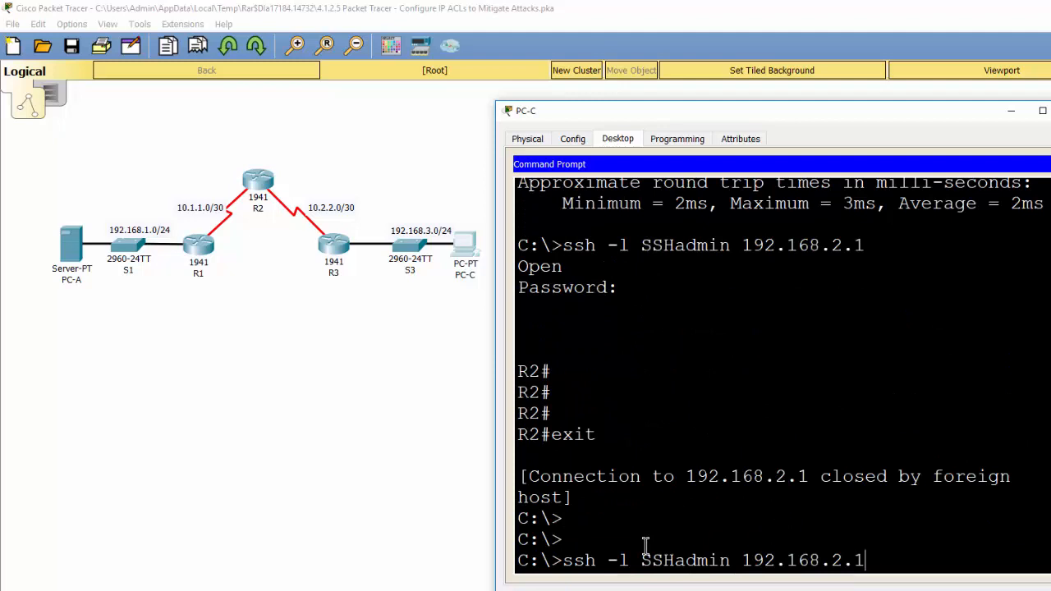
pyautogui.press('Return')
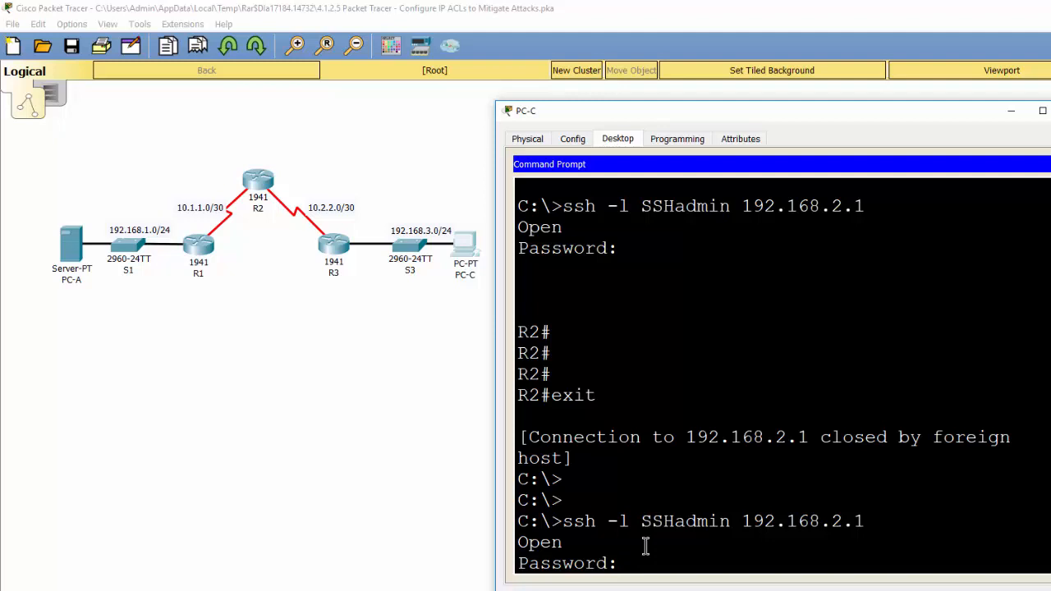
pyautogui.press('Return')
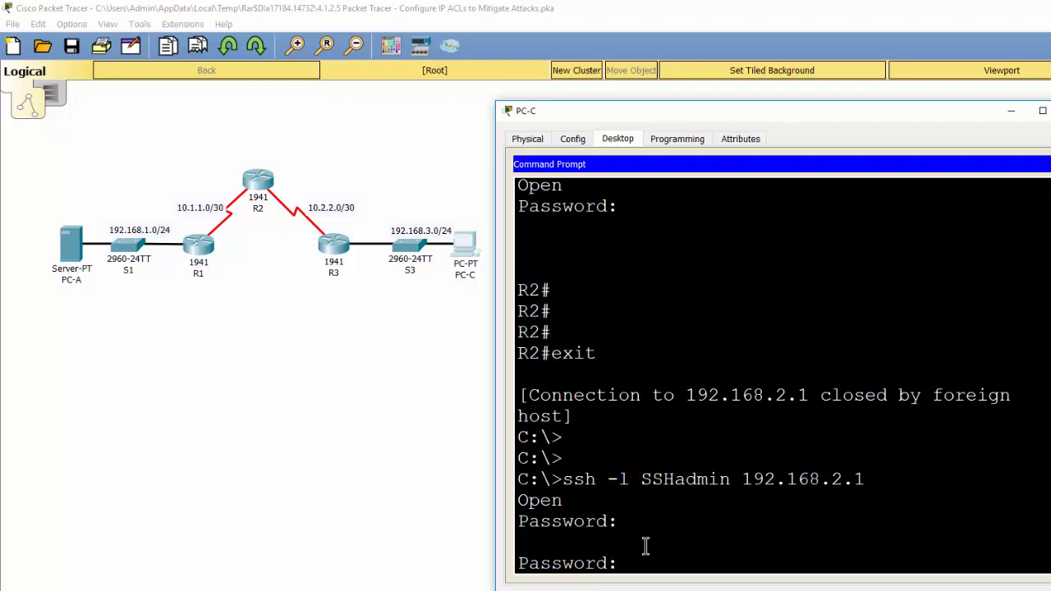
pyautogui.press('Return')
pyautogui.press('Return')
pyautogui.press('Return')
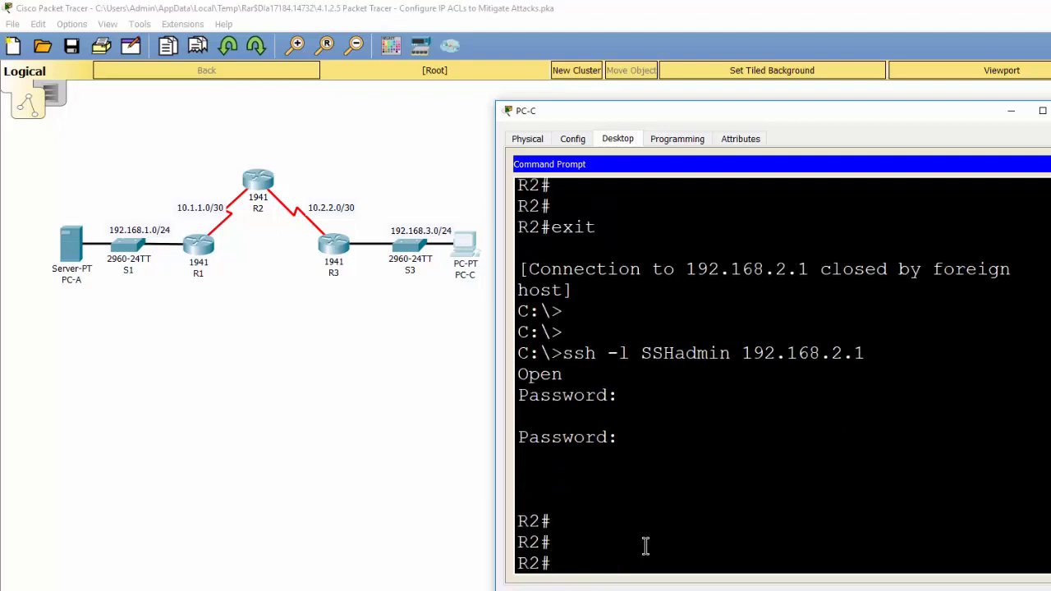
pyautogui.press('Return')
pyautogui.press('Return')
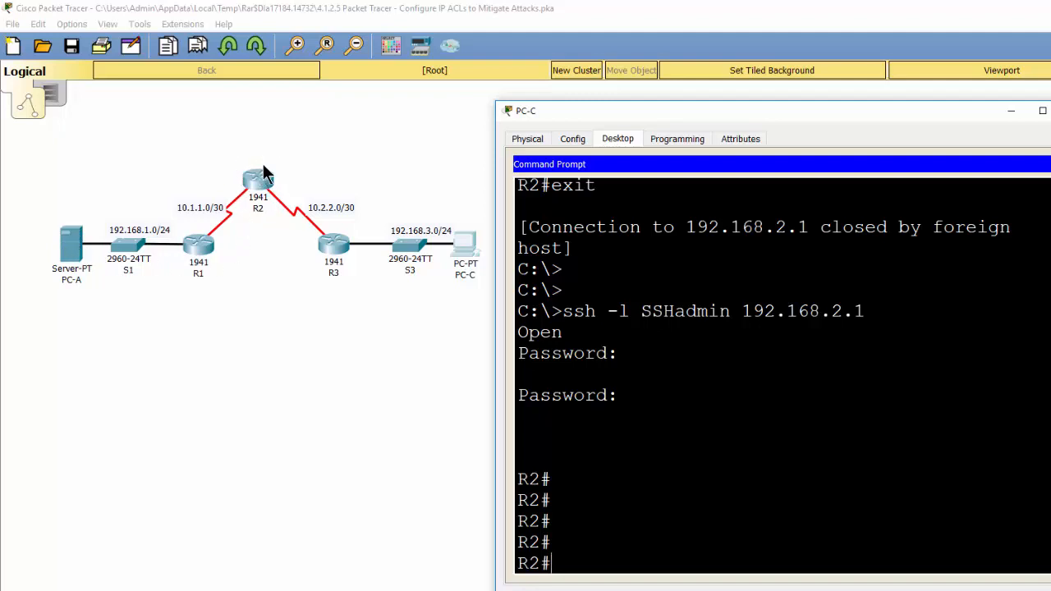
# - From PC-A's command prompt, try to open an SSH session to R2 at 192.168.2.1 as SSHadmin and read the response
pyautogui.click(74, 249)
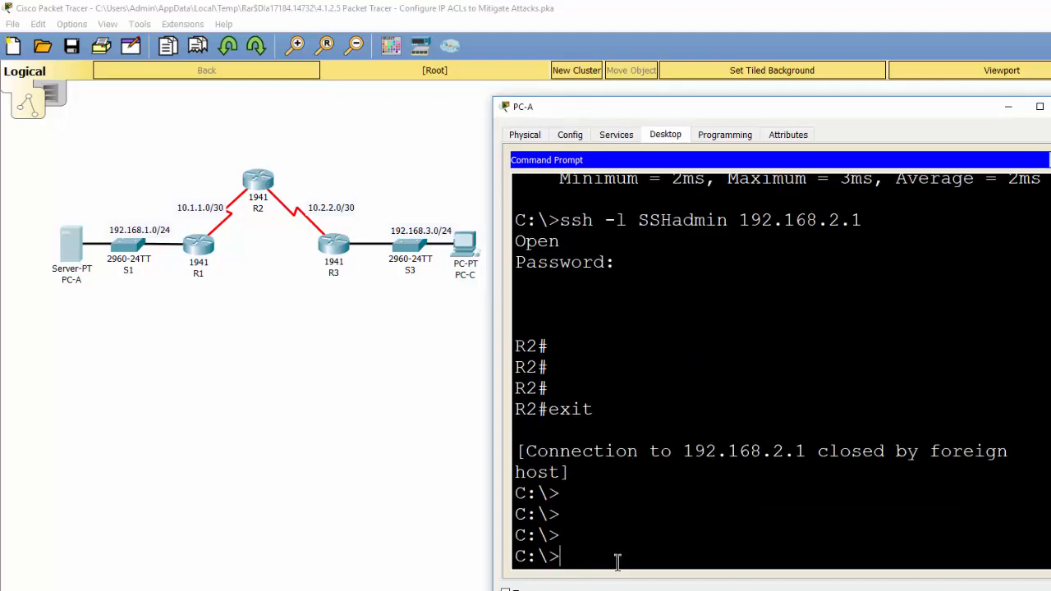
pyautogui.press('Up')
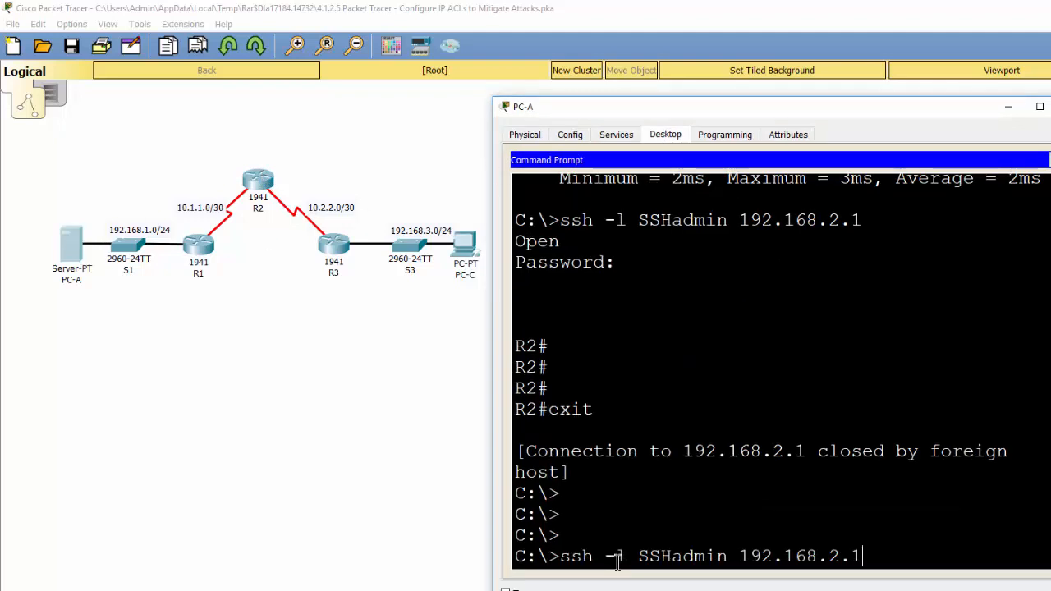
pyautogui.press('Return')
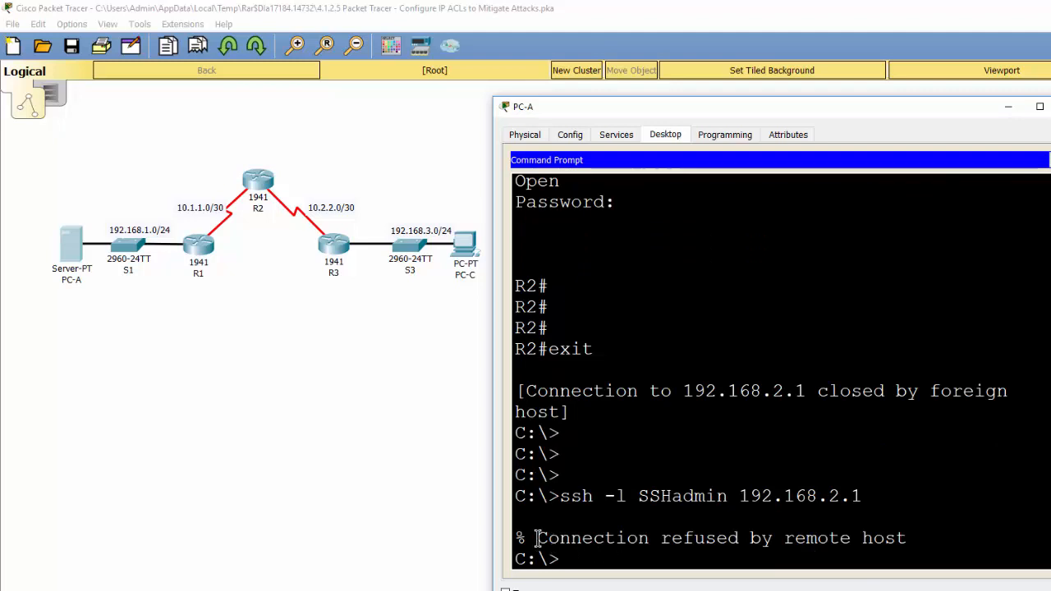
pyautogui.moveTo(537, 537); pyautogui.dragTo(907, 538)
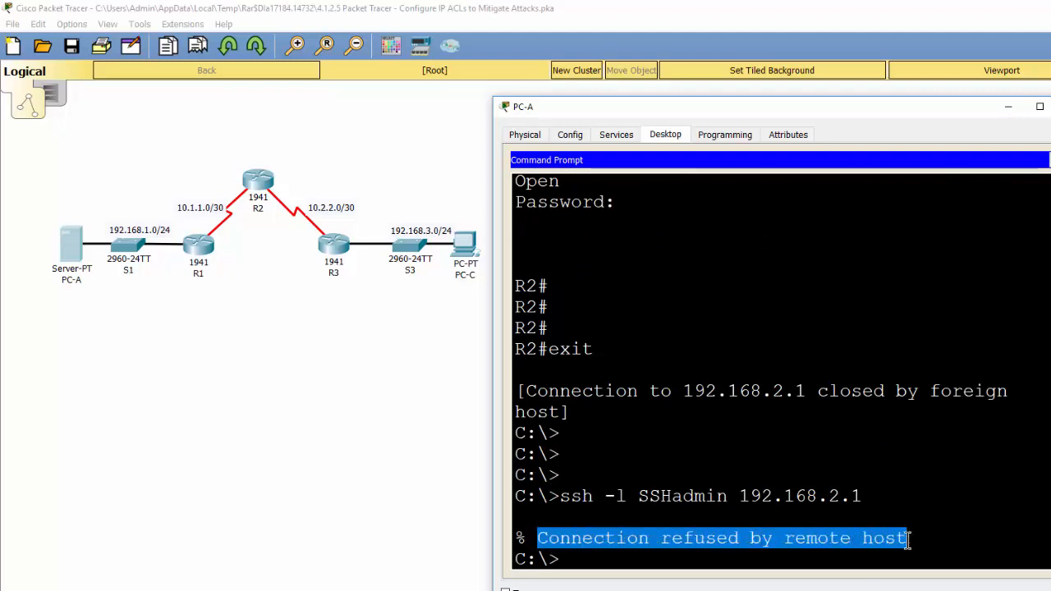
pyautogui.click(755, 549)
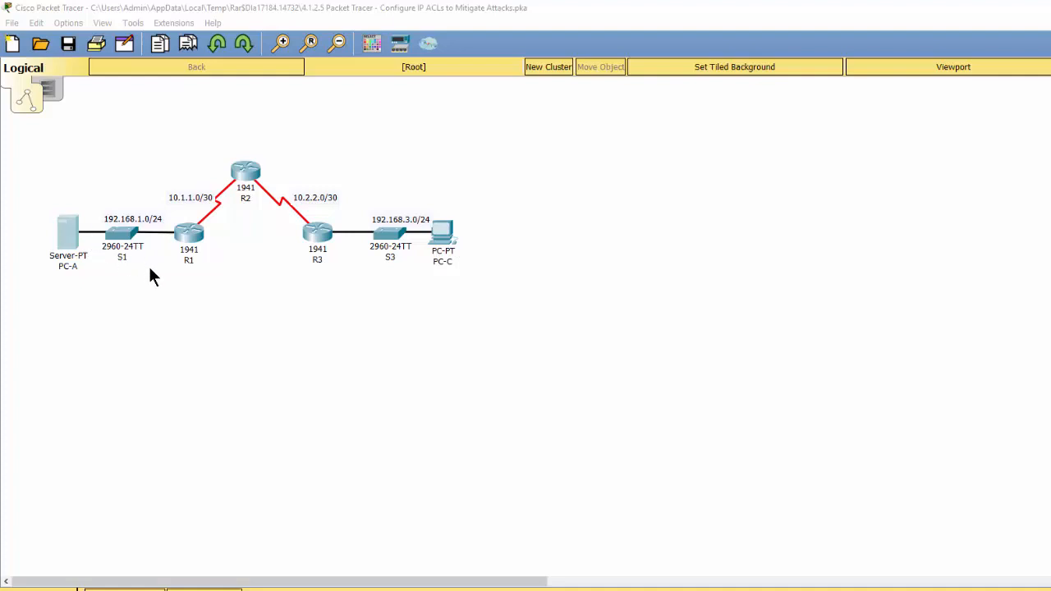
# - On PC-A, close the Command Prompt, turn the HTTP service off, and put the PC-A window away
pyautogui.click(73, 238)
pyautogui.click(1011, 154)
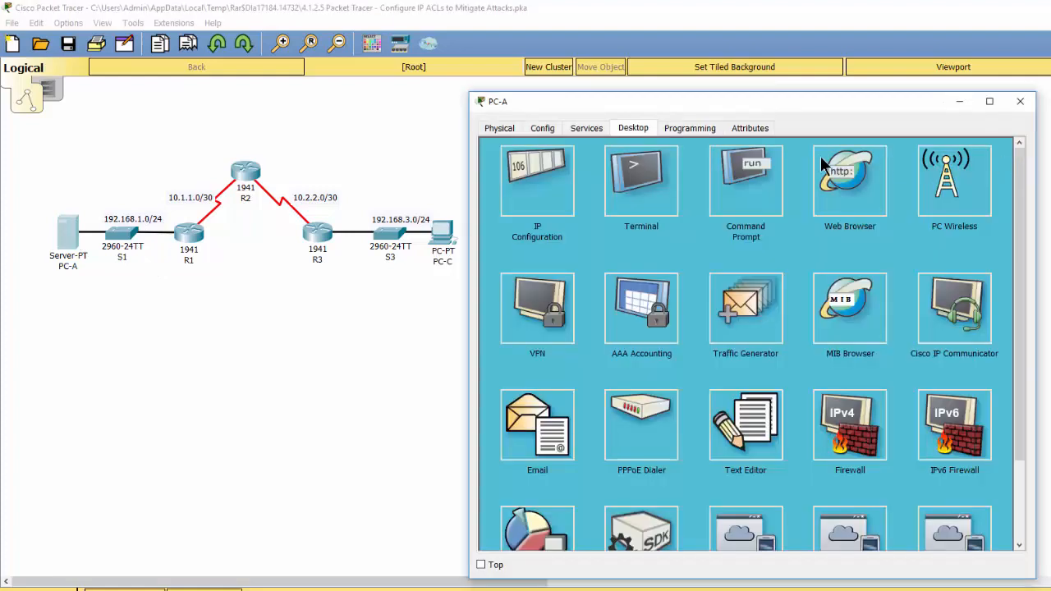
pyautogui.click(587, 129)
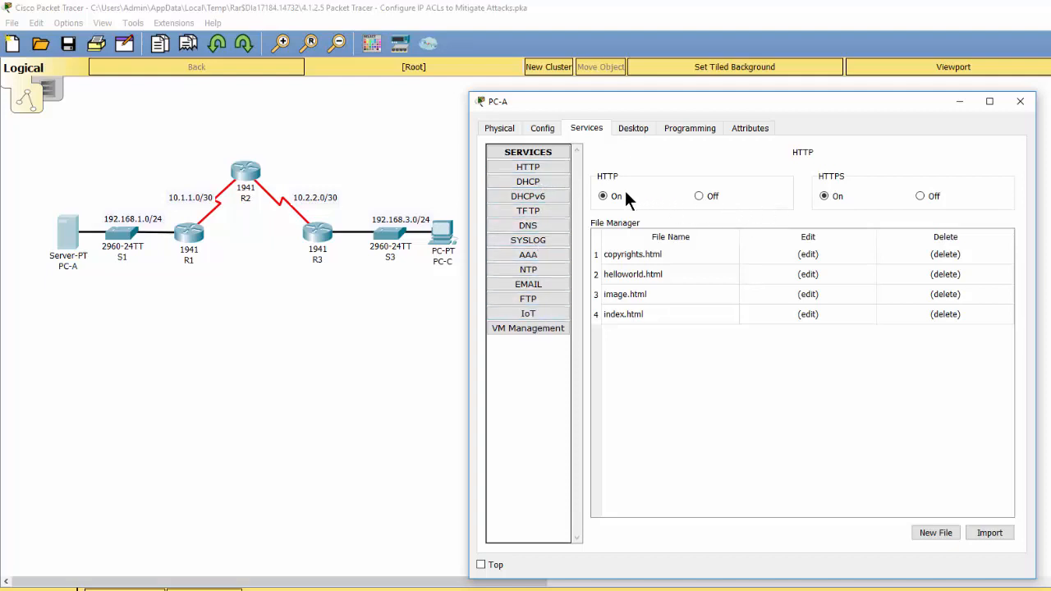
pyautogui.click(699, 197)
pyautogui.click(959, 101)
pyautogui.click(443, 234)
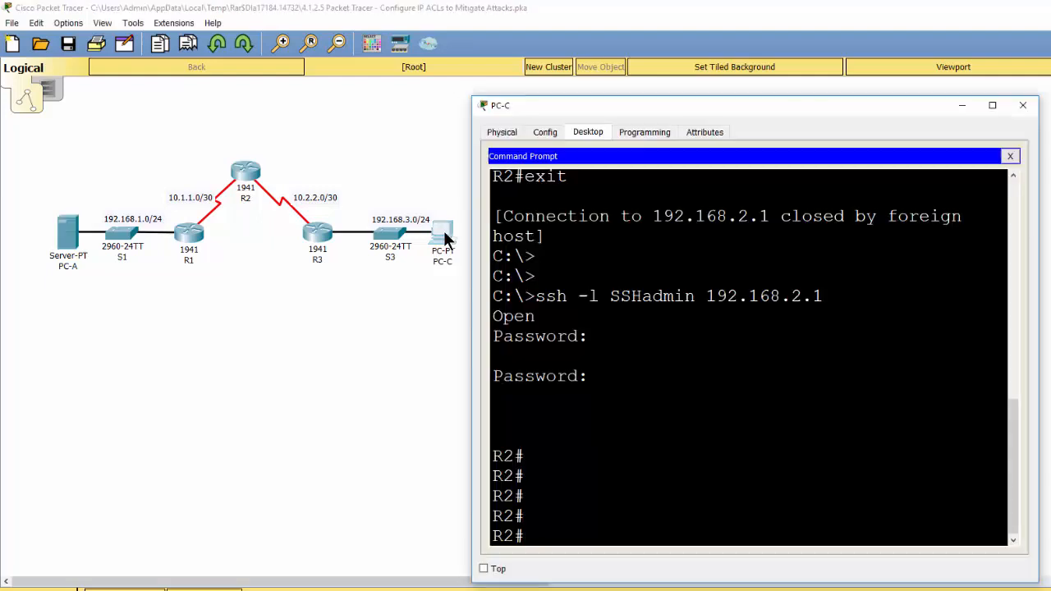
pyautogui.click(1010, 156)
pyautogui.click(964, 201)
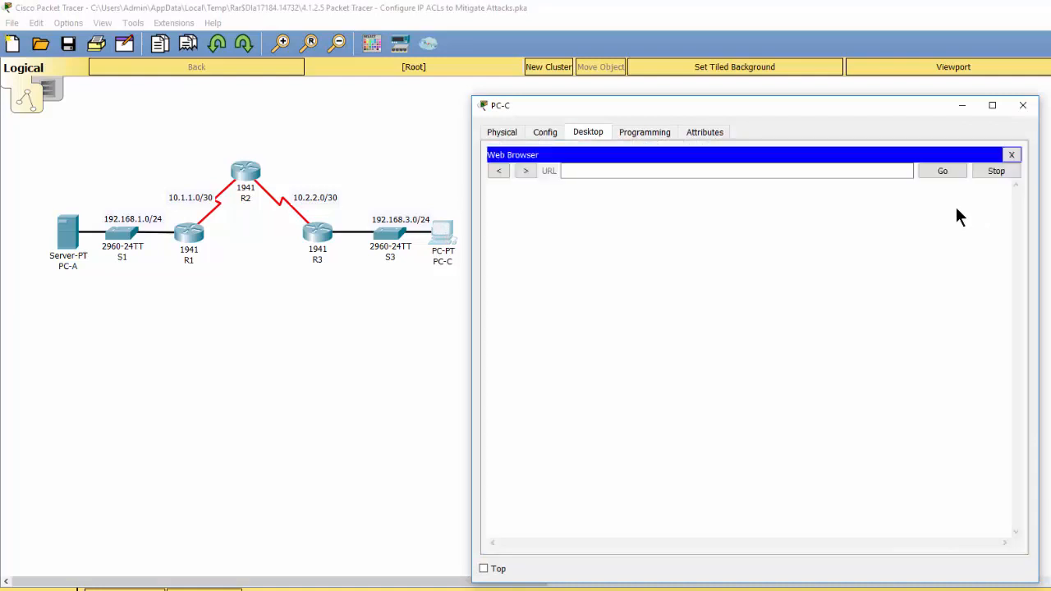
pyautogui.click(678, 171)
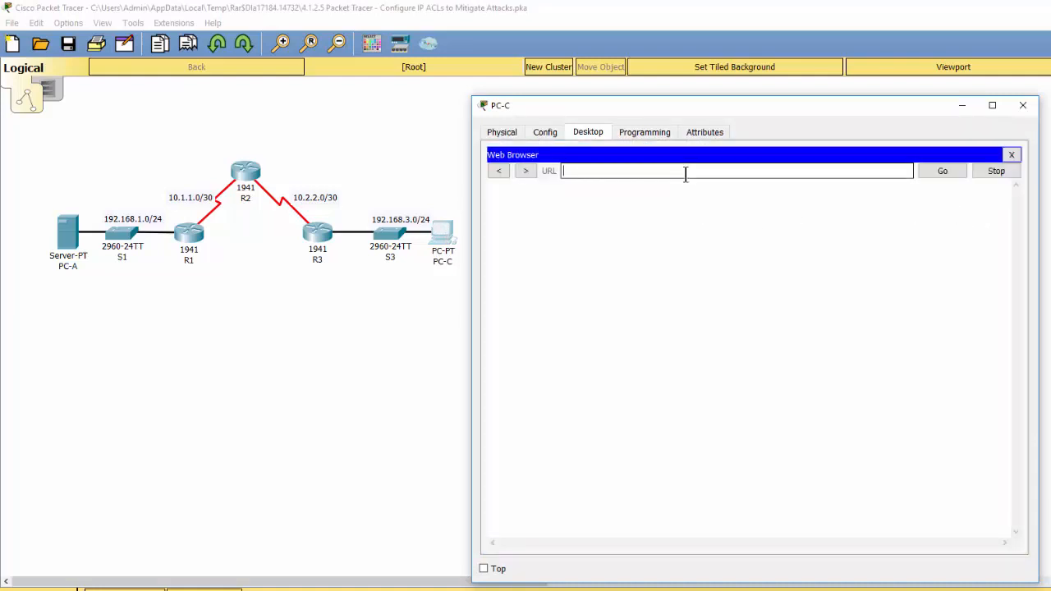
pyautogui.write('192.168.1.3')
pyautogui.press('Return')
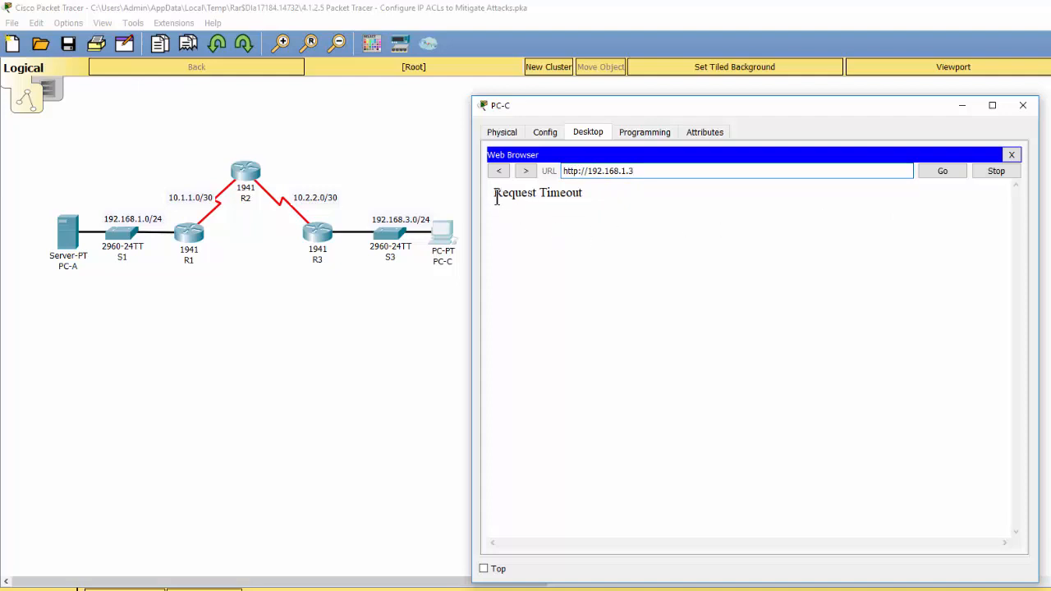
pyautogui.click(579, 171)
pyautogui.write('s')
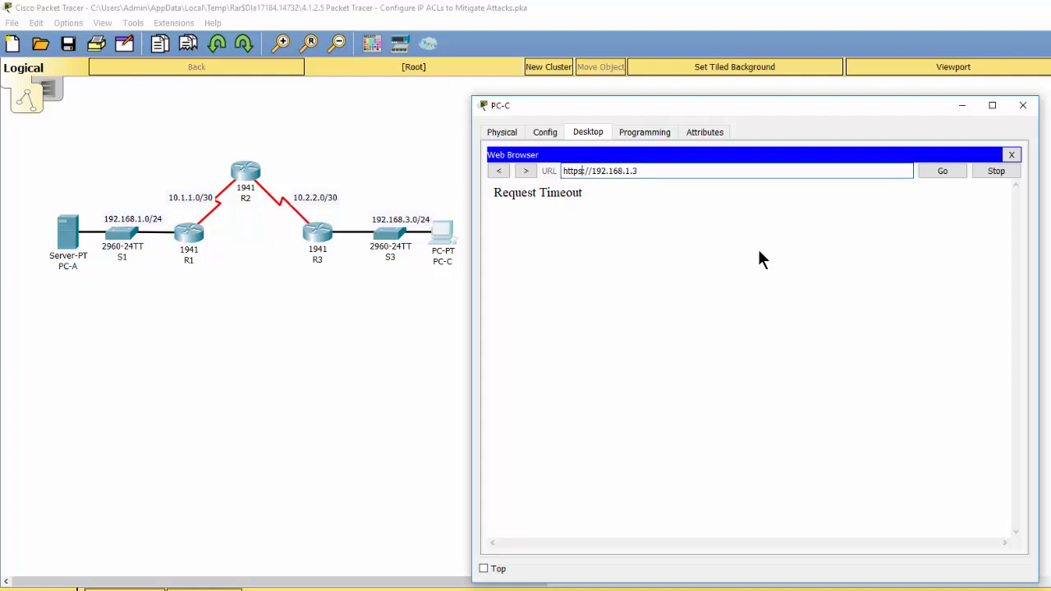
pyautogui.press('Return')
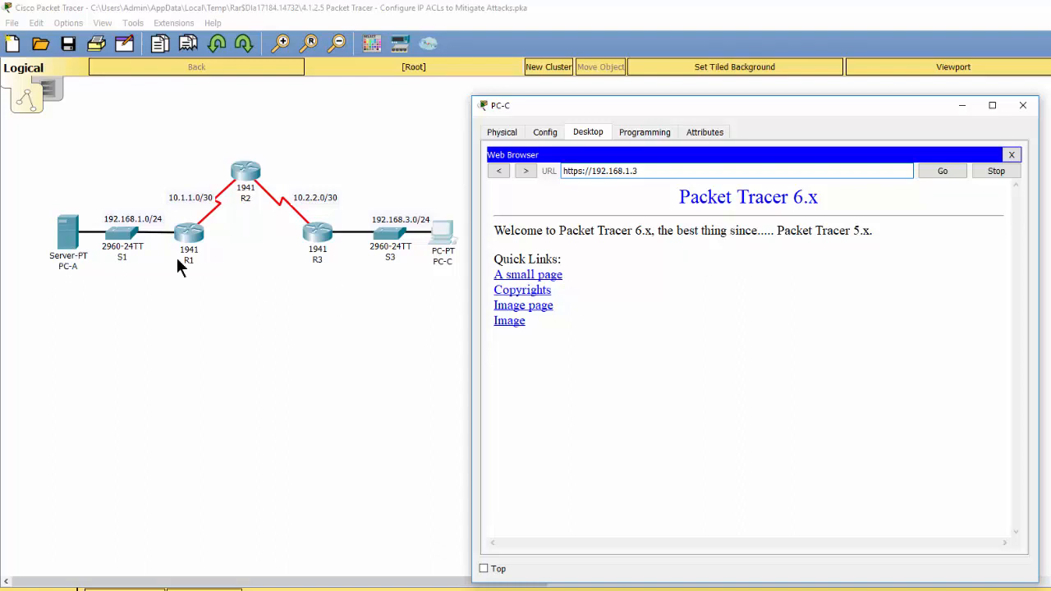
pyautogui.click(963, 106)
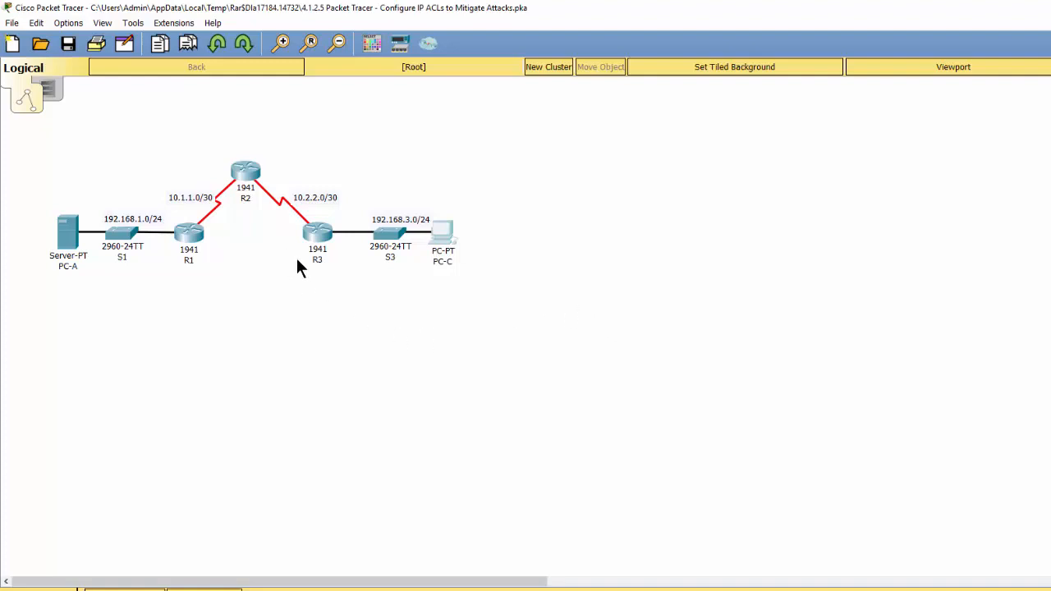
# - Open R1's command line and exit line configuration mode to return to global configuration mode
pyautogui.click(189, 238)
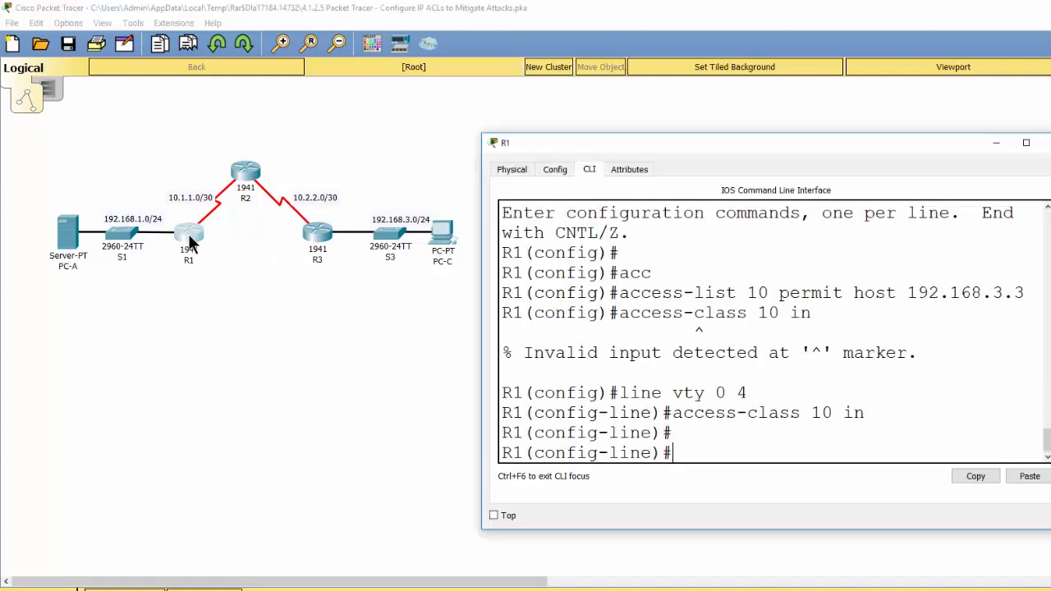
pyautogui.write('exit')
pyautogui.press('Return')
pyautogui.press('Return')
pyautogui.press('Return')
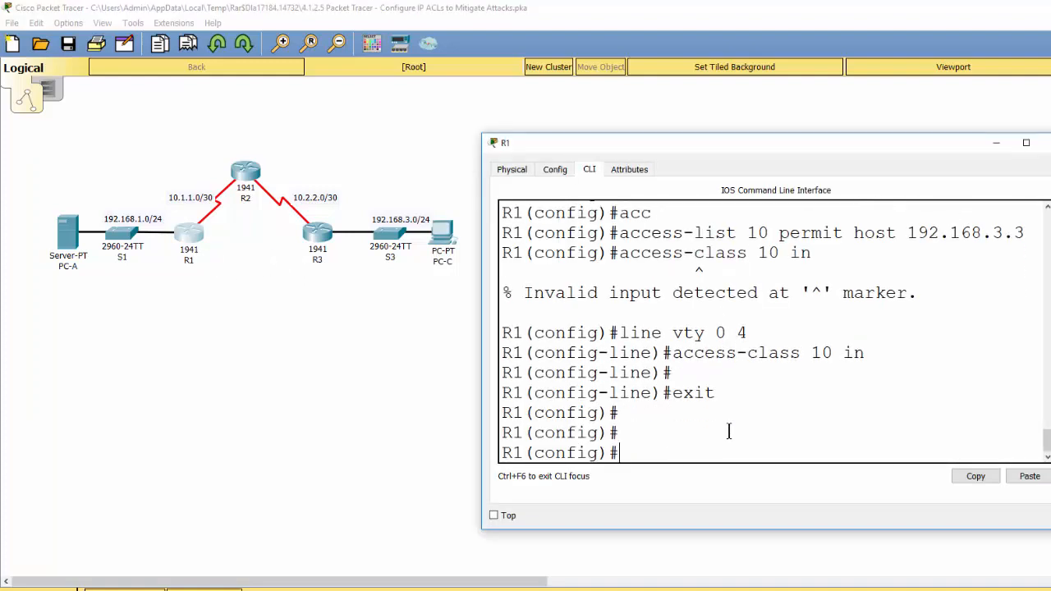
# - Add an access list 120 entry on R1 permitting UDP from any source to host 192.168.1.3 eq domain, checking the available port keywords
pyautogui.write('acc')
pyautogui.press('Tab')
pyautogui.write('12')
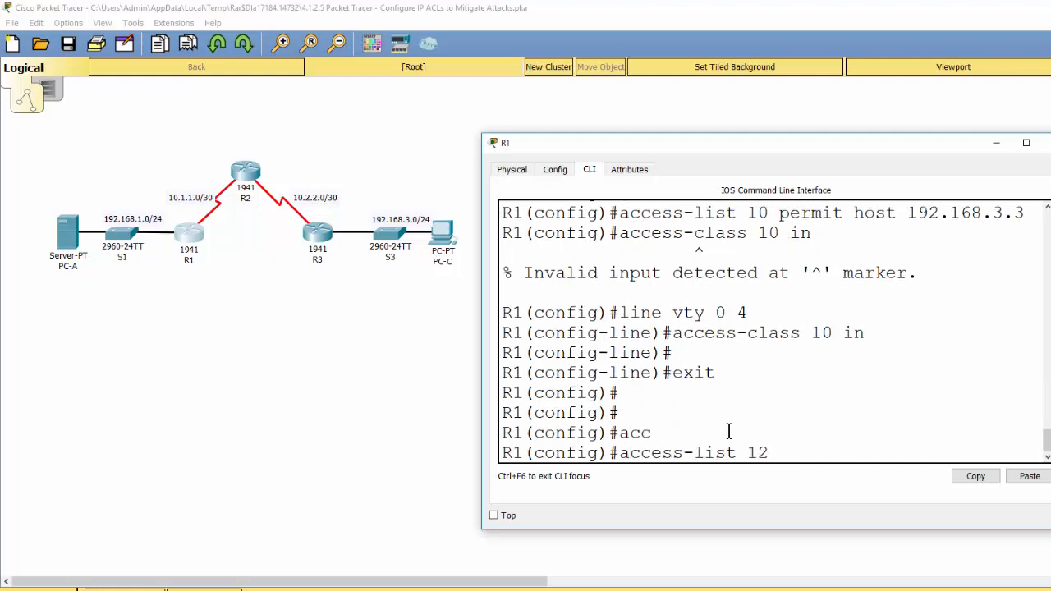
pyautogui.write('0 permit udp')
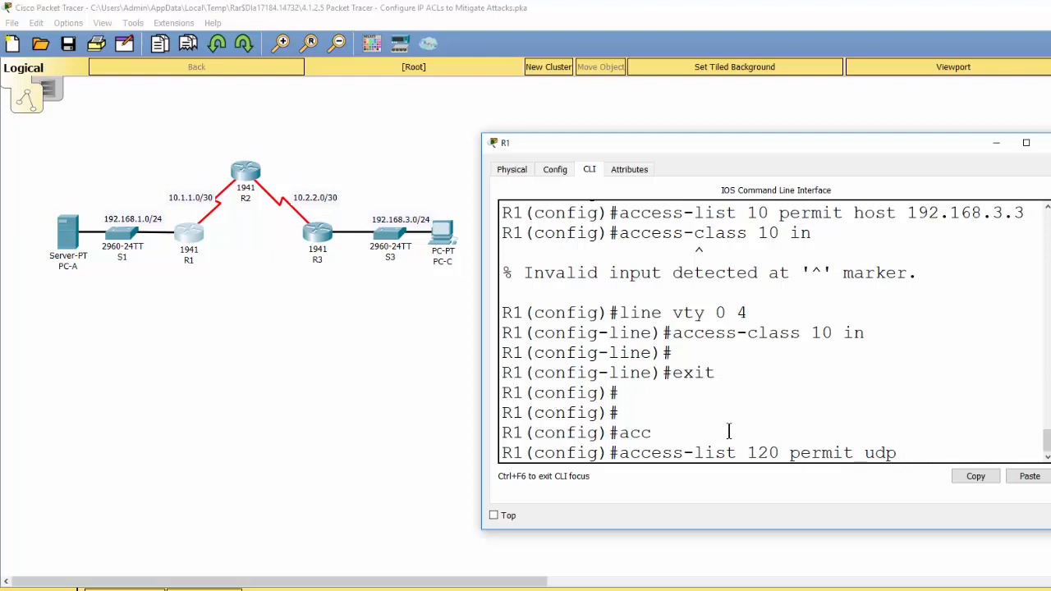
pyautogui.write(' any host 192.168')
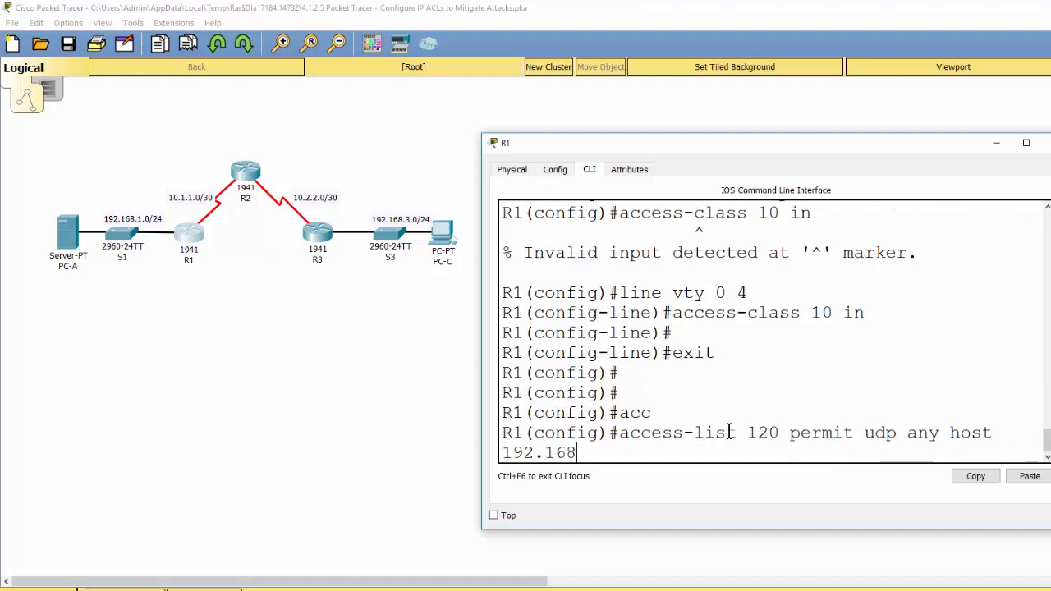
pyautogui.write('.1.3 eq ?')
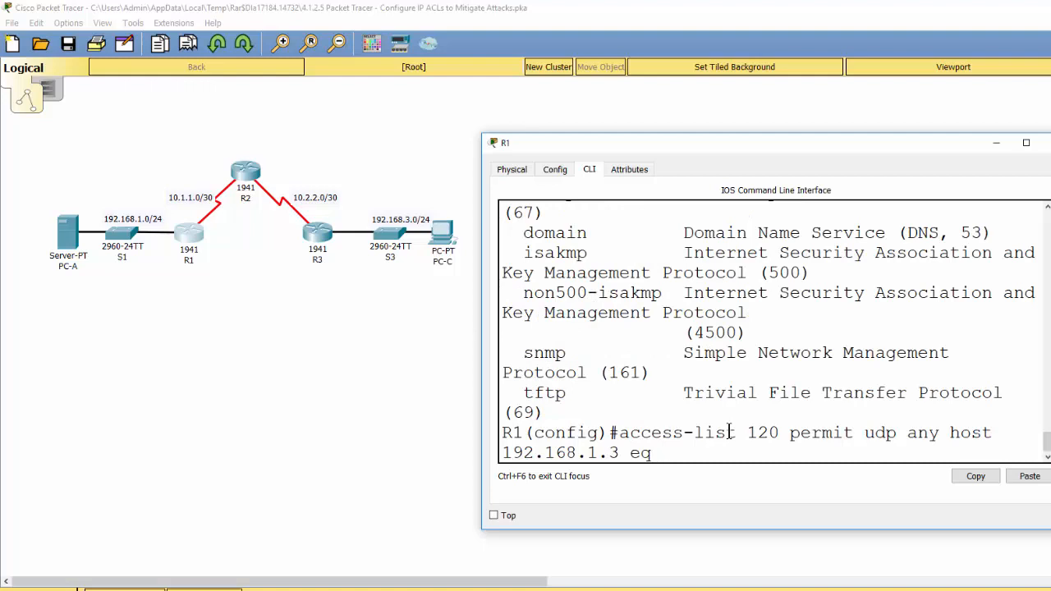
pyautogui.moveTo(523, 234); pyautogui.dragTo(989, 236)
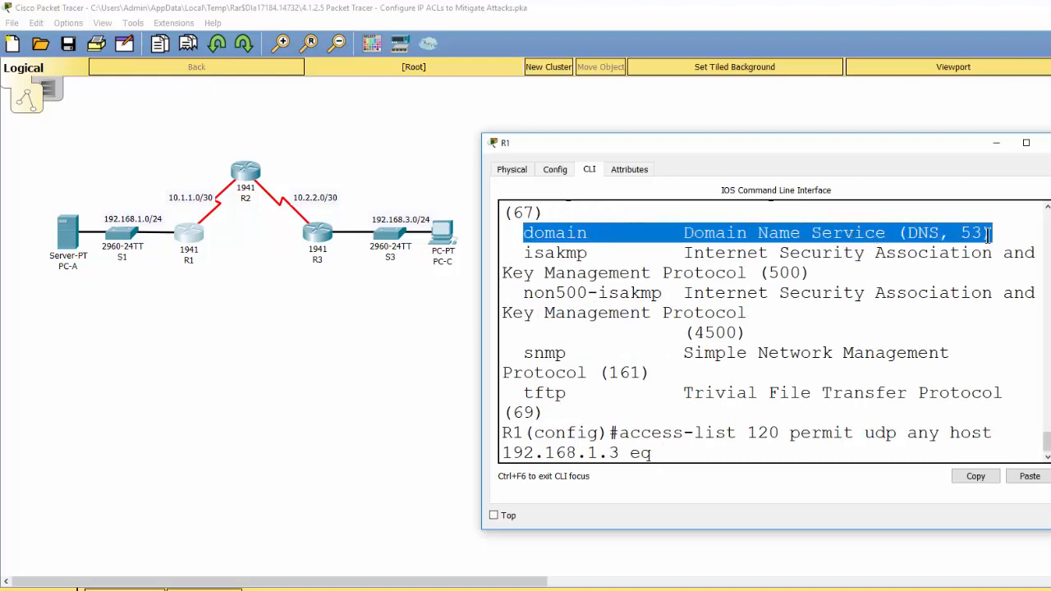
pyautogui.click(699, 446)
pyautogui.write('d')
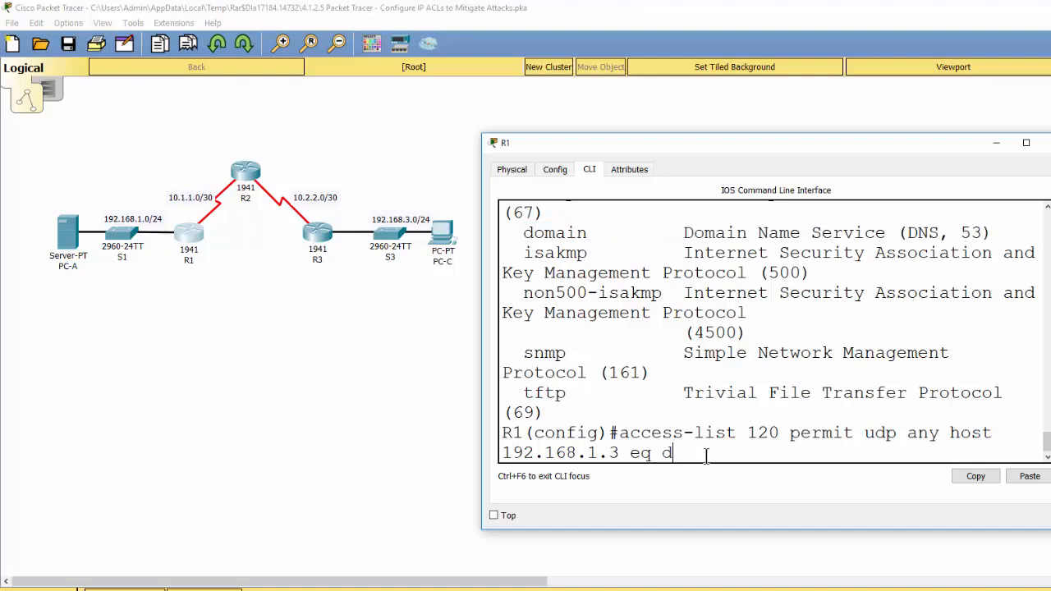
pyautogui.write('omain')
pyautogui.press('Return')
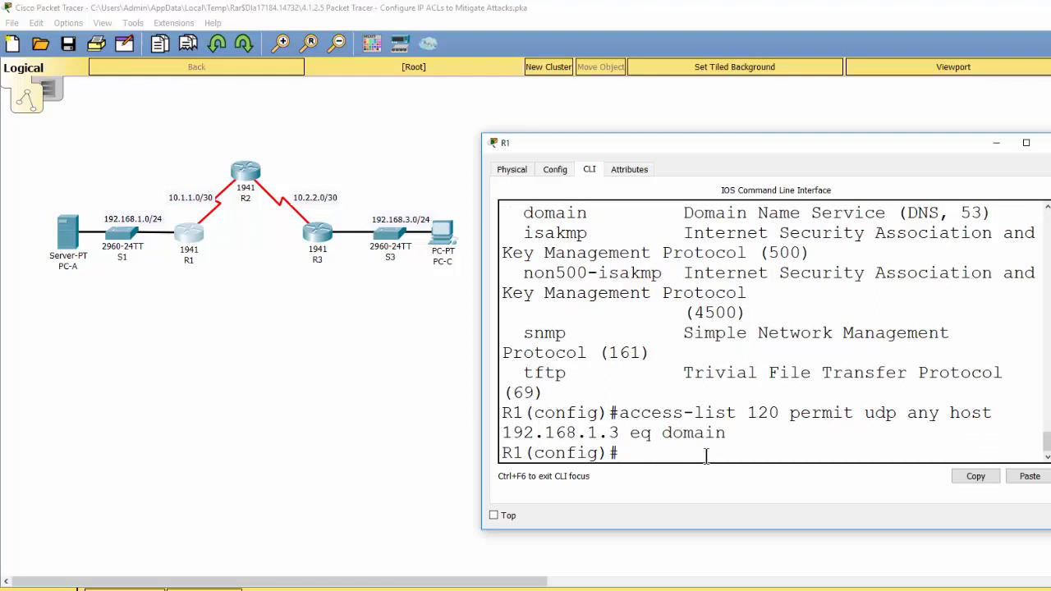
# - Reuse the DNS entry to add an access list 120 entry permitting TCP from any source to host 192.168.1.3 eq smtp
pyautogui.press('Up')
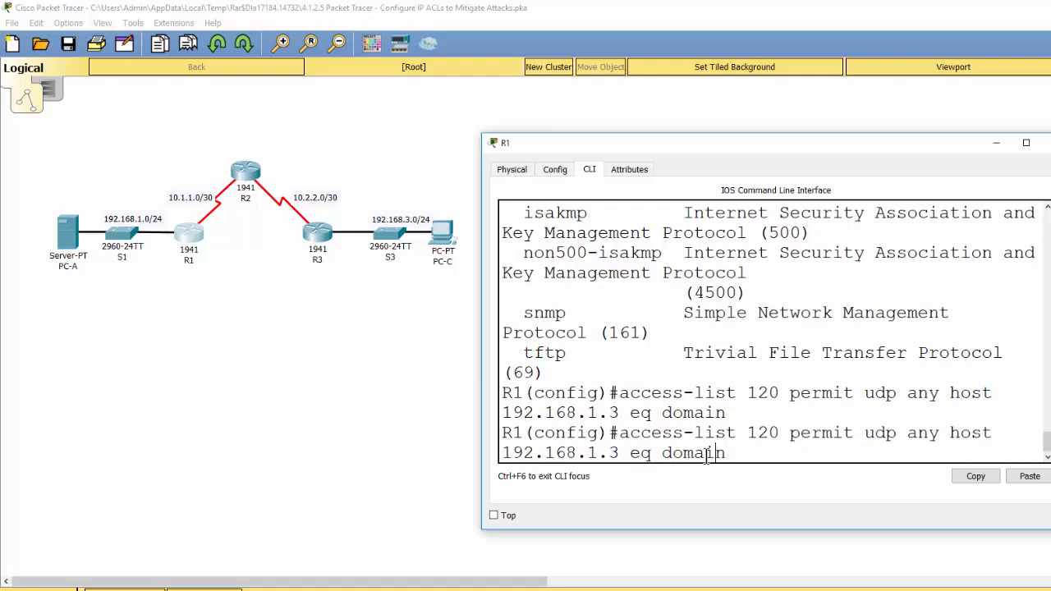
pyautogui.press('Left')
pyautogui.press('Left')
pyautogui.press('Left')
pyautogui.press('Left')
pyautogui.press('Left')
pyautogui.press('Left')
pyautogui.press('Left')
pyautogui.press('Left')
pyautogui.press('Left')
pyautogui.press('Left')
pyautogui.press('Left')
pyautogui.press('Left')
pyautogui.press('Left')
pyautogui.press('Left')
pyautogui.press('BackSpace')
pyautogui.press('BackSpace')
pyautogui.press('BackSpace')
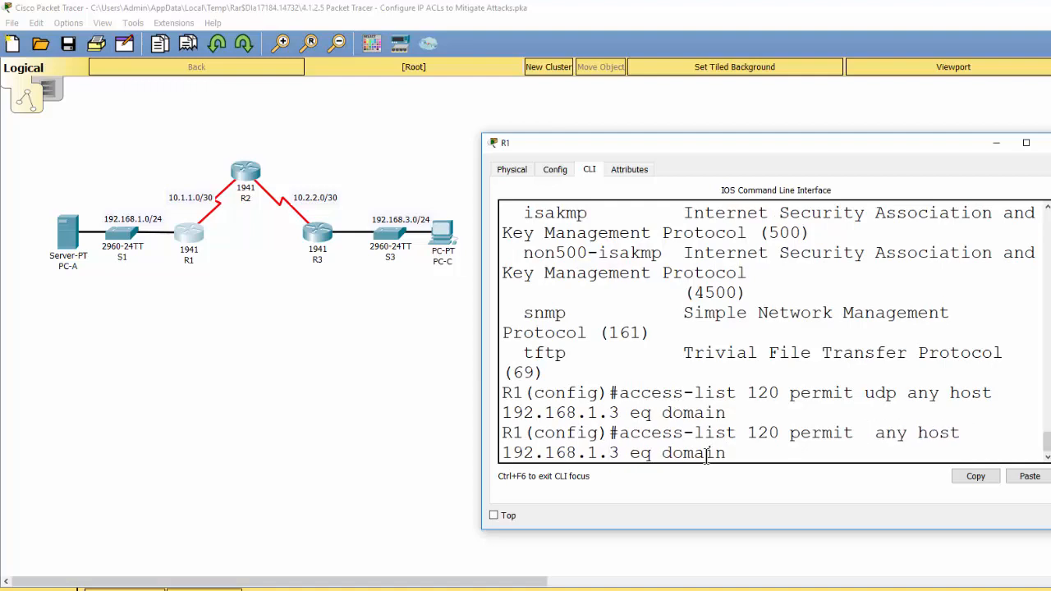
pyautogui.write('tcp')
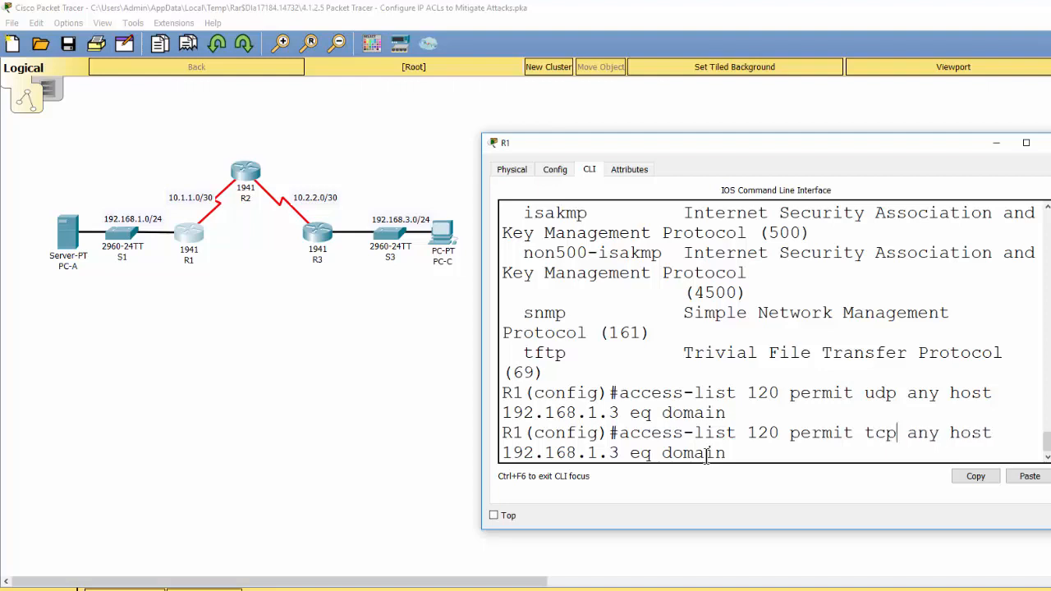
pyautogui.press('Right')
pyautogui.press('Right')
pyautogui.press('Right')
pyautogui.press('Right')
pyautogui.press('Right')
pyautogui.press('Right')
pyautogui.press('Right')
pyautogui.press('Right')
pyautogui.press('Right')
pyautogui.press('Right')
pyautogui.press('Right')
pyautogui.press('Right')
pyautogui.press('Right')
pyautogui.press('Right')
pyautogui.press('Right')
pyautogui.press('Right')
pyautogui.press('Right')
pyautogui.press('Right')
pyautogui.press('BackSpace')
pyautogui.press('BackSpace')
pyautogui.press('BackSpace')
pyautogui.press('BackSpace')
pyautogui.press('BackSpace')
pyautogui.press('BackSpace')
pyautogui.write('smtp')
pyautogui.press('Return')
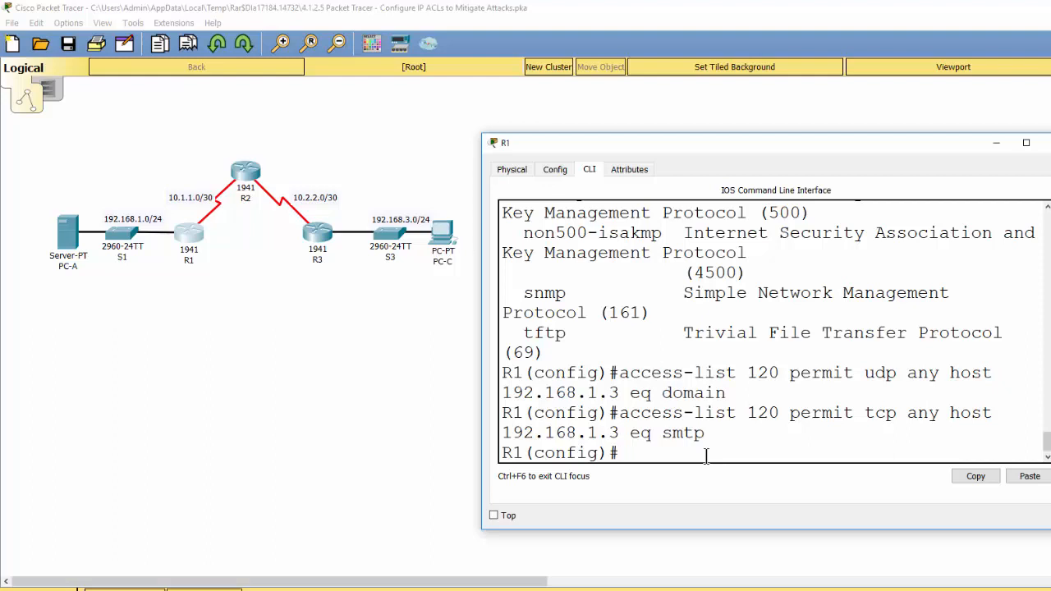
# - Reuse the SMTP entry to add an access list 120 entry permitting TCP from any source to host 192.168.1.3 eq ftp
pyautogui.press('Up')
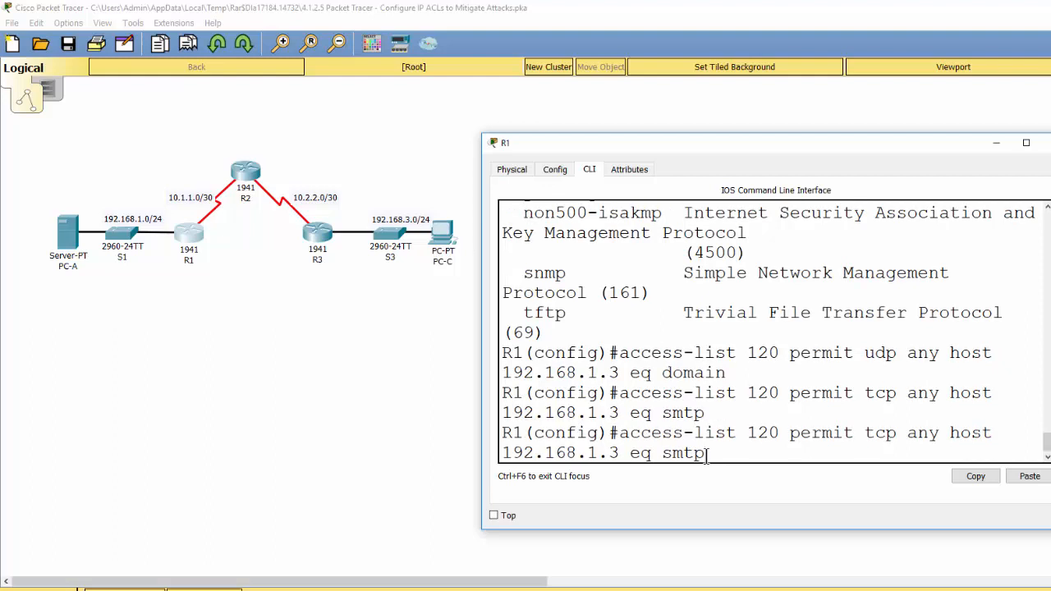
pyautogui.press('Left')
pyautogui.press('Left')
pyautogui.press('Left')
pyautogui.press('Left')
pyautogui.press('Left')
pyautogui.press('Left')
pyautogui.press('Left')
pyautogui.press('Left')
pyautogui.press('Left')
pyautogui.press('Left')
pyautogui.press('Left')
pyautogui.press('Left')
pyautogui.press('Left')
pyautogui.press('Left')
pyautogui.press('Left')
pyautogui.press('Left')
pyautogui.press('Left')
pyautogui.press('Left')
pyautogui.press('Left')
pyautogui.press('Left')
pyautogui.press('Right')
pyautogui.press('Right')
pyautogui.press('Right')
pyautogui.press('Right')
pyautogui.press('Right')
pyautogui.press('Right')
pyautogui.press('Right')
pyautogui.press('Right')
pyautogui.press('Right')
pyautogui.press('Right')
pyautogui.press('Right')
pyautogui.press('Right')
pyautogui.press('Right')
pyautogui.press('Right')
pyautogui.press('Right')
pyautogui.press('Right')
pyautogui.press('Right')
pyautogui.press('Right')
pyautogui.press('Right')
pyautogui.press('Right')
pyautogui.press('Right')
pyautogui.press('Right')
pyautogui.press('Right')
pyautogui.press('BackSpace')
pyautogui.press('BackSpace')
pyautogui.press('BackSpace')
pyautogui.press('BackSpace')
pyautogui.write('ftp')
pyautogui.press('Return')
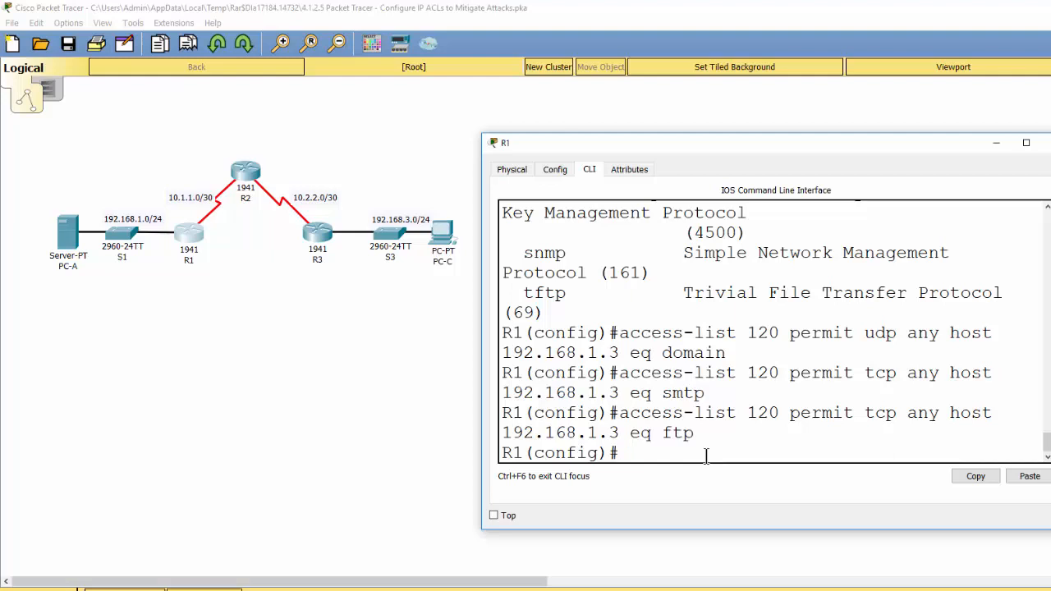
# - Add an access list 120 entry on R1 denying TCP from any source to host 192.168.1.3 eq 443
pyautogui.write('access-list 120')
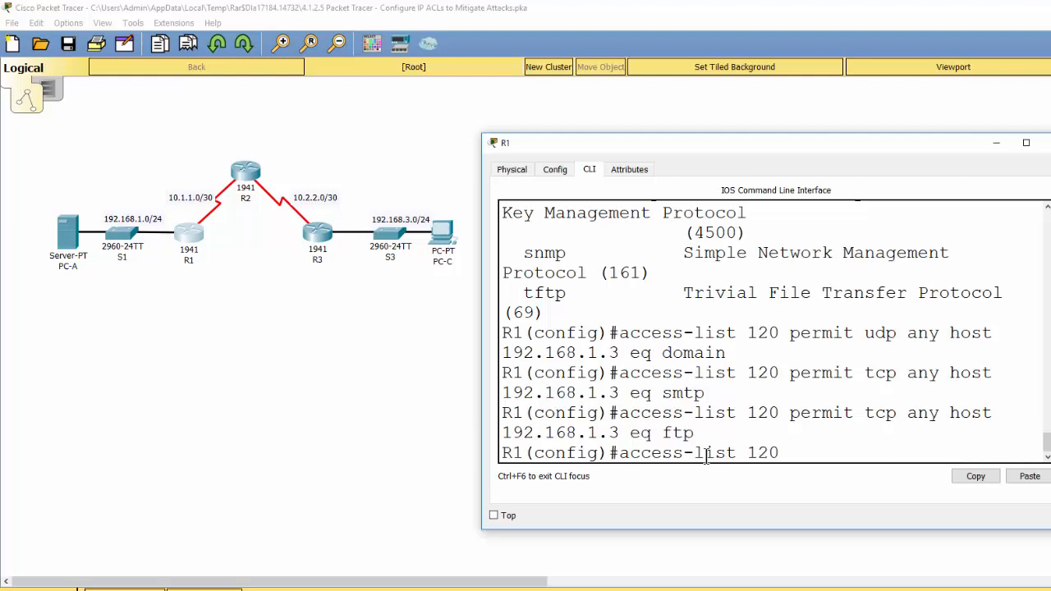
pyautogui.write(' deny tcp any ho')
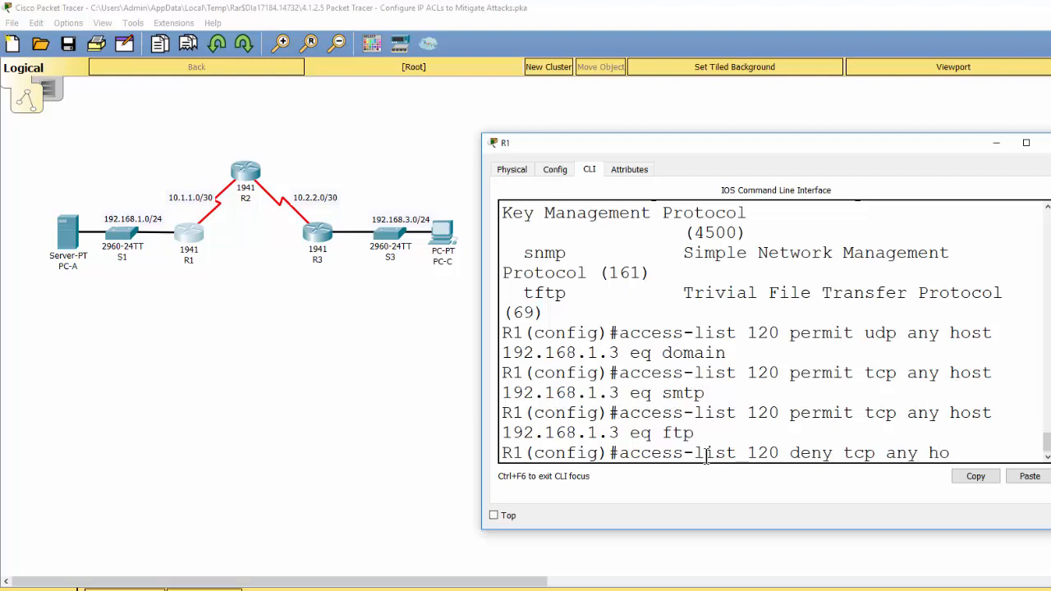
pyautogui.write('st 192.168.1.3')
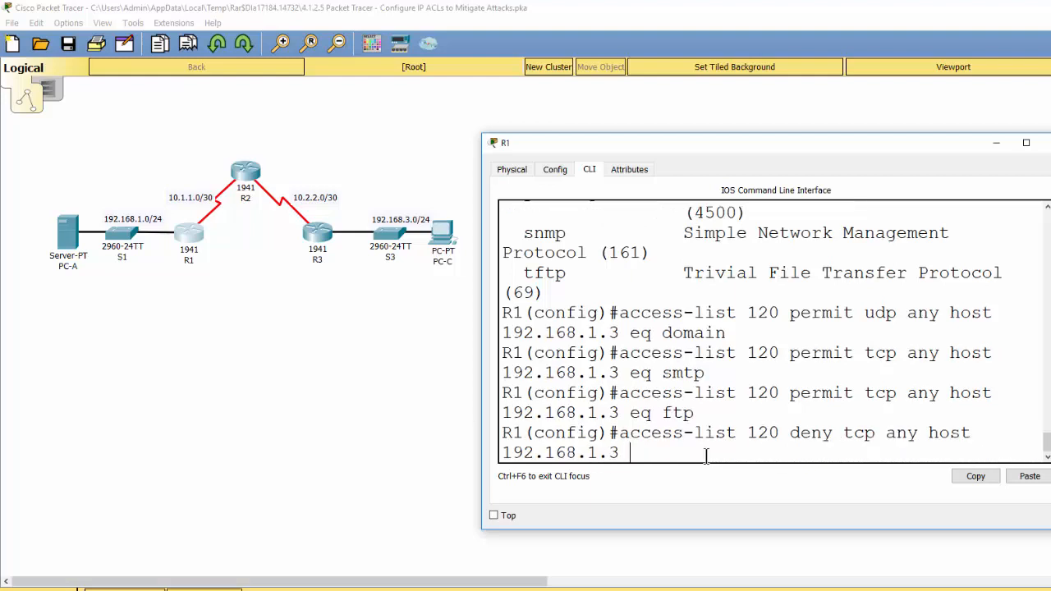
pyautogui.write(' eq 443')
pyautogui.press('Return')
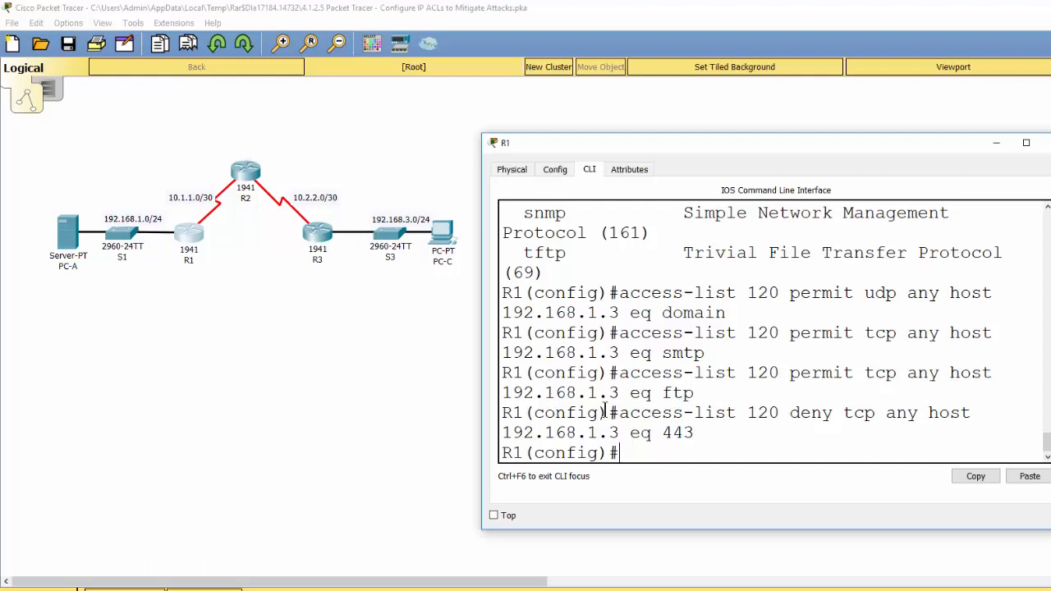
# - Begin an access list 120 entry on R1 permitting TCP from source host 192.168.3.3
pyautogui.write('acce')
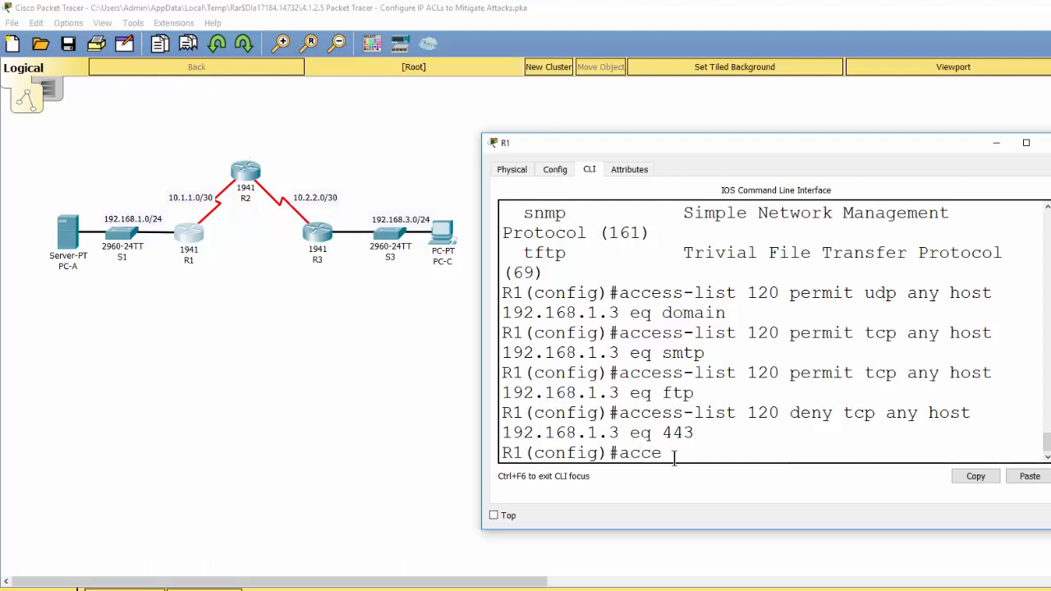
pyautogui.write('ss-list 120 permit')
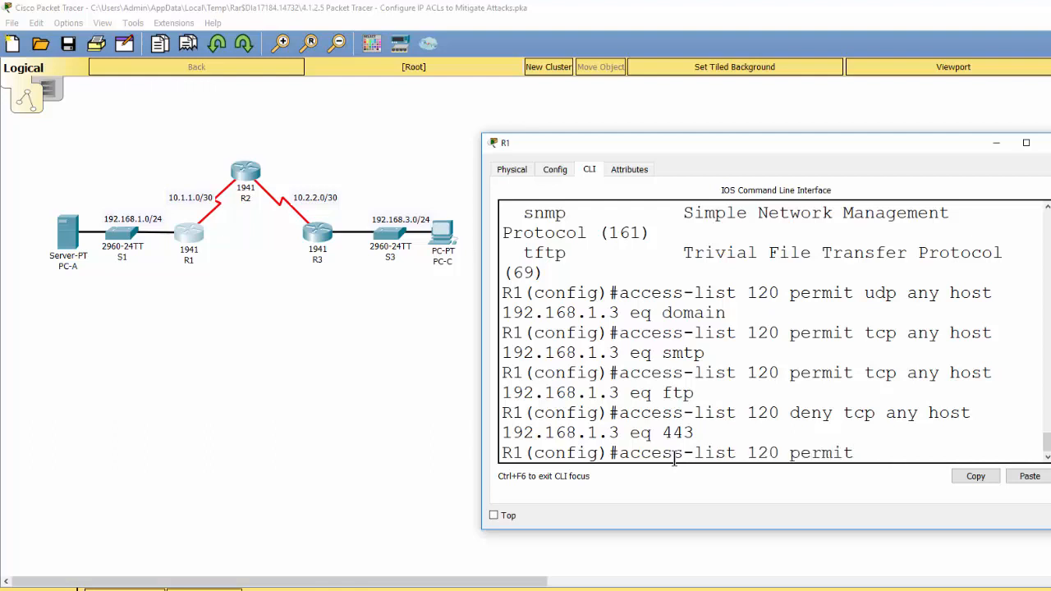
pyautogui.write(' tcp host 192.168')
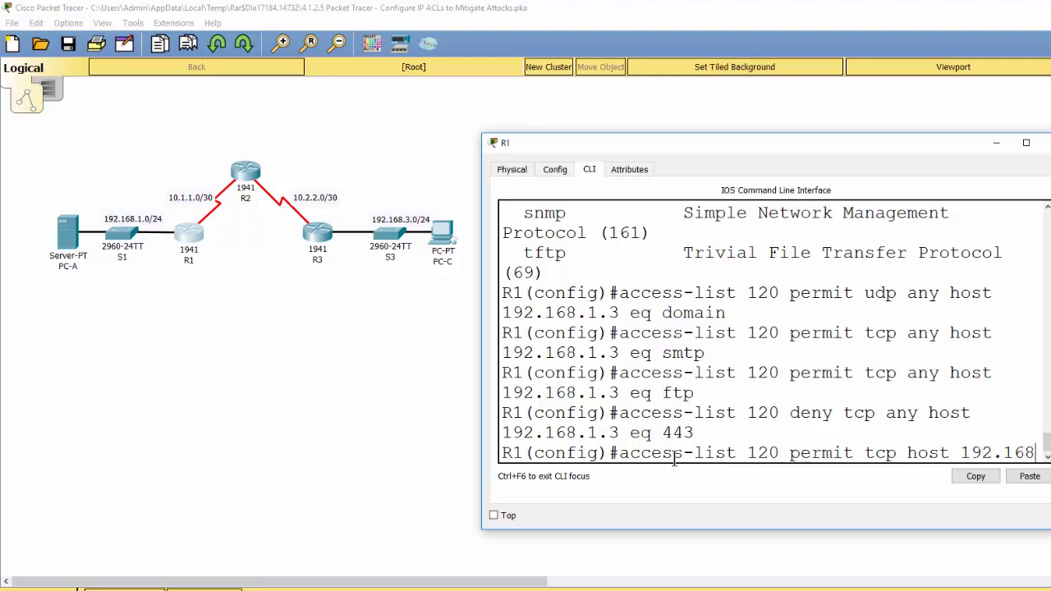
pyautogui.write('.1.3')
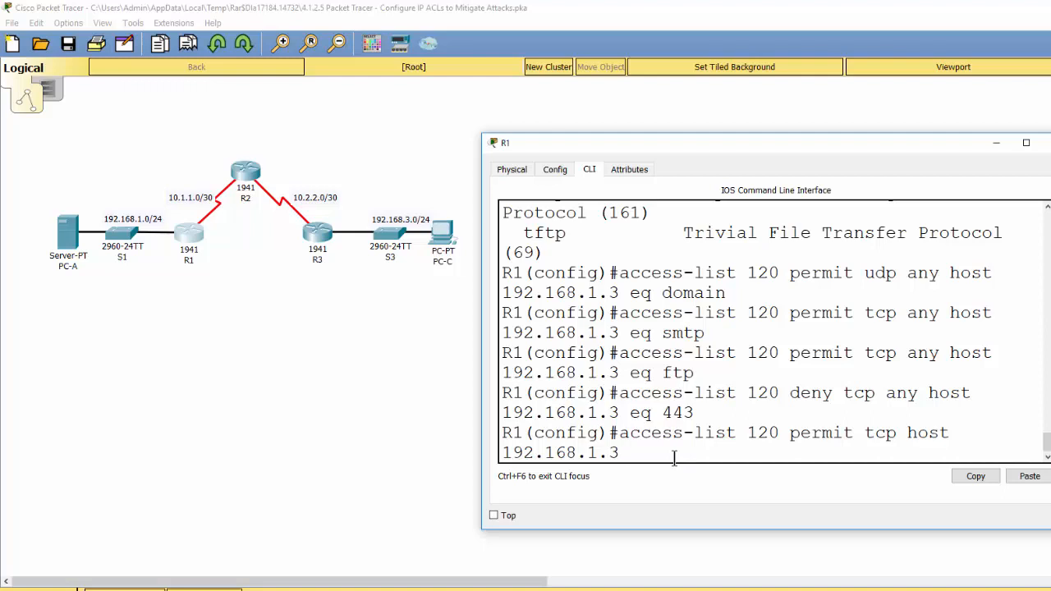
pyautogui.press('BackSpace')
pyautogui.press('BackSpace')
pyautogui.press('BackSpace')
pyautogui.press('BackSpace')
pyautogui.press('BackSpace')
pyautogui.press('BackSpace')
pyautogui.press('BackSpace')
pyautogui.press('BackSpace')
pyautogui.press('BackSpace')
pyautogui.press('BackSpace')
pyautogui.press('BackSpace')
pyautogui.press('BackSpace')
pyautogui.press('BackSpace')
pyautogui.press('BackSpace')
pyautogui.press('BackSpace')
pyautogui.press('BackSpace')
pyautogui.press('BackSpace')
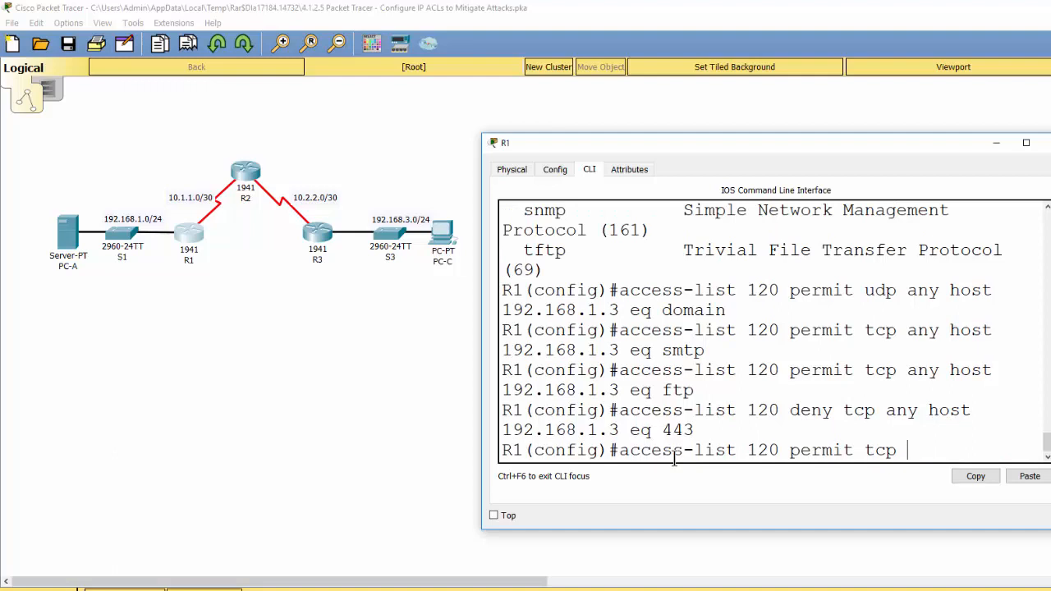
pyautogui.write('host 192.168.3.3')
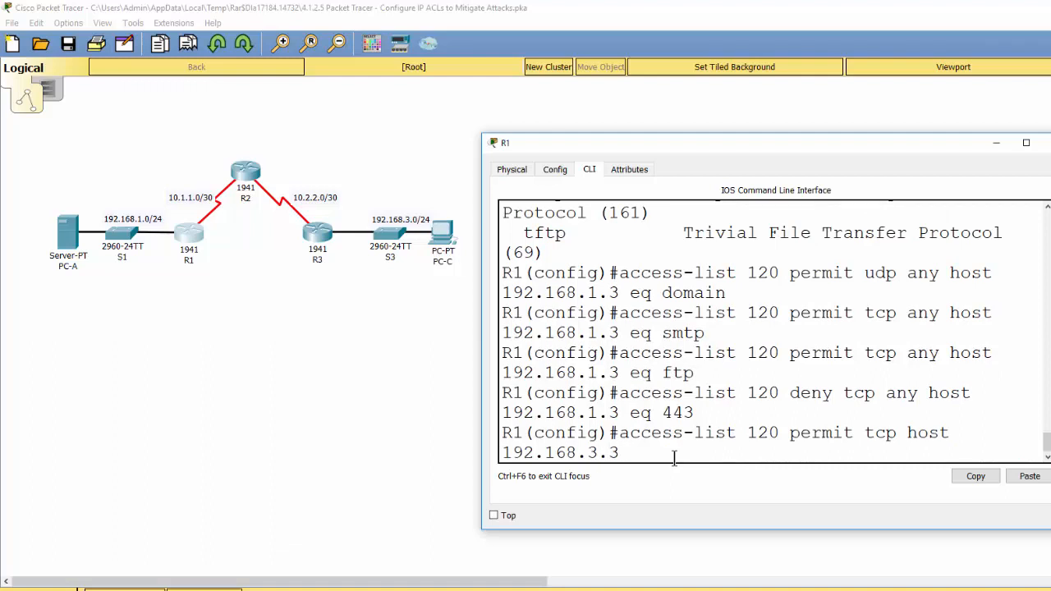
pyautogui.write('host 192.168.1')
pyautogui.write('.3')
pyautogui.press('BackSpace')
pyautogui.press('BackSpace')
pyautogui.press('BackSpace')
pyautogui.press('BackSpace')
pyautogui.press('BackSpace')
pyautogui.press('BackSpace')
pyautogui.press('BackSpace')
pyautogui.press('BackSpace')
pyautogui.press('BackSpace')
pyautogui.press('BackSpace')
pyautogui.press('BackSpace')
pyautogui.press('BackSpace')
pyautogui.press('BackSpace')
pyautogui.press('BackSpace')
pyautogui.press('BackSpace')
pyautogui.press('BackSpace')
# - Look up the IP address of R1's S0/0/0 interface in the activity's Addressing Table
pyautogui.click(191, 241)
pyautogui.click(722, 590)
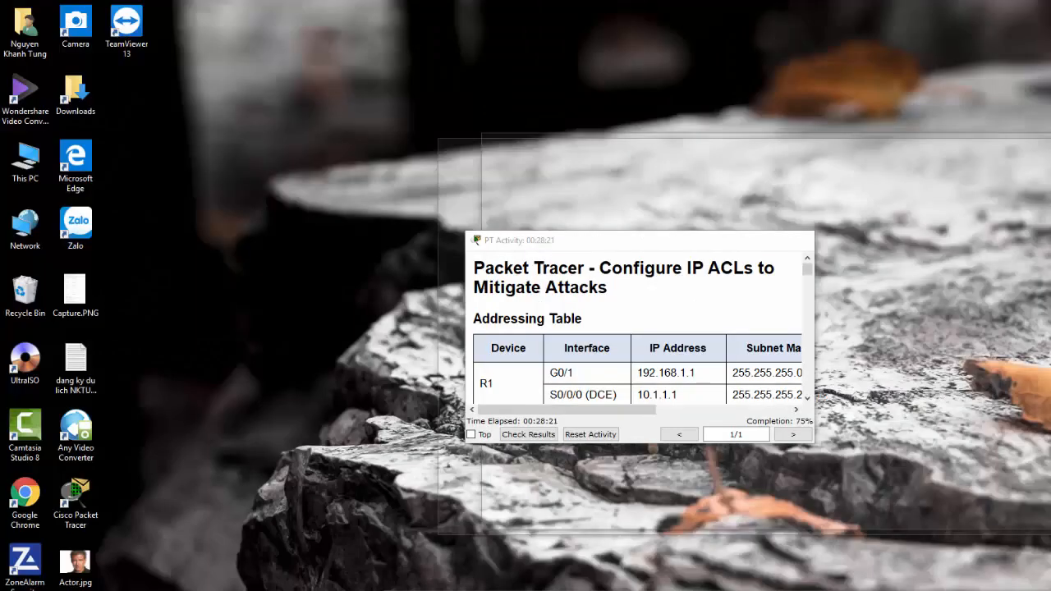
pyautogui.click(542, 590)
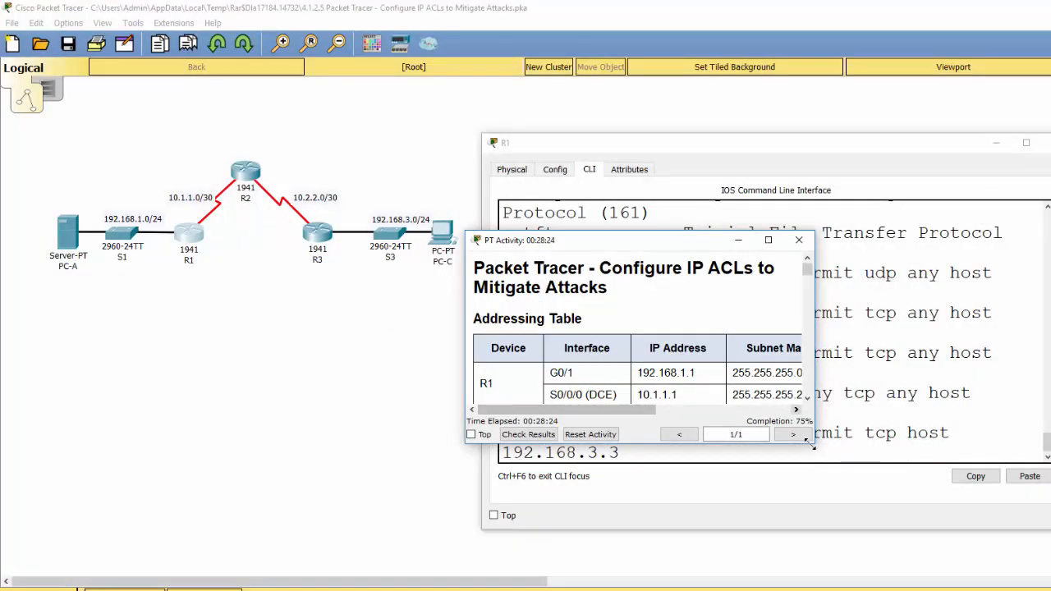
pyautogui.moveTo(813, 442); pyautogui.dragTo(1013, 579)
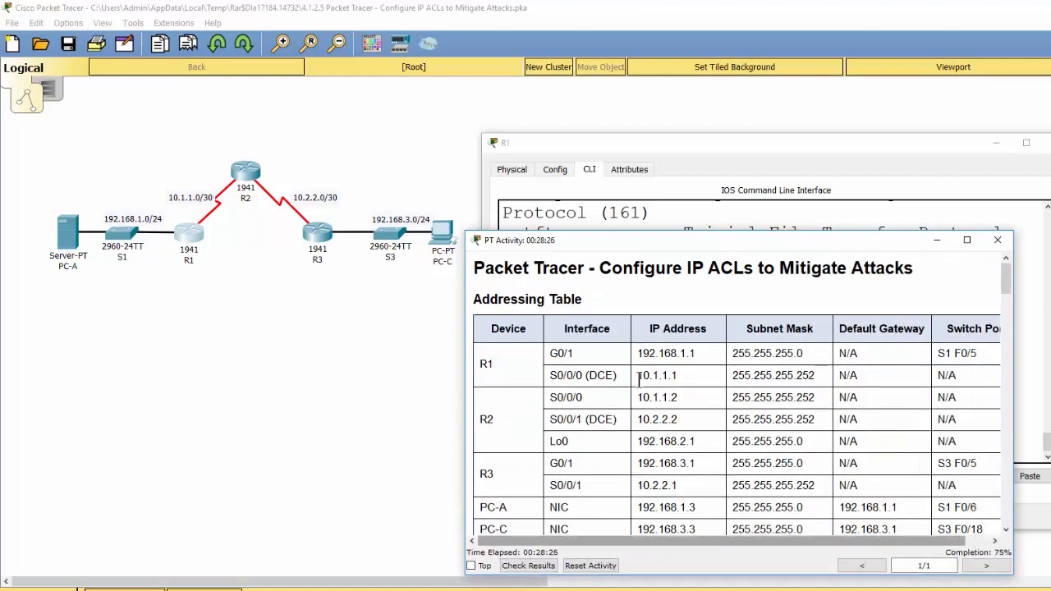
pyautogui.moveTo(639, 376); pyautogui.dragTo(681, 377)
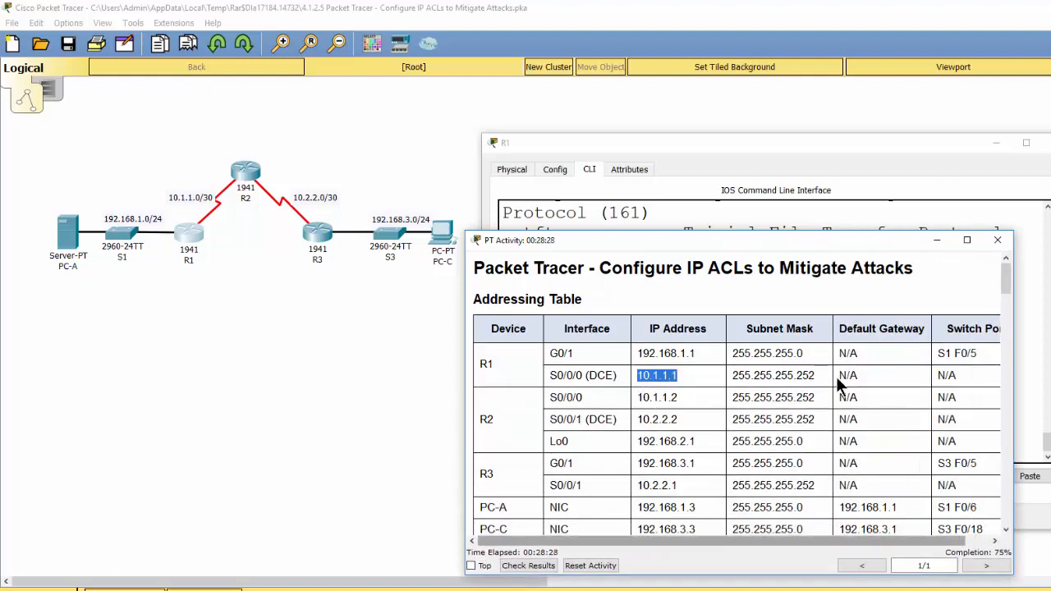
pyautogui.click(941, 238)
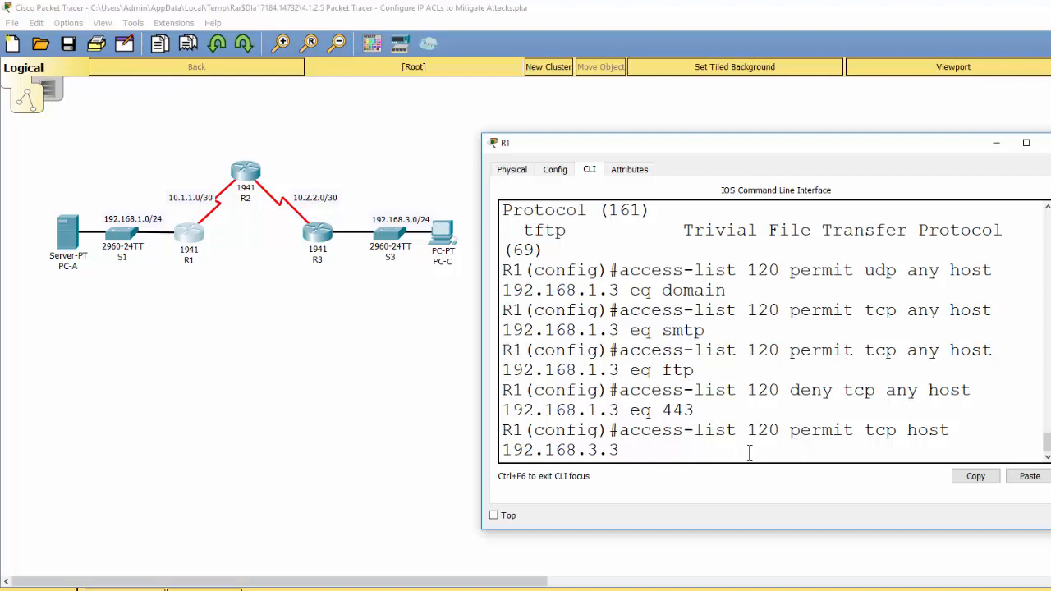
# - Complete the access list 120 entry with destination host 10.1.1.1 eq 22 and submit it
pyautogui.write('host 10.1.1.1 eq')
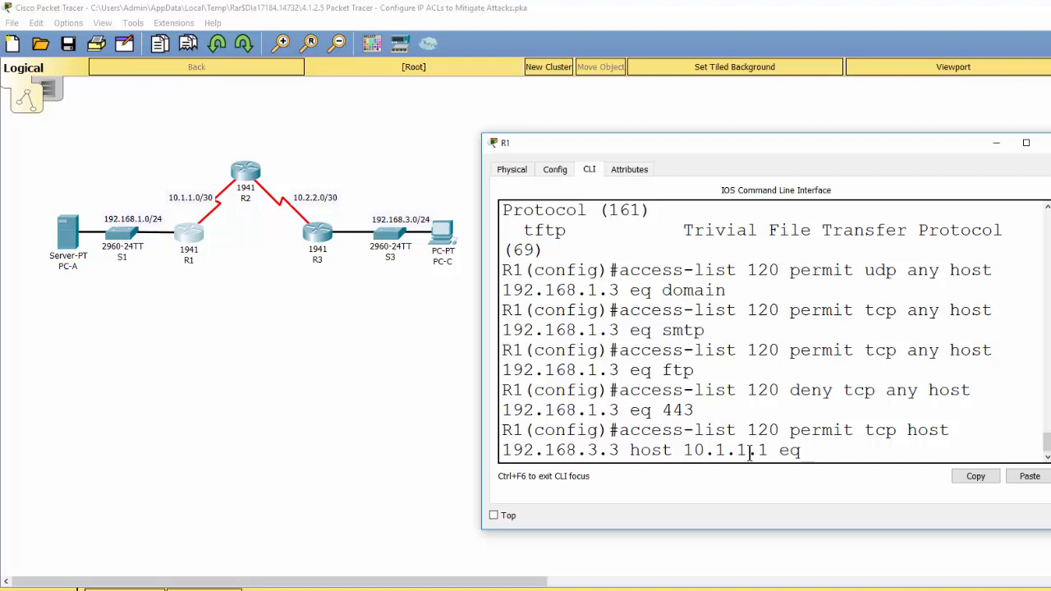
pyautogui.write('22')
pyautogui.press('Return')
pyautogui.press('Return')
pyautogui.press('Return')
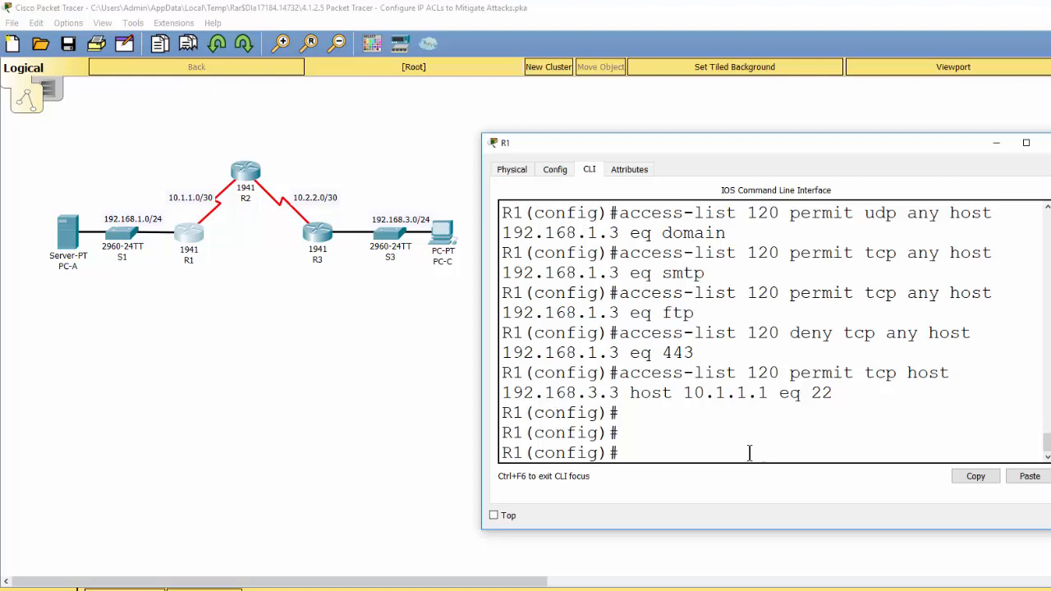
# - Display R1's access lists with do show acc and review each entry of lists 10 and 120
pyautogui.write('do show acc')
pyautogui.press('Return')
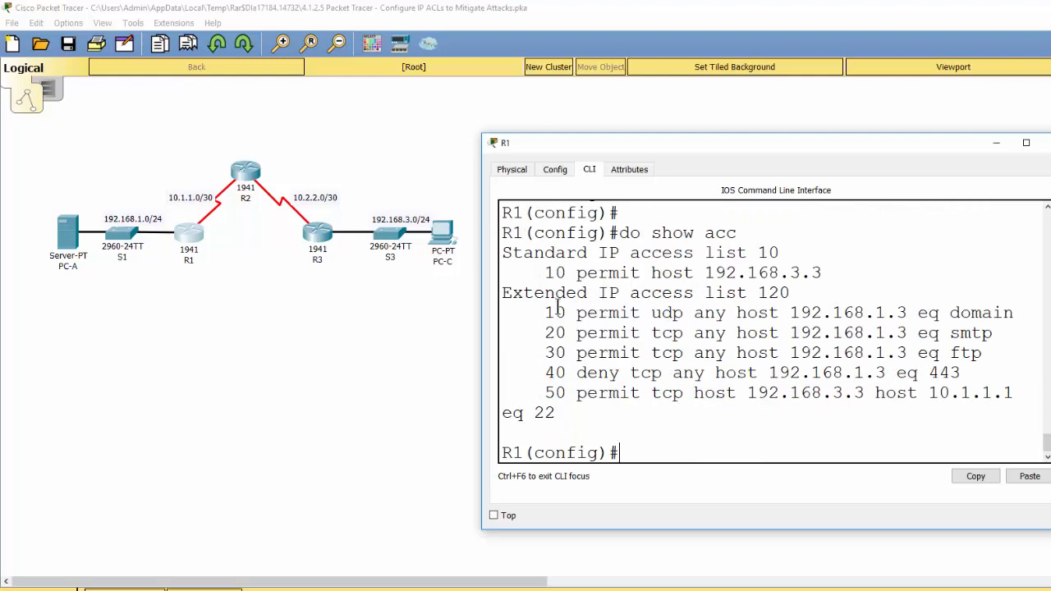
pyautogui.moveTo(547, 314); pyautogui.dragTo(1017, 305)
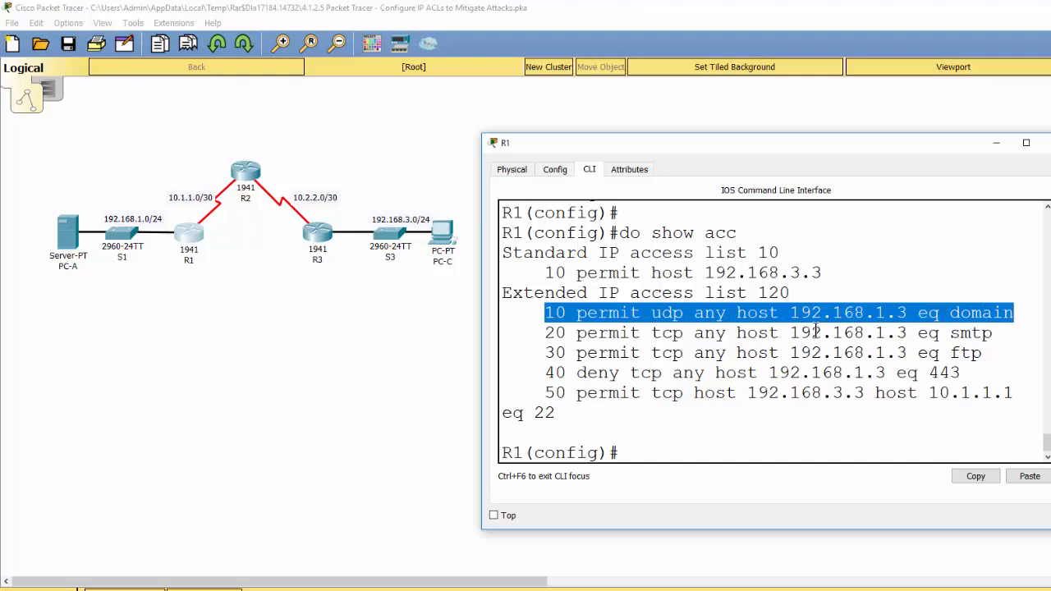
pyautogui.moveTo(546, 332); pyautogui.dragTo(1004, 332)
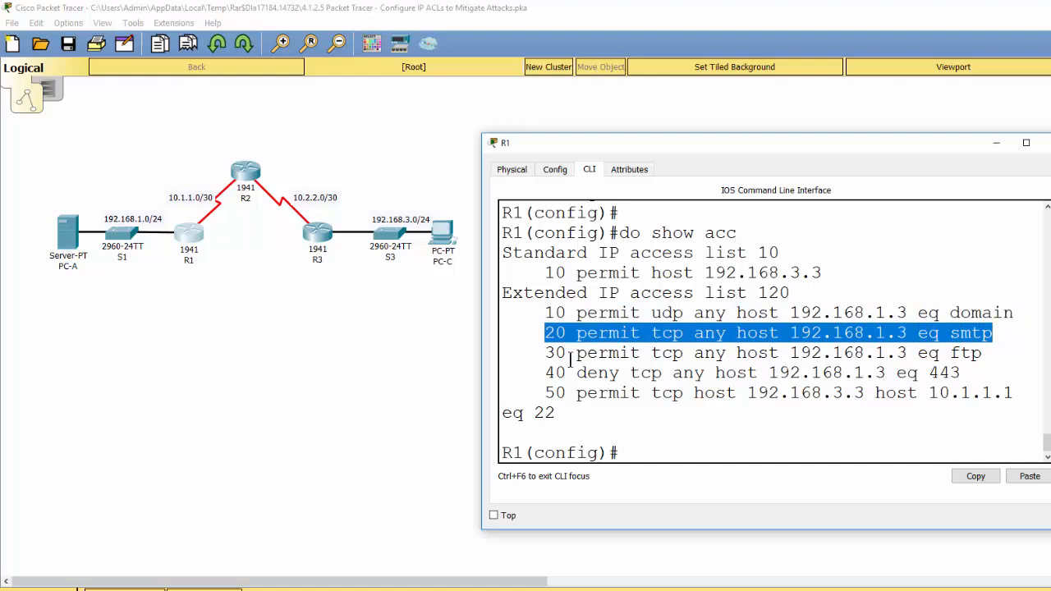
pyautogui.moveTo(544, 353); pyautogui.dragTo(984, 355)
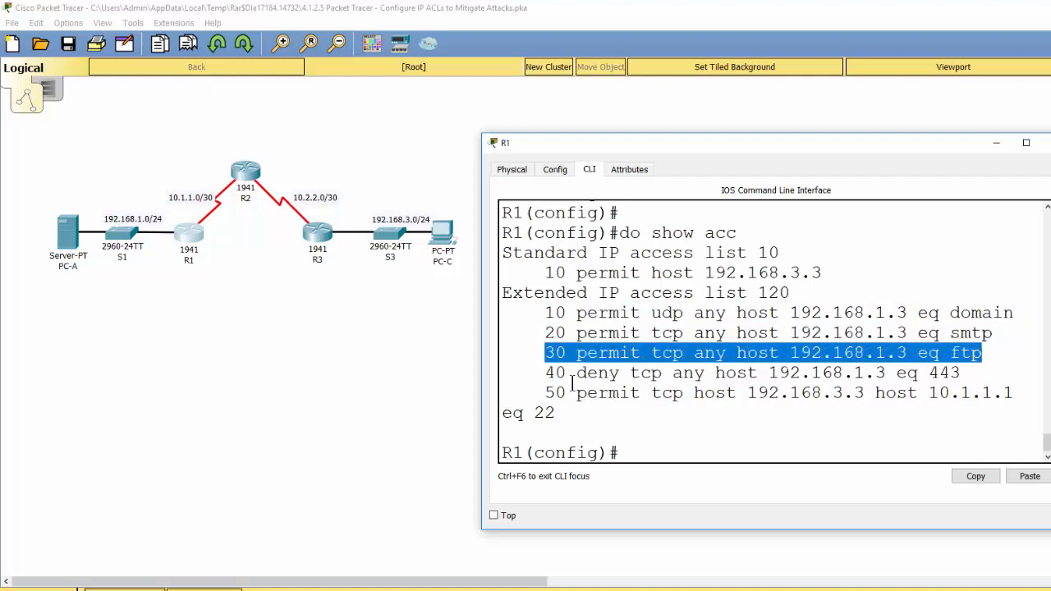
pyautogui.moveTo(545, 373); pyautogui.dragTo(706, 375)
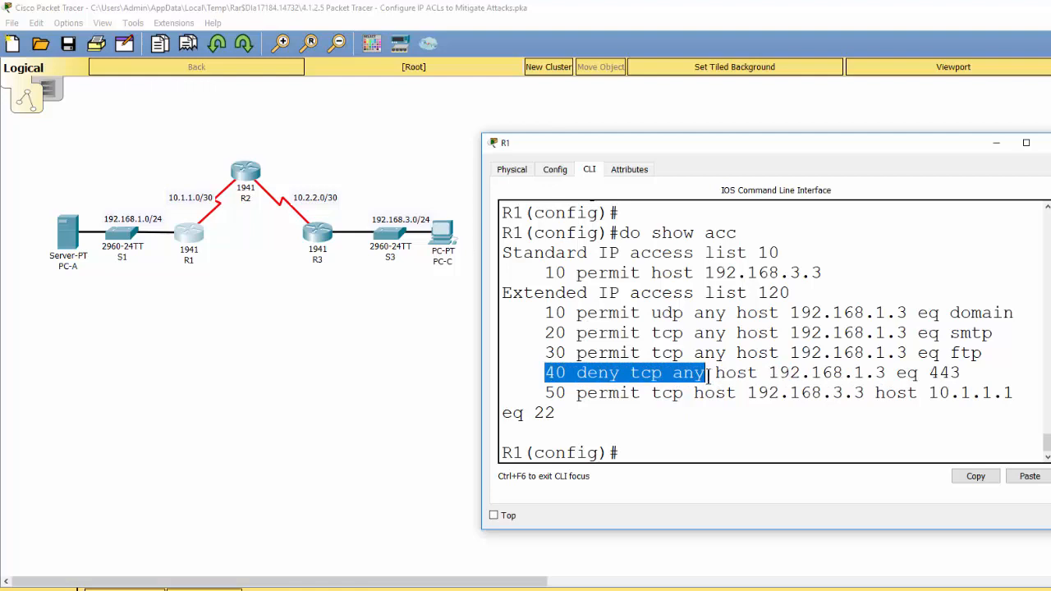
pyautogui.click(767, 373)
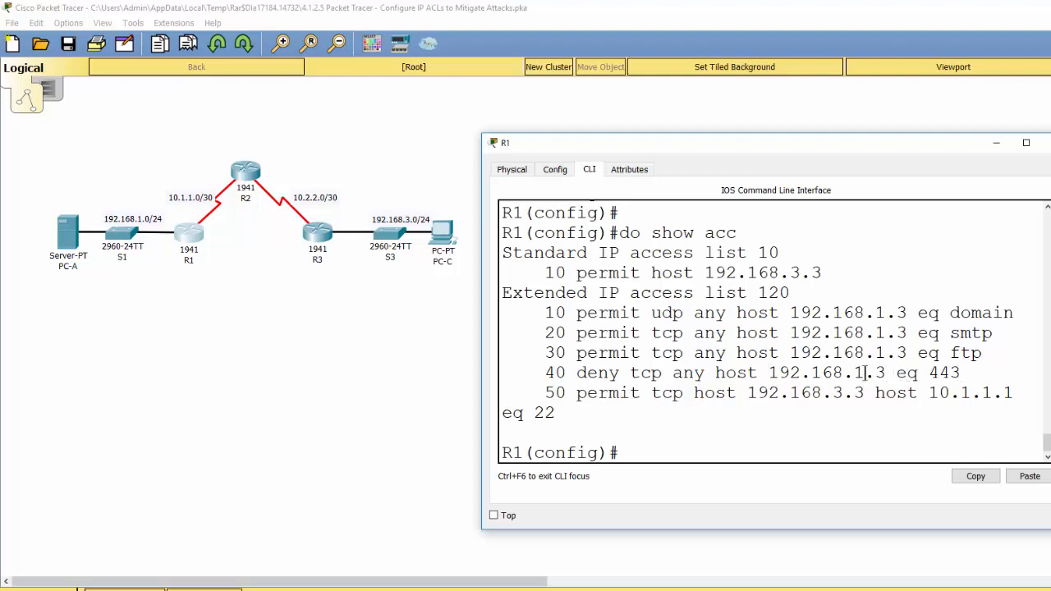
pyautogui.moveTo(886, 373); pyautogui.dragTo(775, 373)
pyautogui.click(612, 396)
pyautogui.moveTo(695, 393); pyautogui.dragTo(1010, 403)
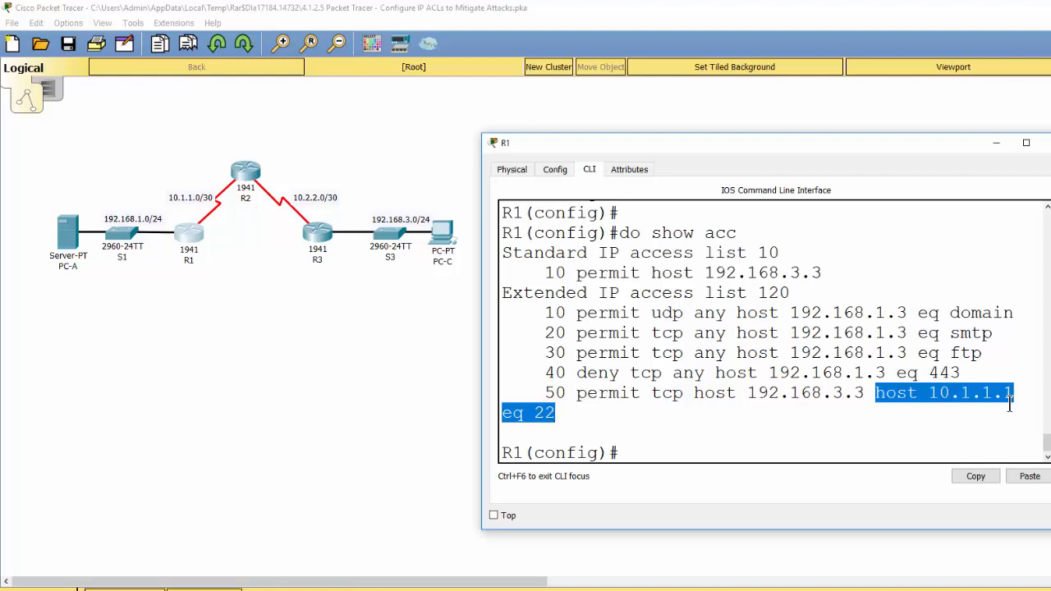
pyautogui.click(722, 383)
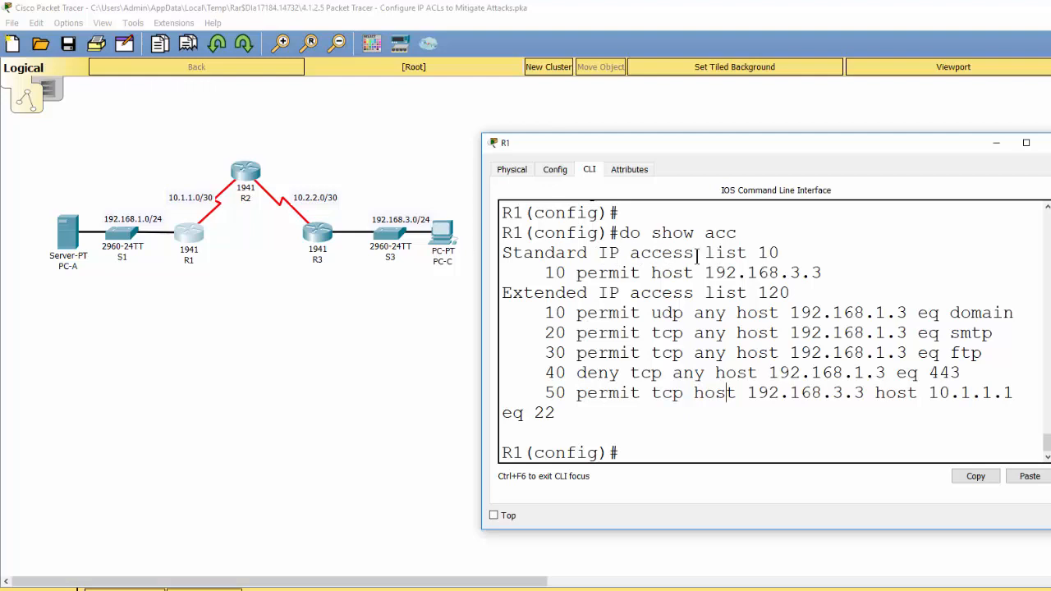
pyautogui.moveTo(759, 253); pyautogui.dragTo(786, 253)
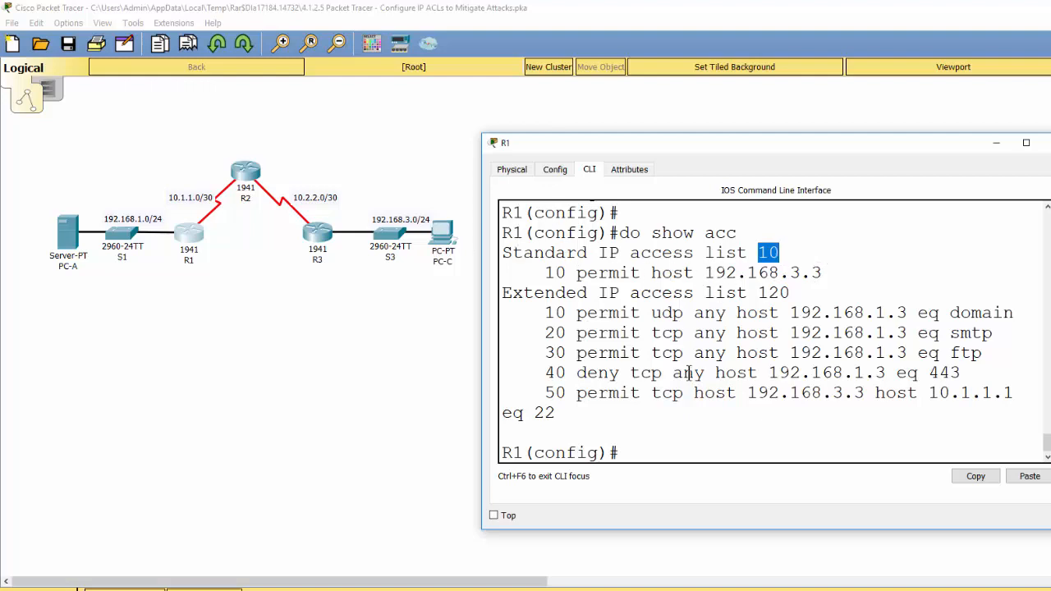
# - Apply access list 120 inbound on R1's interface s0/0/0
pyautogui.click(657, 453)
pyautogui.write('nt s')
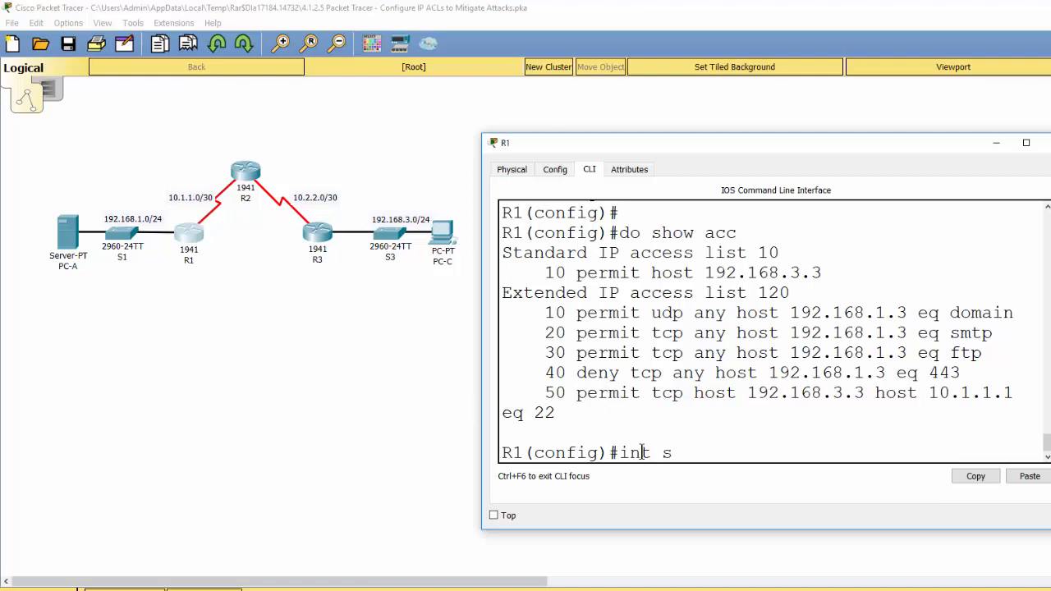
pyautogui.write('0/0/0')
pyautogui.press('Return')
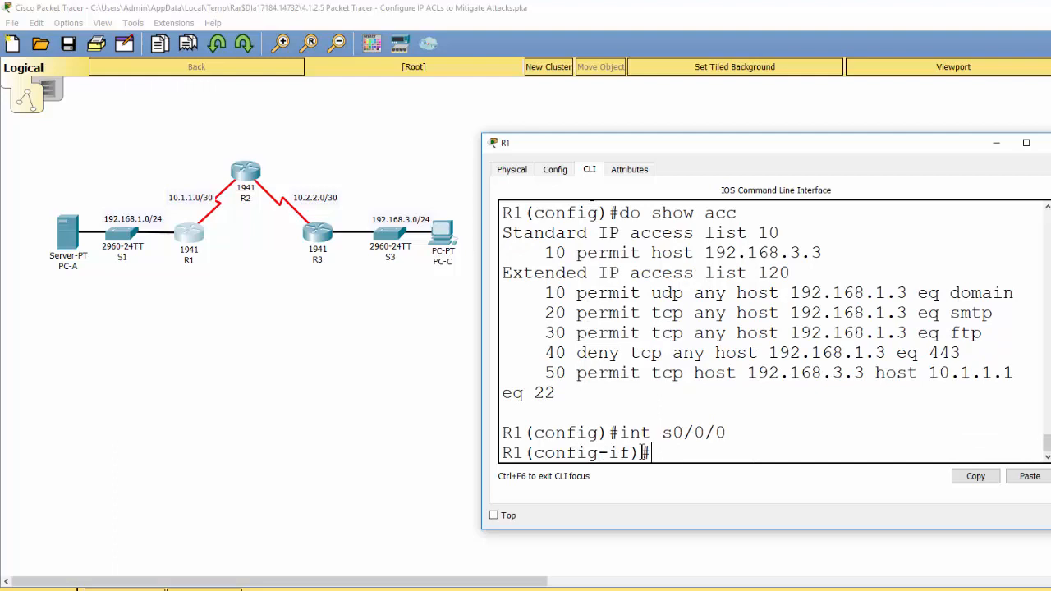
pyautogui.write('ip access-g')
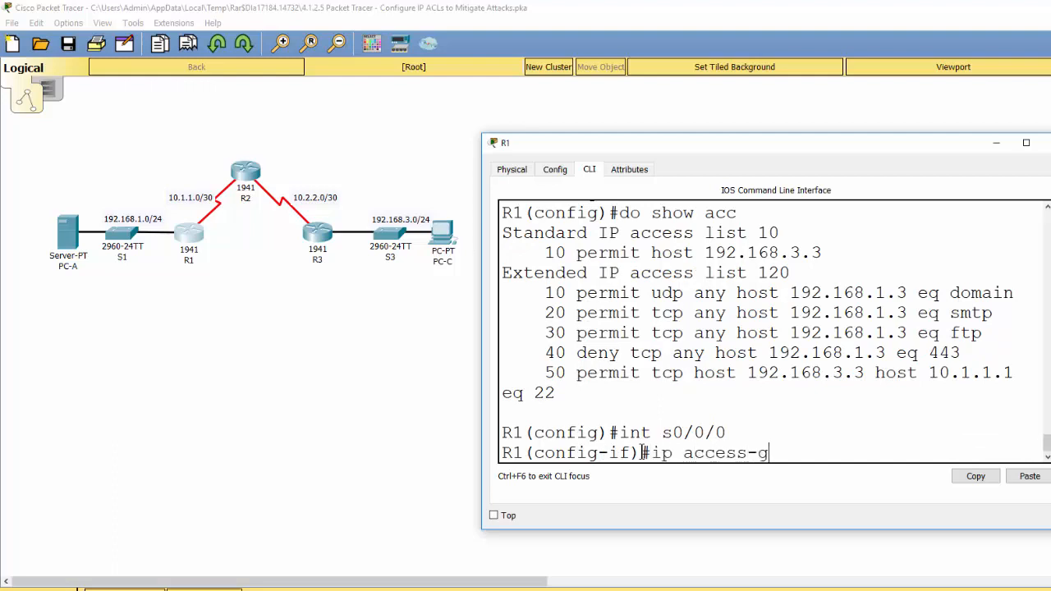
pyautogui.write('roup 120 in')
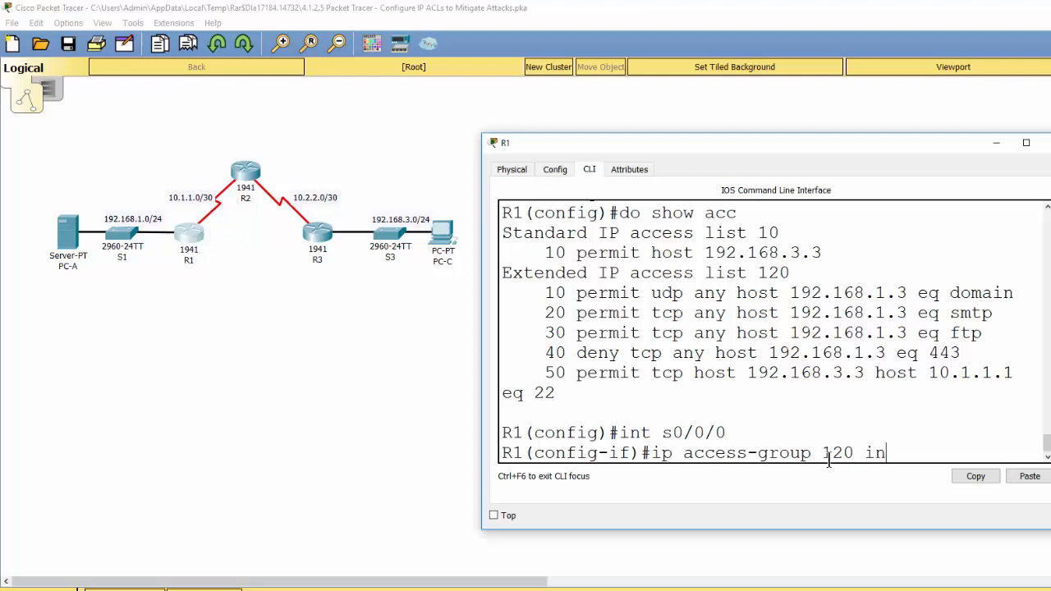
pyautogui.press('Return')
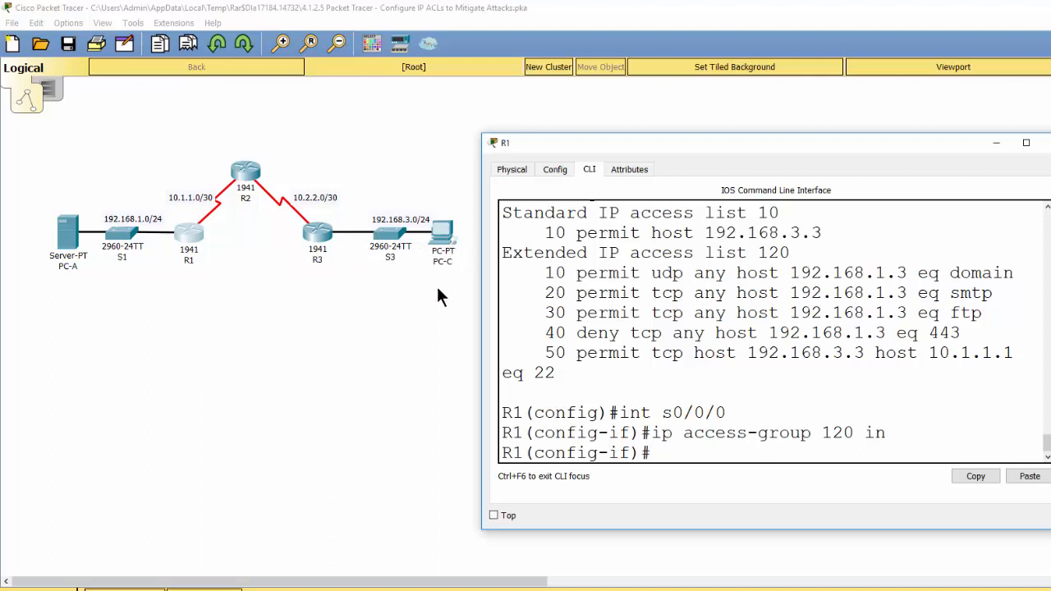
pyautogui.click(444, 236)
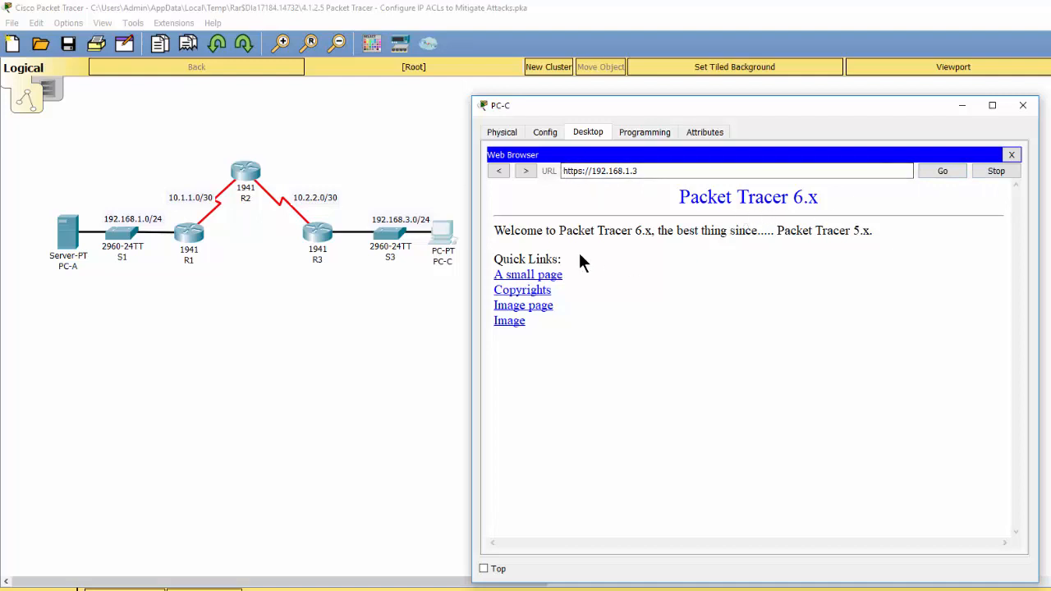
pyautogui.click(1012, 155)
pyautogui.click(953, 201)
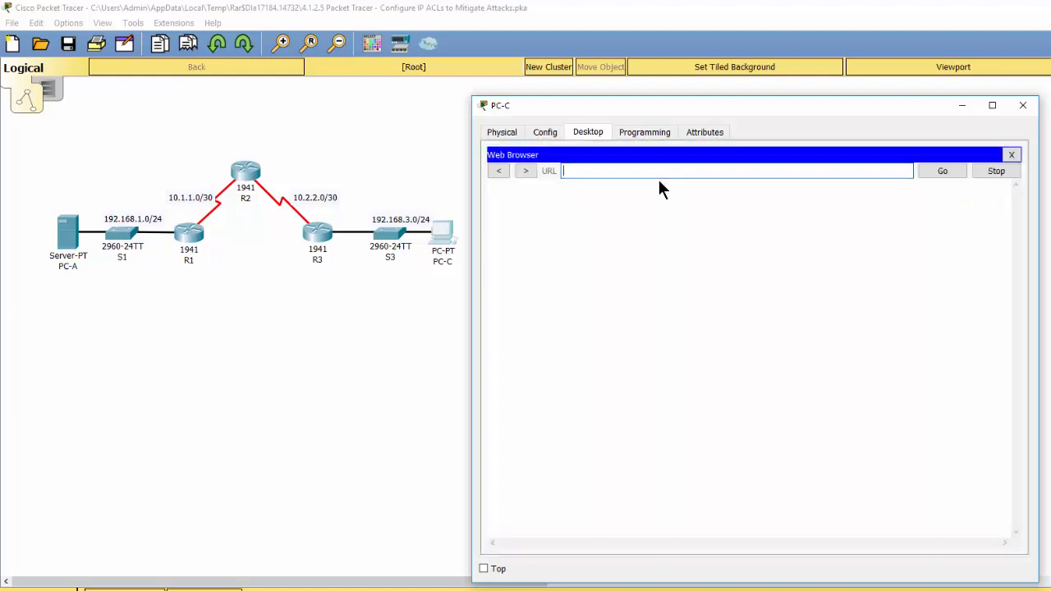
pyautogui.write('https://192.168')
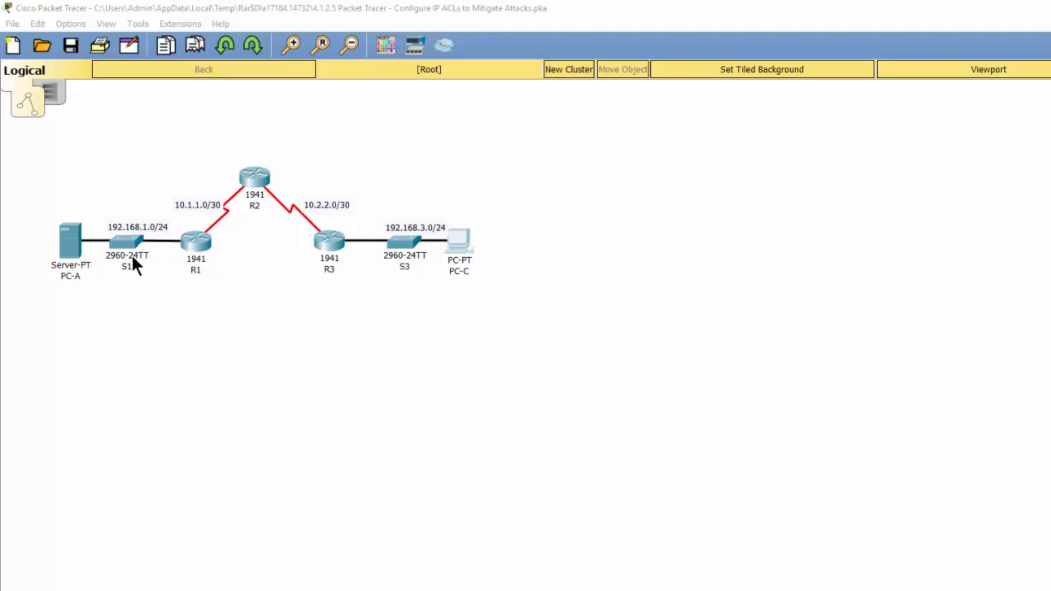
# - Open the command prompt on PC-A and ping 192.168.2.1 to test ICMP connectivity to R2
pyautogui.click(71, 250)
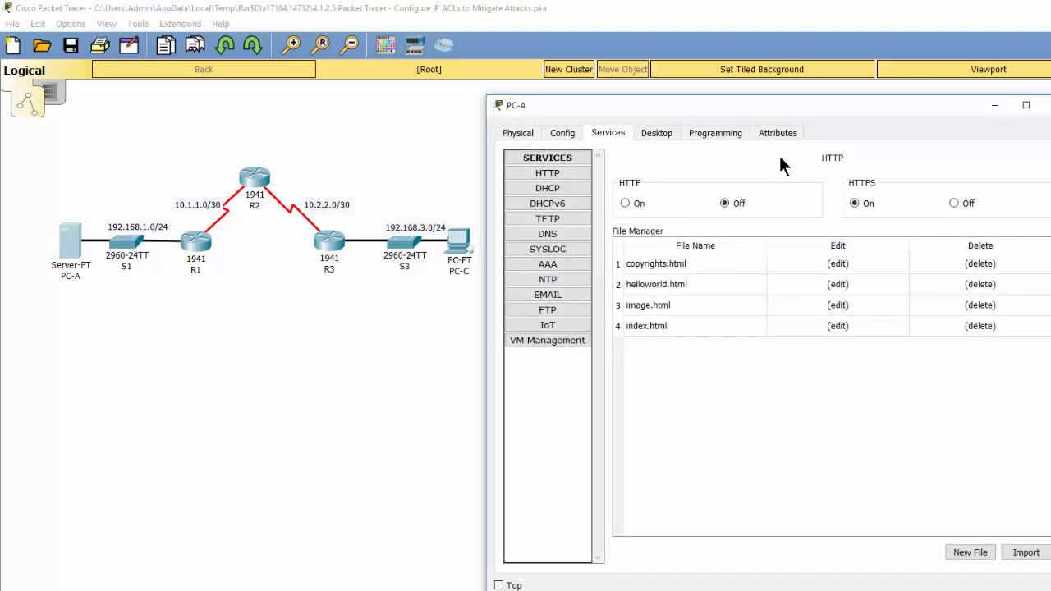
pyautogui.click(652, 134)
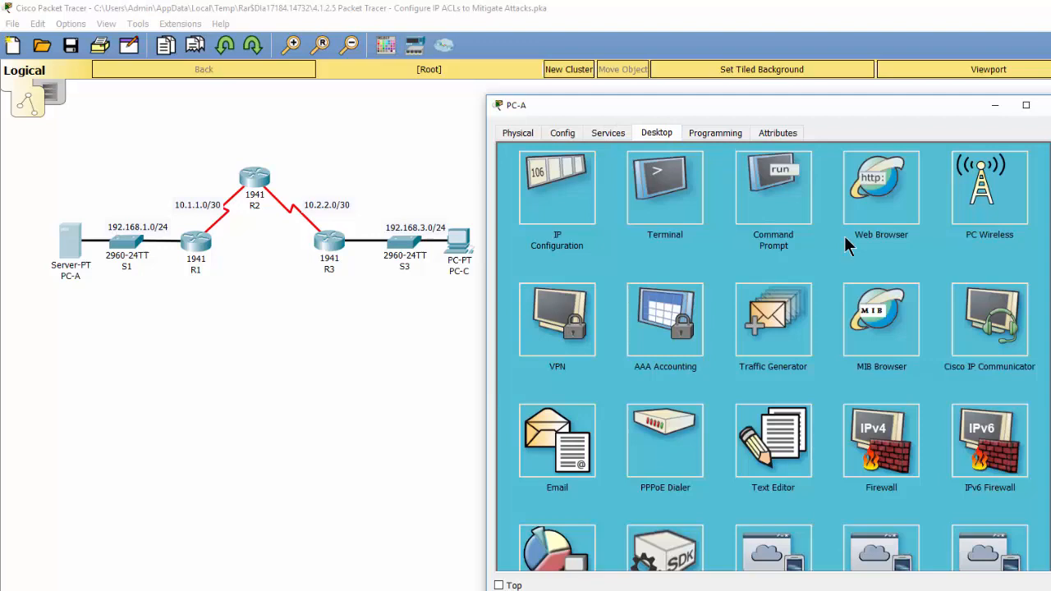
pyautogui.click(789, 218)
pyautogui.scroll(-4, 788, 227)
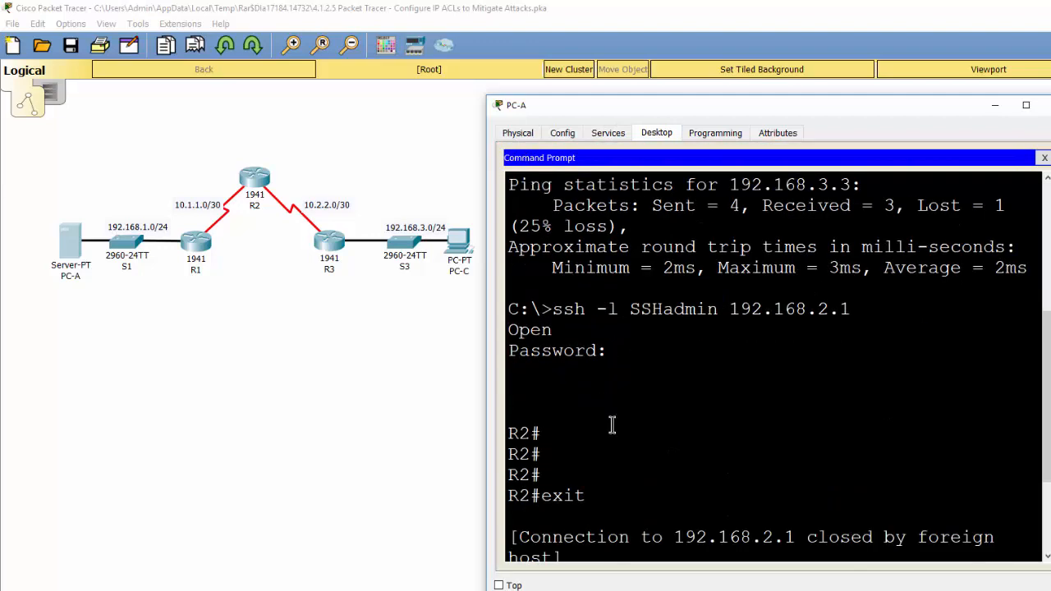
pyautogui.scroll(-3, 612, 425)
pyautogui.press('Return')
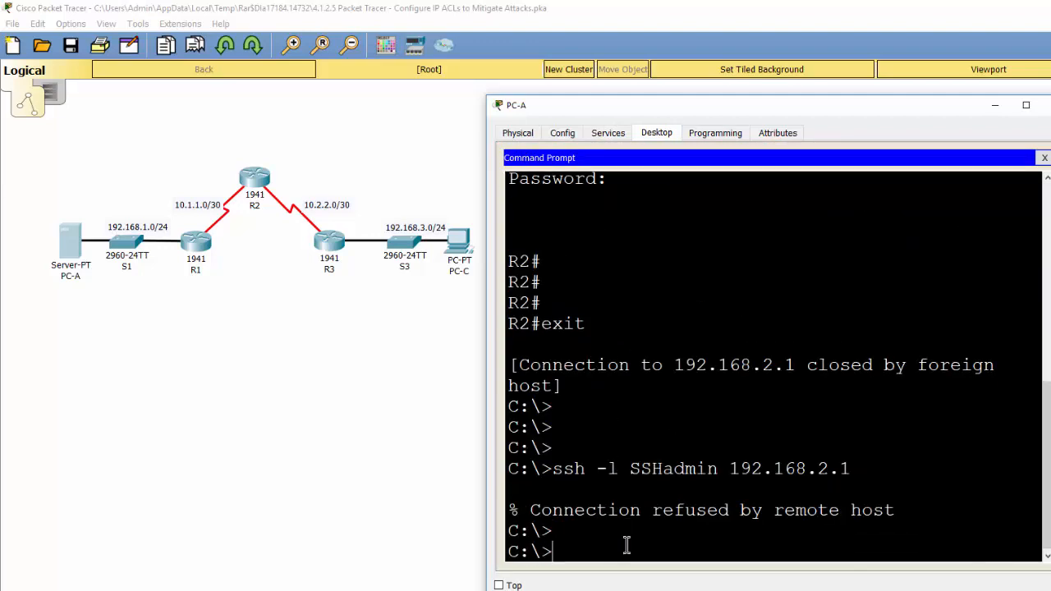
pyautogui.write('ping')
pyautogui.write('192.16')
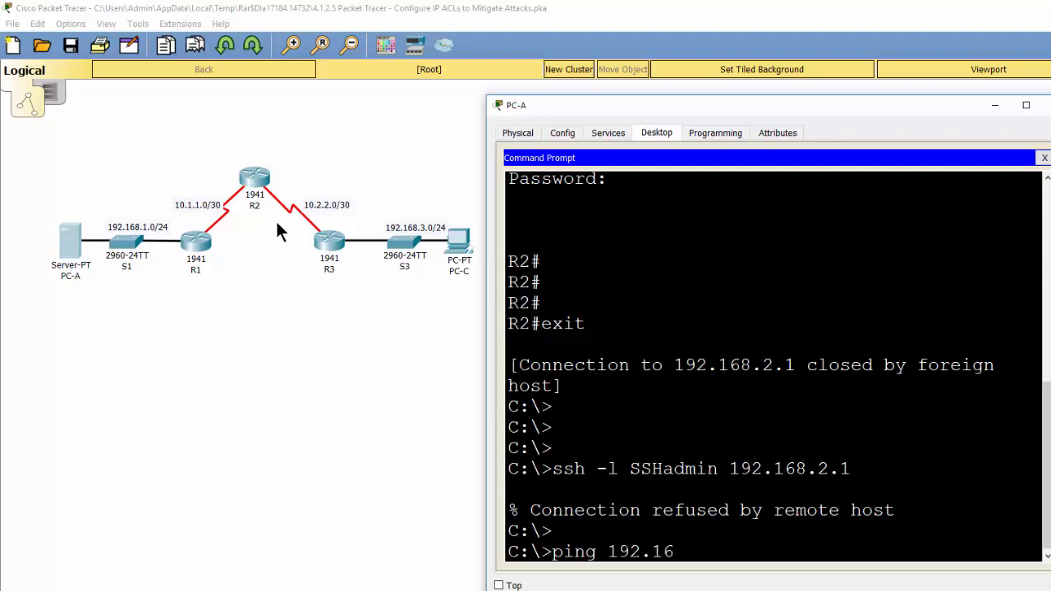
pyautogui.write('8.2.1')
pyautogui.press('Return')
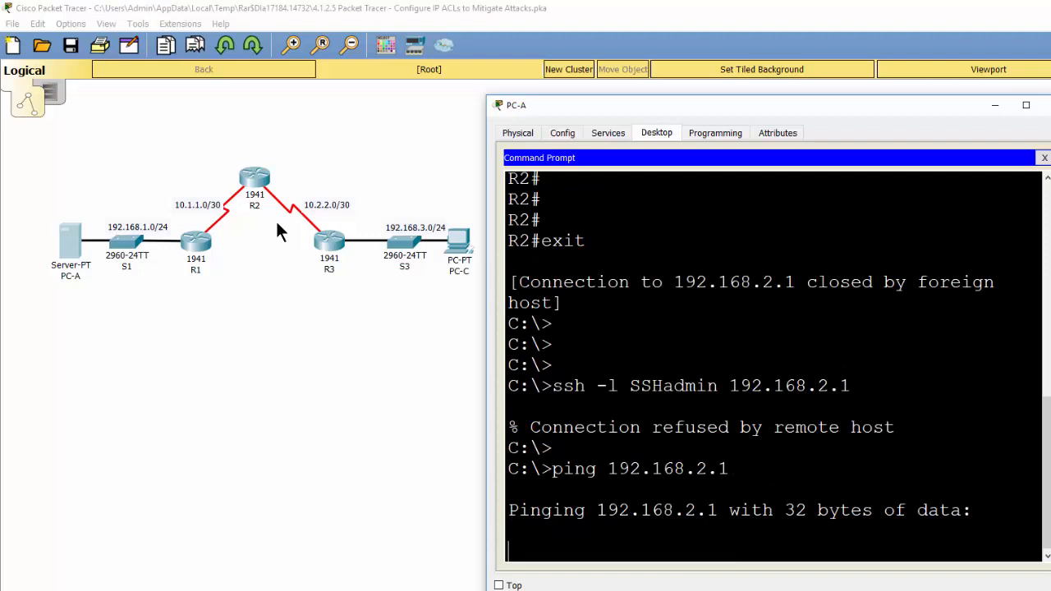
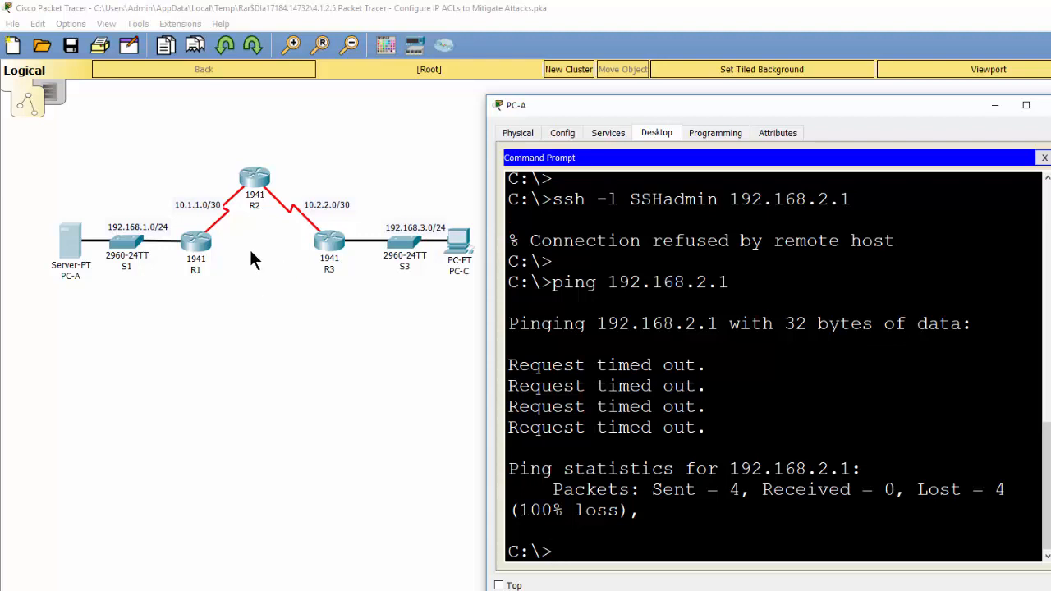
# - Return to R1's command line and exit interface configuration mode to global configuration mode
pyautogui.click(201, 245)
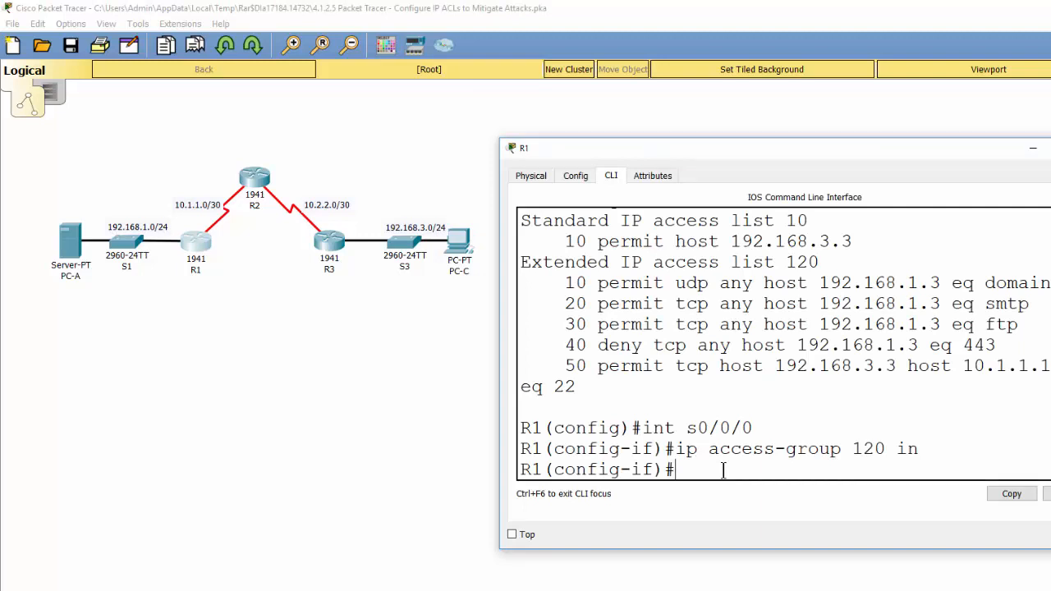
pyautogui.write('acc')
pyautogui.press('BackSpace')
pyautogui.press('BackSpace')
pyautogui.press('BackSpace')
pyautogui.write('exit')
pyautogui.press('Return')
pyautogui.press('Return')
# - Try to add the entry access-list 120 permit tcmp any any echo-reply on R1
pyautogui.write('acc')
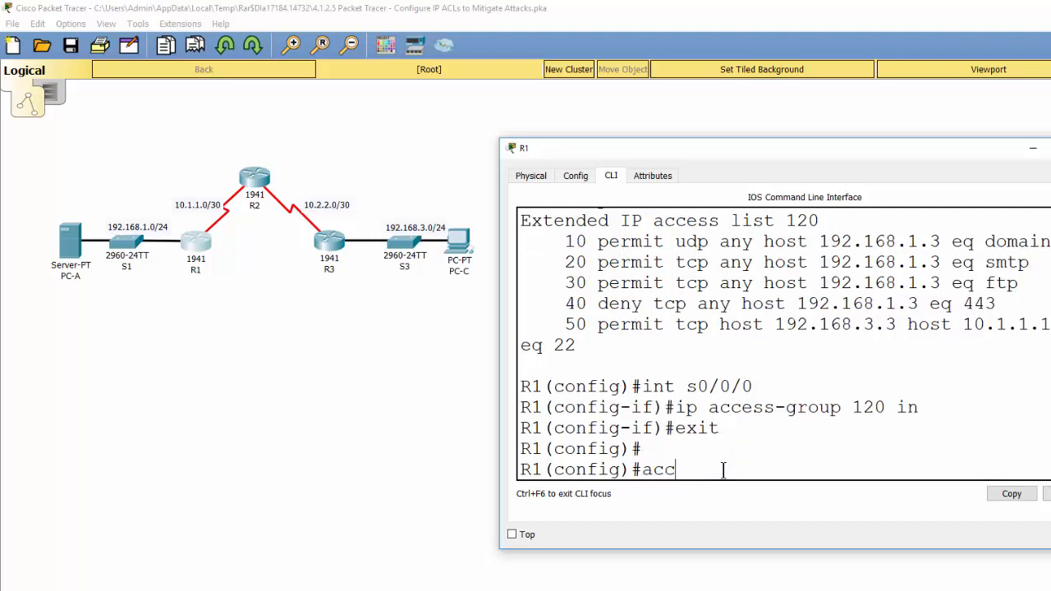
pyautogui.press('Tab')
pyautogui.write('120')
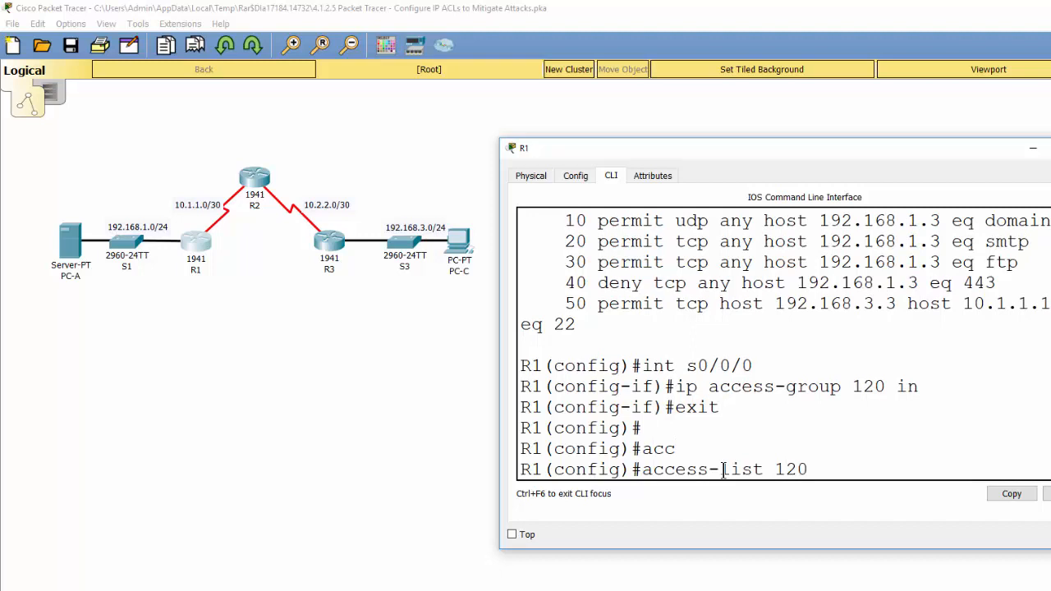
pyautogui.write(' permit tcmp')
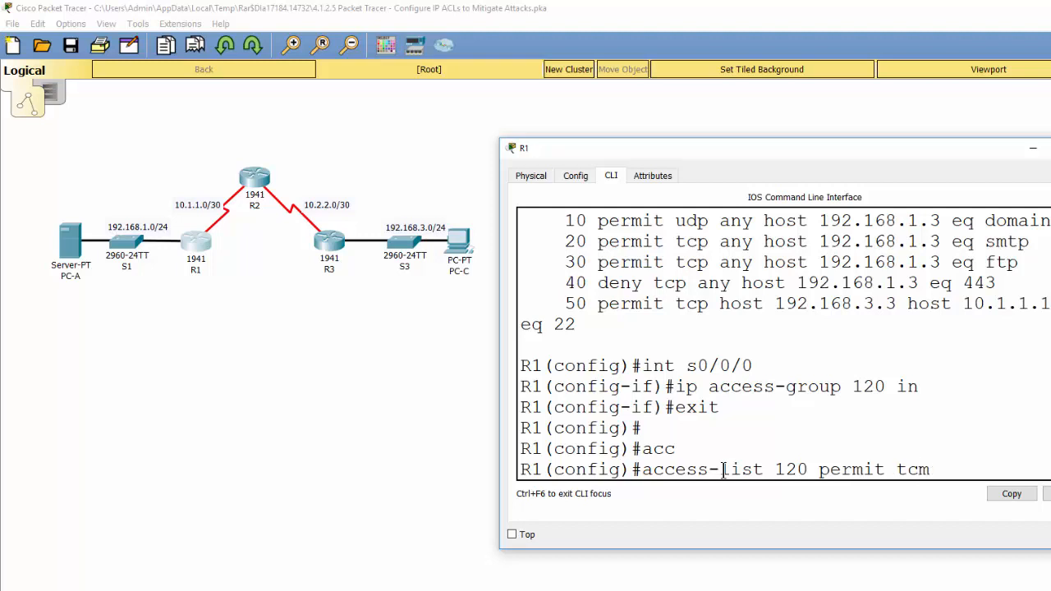
pyautogui.write('any')
pyautogui.write('any e')
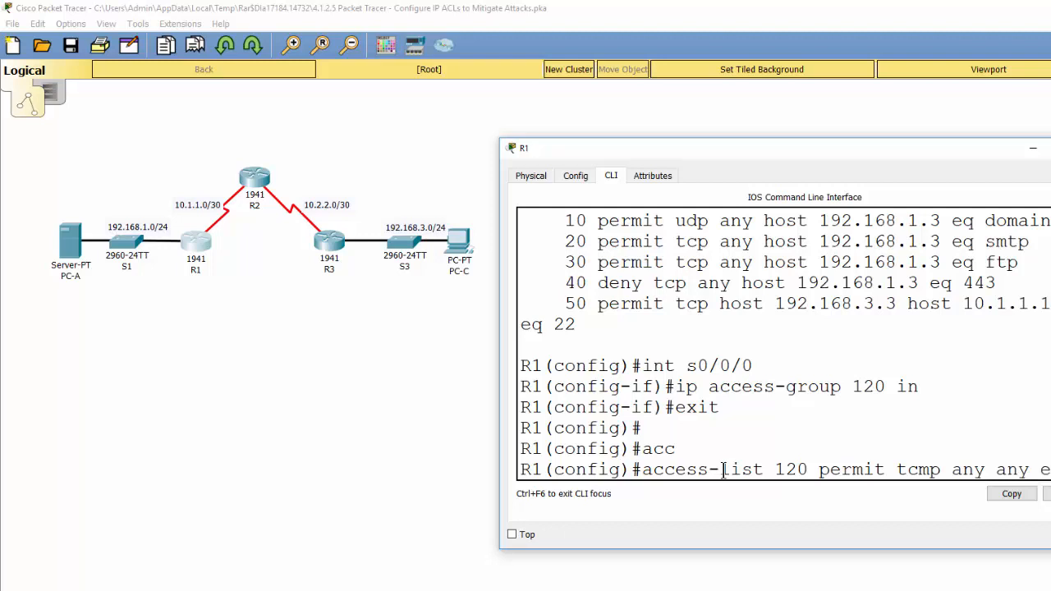
pyautogui.write('cho-')
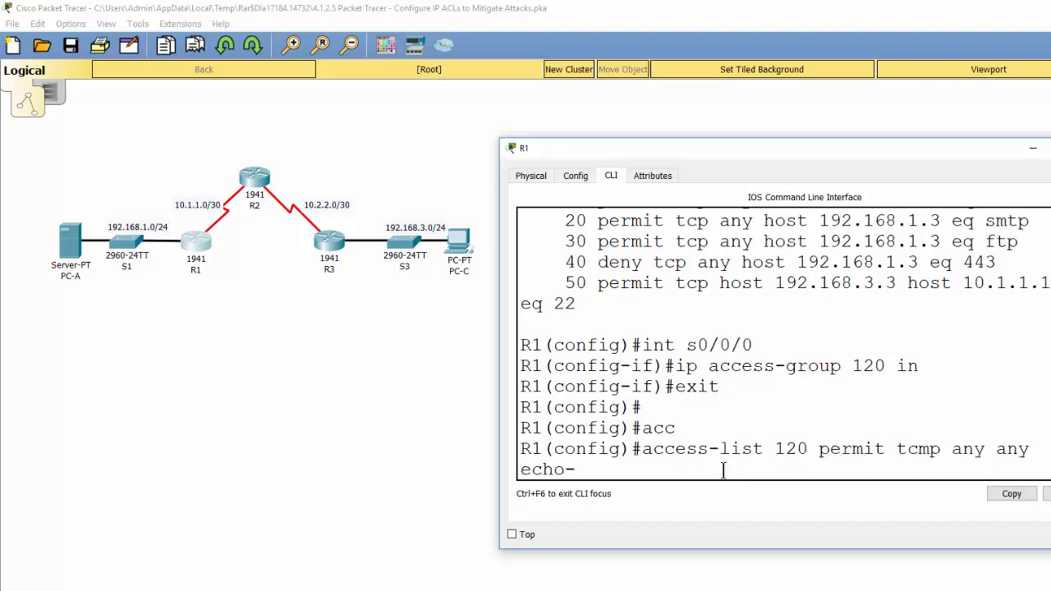
pyautogui.write('reply')
pyautogui.press('Return')
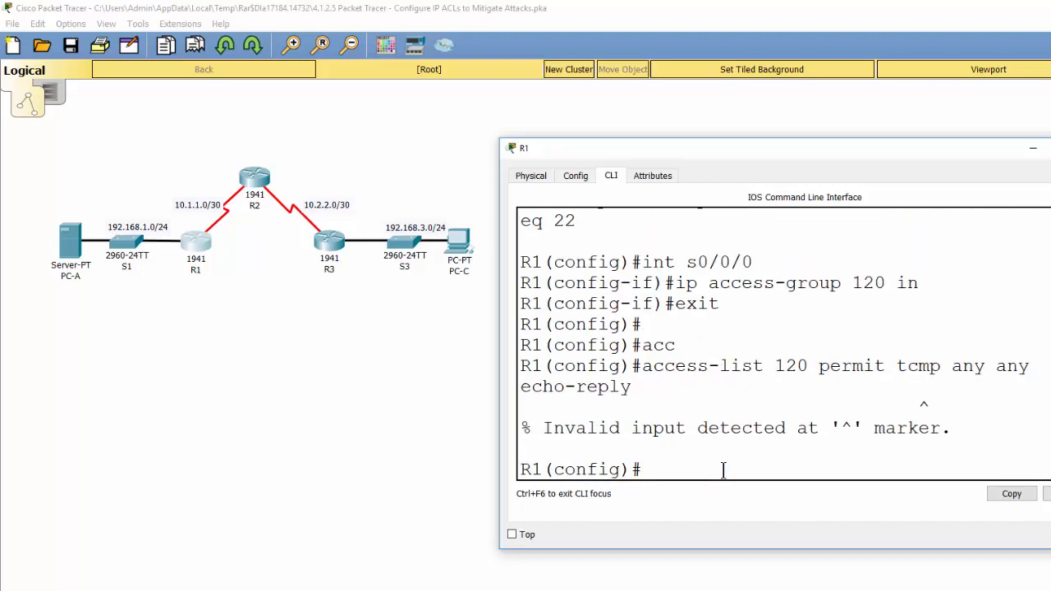
# - Recall the echo-reply entry, correct its protocol to icmp and submit it to access list 120
pyautogui.press('Up')
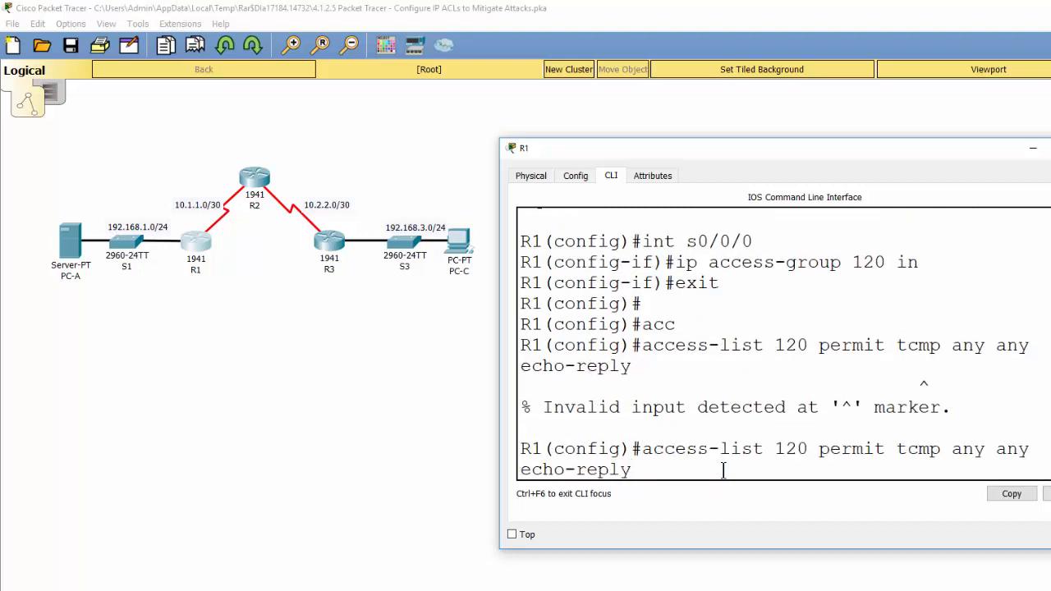
pyautogui.press('Left')
pyautogui.press('Left')
pyautogui.press('Left')
pyautogui.press('Left')
pyautogui.press('Left')
pyautogui.press('Left')
pyautogui.press('Left')
pyautogui.press('Left')
pyautogui.press('Left')
pyautogui.press('Left')
pyautogui.press('Left')
pyautogui.press('Left')
pyautogui.press('Left')
pyautogui.press('BackSpace')
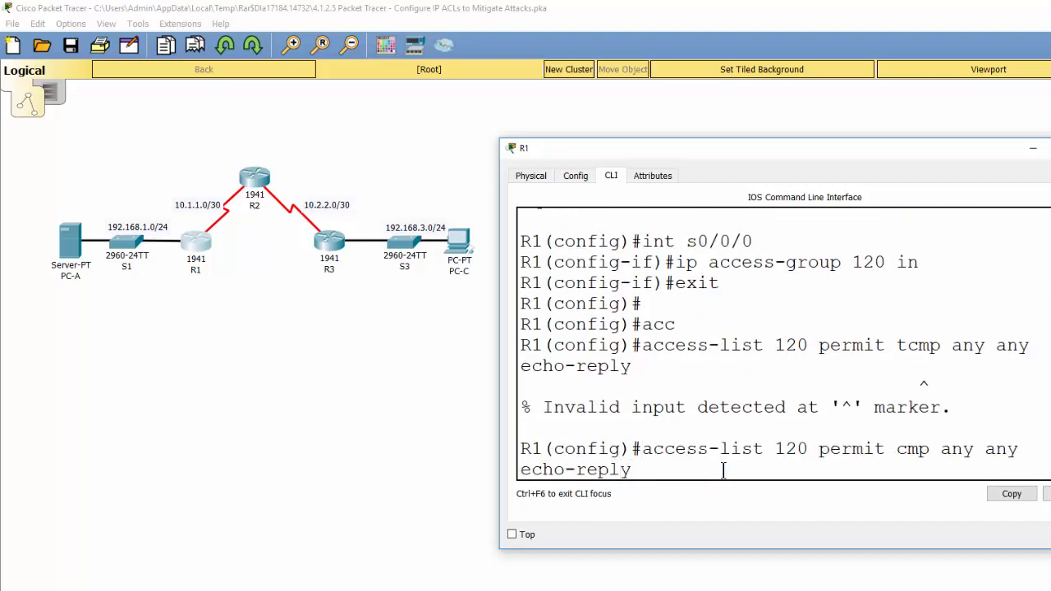
pyautogui.write('i')
pyautogui.press('Return')
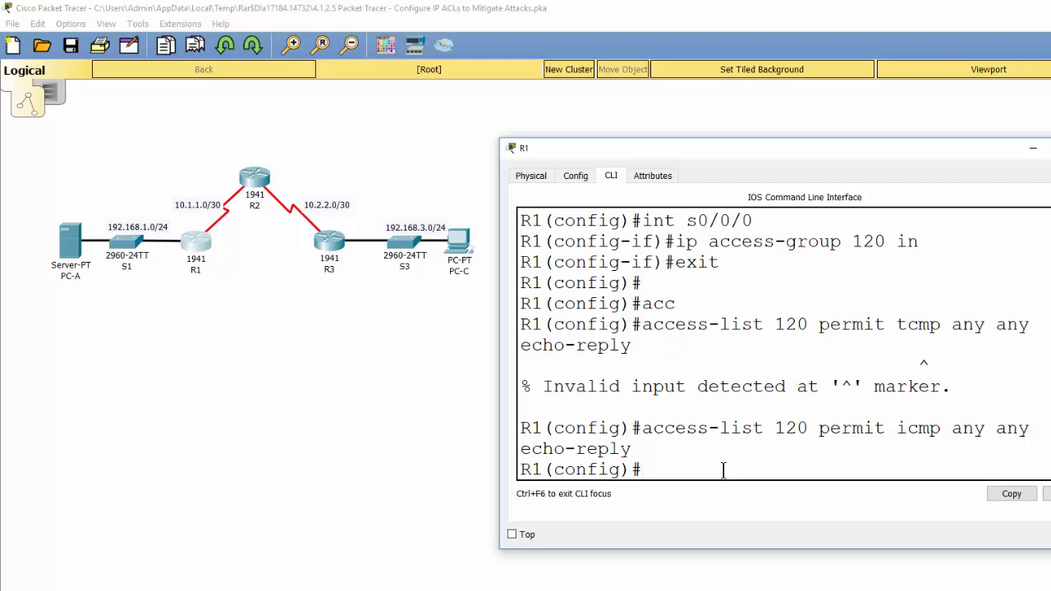
# - Add an access list 120 entry with permit icmp any any unreachable by adapting the echo-reply command
pyautogui.press('Up')
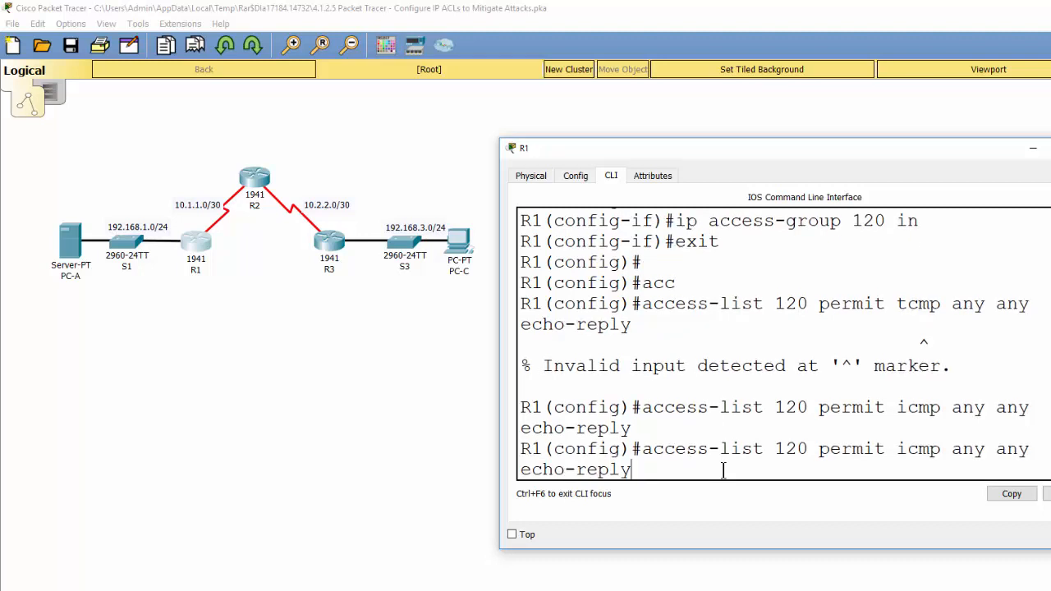
pyautogui.press('BackSpace')
pyautogui.press('BackSpace')
pyautogui.press('BackSpace')
pyautogui.press('BackSpace')
pyautogui.press('BackSpace')
pyautogui.press('BackSpace')
pyautogui.press('BackSpace')
pyautogui.press('BackSpace')
pyautogui.press('BackSpace')
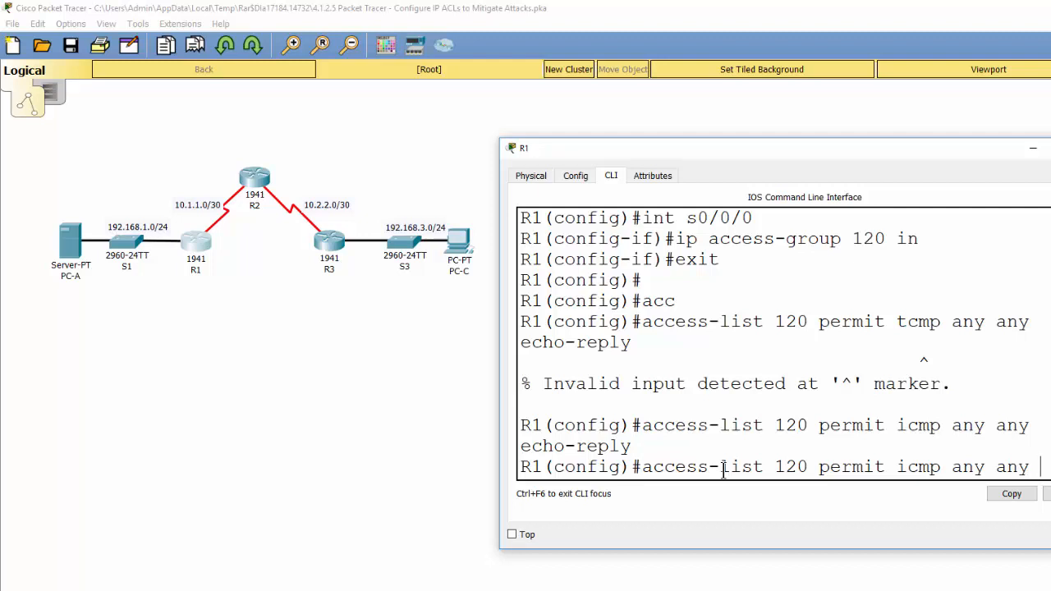
pyautogui.write('unreach')
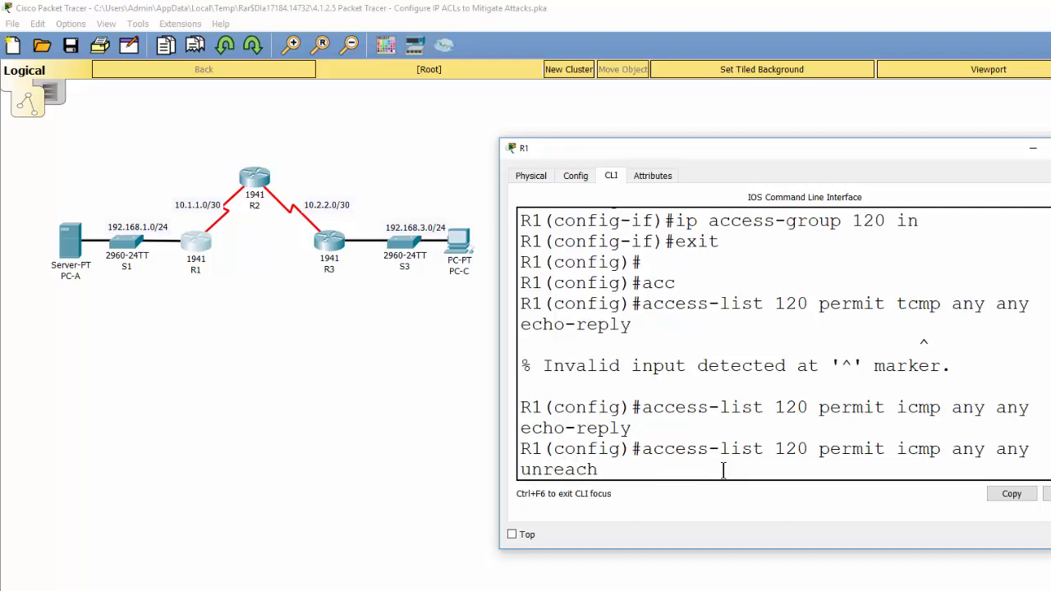
pyautogui.press('Tab')
pyautogui.press('Return')
pyautogui.press('Return')
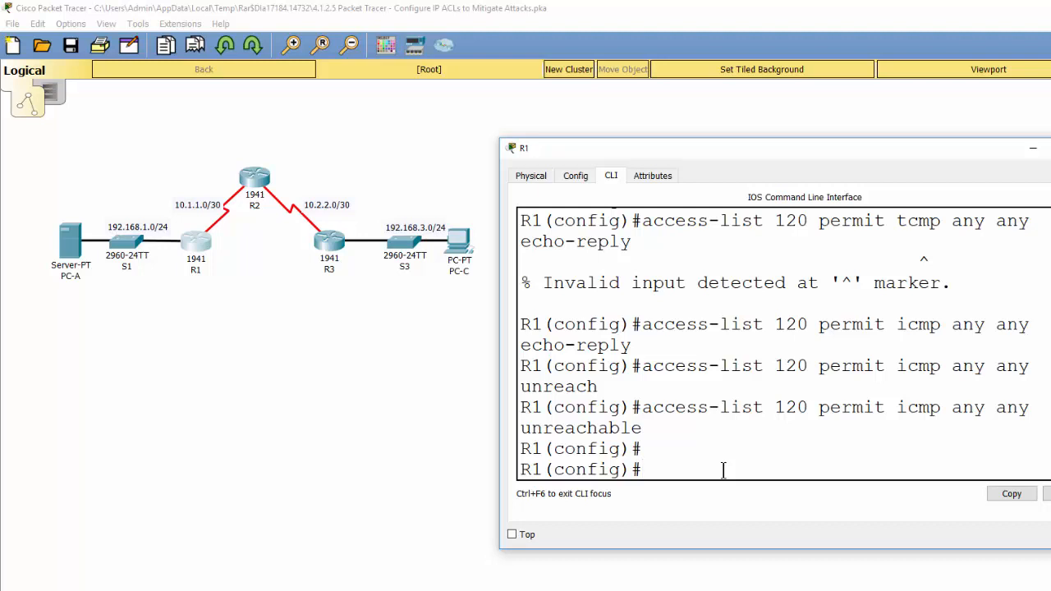
# - Add an access list 120 entry with deny icmp any any by reworking the recalled unreachable entry
pyautogui.press('Up')
pyautogui.press('Left')
pyautogui.press('Left')
pyautogui.press('Left')
pyautogui.press('Left')
pyautogui.press('Left')
pyautogui.press('Left')
pyautogui.press('Left')
pyautogui.press('Left')
pyautogui.press('Left')
pyautogui.press('Left')
pyautogui.press('Left')
pyautogui.press('Left')
pyautogui.press('Left')
pyautogui.press('Left')
pyautogui.press('Left')
pyautogui.press('Left')
pyautogui.press('Left')
pyautogui.press('Left')
pyautogui.press('Left')
pyautogui.press('Left')
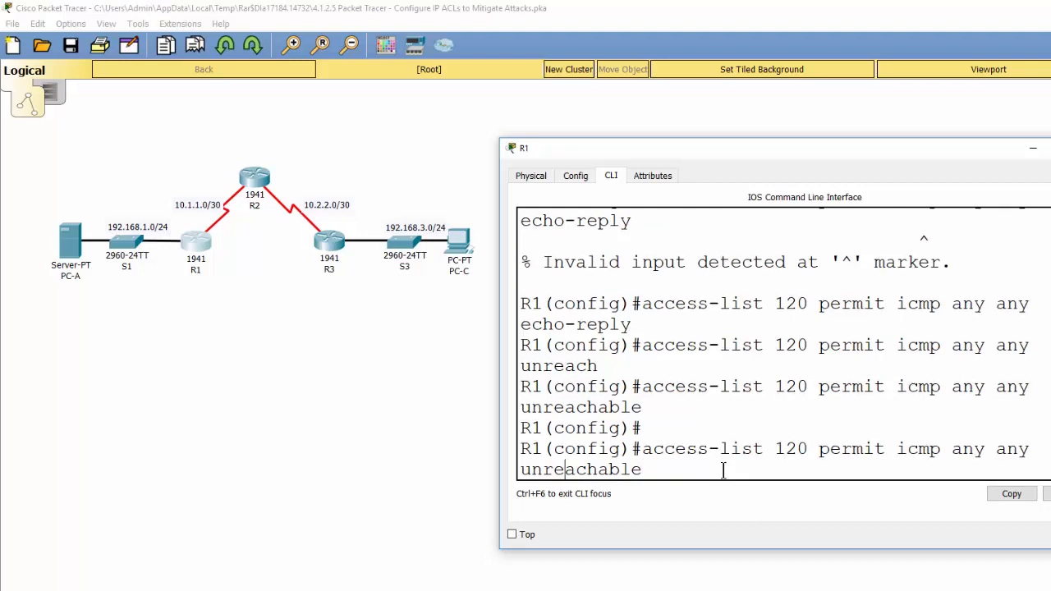
pyautogui.press('BackSpace')
pyautogui.press('BackSpace')
pyautogui.press('BackSpace')
pyautogui.press('BackSpace')
pyautogui.press('BackSpace')
pyautogui.press('BackSpace')
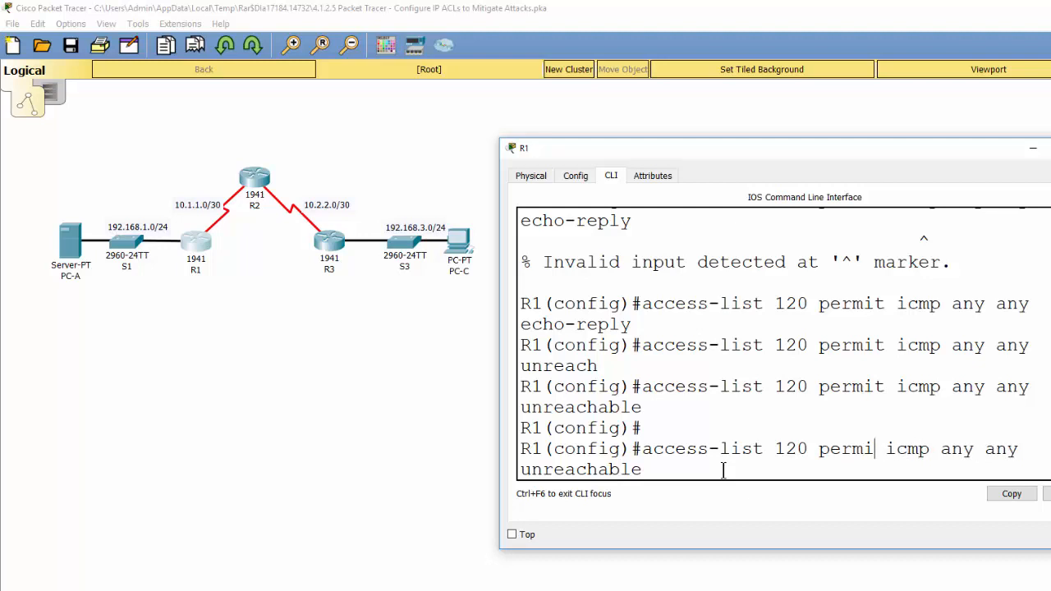
pyautogui.write('deny')
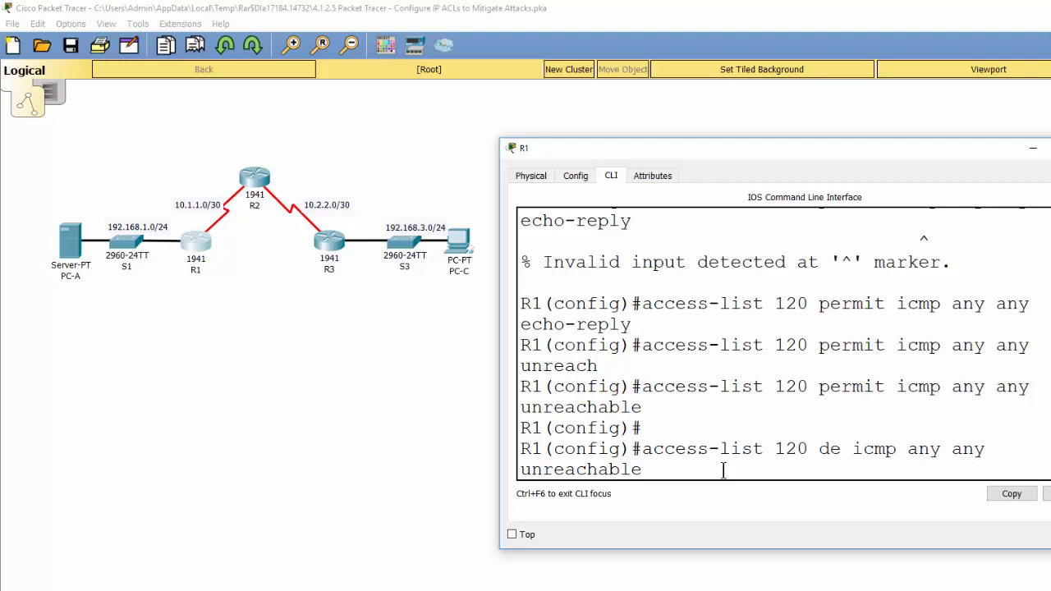
pyautogui.press('Right')
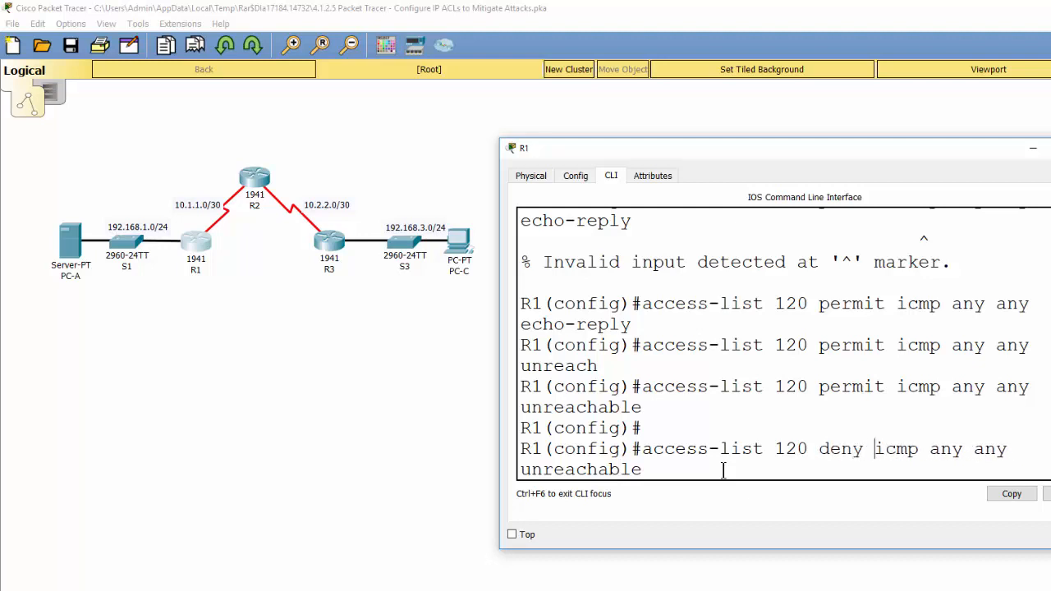
pyautogui.press('Right')
pyautogui.press('Right')
pyautogui.press('Right')
pyautogui.press('Right')
pyautogui.press('Right')
pyautogui.press('Right')
pyautogui.press('Right')
pyautogui.press('Right')
pyautogui.press('Right')
pyautogui.press('Right')
pyautogui.press('Right')
pyautogui.press('Right')
pyautogui.press('Right')
pyautogui.press('Right')
pyautogui.press('Right')
pyautogui.press('Right')
pyautogui.press('Right')
pyautogui.press('Right')
pyautogui.press('Right')
pyautogui.press('Right')
pyautogui.press('Right')
pyautogui.press('Right')
pyautogui.press('BackSpace')
pyautogui.press('BackSpace')
pyautogui.press('BackSpace')
pyautogui.press('BackSpace')
pyautogui.press('BackSpace')
pyautogui.press('BackSpace')
pyautogui.press('BackSpace')
pyautogui.press('BackSpace')
pyautogui.press('BackSpace')
pyautogui.press('BackSpace')
pyautogui.press('BackSpace')
pyautogui.press('BackSpace')
pyautogui.press('Return')
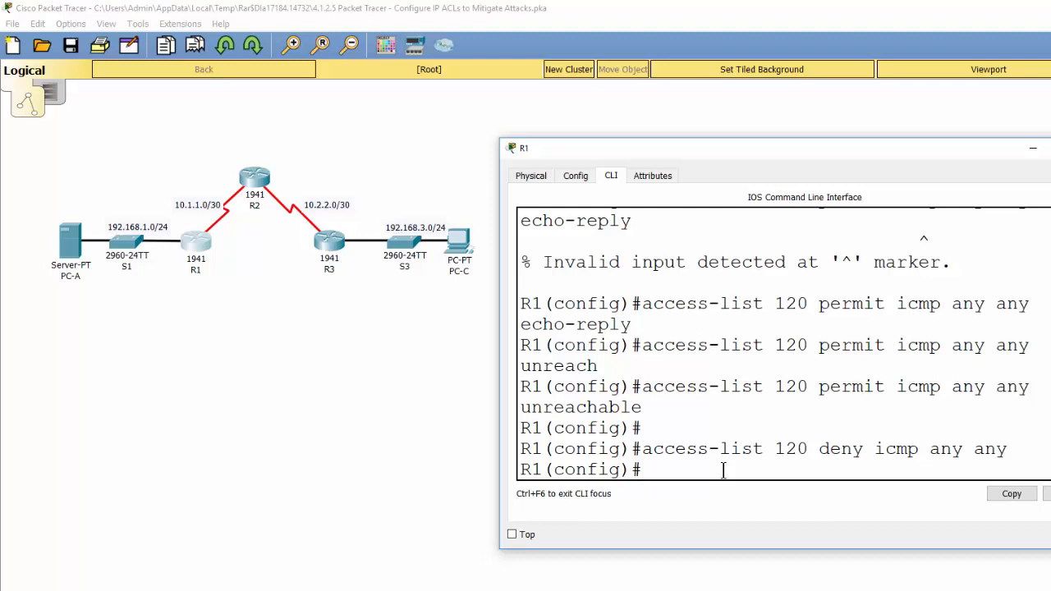
# - Add an access list 120 entry with permit ip any any
pyautogui.write('acc')
pyautogui.press('Tab')
pyautogui.write('1')
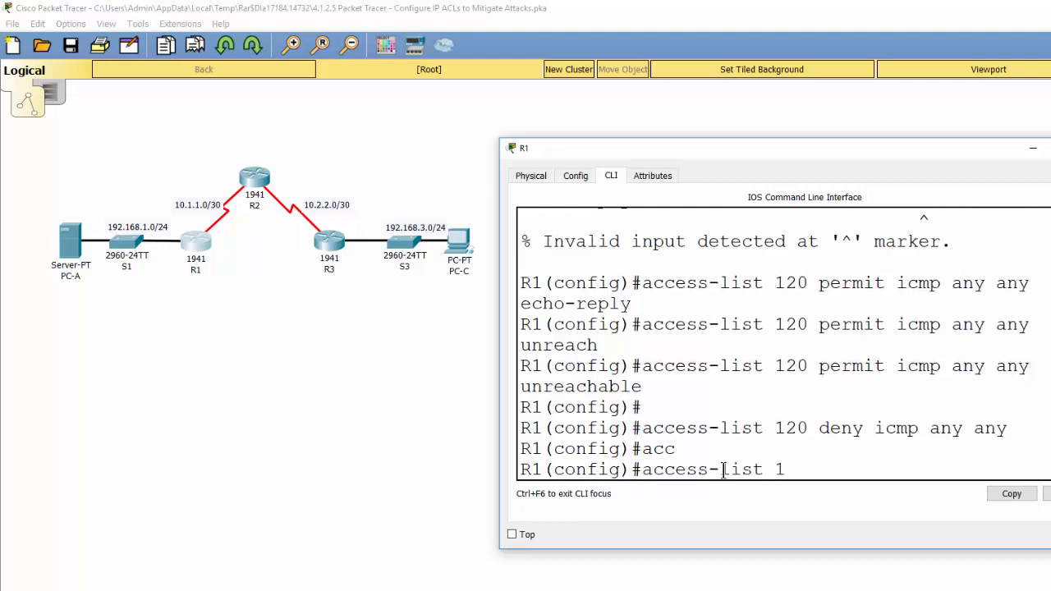
pyautogui.write('20 i')
pyautogui.press('BackSpace')
pyautogui.write('permit ')
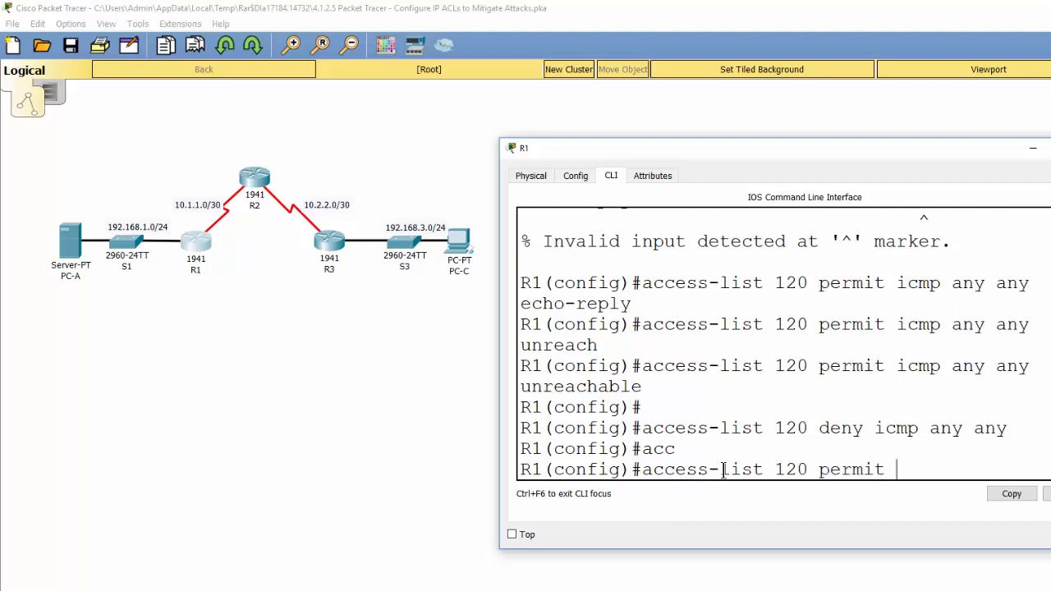
pyautogui.write('ip any any')
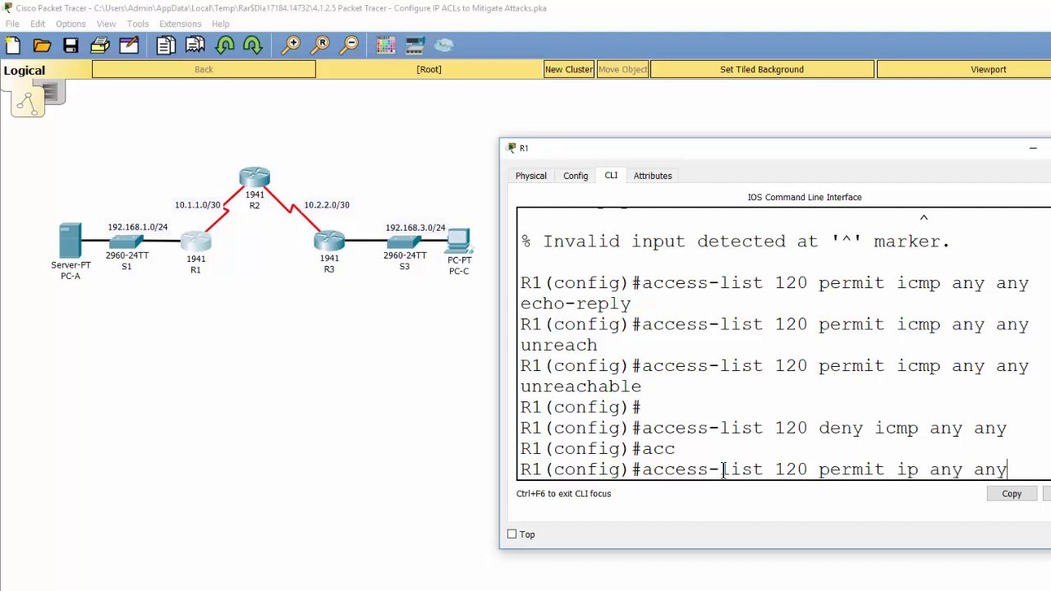
pyautogui.press('Return')
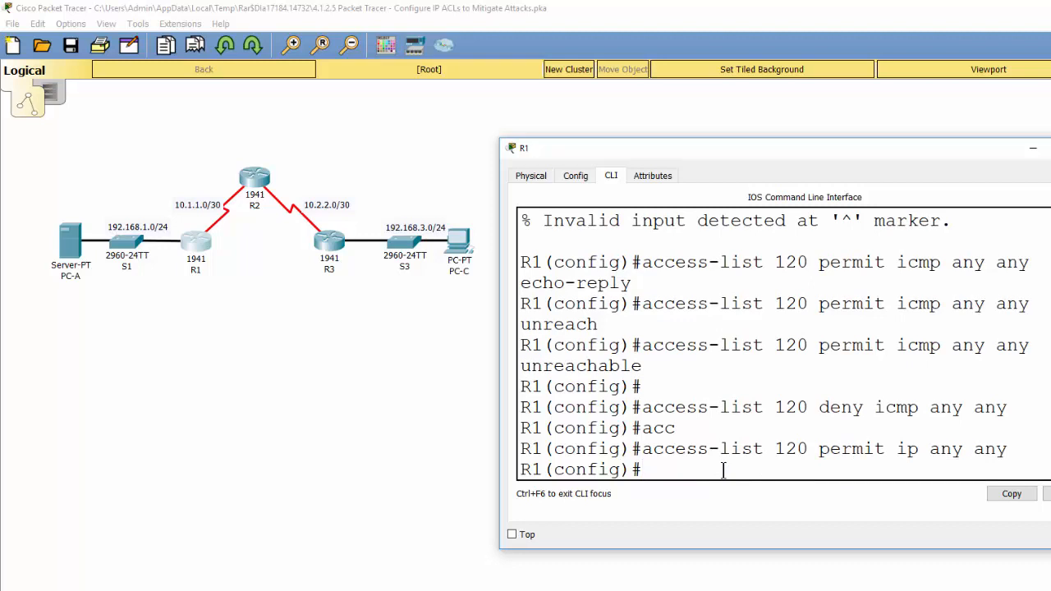
pyautogui.press('Return')
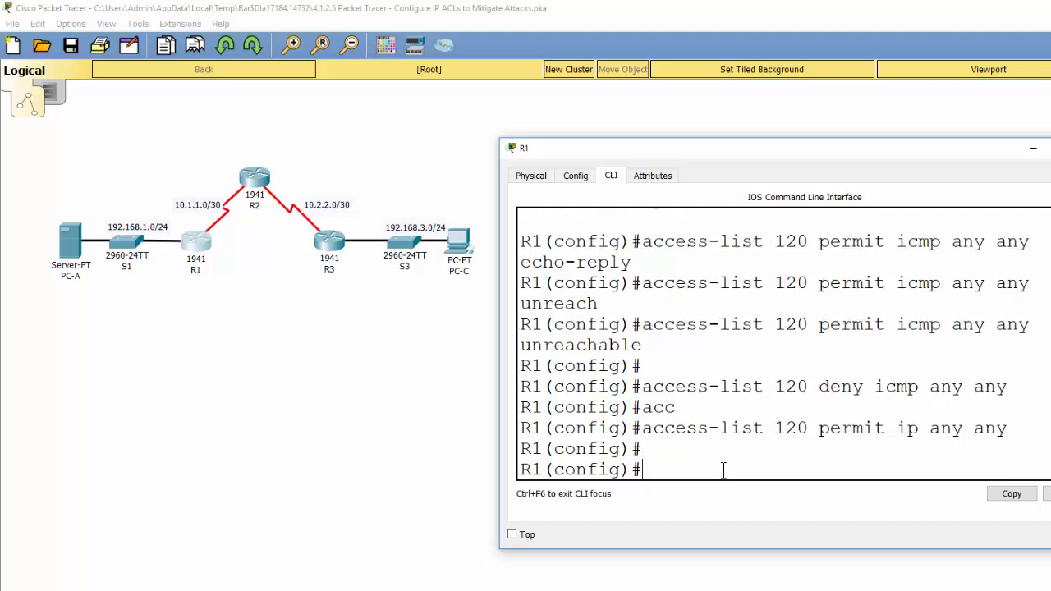
# - Display R1's access lists with do show acc and review the entries of list 120
pyautogui.write('do show acc')
pyautogui.press('Return')
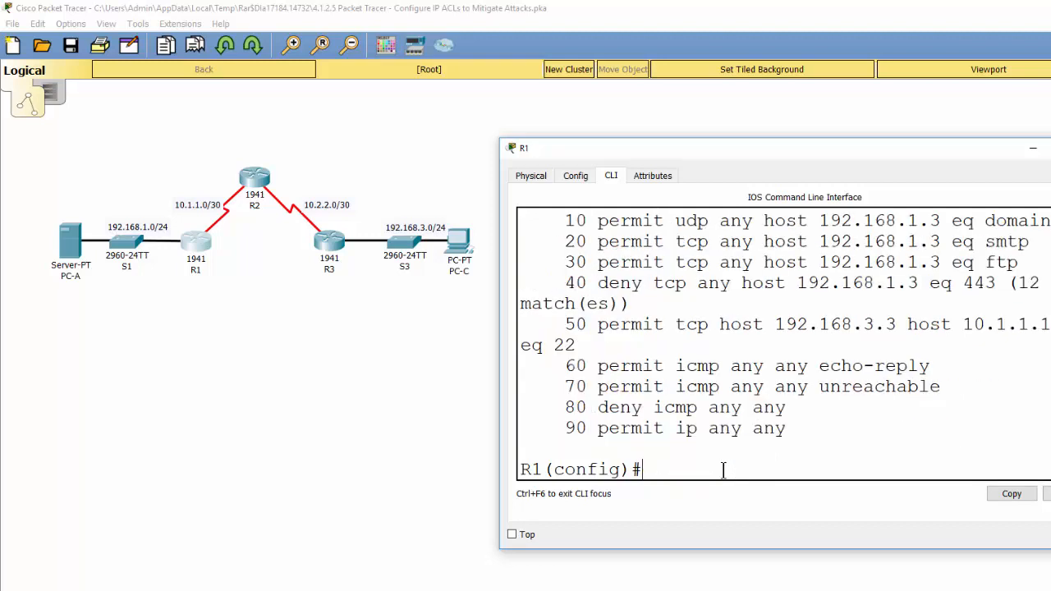
pyautogui.scroll(1, 734, 456)
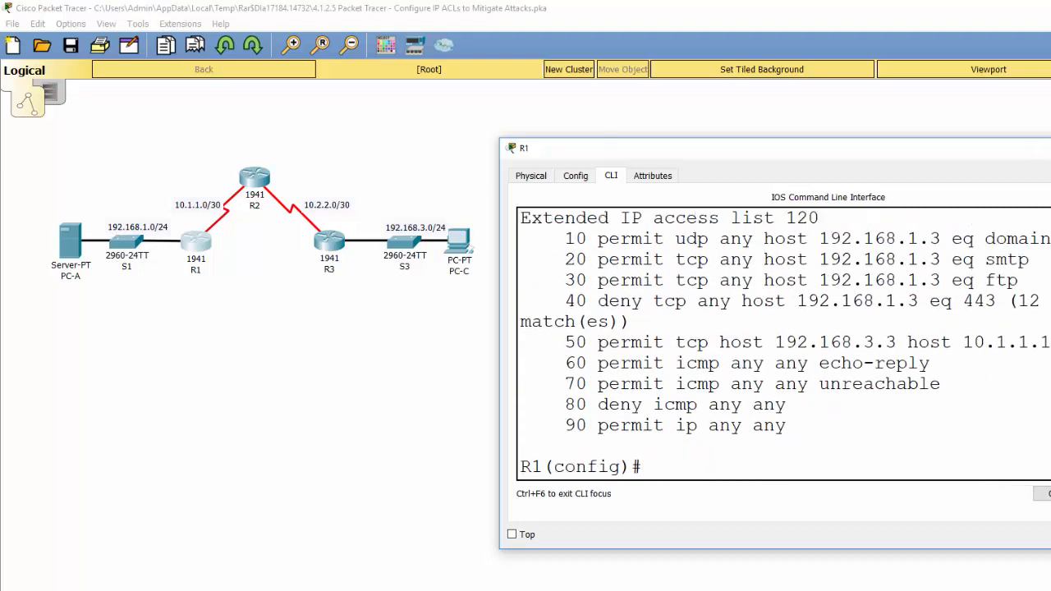
pyautogui.scroll(1, 782, 307)
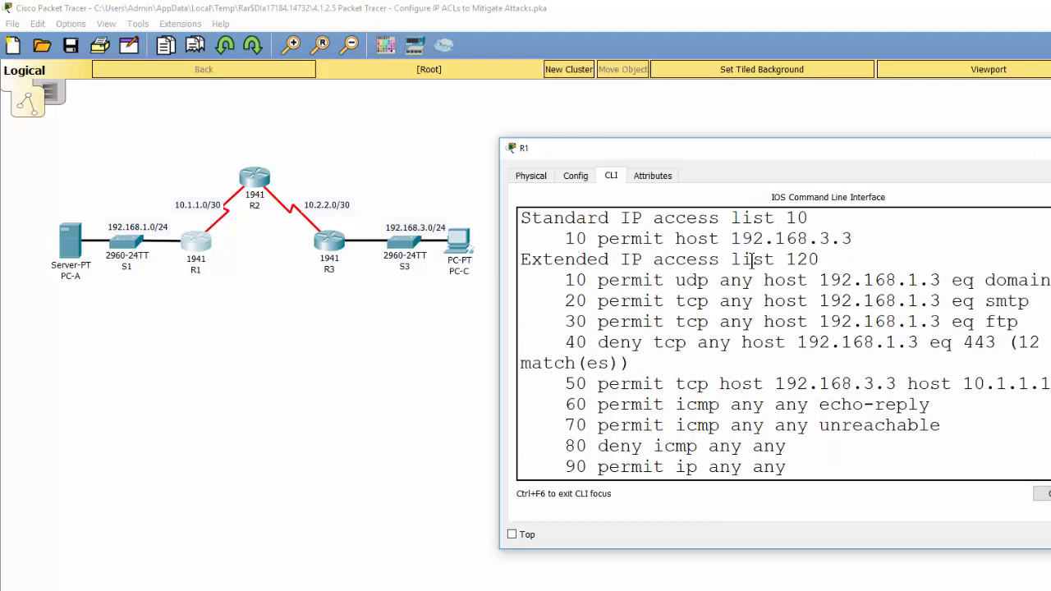
pyautogui.doubleClick(803, 259)
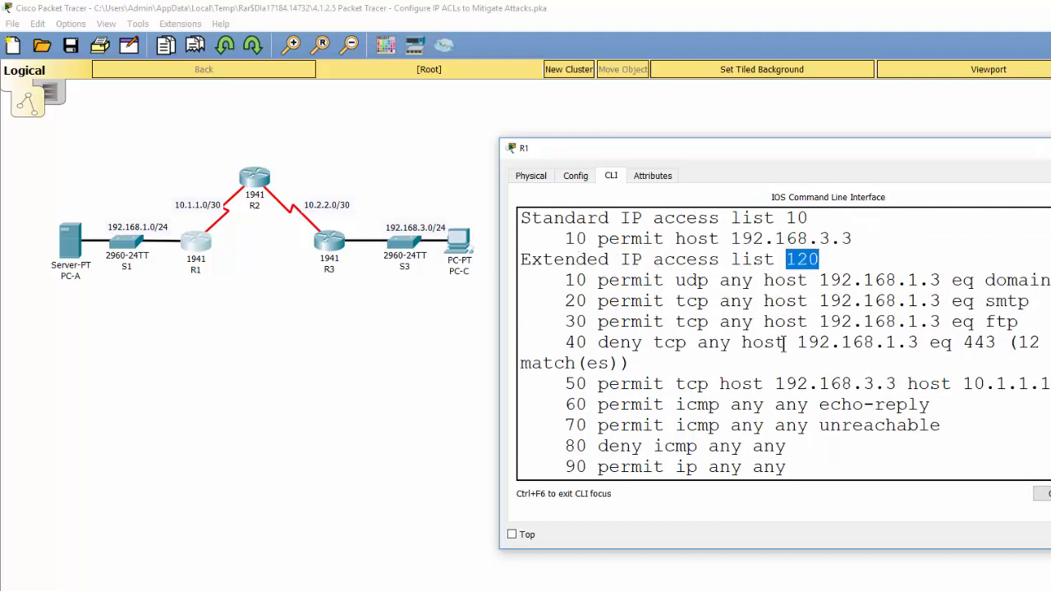
# - Review entries 50 to 90 of access list 120 on R1, including the three ICMP rules and permit ip any any
pyautogui.scroll(-1, 784, 343)
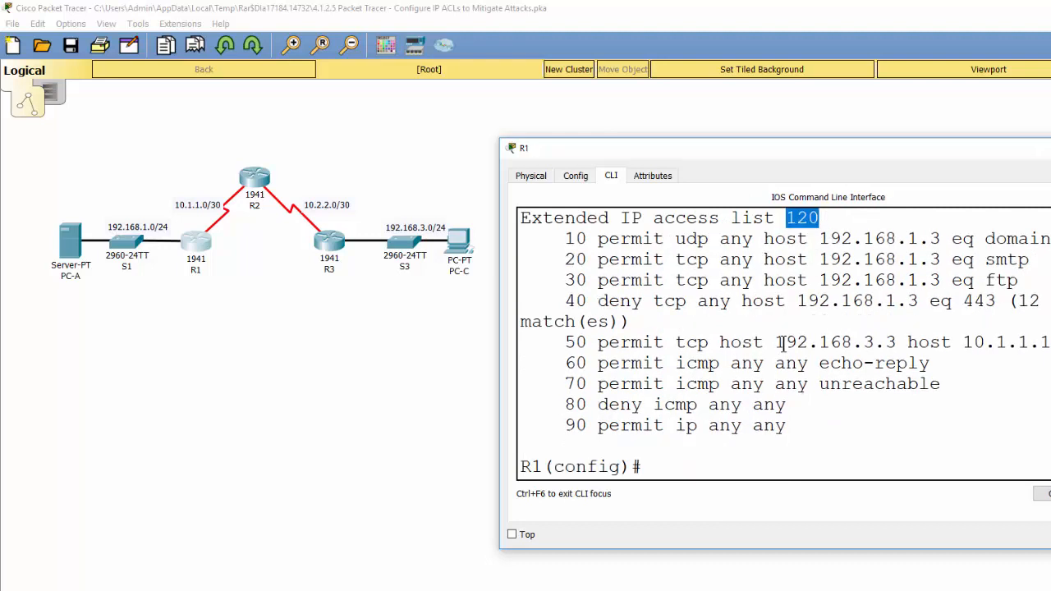
pyautogui.click(611, 338)
pyautogui.moveTo(611, 338); pyautogui.dragTo(730, 338)
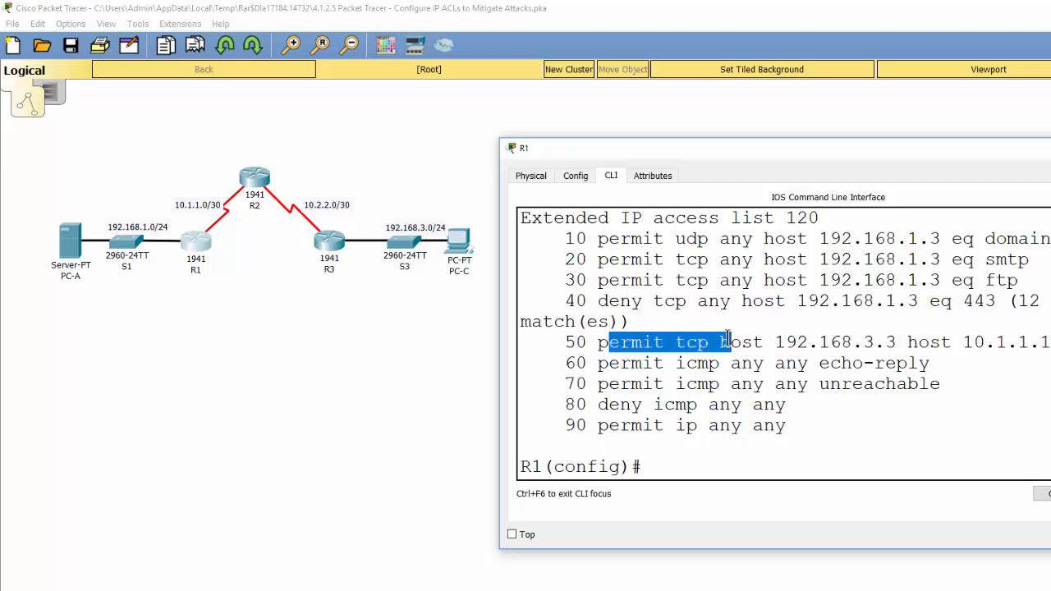
pyautogui.moveTo(576, 363); pyautogui.dragTo(933, 362)
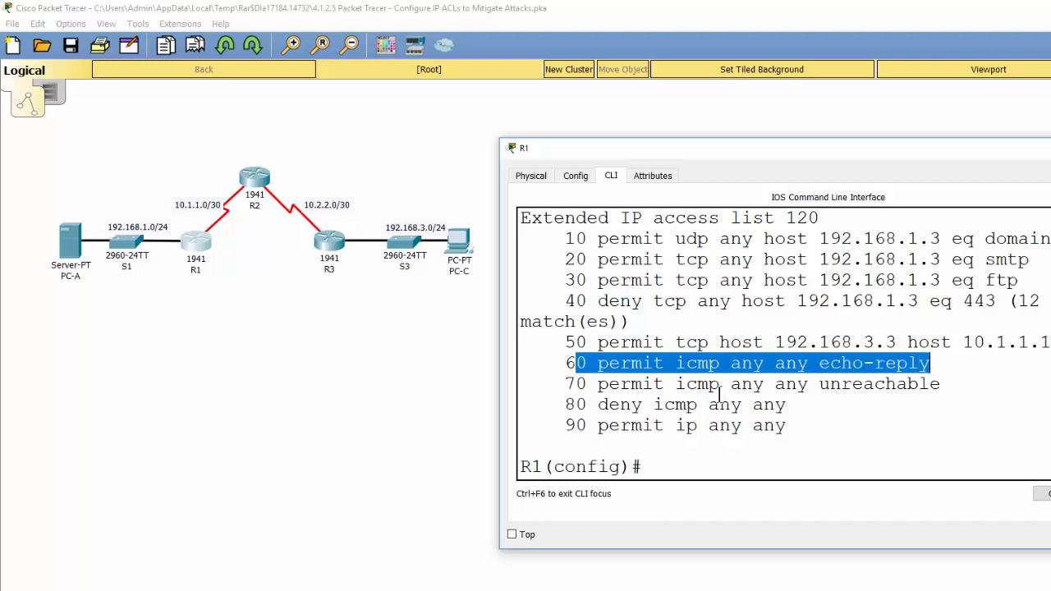
pyautogui.moveTo(596, 384); pyautogui.dragTo(941, 383)
pyautogui.moveTo(600, 406); pyautogui.dragTo(792, 404)
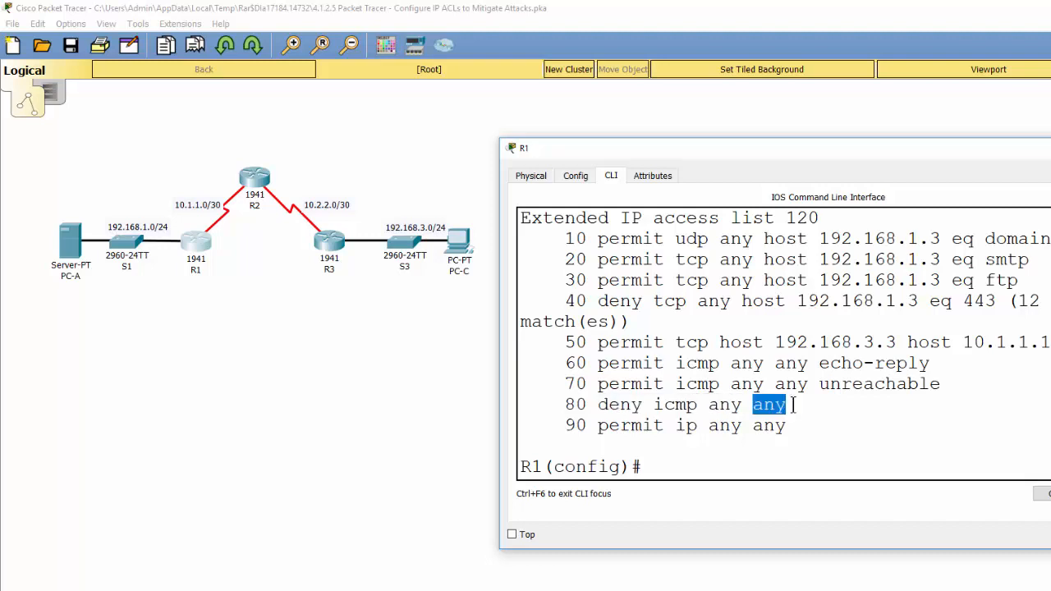
pyautogui.moveTo(595, 427); pyautogui.dragTo(785, 427)
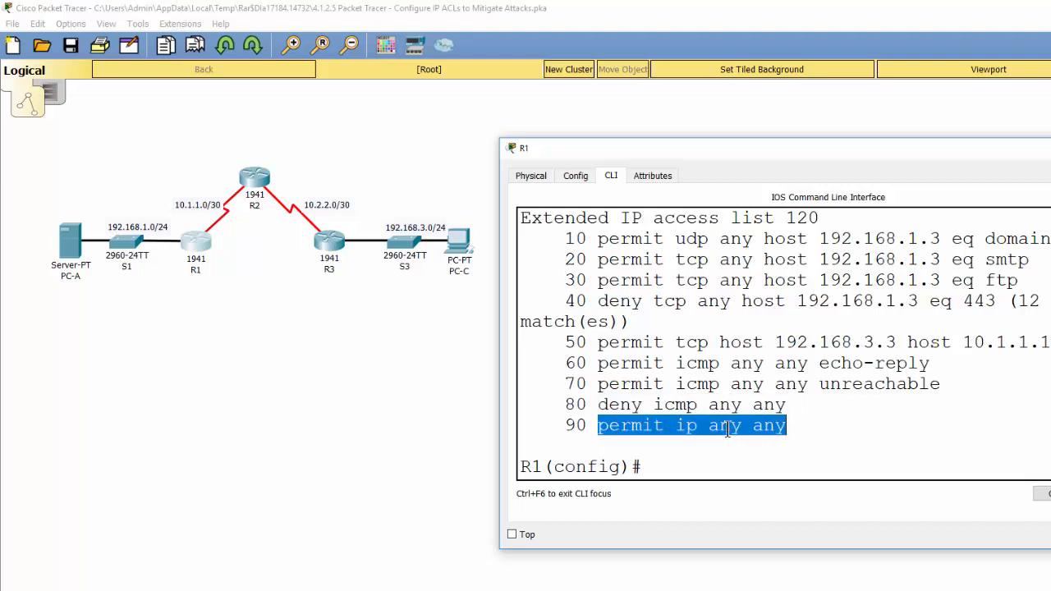
pyautogui.click(776, 427)
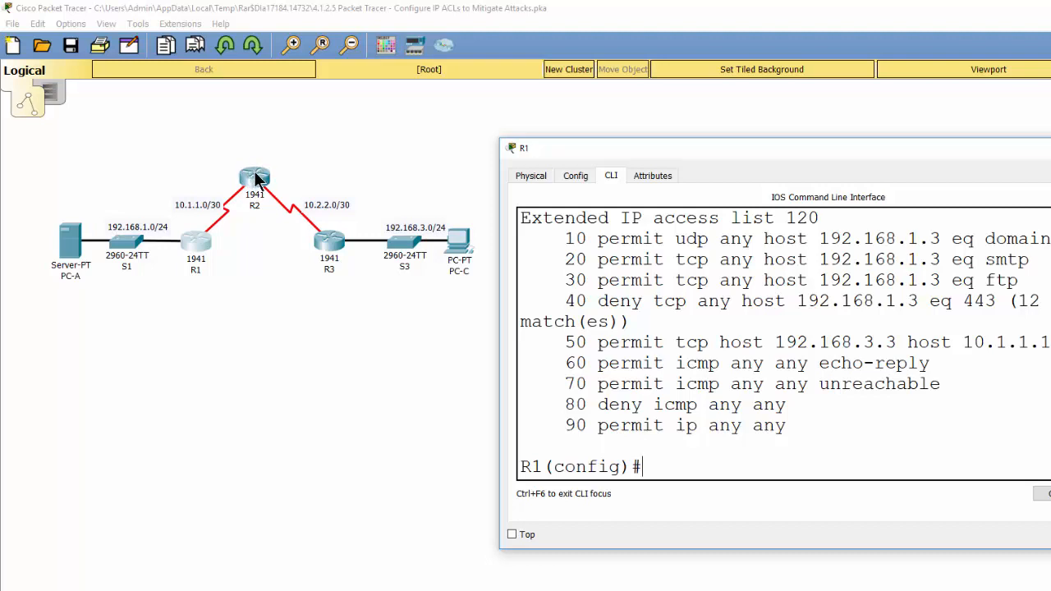
# - Test connectivity from PC-A by repeating the ping to 192.168.2.1 in its command prompt
pyautogui.click(70, 251)
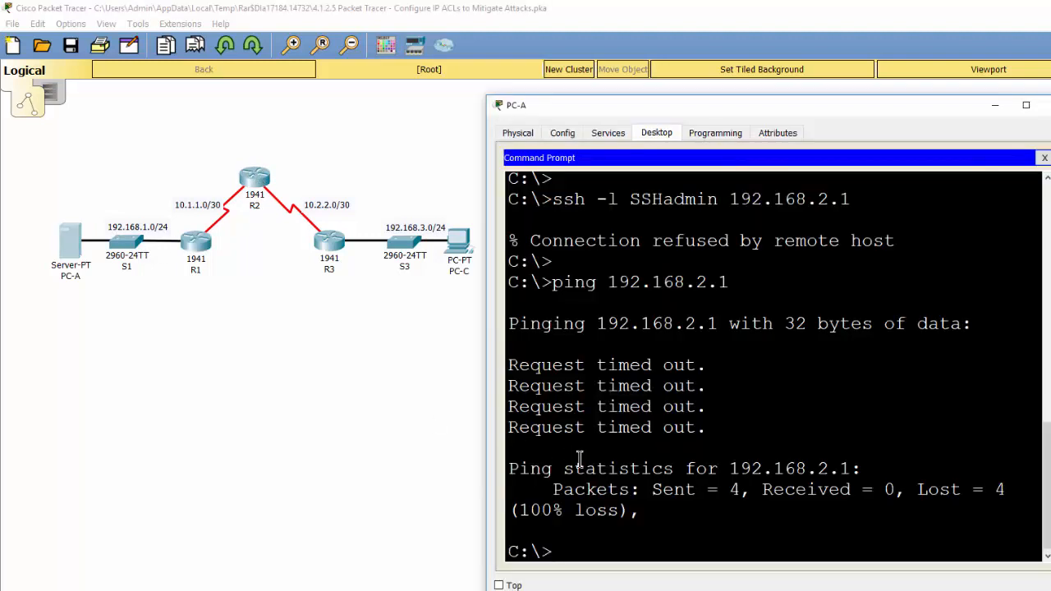
pyautogui.press('Up')
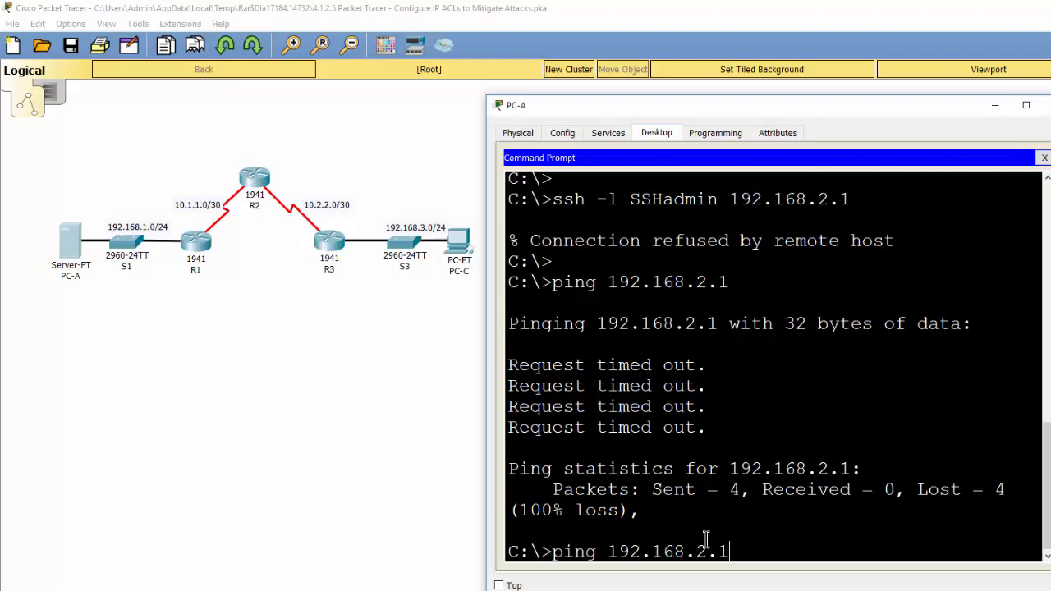
pyautogui.press('Return')
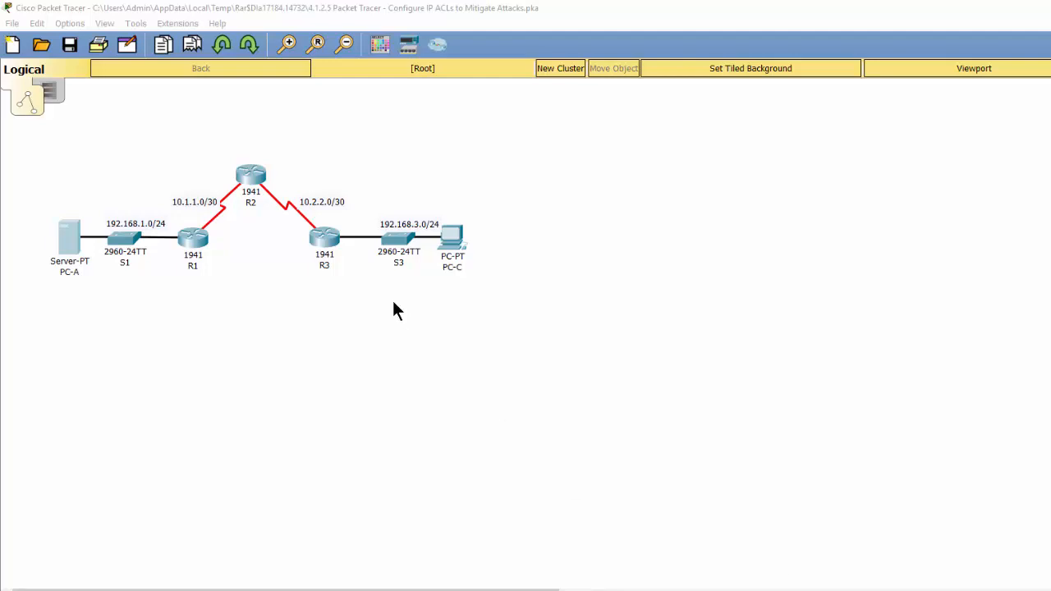
# - Log in to R3's CLI with the console and enable passwords, and enter global configuration mode with conf t
pyautogui.click(327, 241)
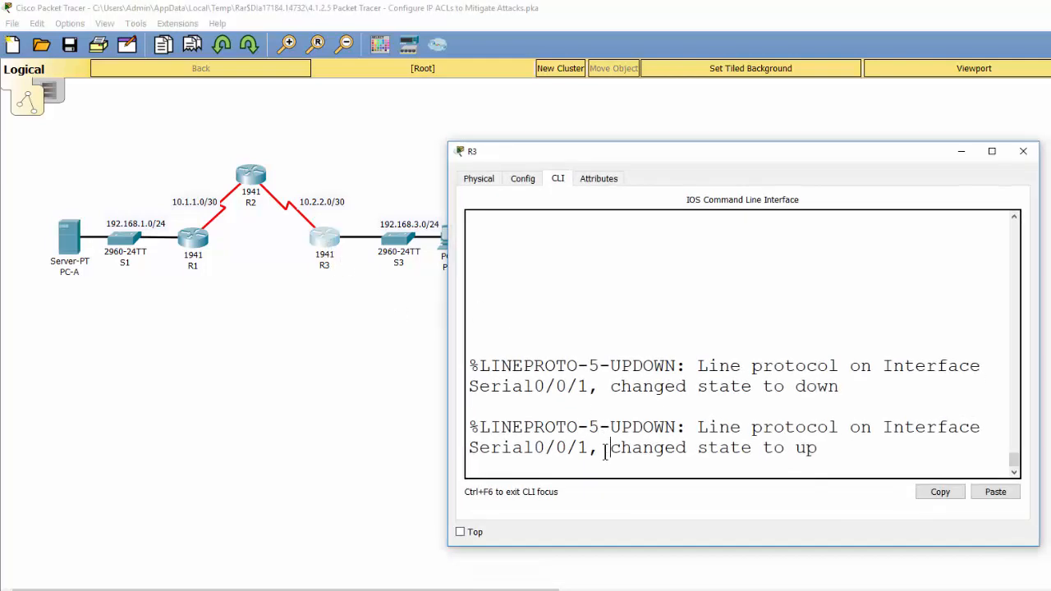
pyautogui.press('Return')
pyautogui.press('Return')
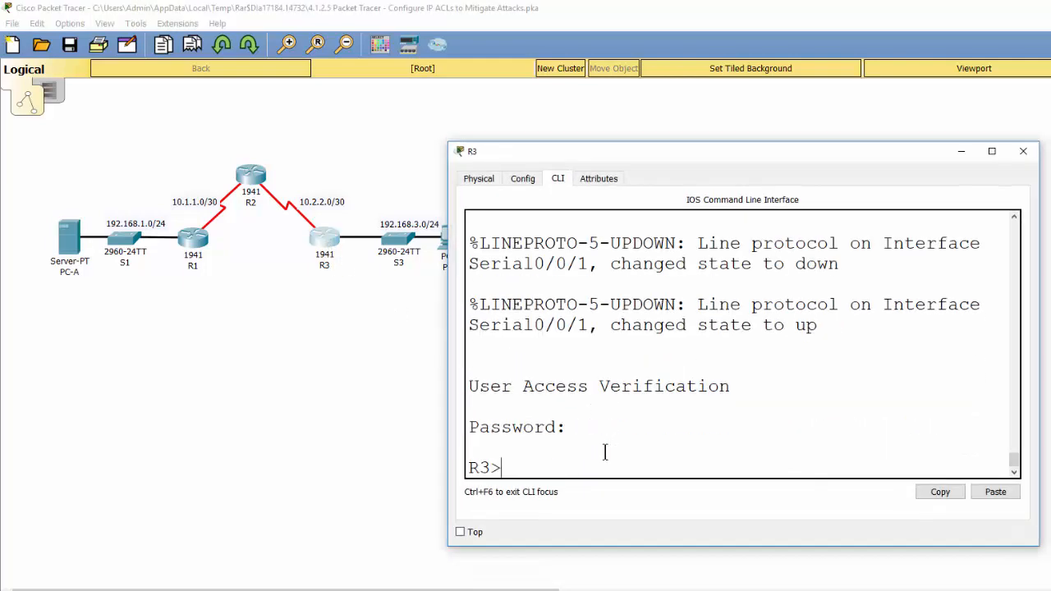
pyautogui.write('en')
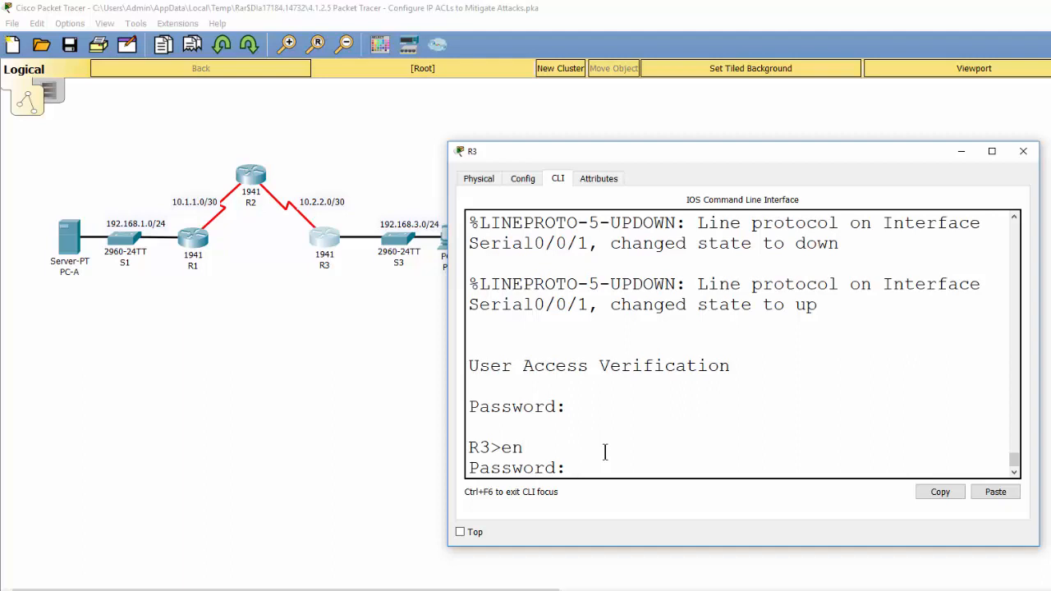
pyautogui.press('Return')
pyautogui.press('Return')
pyautogui.press('Return')
pyautogui.write('conf t')
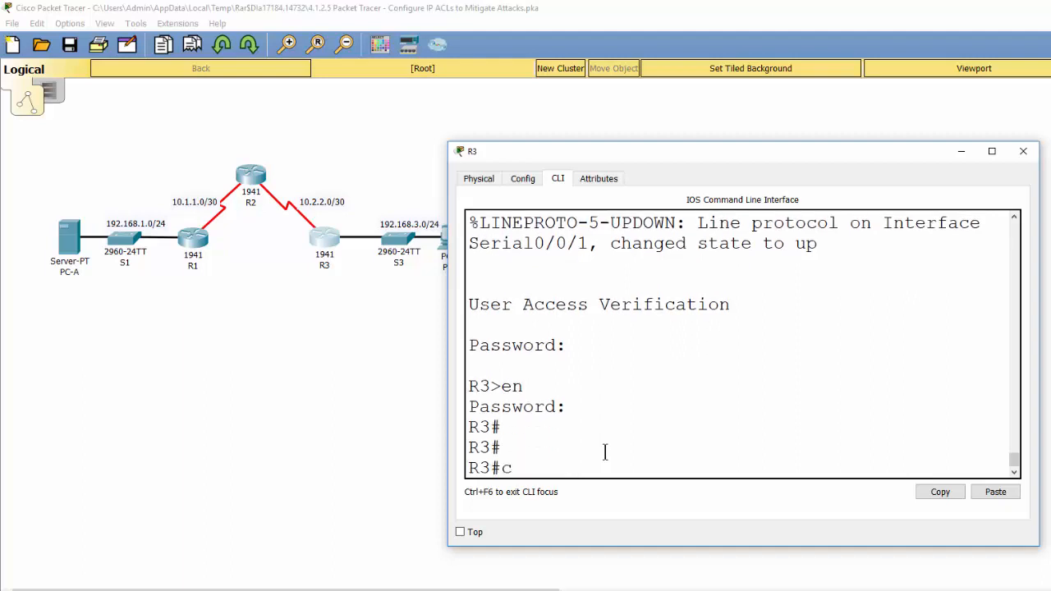
pyautogui.press('Return')
# - Create access list 110 on R3 with permit ip 192.168.3.0 0.0.0.255 any
pyautogui.write('acc')
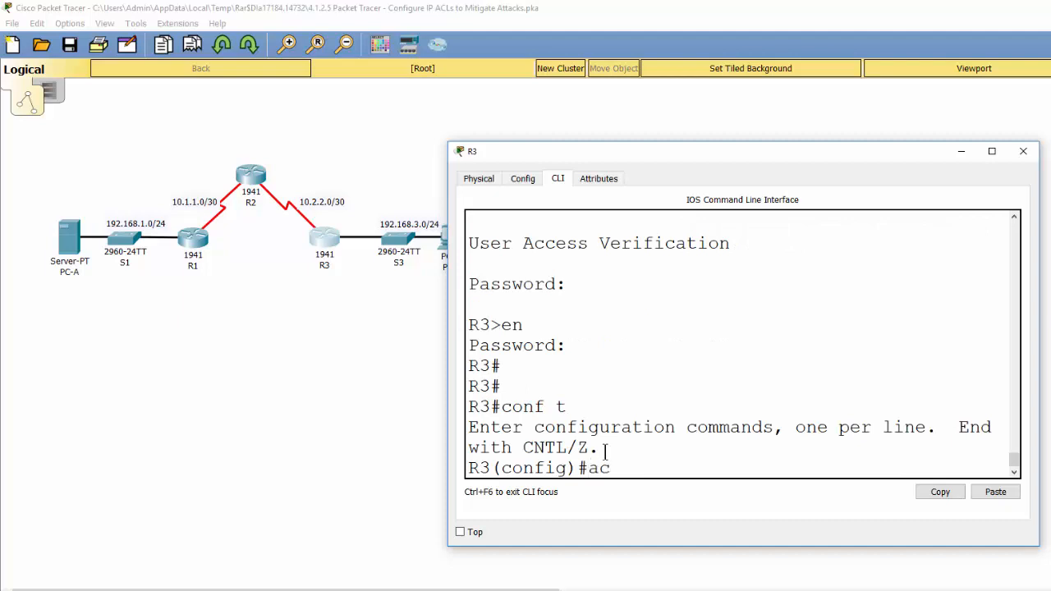
pyautogui.press('Tab')
pyautogui.write('110')
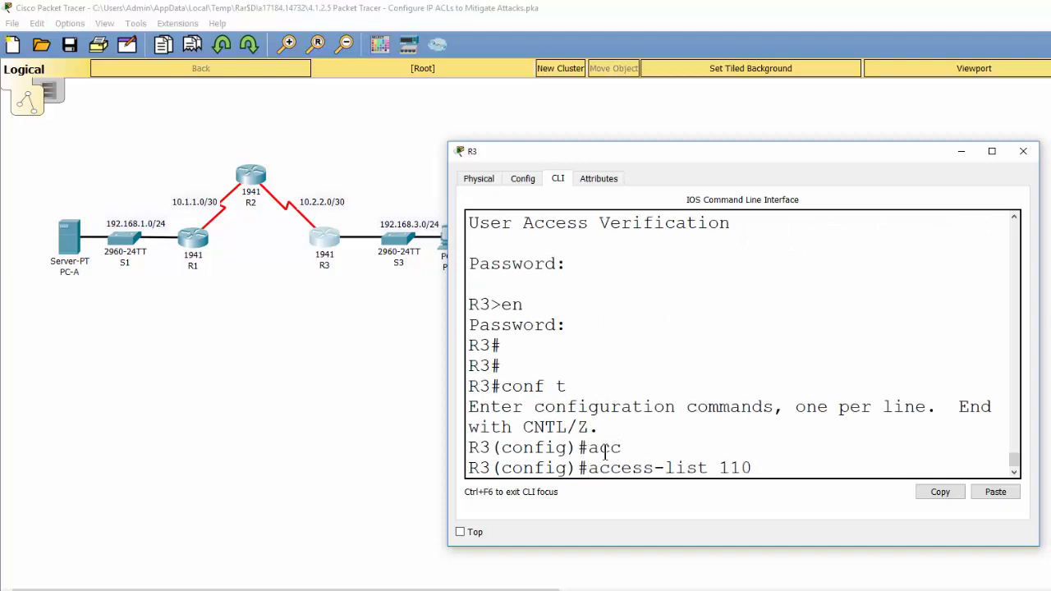
pyautogui.write(' permit ip')
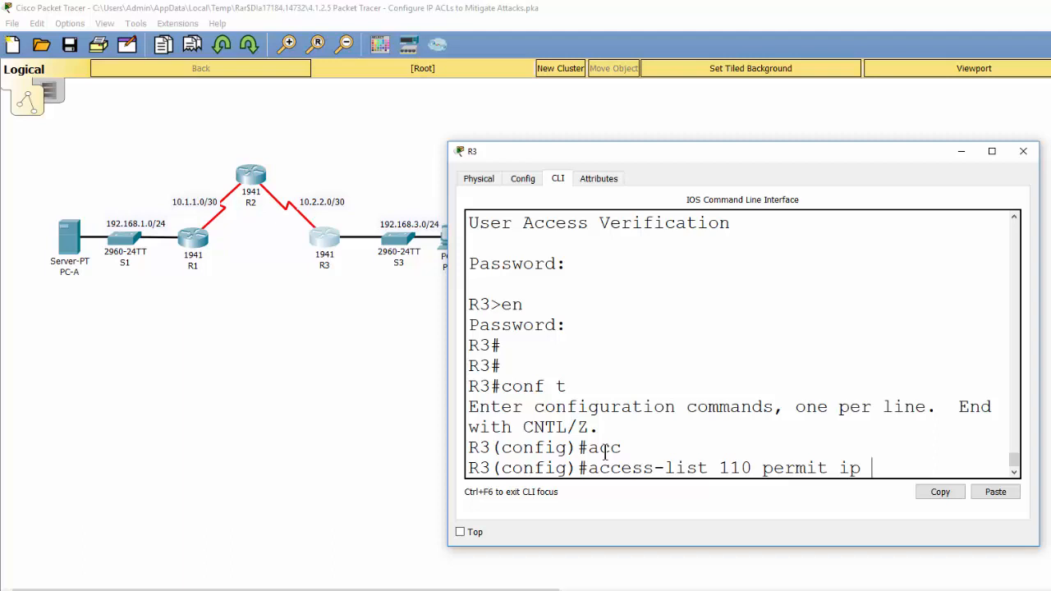
pyautogui.write('192.168.3.0')
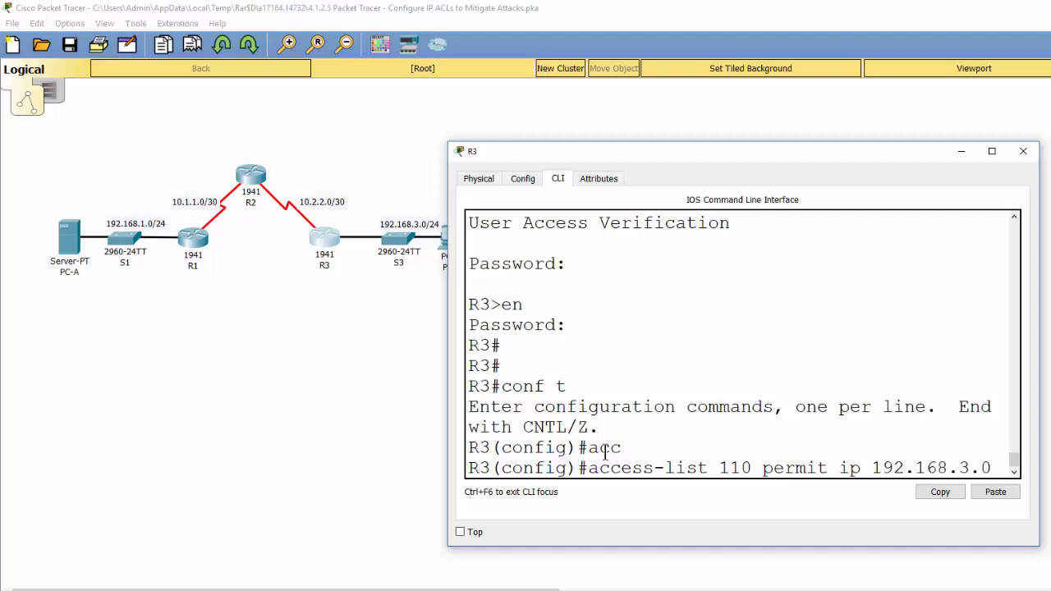
pyautogui.write(' 0.0.0.')
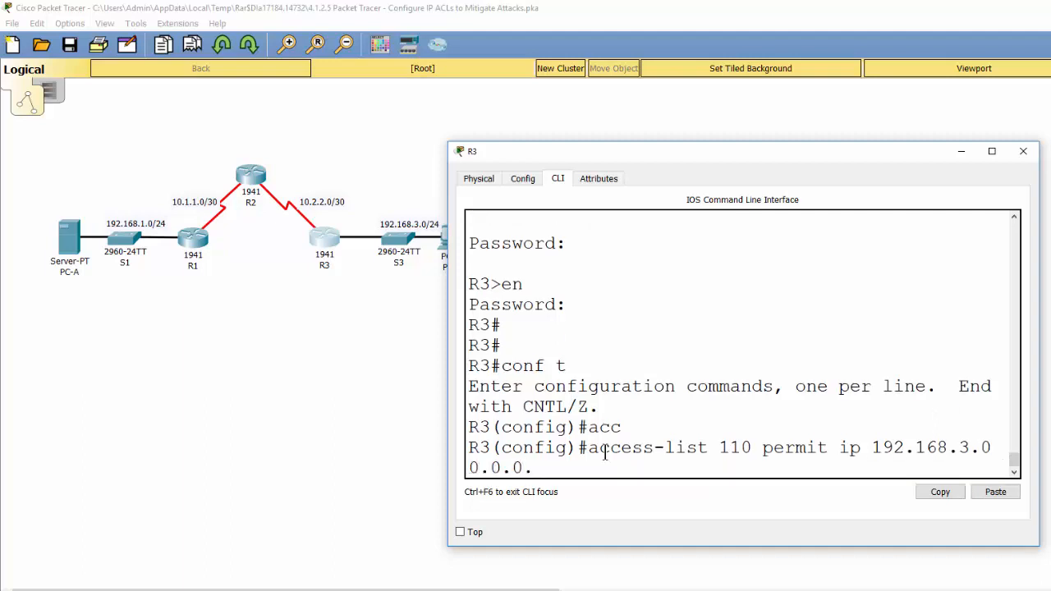
pyautogui.write('255 any')
pyautogui.press('Return')
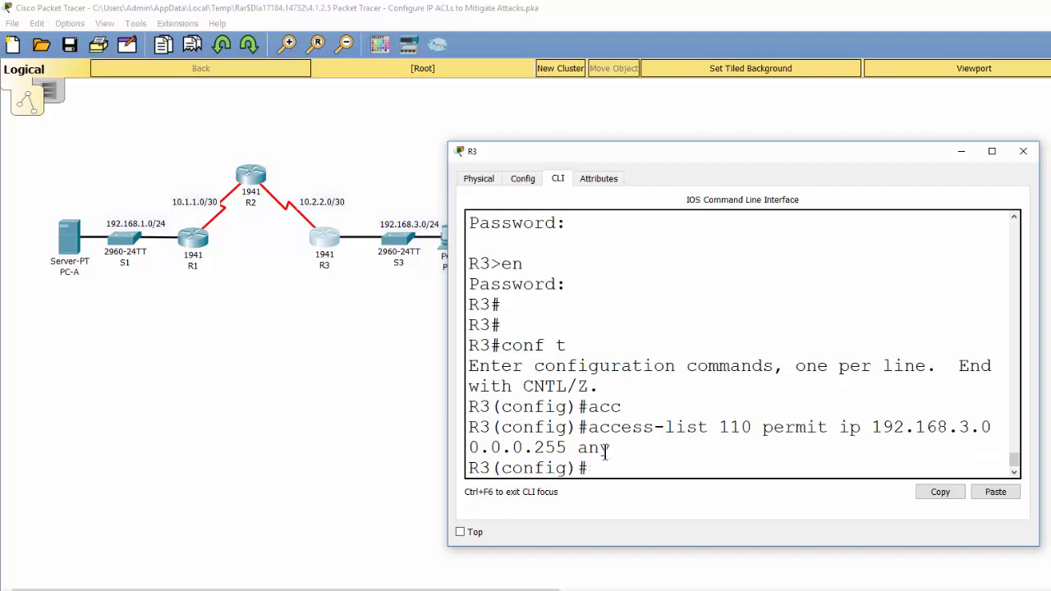
pyautogui.press('Return')
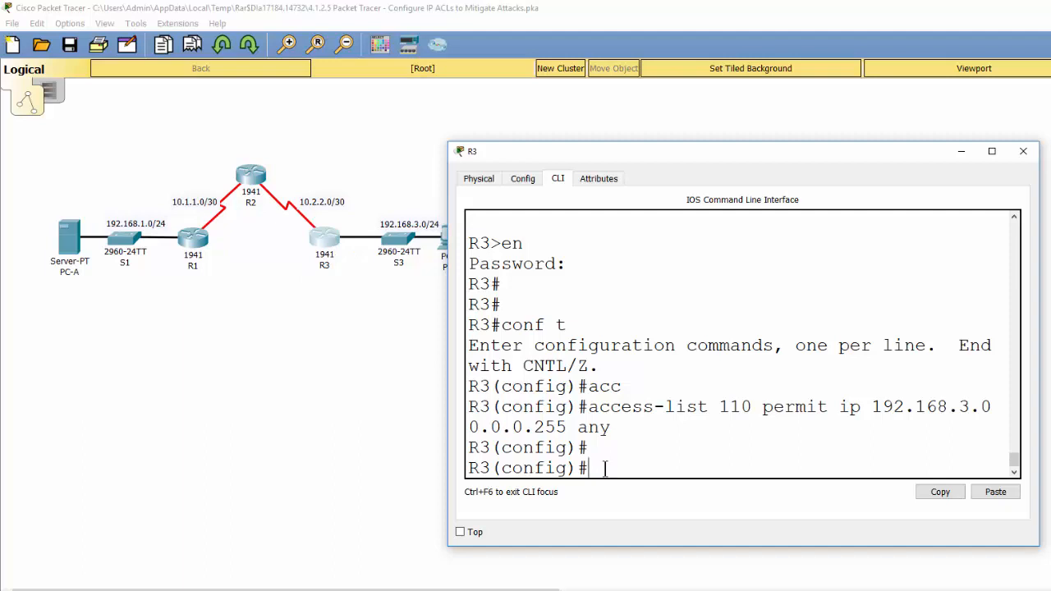
# - Apply access list 110 inbound on R3's interface g0/1 with ip access-group 110 in
pyautogui.write('int g0/1')
pyautogui.press('Return')
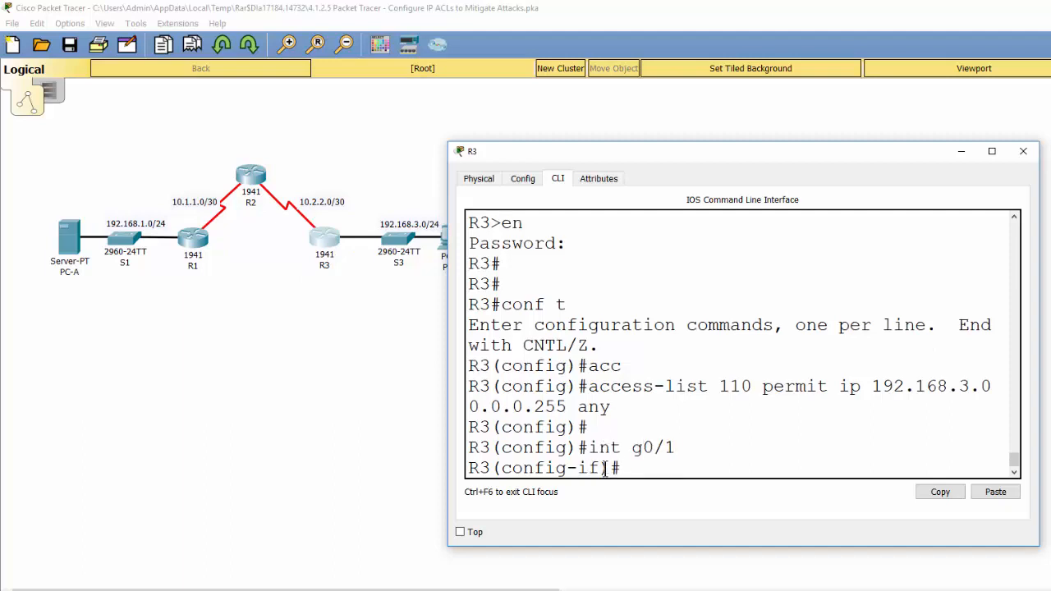
pyautogui.write('ip acc')
pyautogui.press('Tab')
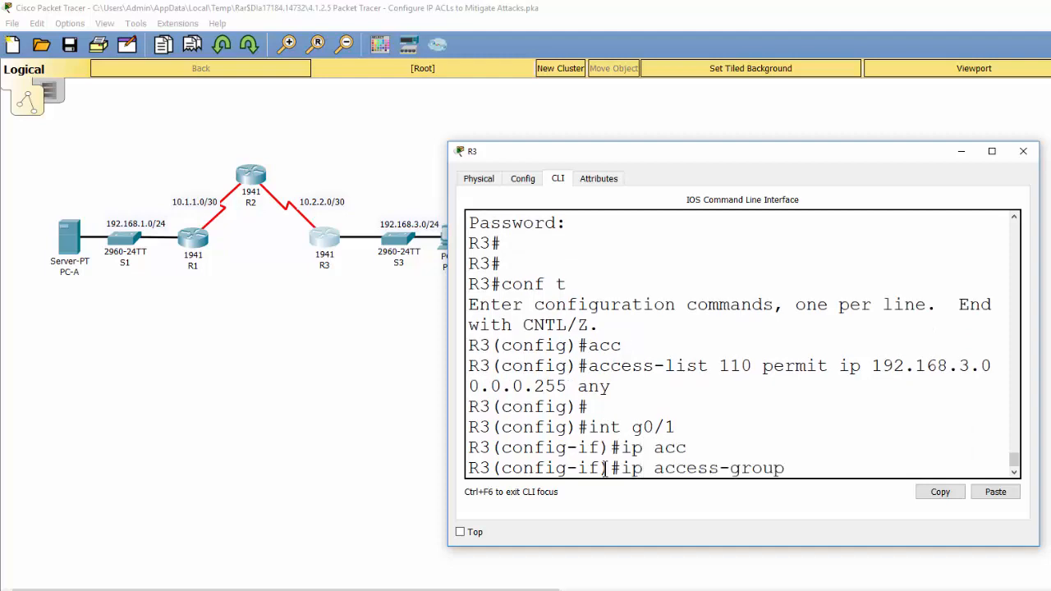
pyautogui.write('110 in')
pyautogui.press('Return')
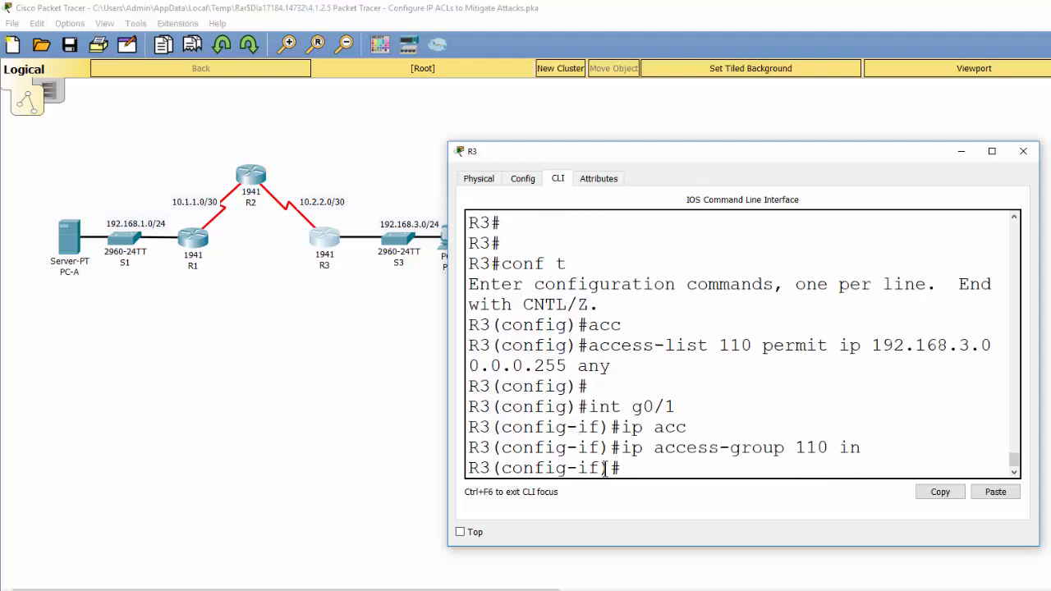
pyautogui.press('Return')
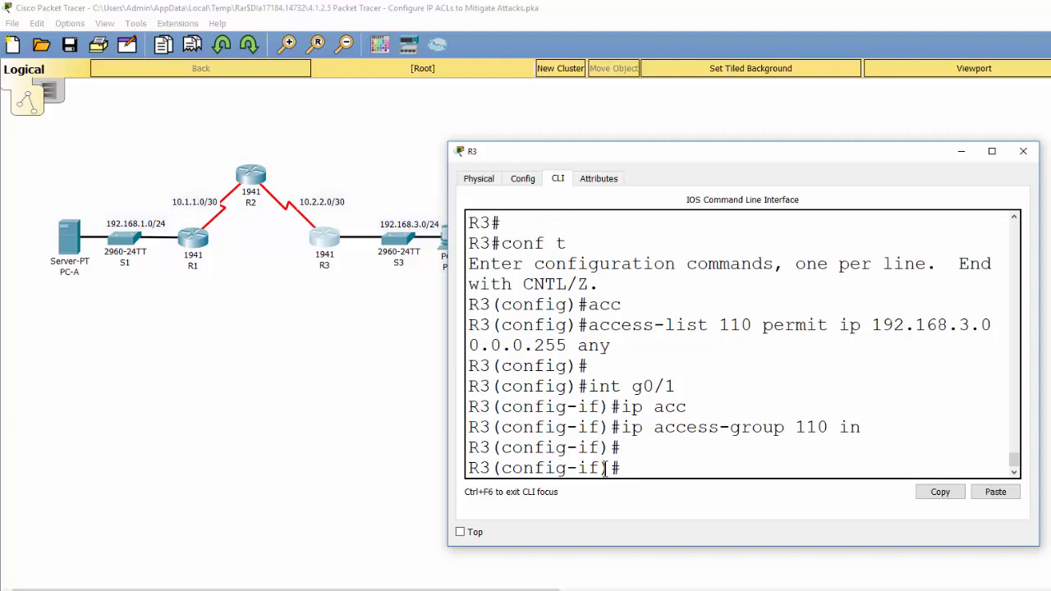
# - Display R3's running configuration with do show run and check the access-group setting under GigabitEthernet0/1
pyautogui.write('do show run')
pyautogui.press('Return')
pyautogui.press('Return')
pyautogui.press('Return')
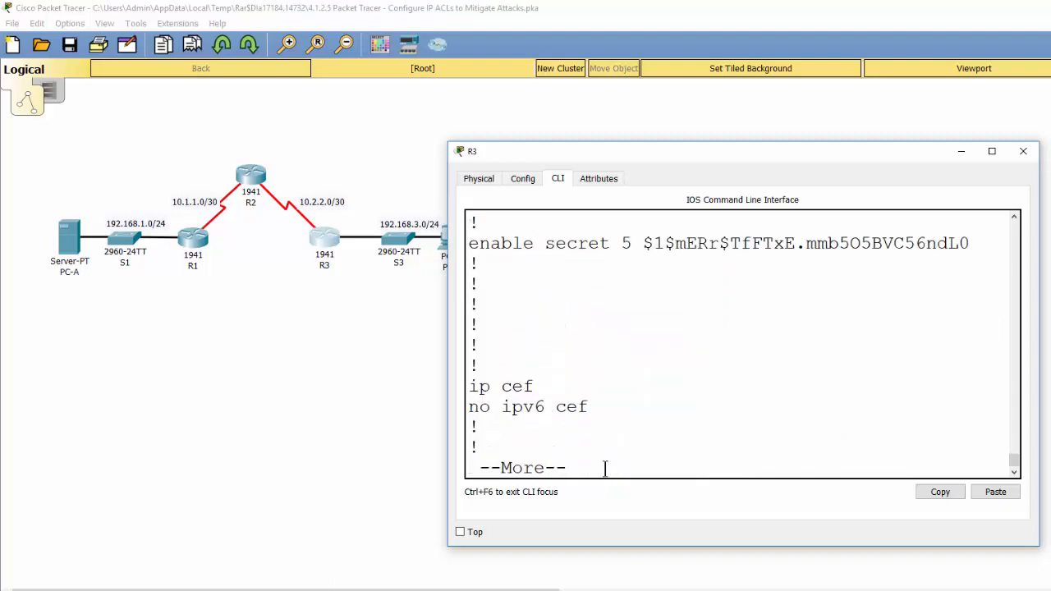
pyautogui.press('Return')
pyautogui.press('Return')
pyautogui.press('Return')
pyautogui.press('Return')
pyautogui.press('Return')
pyautogui.press('Return')
pyautogui.press('Return')
pyautogui.press('Return')
pyautogui.press('Return')
pyautogui.press('Return')
pyautogui.press('Return')
pyautogui.press('Return')
pyautogui.press('Return')
pyautogui.press('Return')
pyautogui.press('Return')
pyautogui.press('Return')
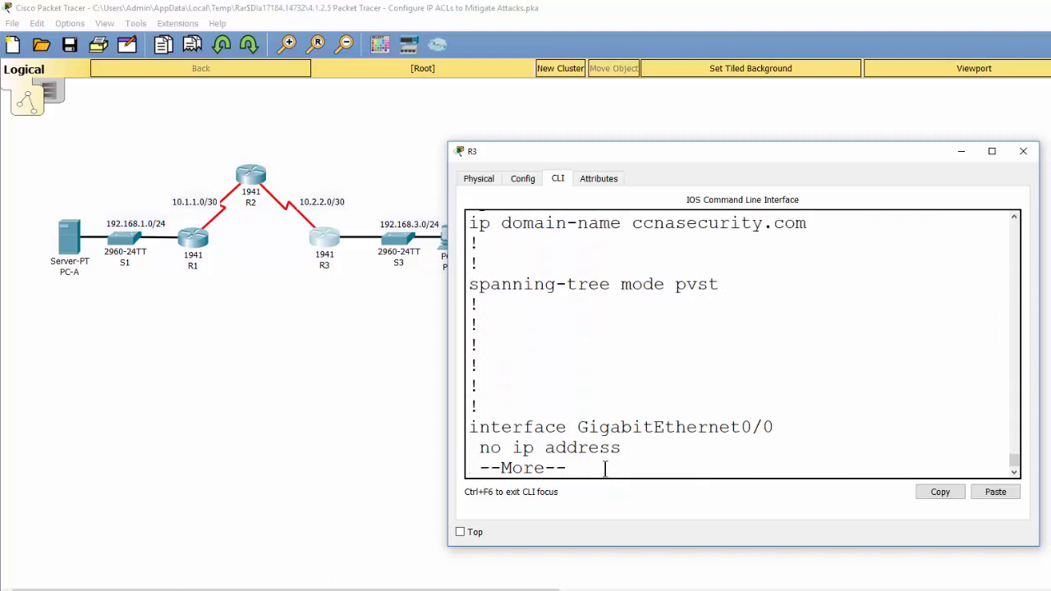
pyautogui.press('Return')
pyautogui.press('Return')
pyautogui.press('Return')
pyautogui.press('Return')
pyautogui.press('Return')
pyautogui.press('Return')
pyautogui.press('Return')
pyautogui.press('Return')
pyautogui.press('Return')
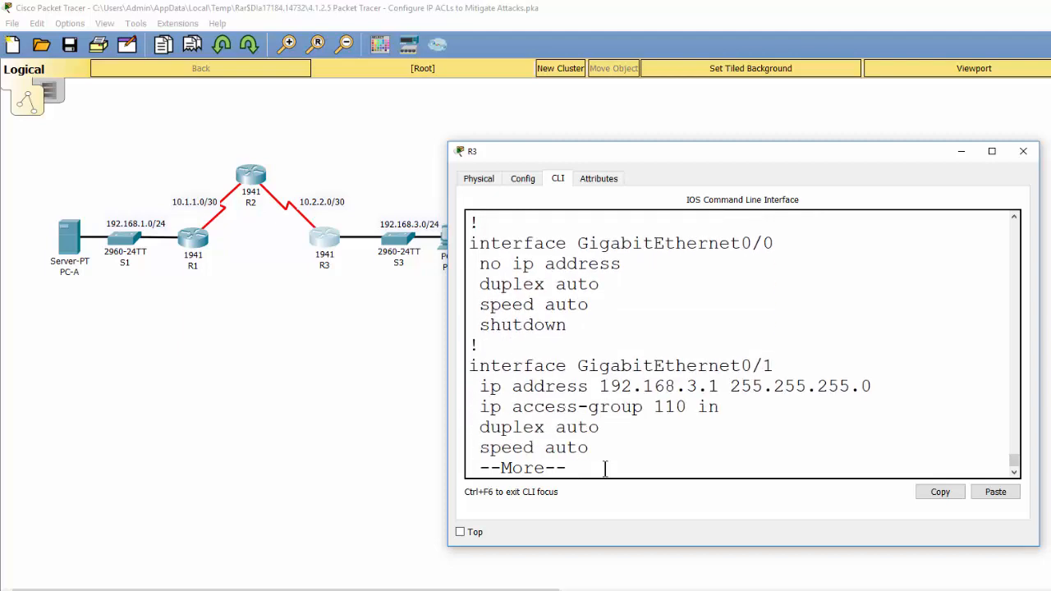
pyautogui.moveTo(577, 366); pyautogui.dragTo(775, 367)
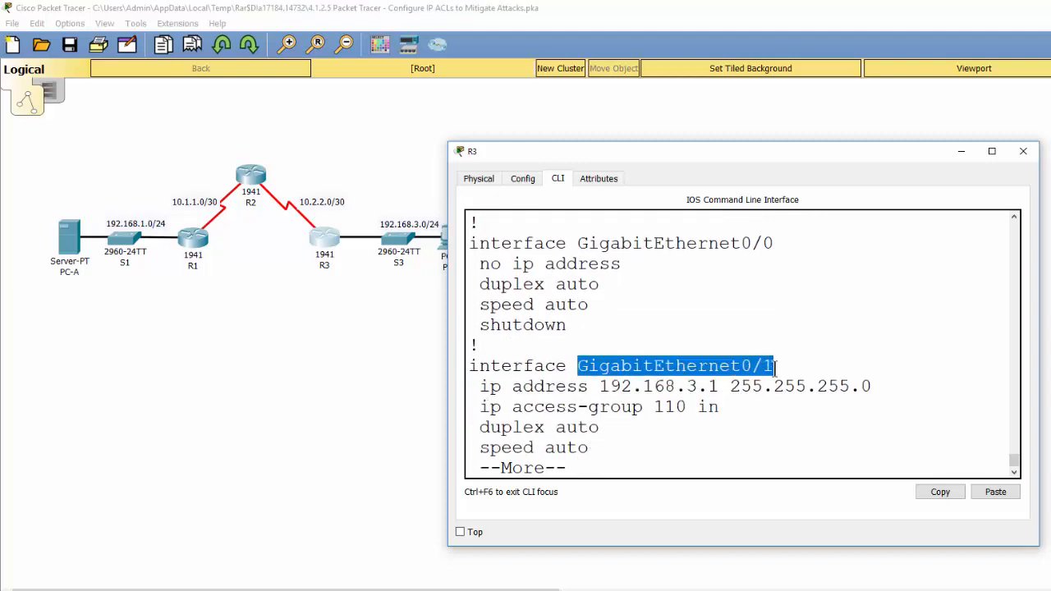
pyautogui.moveTo(479, 408); pyautogui.dragTo(721, 408)
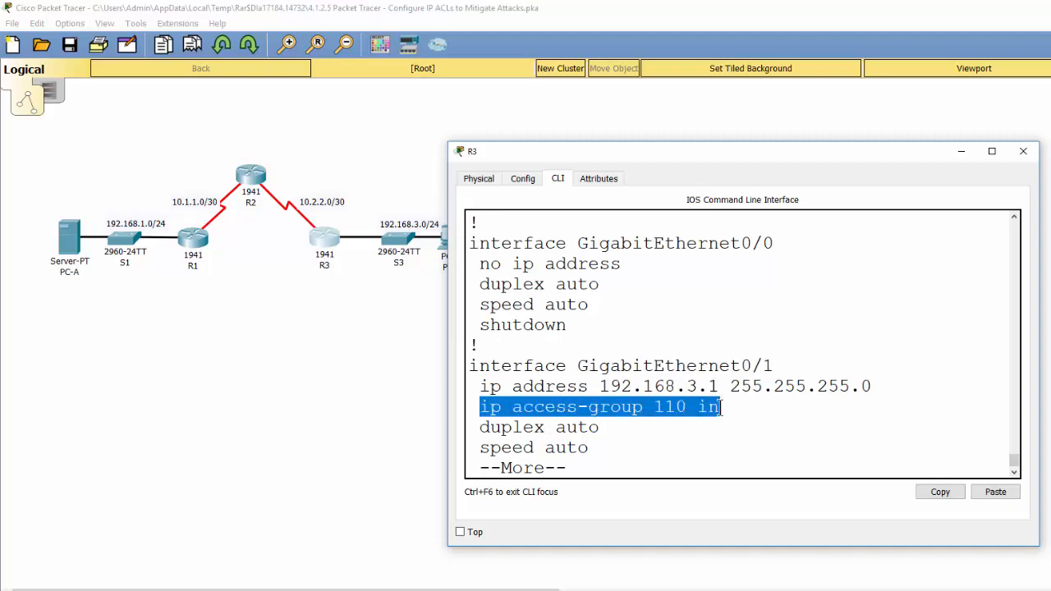
pyautogui.click(667, 408)
pyautogui.doubleClick(667, 407)
pyautogui.click(741, 413)
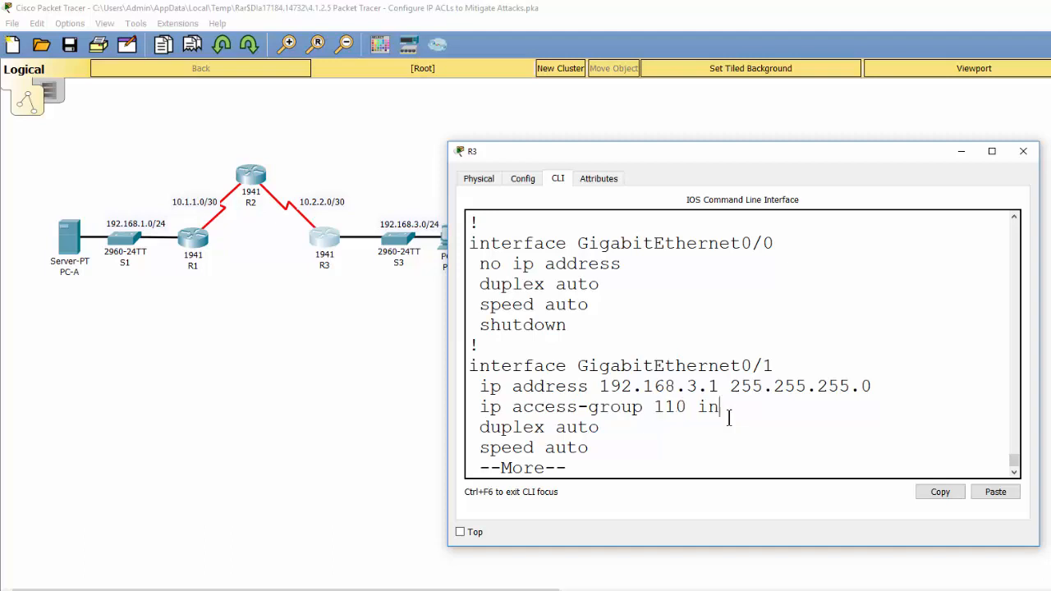
# - Continue through R3's running configuration to the access list section and examine the access-list 110 entry
pyautogui.press('Return')
pyautogui.press('Return')
pyautogui.press('Return')
pyautogui.press('Return')
pyautogui.press('Return')
pyautogui.press('Return')
pyautogui.press('Return')
pyautogui.press('Return')
pyautogui.press('Return')
pyautogui.press('Return')
pyautogui.press('Return')
pyautogui.press('Return')
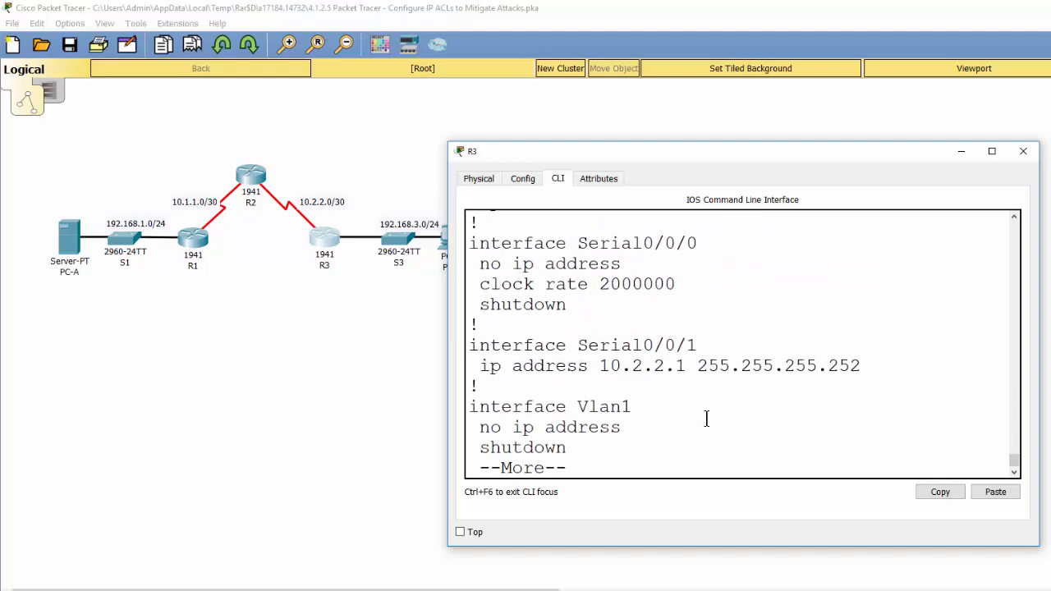
pyautogui.press('Return')
pyautogui.press('Return')
pyautogui.press('Return')
pyautogui.press('Return')
pyautogui.press('Return')
pyautogui.press('Return')
pyautogui.press('Return')
pyautogui.press('Return')
pyautogui.press('Return')
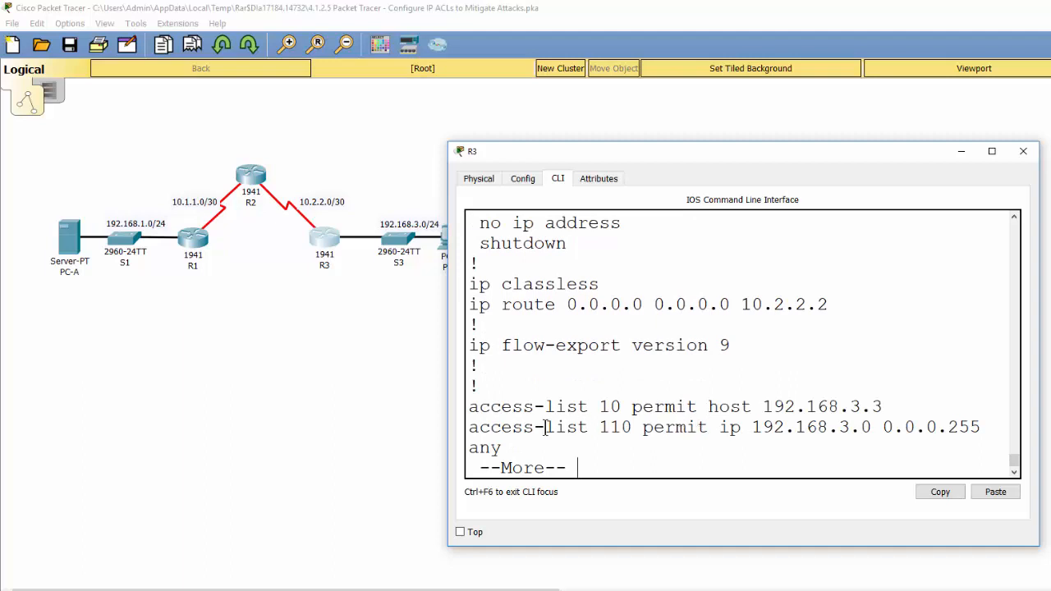
pyautogui.moveTo(469, 428); pyautogui.dragTo(530, 443)
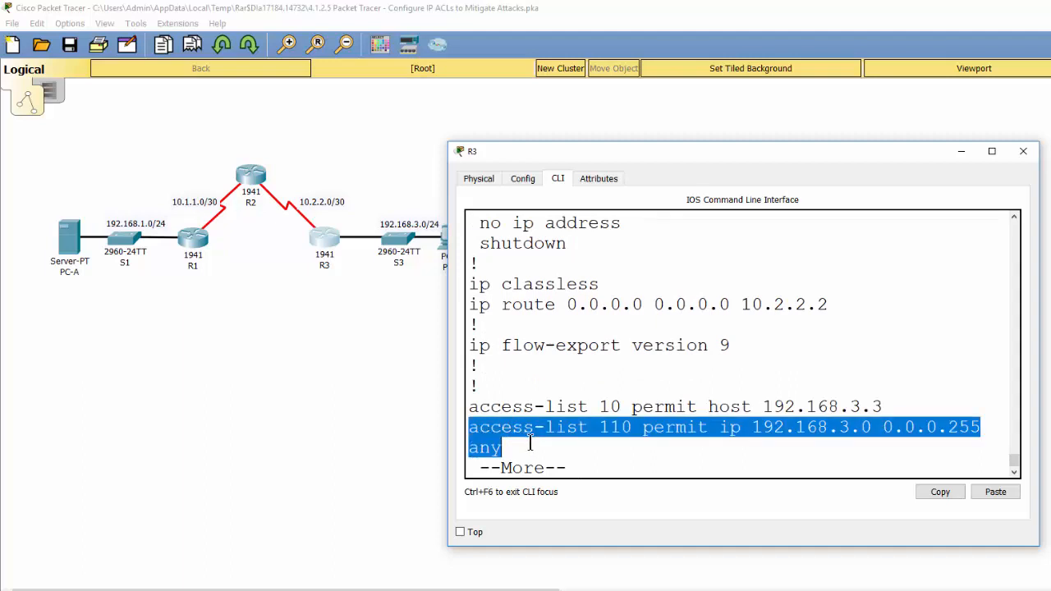
pyautogui.click(670, 470)
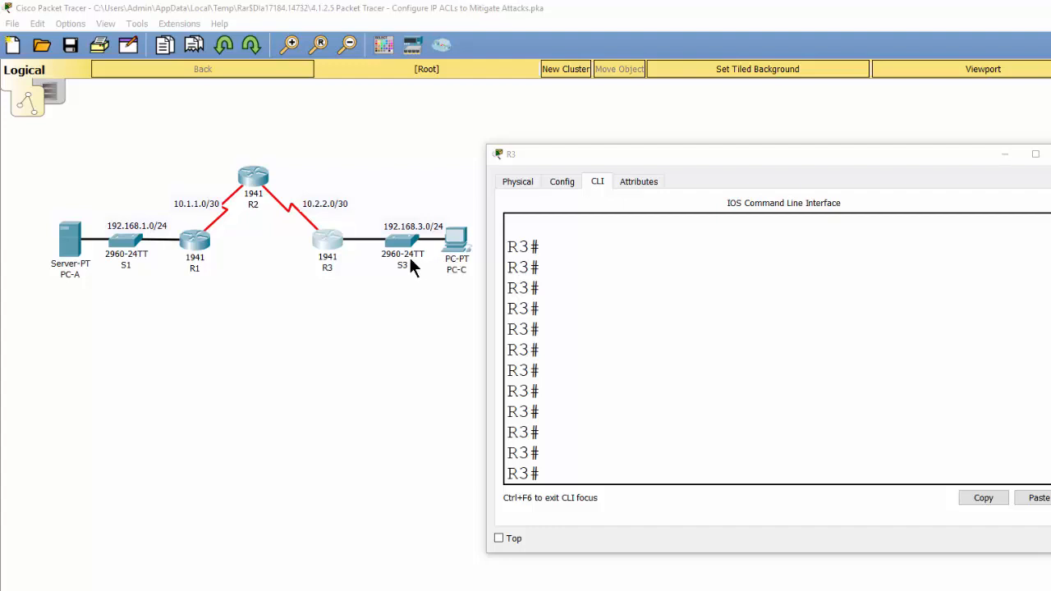
# - In R3's global configuration, add access-list 100 permit tcp 10.0.0.0 0.255.255.255 eq 22 host 192.168.3.3
pyautogui.click(587, 466)
pyautogui.write('conf t')
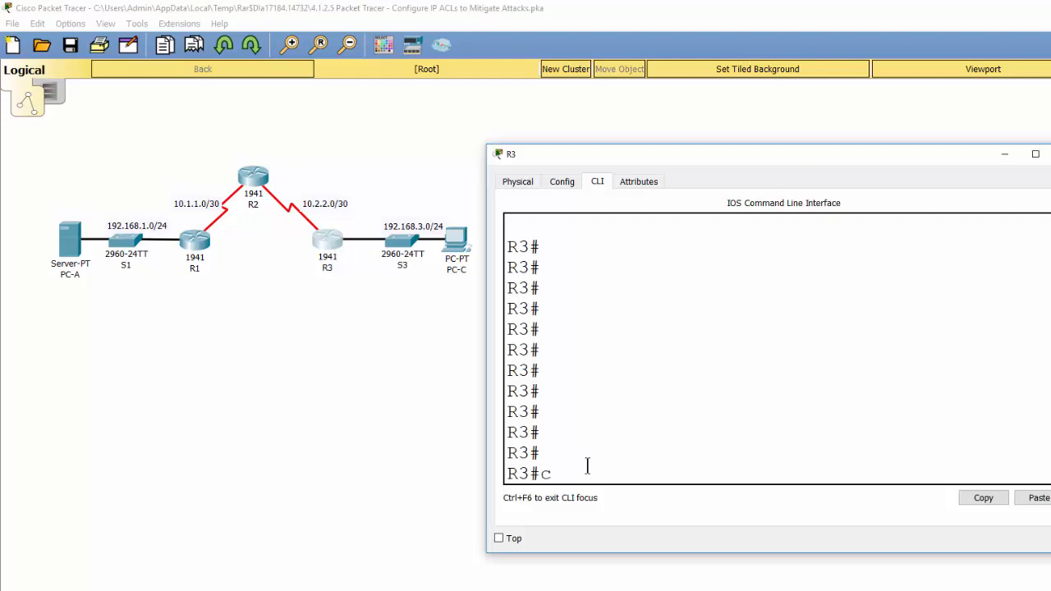
pyautogui.press('Return')
pyautogui.write('acc')
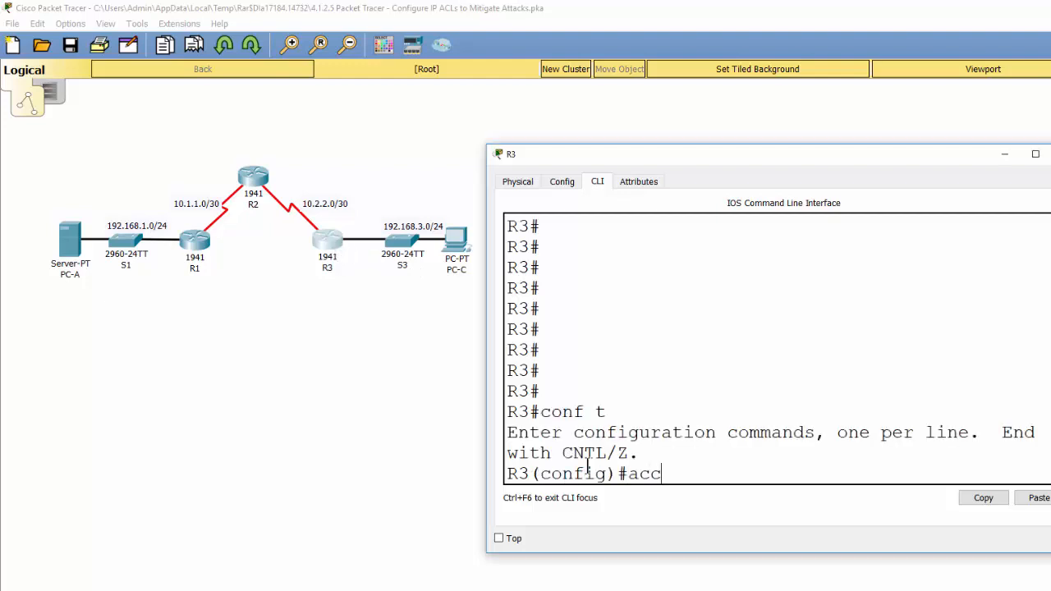
pyautogui.press('Tab')
pyautogui.write('100')
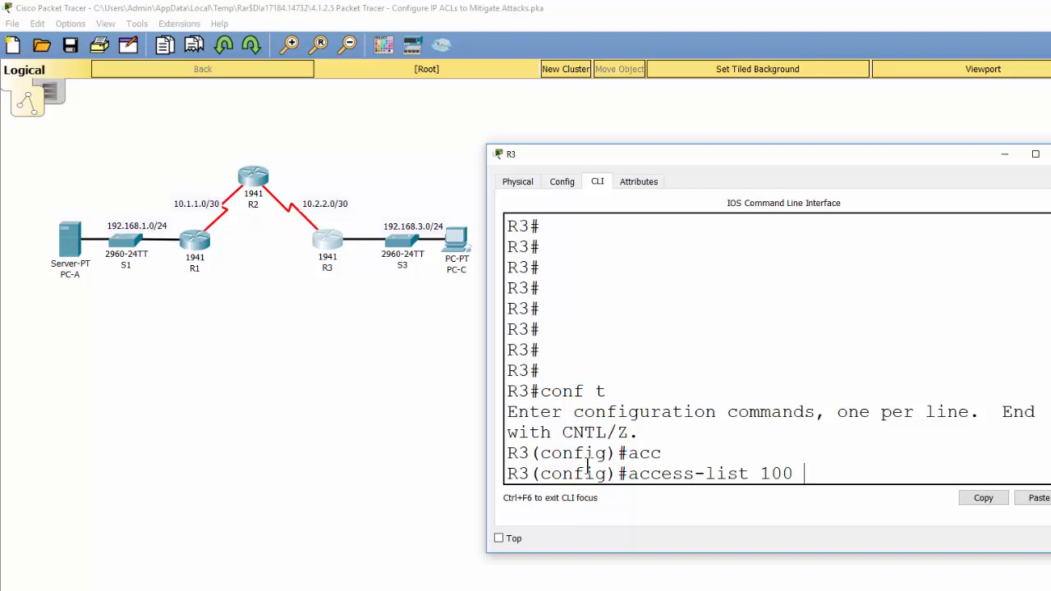
pyautogui.write('permit tcp')
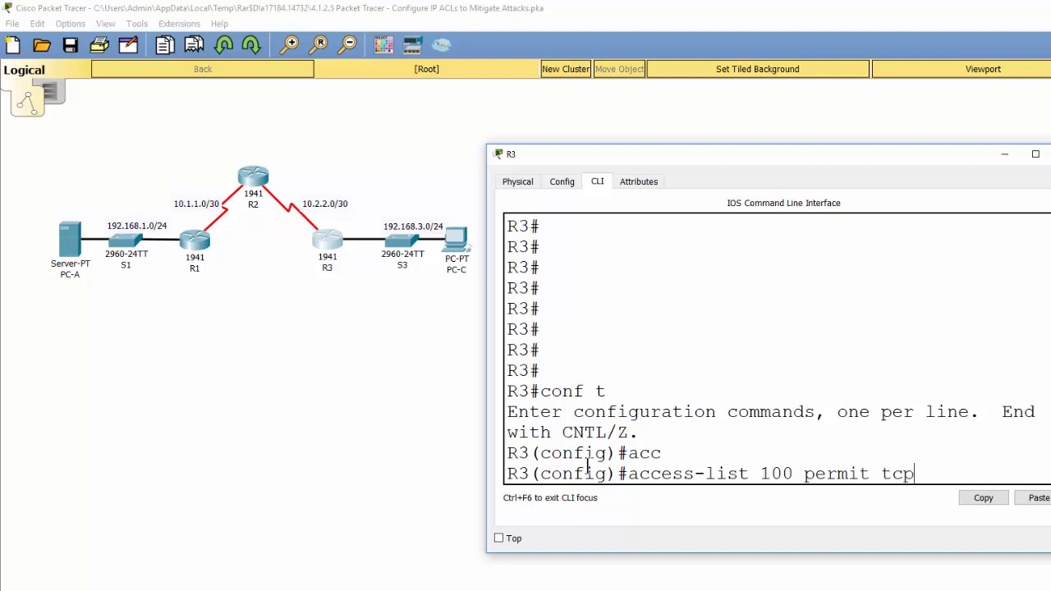
pyautogui.write(' 10.0.0.0 0.255')
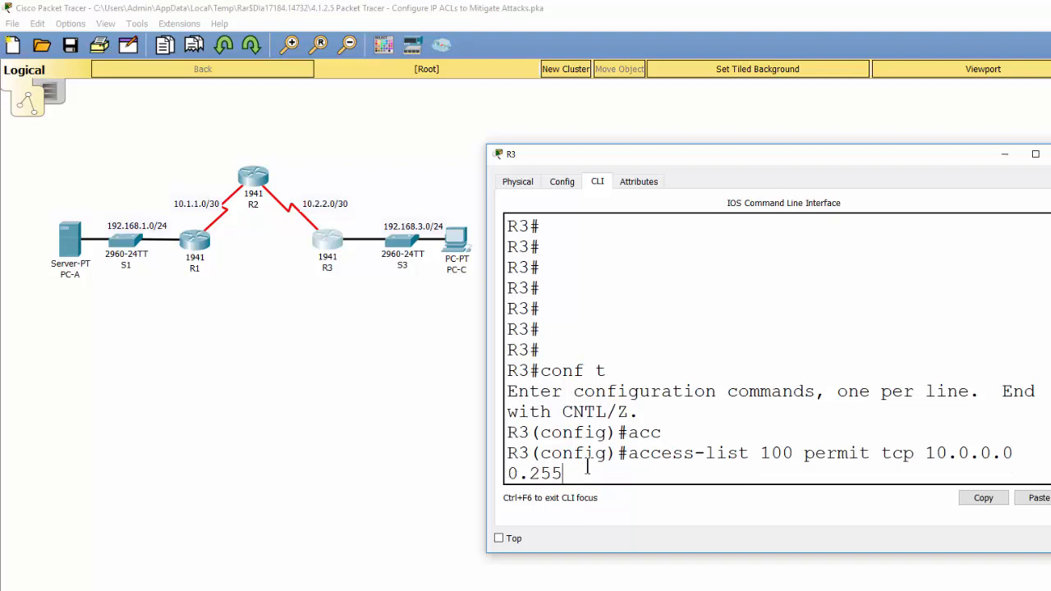
pyautogui.write('.255.255 eq')
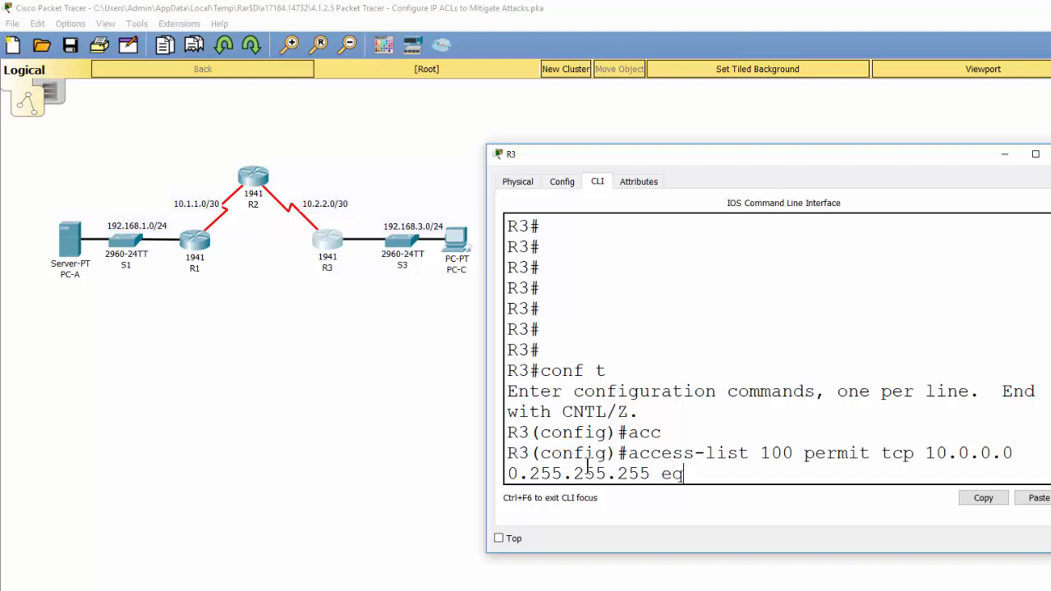
pyautogui.write(' 22')
pyautogui.write('host 192.168')
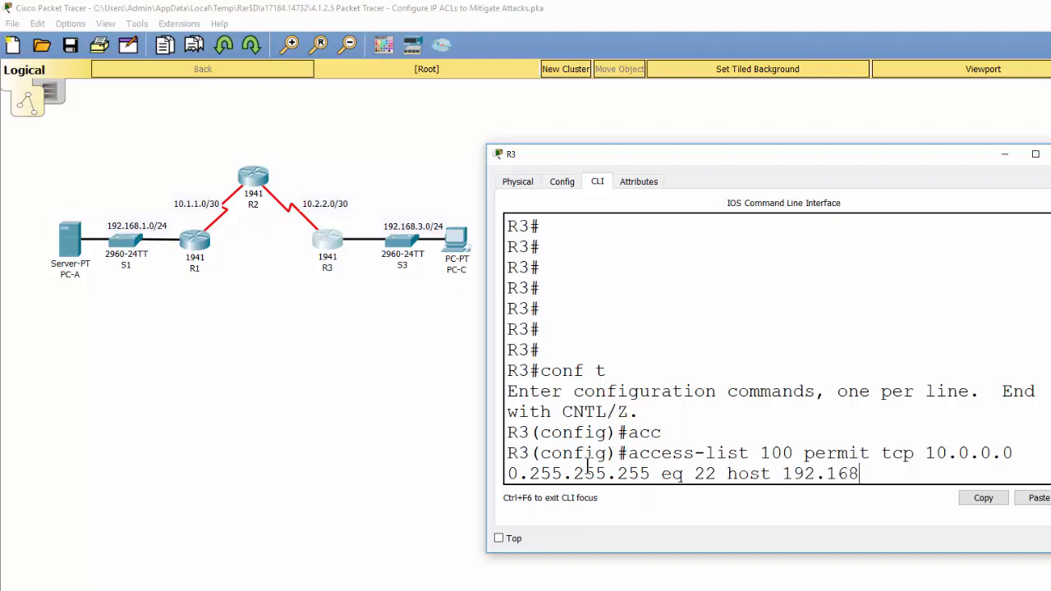
pyautogui.write('.3.3')
pyautogui.press('Return')
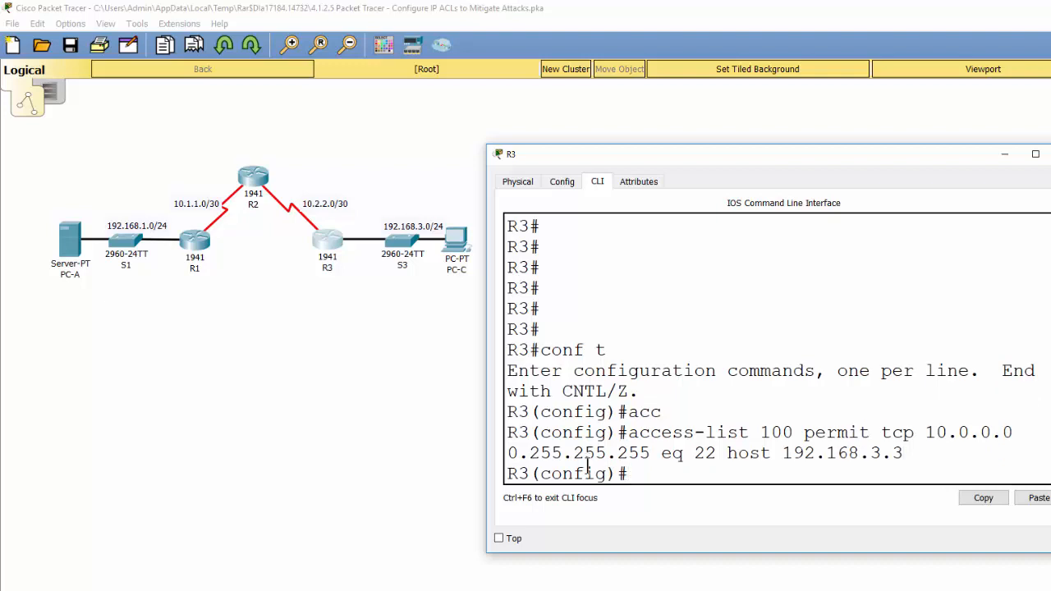
# - Add the entry access-list 100 deny ip 10.0.0.0 0.255.255.255 any on R3, reusing the permit entry
pyautogui.press('Up')
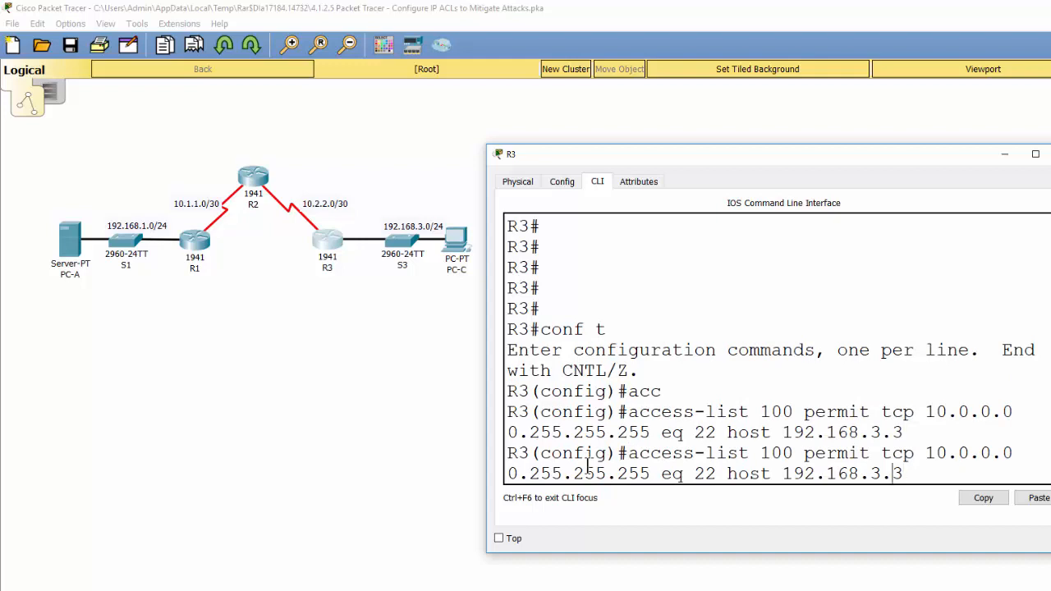
pyautogui.press('Left')
pyautogui.press('Left')
pyautogui.press('Left')
pyautogui.press('Left')
pyautogui.press('Left')
pyautogui.press('Left')
pyautogui.press('Left')
pyautogui.press('Left')
pyautogui.press('Left')
pyautogui.press('Left')
pyautogui.press('Left')
pyautogui.press('Left')
pyautogui.press('Left')
pyautogui.press('Left')
pyautogui.press('Left')
pyautogui.press('Left')
pyautogui.press('Left')
pyautogui.press('Left')
pyautogui.press('Left')
pyautogui.press('Left')
pyautogui.press('Left')
pyautogui.press('Left')
pyautogui.press('Left')
pyautogui.press('Left')
pyautogui.press('Left')
pyautogui.press('Left')
pyautogui.press('Left')
pyautogui.press('Left')
pyautogui.press('Left')
pyautogui.press('Left')
pyautogui.press('Left')
pyautogui.press('Left')
pyautogui.press('Left')
pyautogui.press('Left')
pyautogui.press('Left')
pyautogui.press('Left')
pyautogui.press('BackSpace')
pyautogui.press('BackSpace')
pyautogui.press('BackSpace')
pyautogui.press('BackSpace')
pyautogui.press('BackSpace')
pyautogui.press('BackSpace')
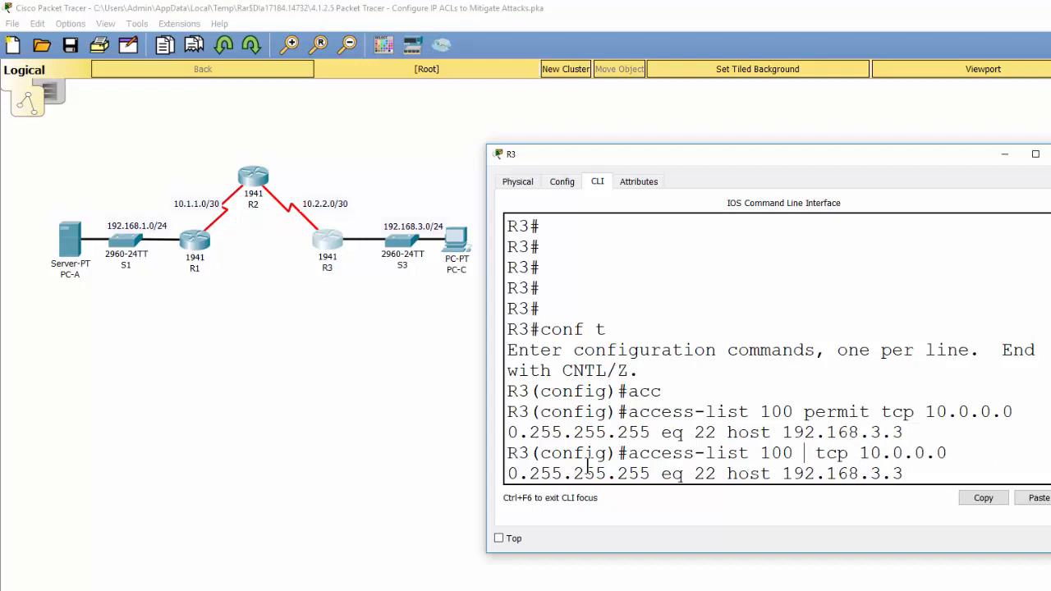
pyautogui.write('deny')
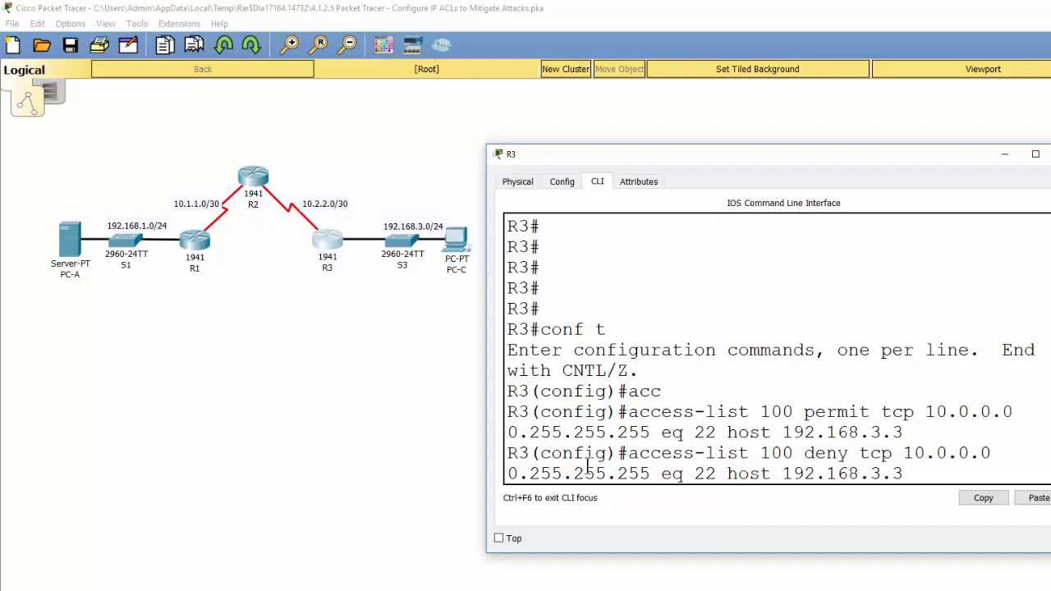
pyautogui.press('Right')
pyautogui.press('Right')
pyautogui.press('Right')
pyautogui.press('BackSpace')
pyautogui.press('BackSpace')
pyautogui.press('BackSpace')
pyautogui.write('ip')
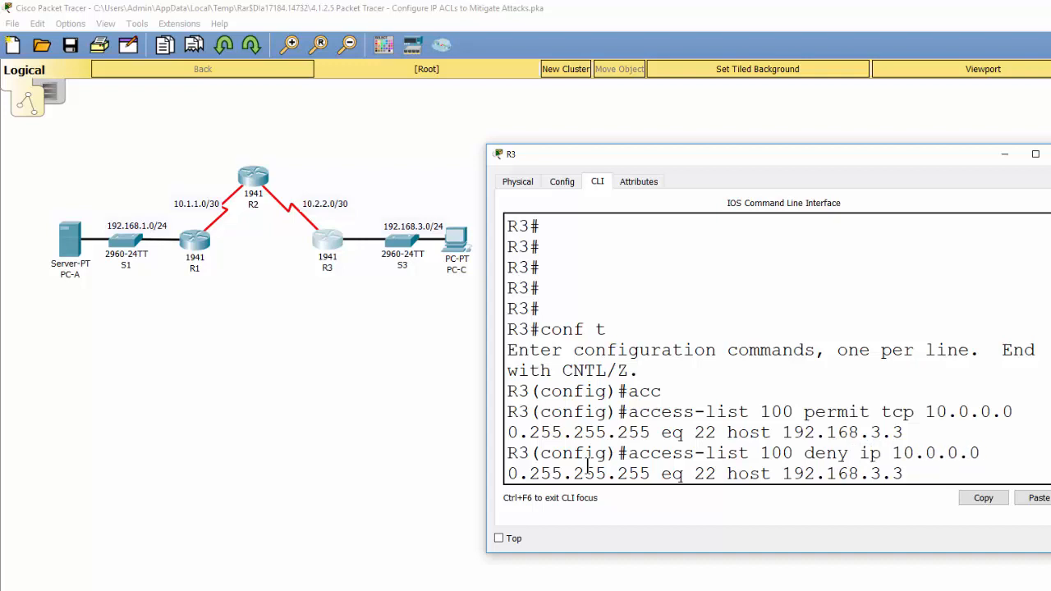
pyautogui.press('Right')
pyautogui.press('Right')
pyautogui.press('Right')
pyautogui.press('Right')
pyautogui.press('Right')
pyautogui.press('Right')
pyautogui.press('Right')
pyautogui.press('Right')
pyautogui.press('Right')
pyautogui.press('Right')
pyautogui.press('Right')
pyautogui.press('Right')
pyautogui.press('Right')
pyautogui.press('Right')
pyautogui.press('Left')
pyautogui.press('Right')
pyautogui.press('Right')
pyautogui.press('Right')
pyautogui.press('Right')
pyautogui.press('Right')
pyautogui.press('Right')
pyautogui.press('Right')
pyautogui.press('Right')
pyautogui.press('Right')
pyautogui.press('Right')
pyautogui.press('Right')
pyautogui.press('Right')
pyautogui.press('Right')
pyautogui.press('Right')
pyautogui.press('Right')
pyautogui.press('Right')
pyautogui.press('Right')
pyautogui.press('Right')
pyautogui.press('Right')
pyautogui.press('Right')
pyautogui.press('BackSpace')
pyautogui.press('BackSpace')
pyautogui.press('BackSpace')
pyautogui.press('BackSpace')
pyautogui.press('BackSpace')
pyautogui.press('BackSpace')
pyautogui.press('BackSpace')
pyautogui.press('BackSpace')
pyautogui.press('BackSpace')
pyautogui.press('BackSpace')
pyautogui.press('BackSpace')
pyautogui.press('BackSpace')
pyautogui.press('BackSpace')
pyautogui.press('BackSpace')
pyautogui.press('BackSpace')
pyautogui.press('BackSpace')
pyautogui.press('BackSpace')
pyautogui.press('BackSpace')
pyautogui.press('BackSpace')
pyautogui.press('BackSpace')
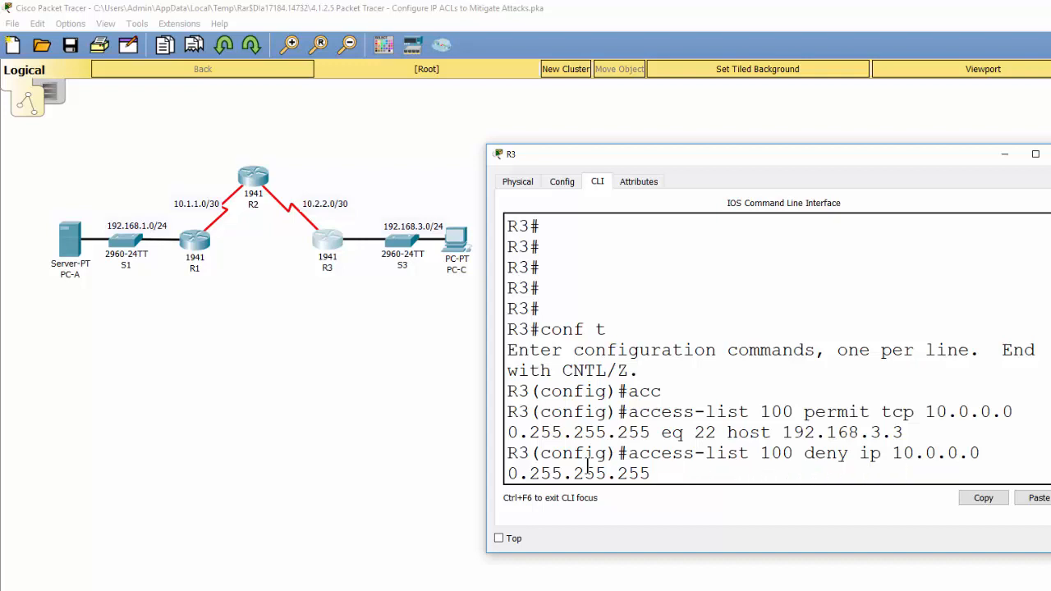
pyautogui.write('any')
pyautogui.press('Return')
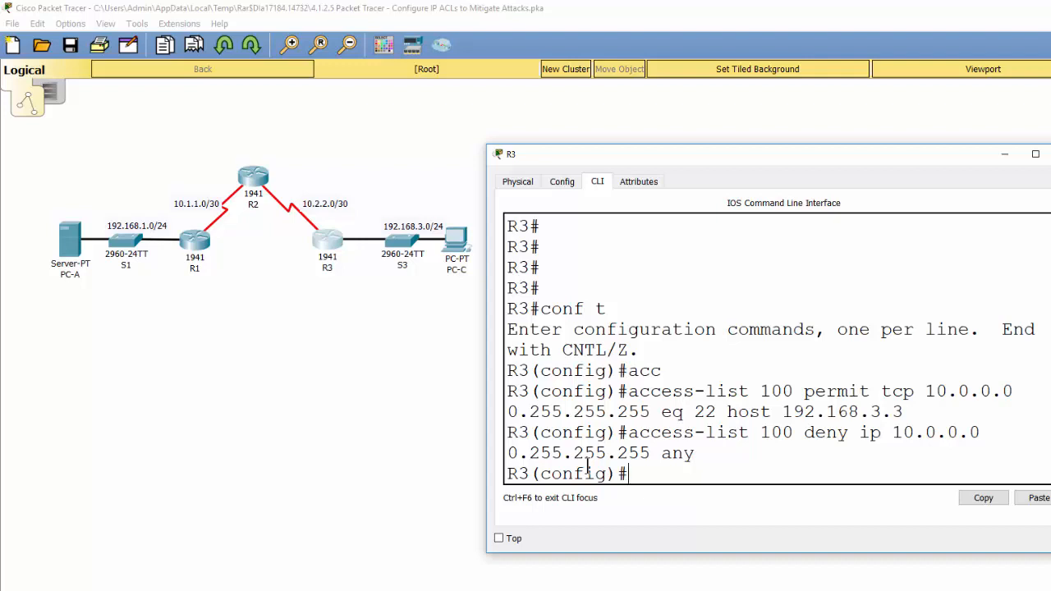
# - Add the entry access-list 100 deny ip 172.16.0.0 0.15.255.255 any on R3, reusing the preceding deny entry
pyautogui.press('Up')
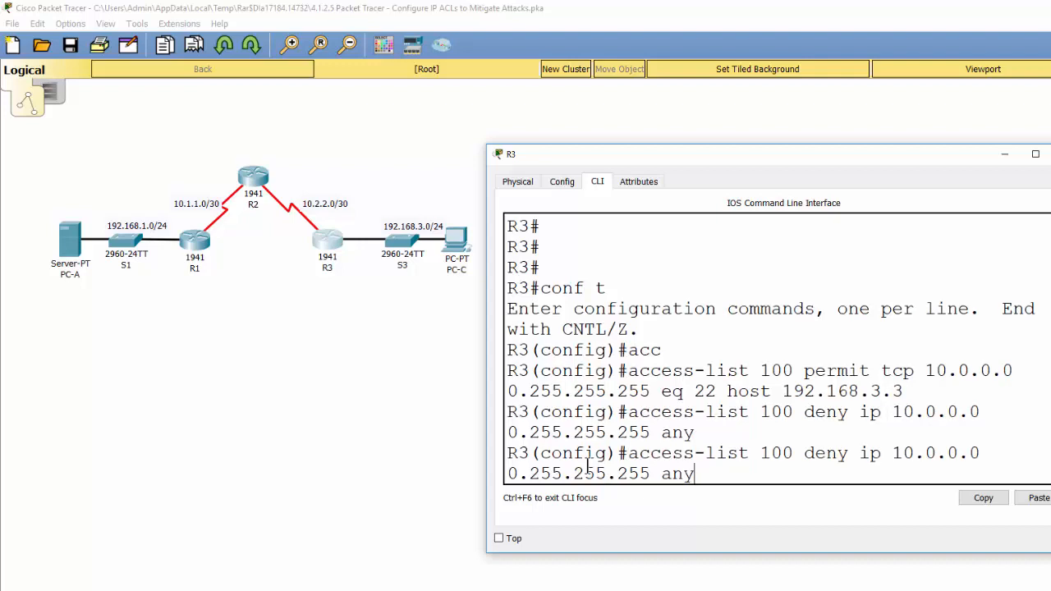
pyautogui.press('Left')
pyautogui.press('Left')
pyautogui.press('Left')
pyautogui.press('Left')
pyautogui.press('Left')
pyautogui.press('Left')
pyautogui.press('Left')
pyautogui.press('Left')
pyautogui.press('Left')
pyautogui.press('Left')
pyautogui.press('Left')
pyautogui.press('Left')
pyautogui.press('Left')
pyautogui.press('Left')
pyautogui.press('Left')
pyautogui.press('Left')
pyautogui.press('Left')
pyautogui.press('Left')
pyautogui.press('Left')
pyautogui.press('Left')
pyautogui.press('Right')
pyautogui.press('Right')
pyautogui.press('Right')
pyautogui.press('Delete')
pyautogui.write('72')
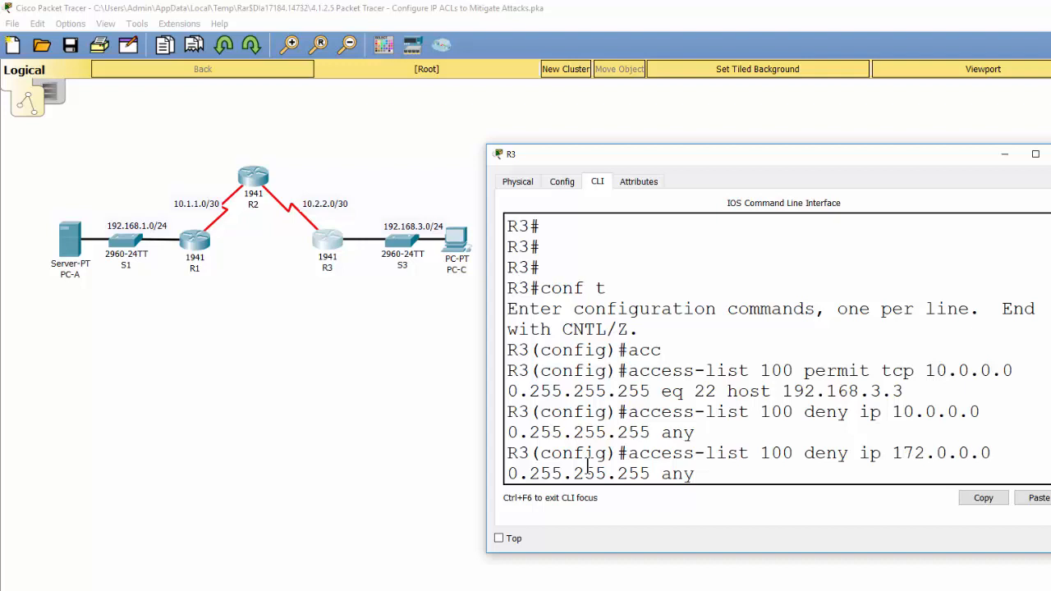
pyautogui.press('Right')
pyautogui.press('Right')
pyautogui.press('BackSpace')
pyautogui.write('16')
pyautogui.press('Right')
pyautogui.press('Right')
pyautogui.press('Right')
pyautogui.press('Right')
pyautogui.press('BackSpace')
pyautogui.press('BackSpace')
pyautogui.press('BackSpace')
pyautogui.write('15')
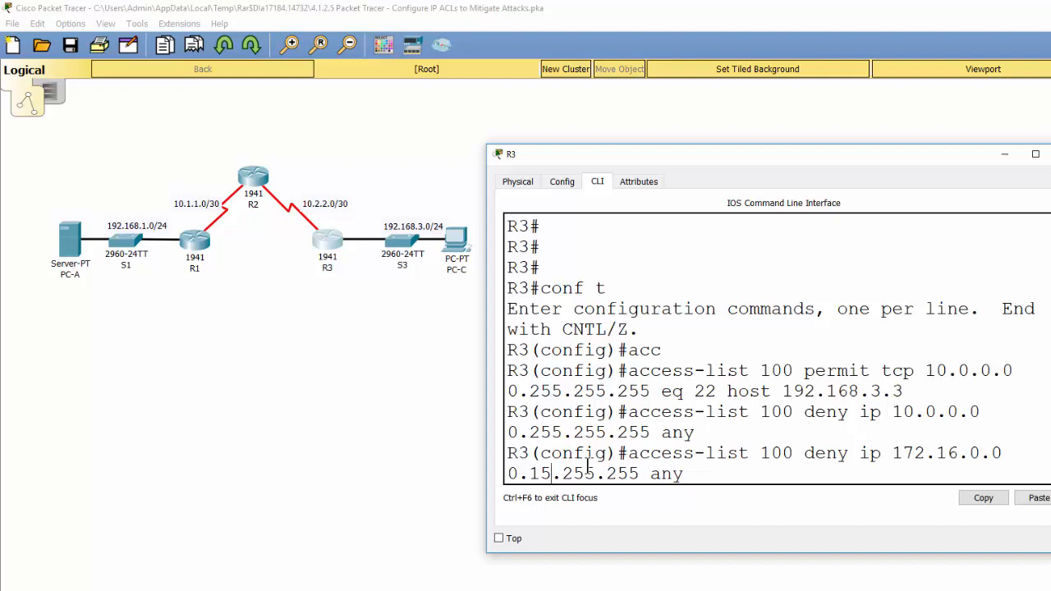
pyautogui.press('Return')
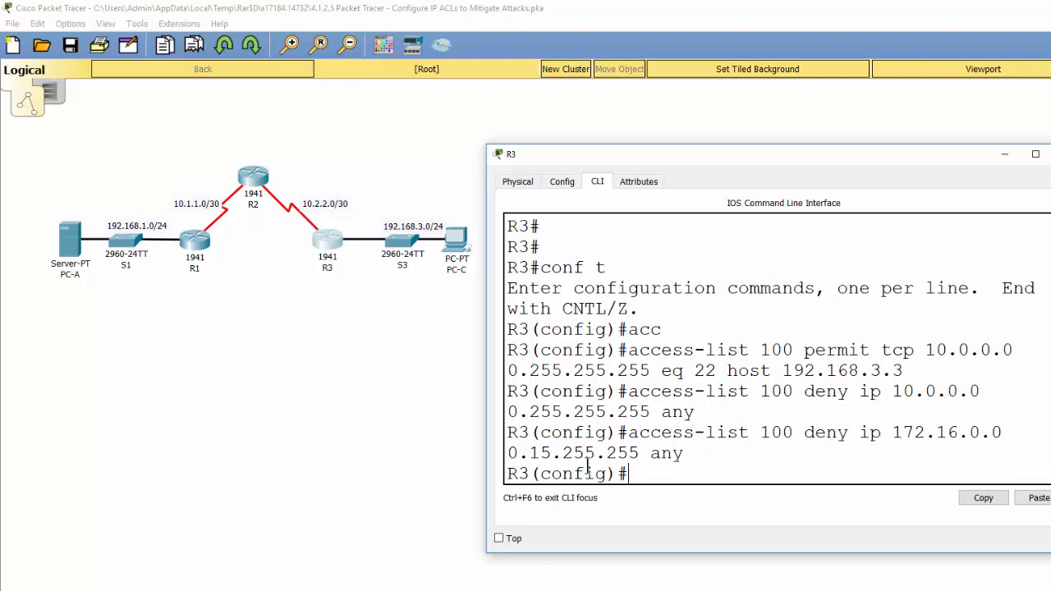
# - Add the entry access-list 100 deny ip 192.168.0.0 0.255.255.255 any on R3, reusing the preceding 172.16.0.0 deny entry
pyautogui.press('Up')
pyautogui.press('Left')
pyautogui.press('Left')
pyautogui.press('Left')
pyautogui.press('Left')
pyautogui.press('Left')
pyautogui.press('Left')
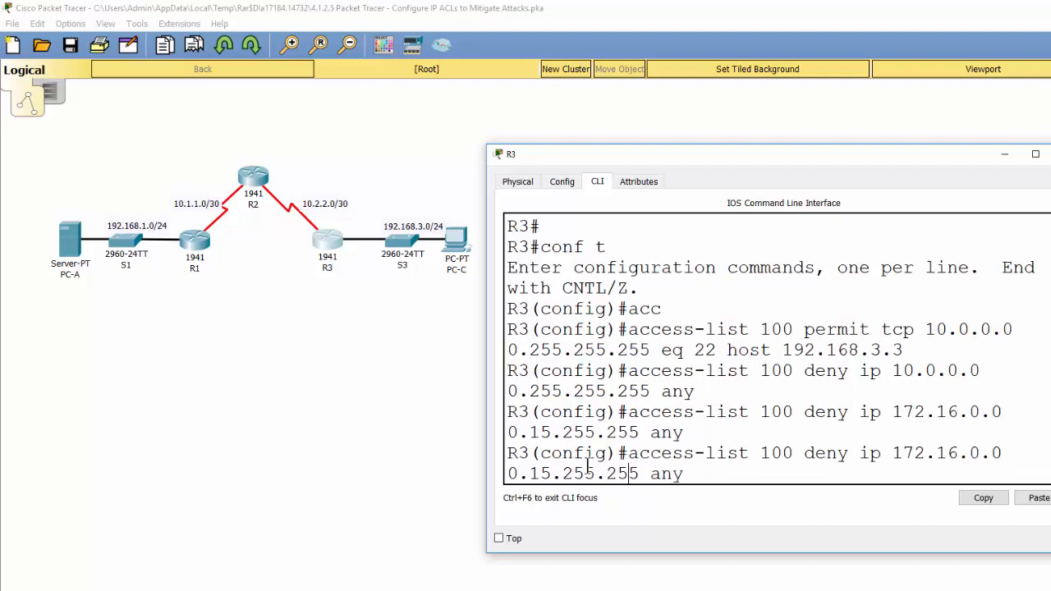
pyautogui.press('Left')
pyautogui.press('Left')
pyautogui.press('Left')
pyautogui.press('Left')
pyautogui.press('Left')
pyautogui.press('Left')
pyautogui.press('Left')
pyautogui.press('Left')
pyautogui.press('Left')
pyautogui.press('Left')
pyautogui.press('Left')
pyautogui.press('Left')
pyautogui.press('Left')
pyautogui.press('Left')
pyautogui.press('Left')
pyautogui.press('Left')
pyautogui.press('Left')
pyautogui.press('Left')
pyautogui.press('Left')
pyautogui.press('BackSpace')
pyautogui.write('9')
pyautogui.press('Right')
pyautogui.press('Right')
pyautogui.press('Right')
pyautogui.press('Right')
pyautogui.write('8')
pyautogui.press('Right')
pyautogui.press('Right')
pyautogui.press('Right')
pyautogui.press('Right')
pyautogui.press('Right')
pyautogui.press('Right')
pyautogui.press('Right')
pyautogui.press('Right')
pyautogui.press('BackSpace')
pyautogui.write('25')
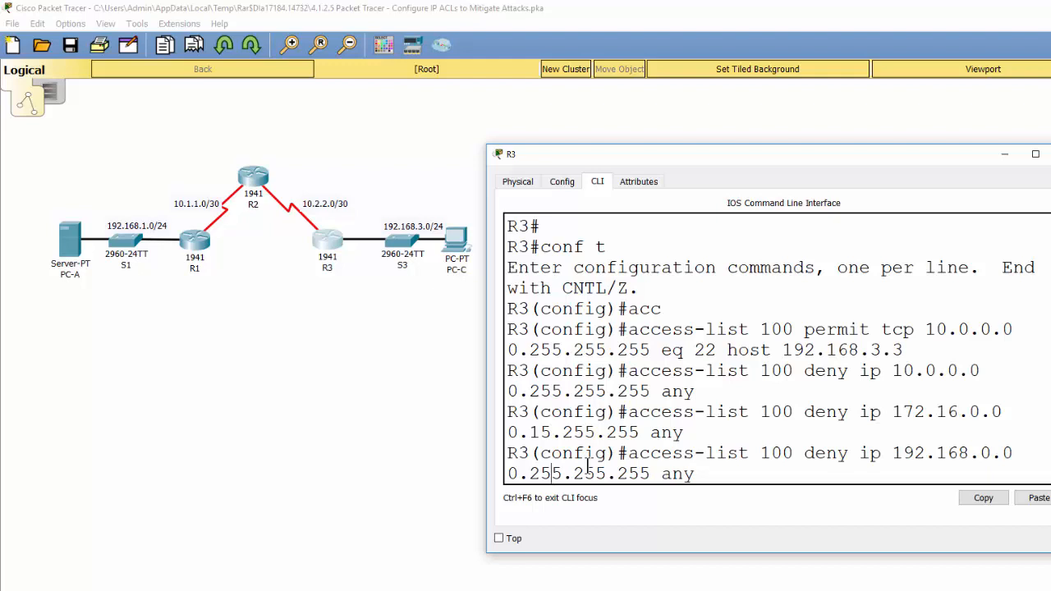
pyautogui.press('Return')
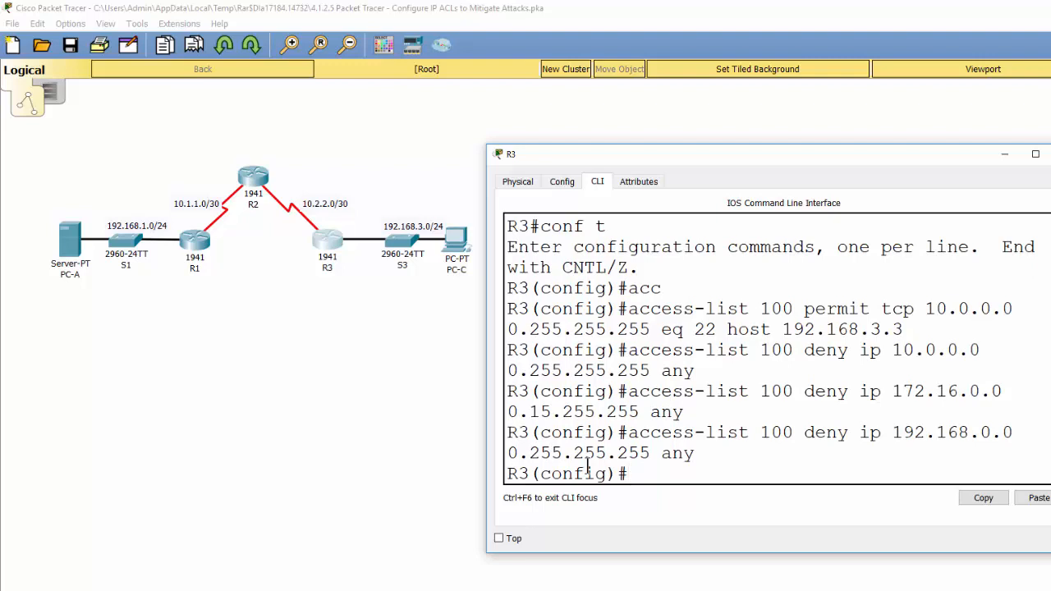
# - Add the entry access-list 100 deny ip 127.0.0.0 0.255.255.255 any on R3, reusing the preceding 192.168.0.0 deny entry
pyautogui.press('Up')
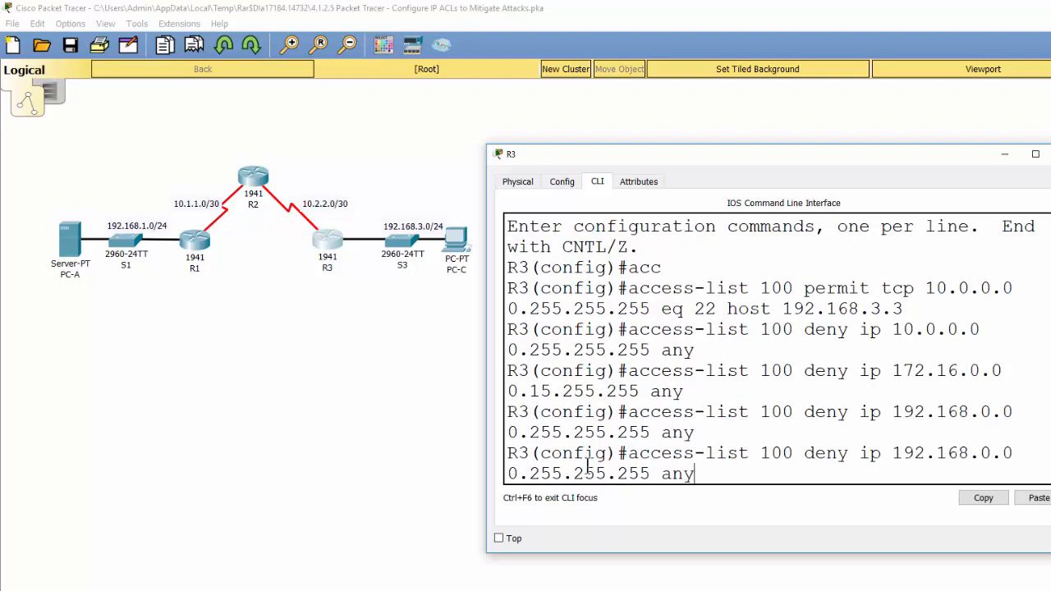
pyautogui.press('Left')
pyautogui.press('Left')
pyautogui.press('Left')
pyautogui.press('Left')
pyautogui.press('Left')
pyautogui.press('Left')
pyautogui.press('Left')
pyautogui.press('Left')
pyautogui.press('Left')
pyautogui.press('Left')
pyautogui.press('Left')
pyautogui.press('Left')
pyautogui.press('Left')
pyautogui.press('Left')
pyautogui.press('Left')
pyautogui.press('Left')
pyautogui.press('Left')
pyautogui.press('Left')
pyautogui.press('Left')
pyautogui.press('Left')
pyautogui.press('Left')
pyautogui.press('Left')
pyautogui.press('Left')
pyautogui.press('Left')
pyautogui.press('BackSpace')
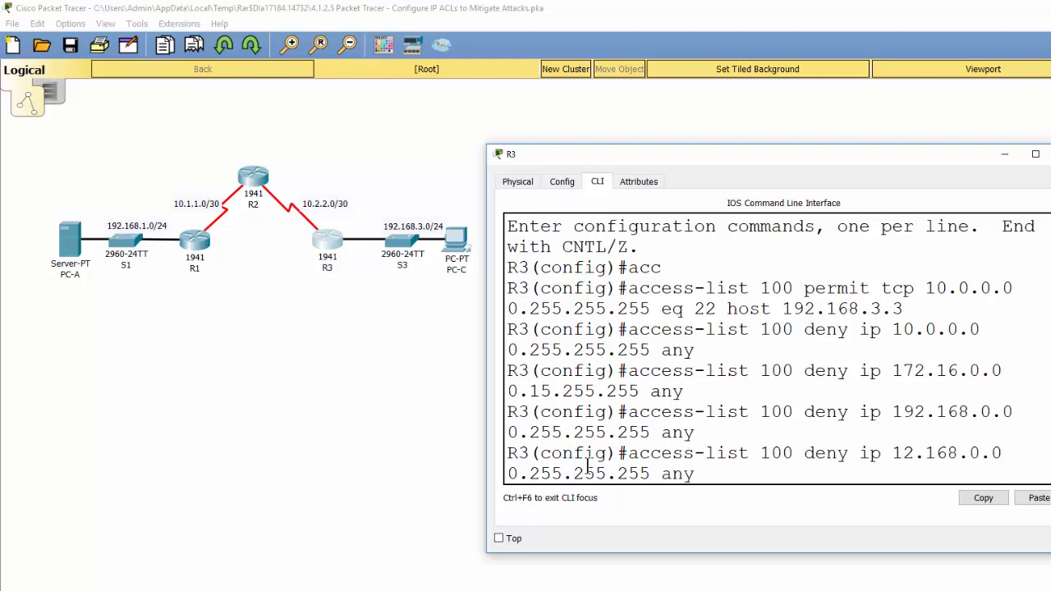
pyautogui.write('7')
pyautogui.press('Right')
pyautogui.press('Right')
pyautogui.press('Right')
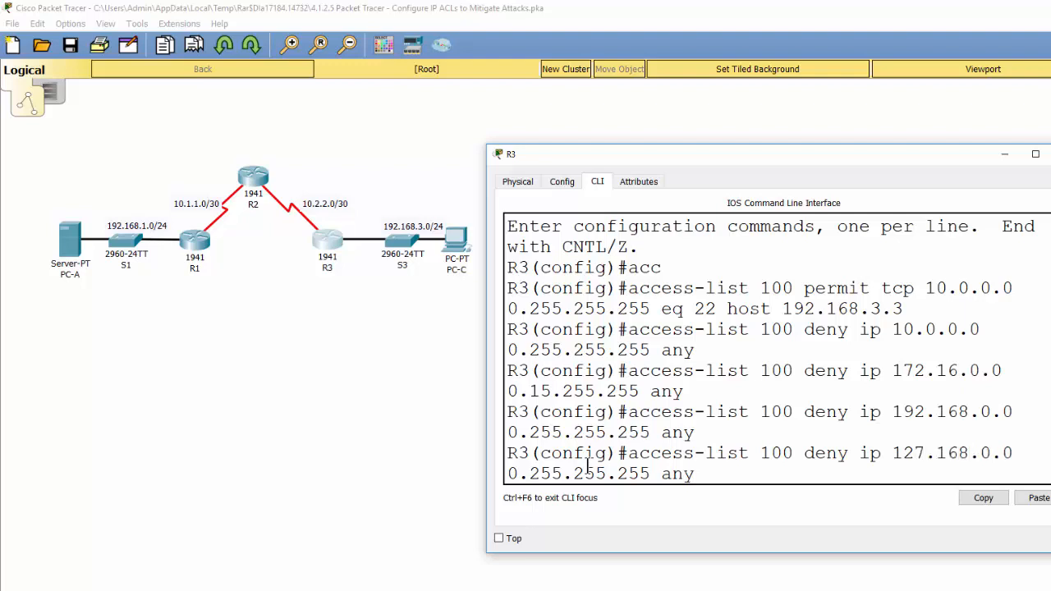
pyautogui.press('BackSpace')
pyautogui.press('BackSpace')
pyautogui.press('BackSpace')
pyautogui.write('0')
pyautogui.press('Right')
pyautogui.press('Right')
pyautogui.press('Right')
pyautogui.press('Right')
pyautogui.press('Right')
pyautogui.press('Right')
pyautogui.press('Right')
pyautogui.press('Right')
pyautogui.press('Right')
pyautogui.press('Right')
pyautogui.press('Right')
pyautogui.press('Left')
pyautogui.press('Right')
pyautogui.press('Right')
pyautogui.press('Right')
pyautogui.press('Right')
pyautogui.press('Right')
pyautogui.press('Right')
pyautogui.press('Right')
pyautogui.press('Right')
pyautogui.press('Right')
pyautogui.press('Right')
pyautogui.press('Right')
pyautogui.press('Right')
pyautogui.press('Return')
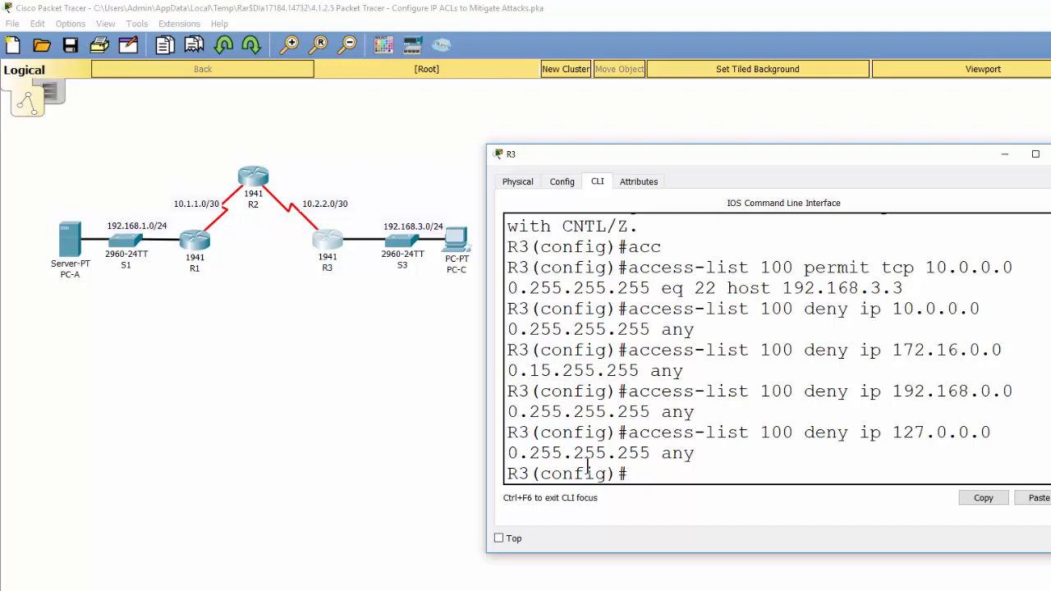
# - Add the entry access-list 100 deny ip 224.0.0.0 15.255.255.255 any on R3, reusing the preceding 127.0.0.0 deny entry
pyautogui.press('Up')
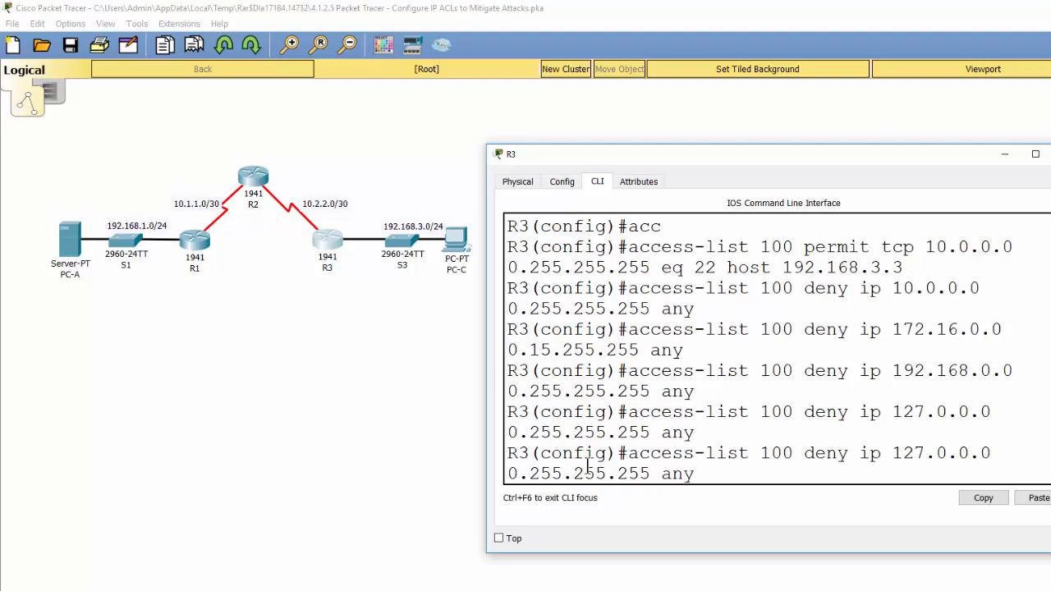
pyautogui.press('Left')
pyautogui.press('Left')
pyautogui.press('Left')
pyautogui.press('Left')
pyautogui.press('Left')
pyautogui.press('Left')
pyautogui.press('Left')
pyautogui.press('Left')
pyautogui.press('Left')
pyautogui.press('Left')
pyautogui.press('Left')
pyautogui.press('Left')
pyautogui.press('Left')
pyautogui.press('Left')
pyautogui.press('Left')
pyautogui.press('Left')
pyautogui.press('Left')
pyautogui.press('Left')
pyautogui.press('Left')
pyautogui.press('Left')
pyautogui.press('Left')
pyautogui.press('Left')
pyautogui.press('Left')
pyautogui.press('Left')
pyautogui.press('Left')
pyautogui.press('Left')
pyautogui.press('BackSpace')
pyautogui.press('BackSpace')
pyautogui.press('BackSpace')
pyautogui.write('224')
pyautogui.press('Right')
pyautogui.press('Right')
pyautogui.press('Right')
pyautogui.press('Right')
pyautogui.press('Right')
pyautogui.press('Right')
pyautogui.press('Right')
pyautogui.press('Right')
pyautogui.press('Right')
pyautogui.press('Right')
pyautogui.press('Right')
pyautogui.press('Right')
pyautogui.press('Left')
pyautogui.press('Left')
pyautogui.press('Left')
pyautogui.press('Left')
pyautogui.press('BackSpace')
pyautogui.write('15')
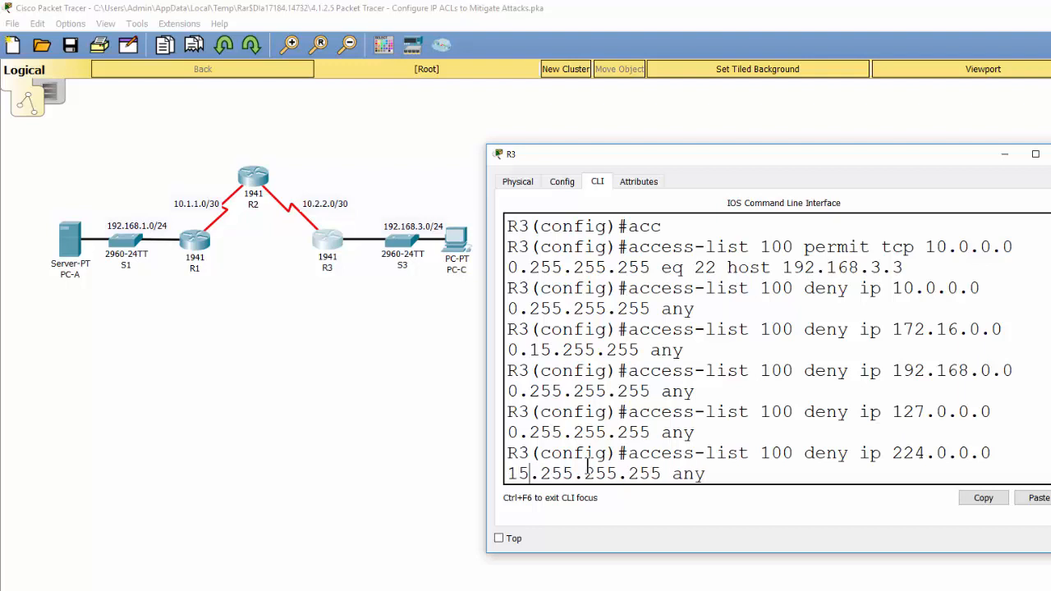
pyautogui.press('Return')
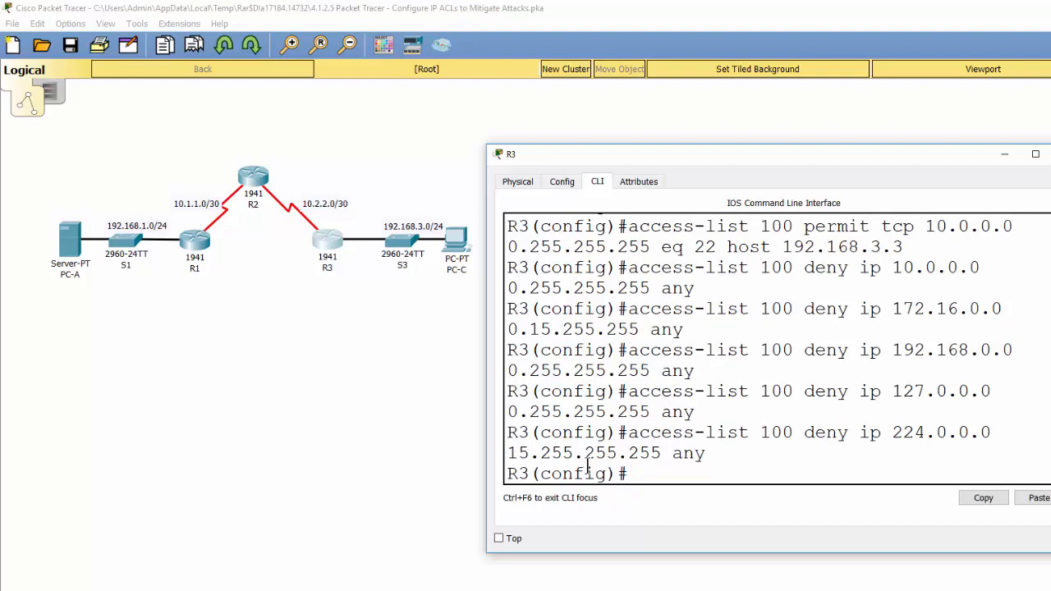
# - Try to add a permit-all entry on R3 with access-list permit ip any any, without a list number
pyautogui.write('access-list 1')
pyautogui.write('0')
pyautogui.press('BackSpace')
pyautogui.write('-list')
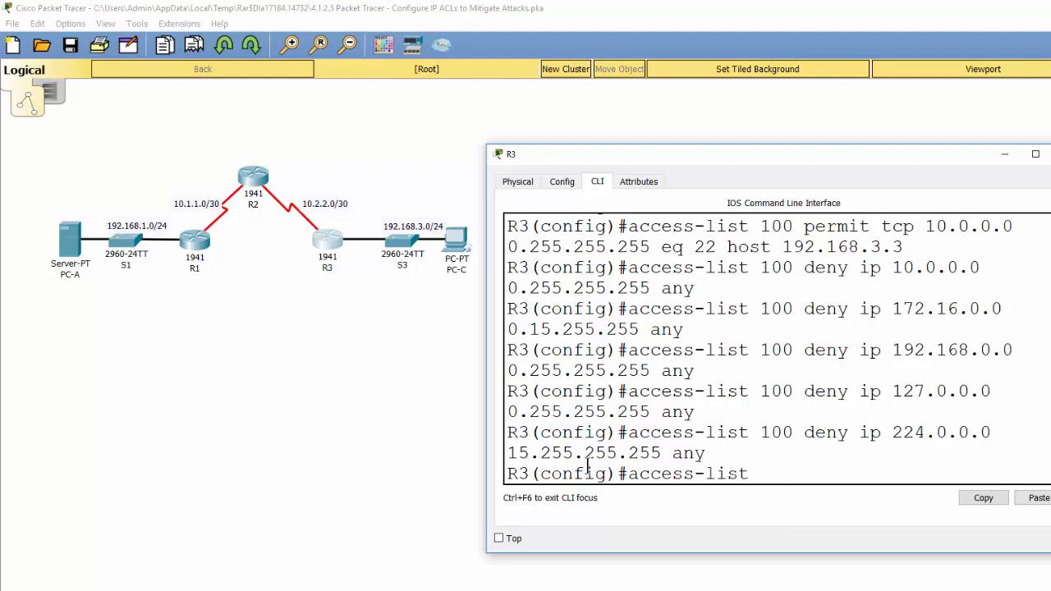
pyautogui.write(' permit ip a')
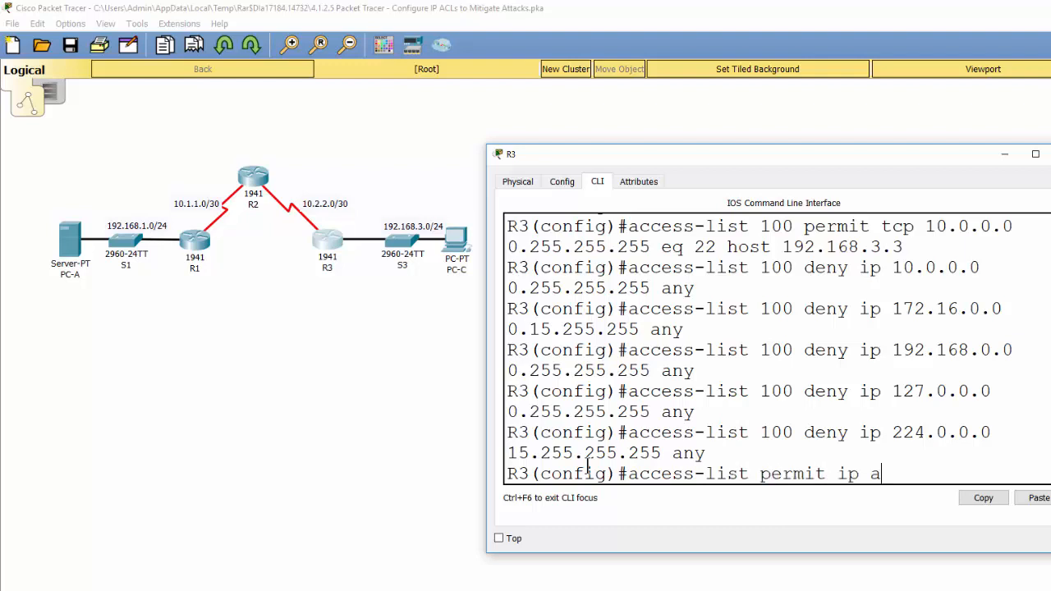
pyautogui.write('ny any')
pyautogui.press('Return')
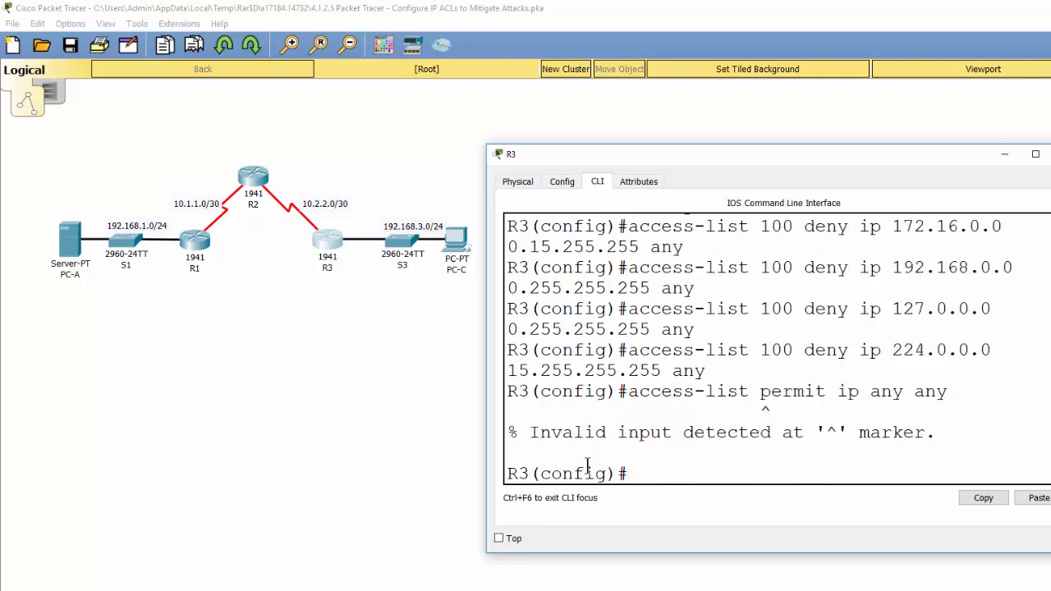
# - Add the entry access-list 100 permit ip any any on R3, inserting the list number into the rejected permit command
pyautogui.press('Up')
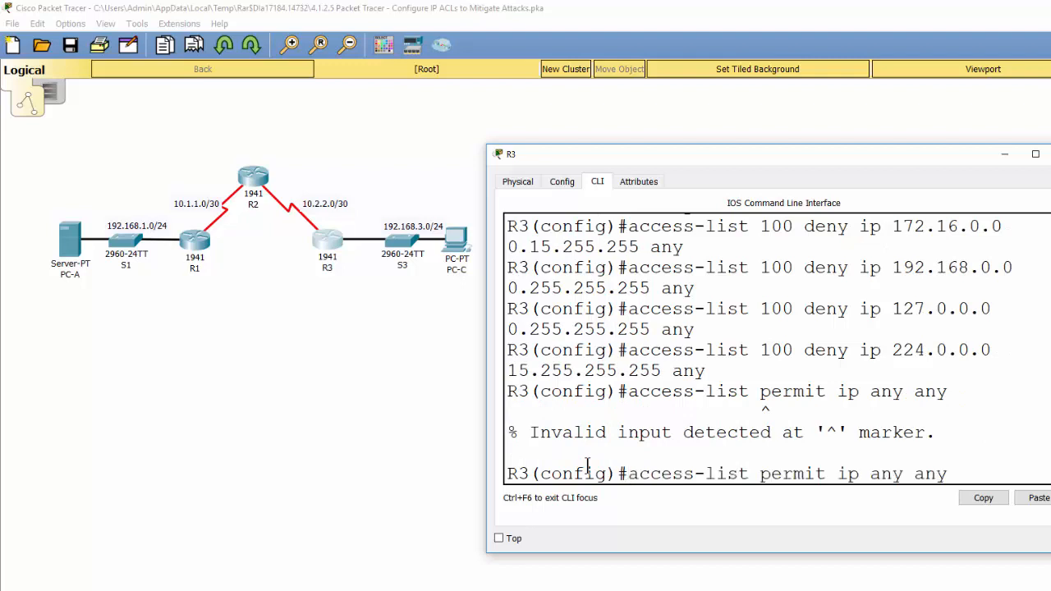
pyautogui.press('Left')
pyautogui.press('Left')
pyautogui.press('Left')
pyautogui.press('Left')
pyautogui.press('Left')
pyautogui.press('Left')
pyautogui.press('Left')
pyautogui.press('Left')
pyautogui.press('Left')
pyautogui.press('Left')
pyautogui.press('Left')
pyautogui.press('Left')
pyautogui.press('Left')
pyautogui.press('Left')
pyautogui.press('Left')
pyautogui.press('Left')
pyautogui.press('Left')
pyautogui.press('Left')
pyautogui.press('Right')
pyautogui.write('100')
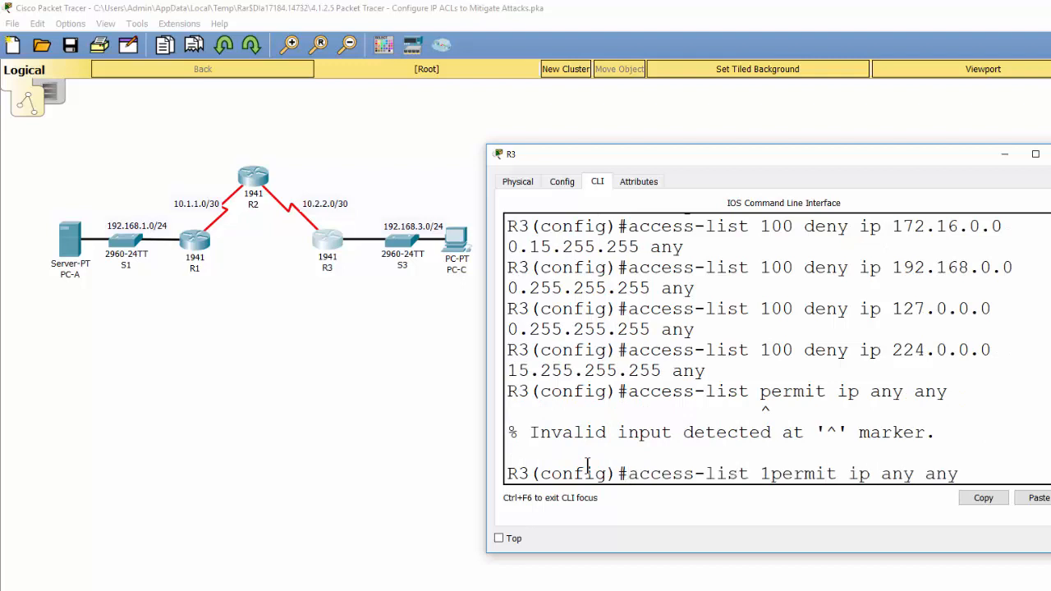
pyautogui.press('Return')
pyautogui.press('Return')
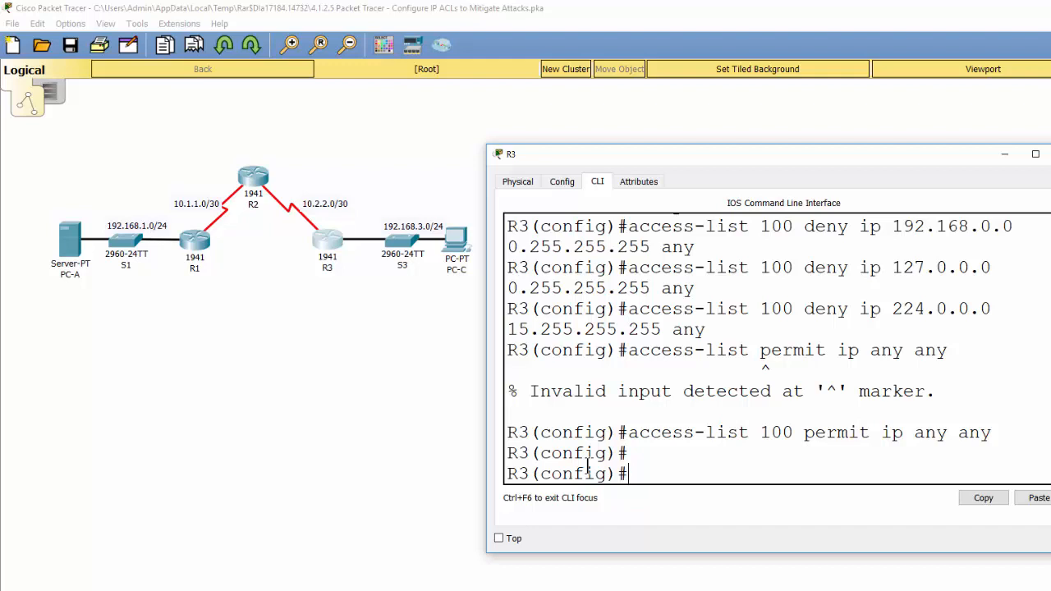
# - Display R3's access lists with do show acc and examine the TCP permit entry of list 100, including its source, port and host
pyautogui.write('do show acc')
pyautogui.press('Return')
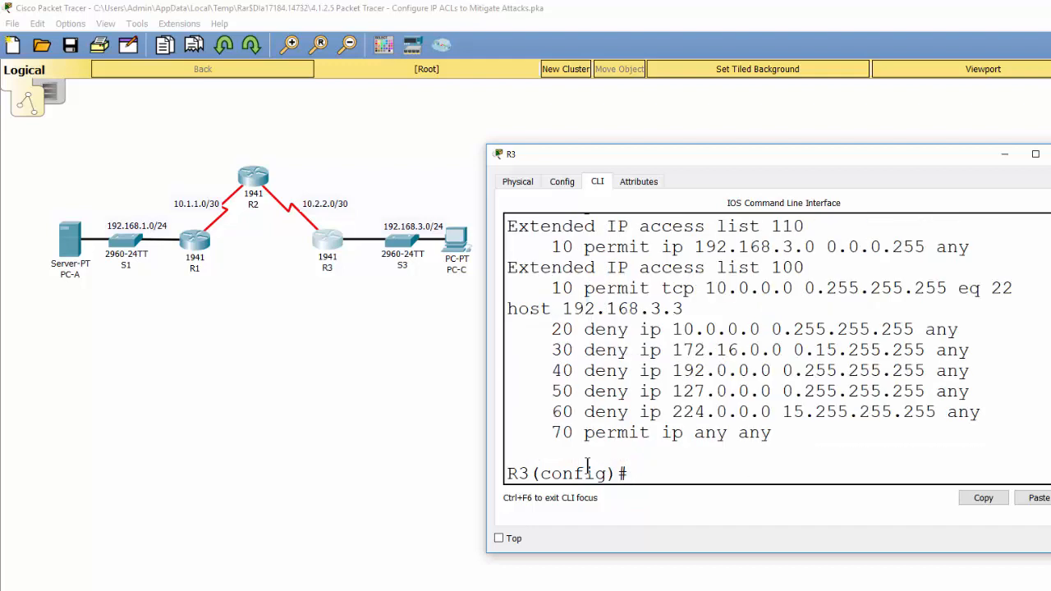
pyautogui.scroll(2, 556, 288)
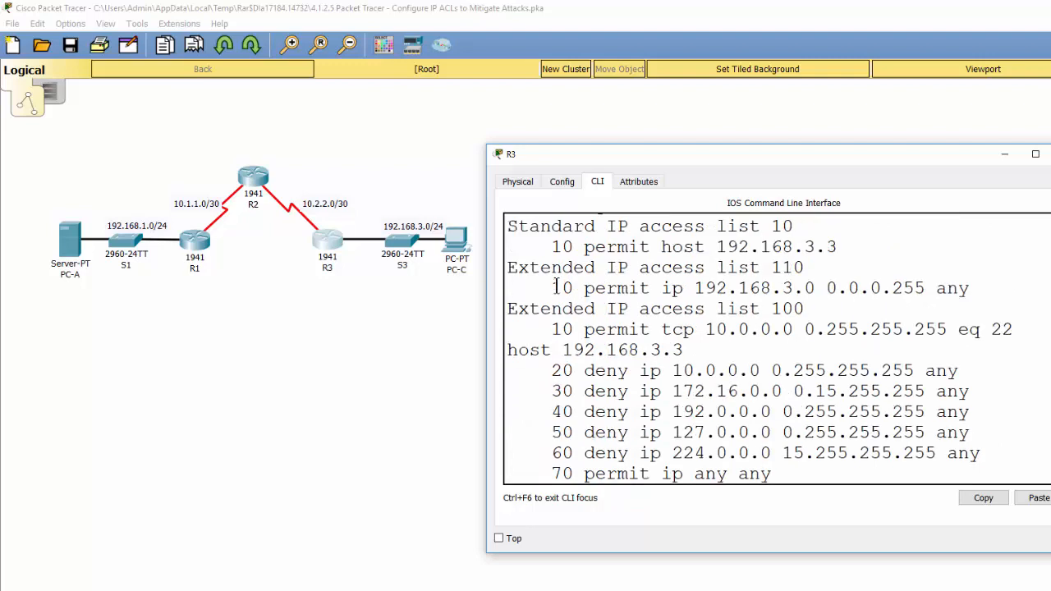
pyautogui.scroll(-1, 582, 329)
pyautogui.moveTo(774, 309); pyautogui.dragTo(820, 308)
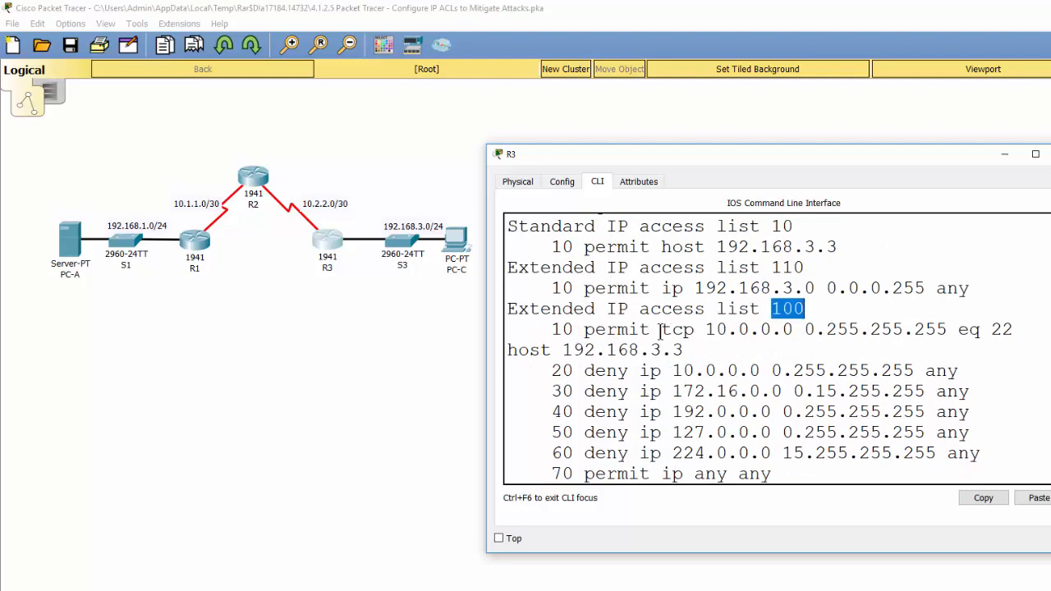
pyautogui.moveTo(661, 329); pyautogui.dragTo(948, 330)
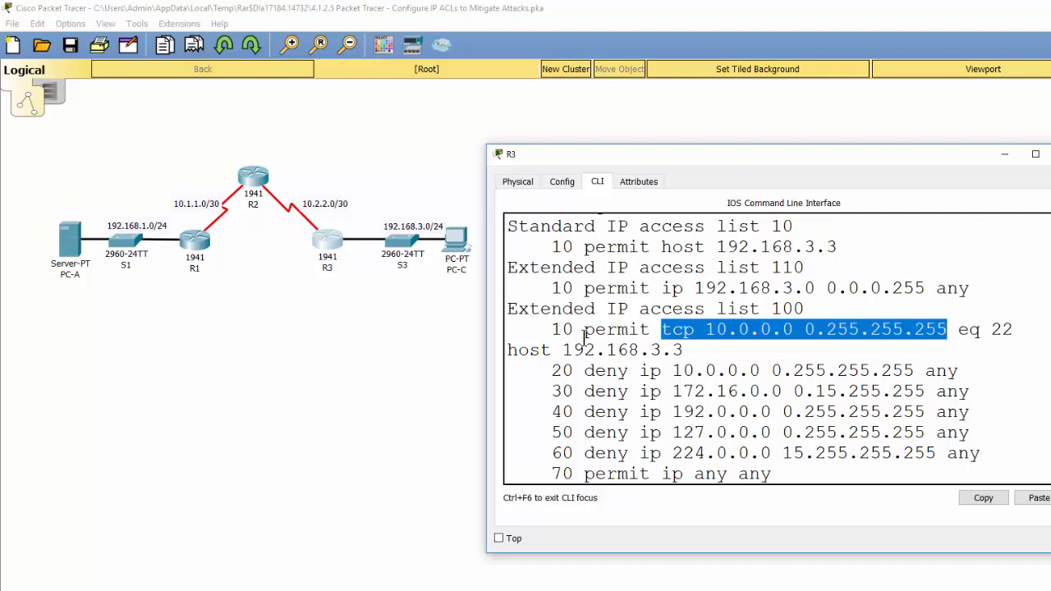
pyautogui.moveTo(517, 349); pyautogui.dragTo(685, 350)
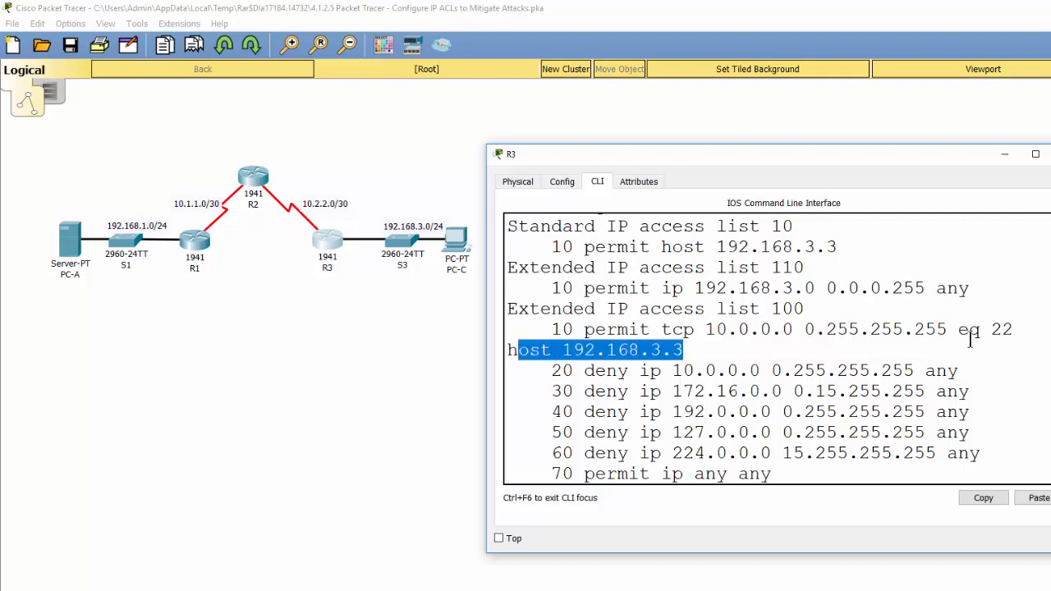
pyautogui.moveTo(958, 330); pyautogui.dragTo(1016, 330)
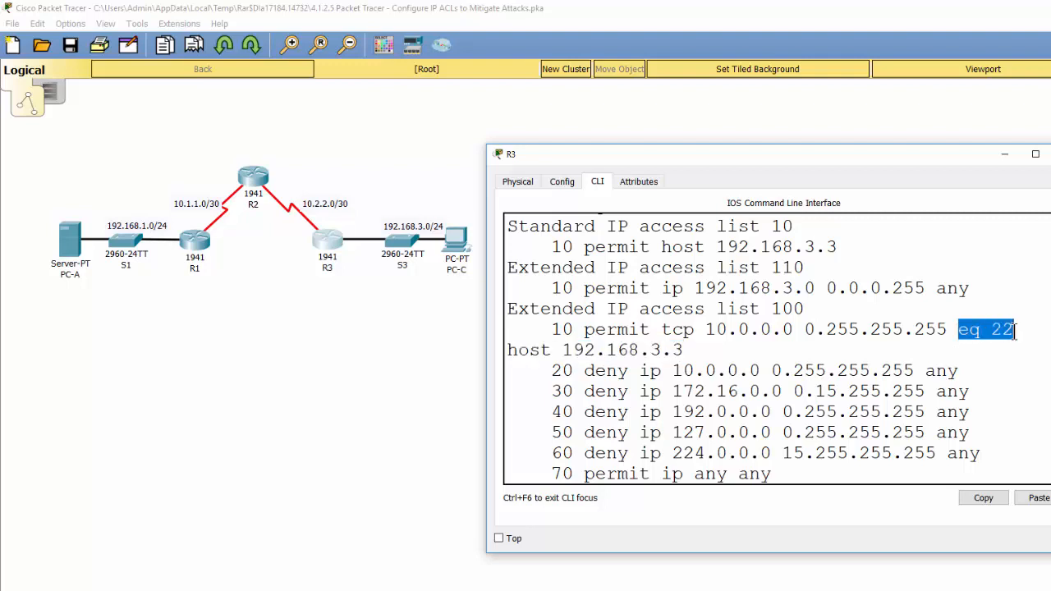
# - Review the deny entries 20 to 60 and the closing permit entry 70 of access list 100 on R3
pyautogui.scroll(-1, 698, 345)
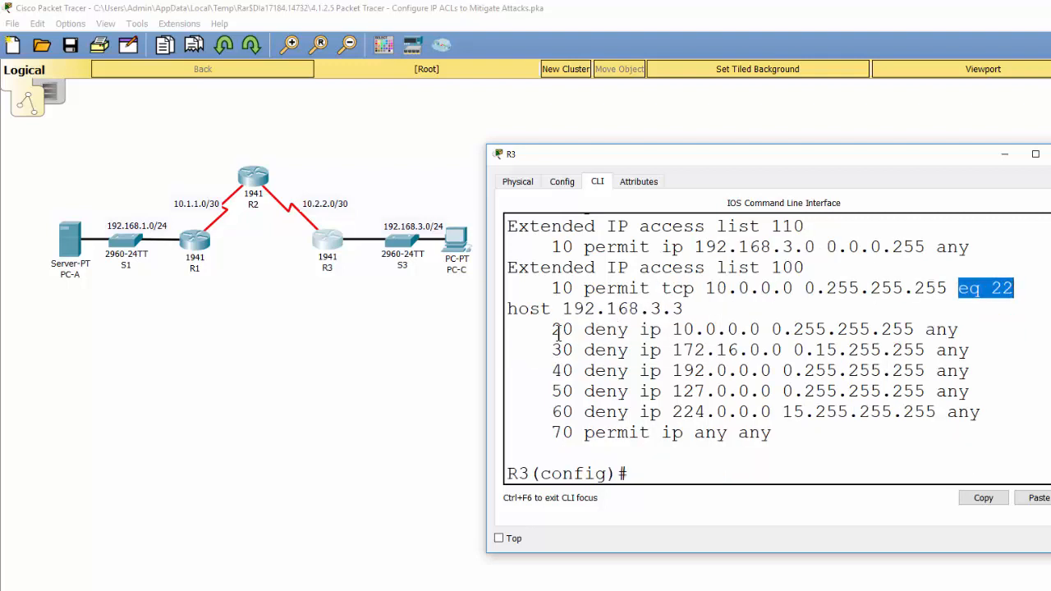
pyautogui.moveTo(553, 329); pyautogui.dragTo(641, 330)
pyautogui.moveTo(733, 370); pyautogui.dragTo(1002, 373)
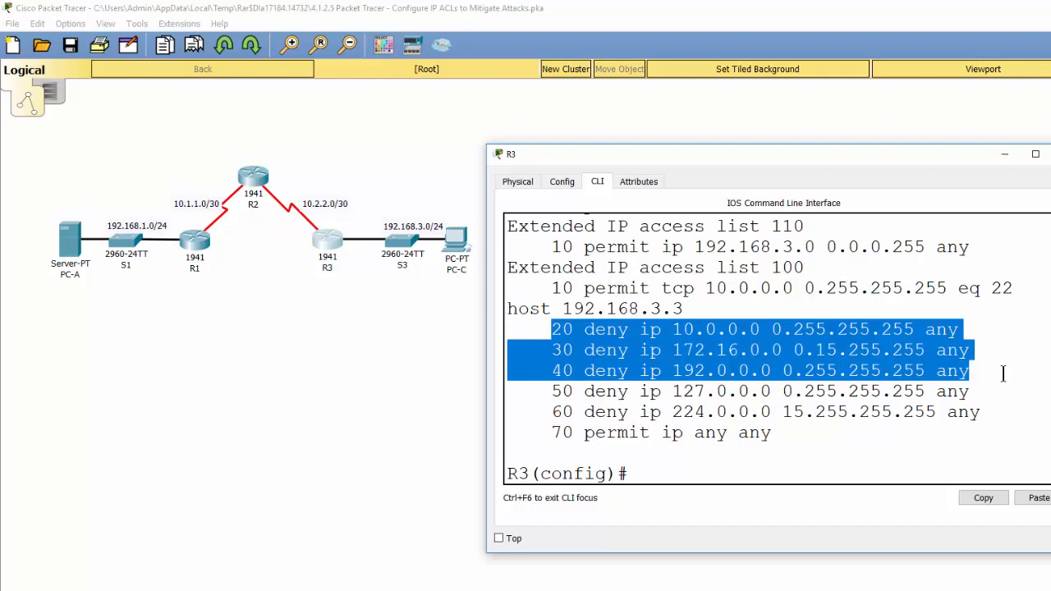
pyautogui.moveTo(552, 391); pyautogui.dragTo(972, 392)
pyautogui.moveTo(833, 400); pyautogui.dragTo(999, 396)
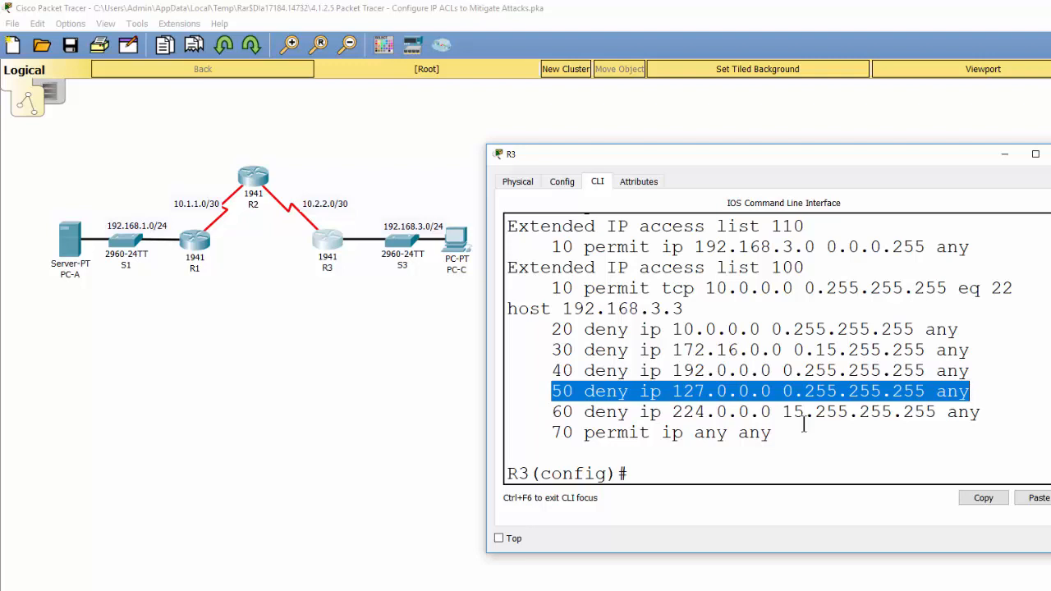
pyautogui.moveTo(555, 416); pyautogui.dragTo(979, 410)
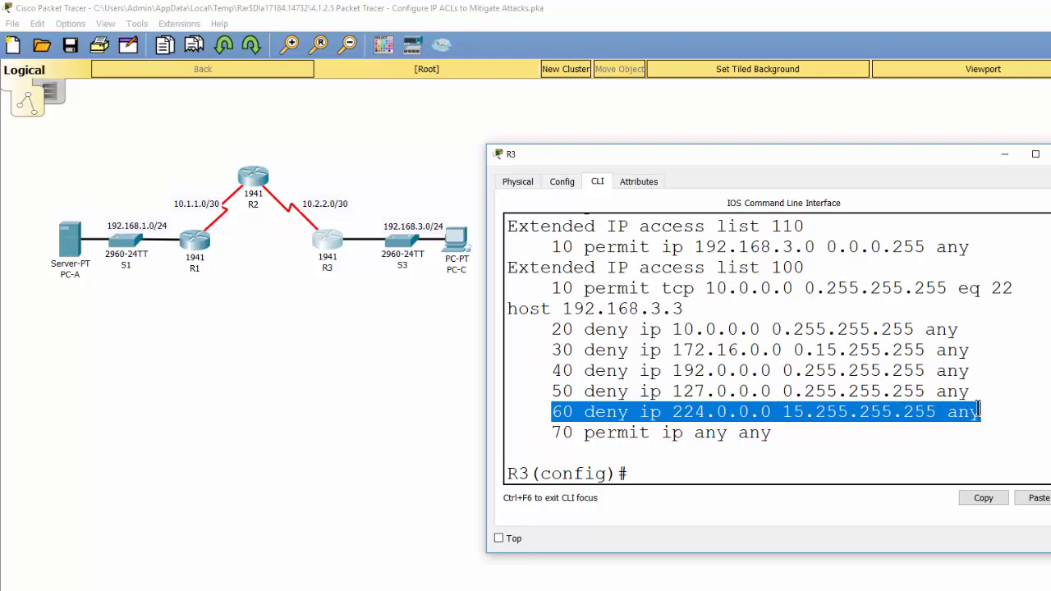
pyautogui.click(551, 433)
pyautogui.moveTo(551, 433); pyautogui.dragTo(773, 434)
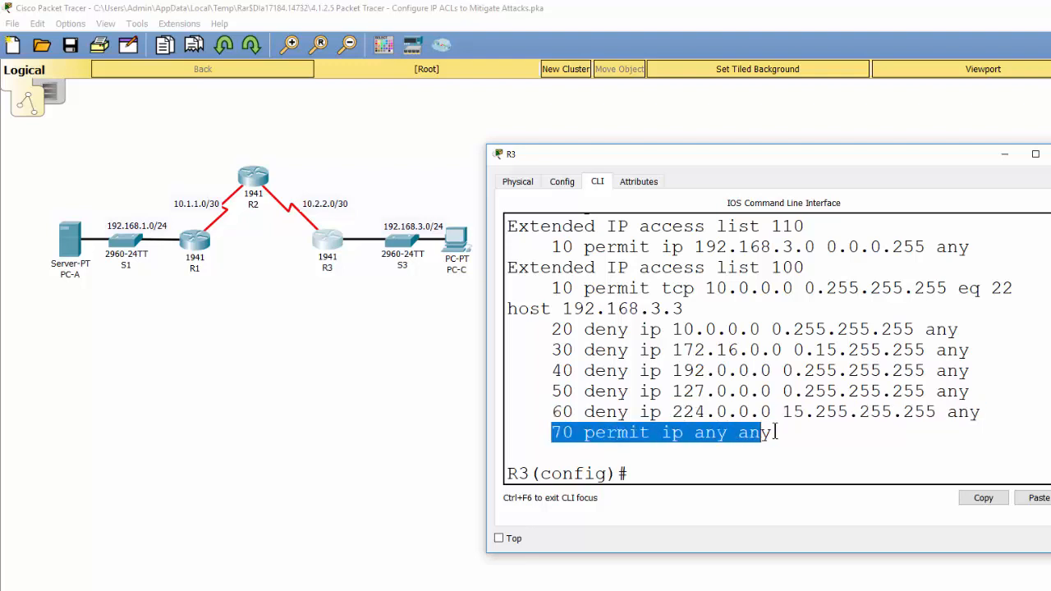
pyautogui.click(681, 436)
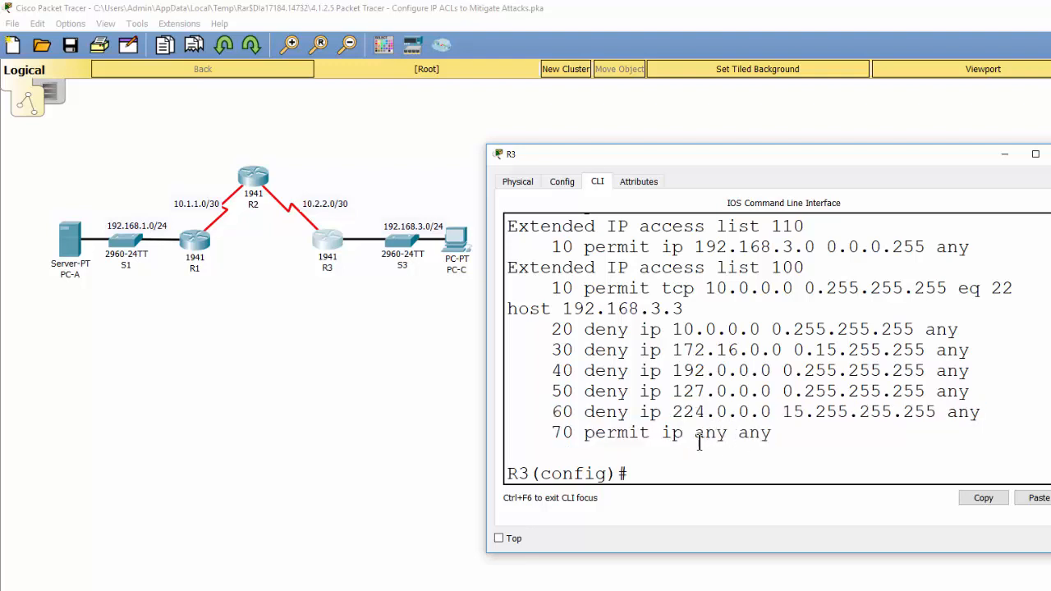
# - Apply access list 100 inbound on R3's serial interface s0/0/1 with ip access-group 100 in
pyautogui.click(666, 476)
pyautogui.write('int s0/0/1')
pyautogui.press('Return')
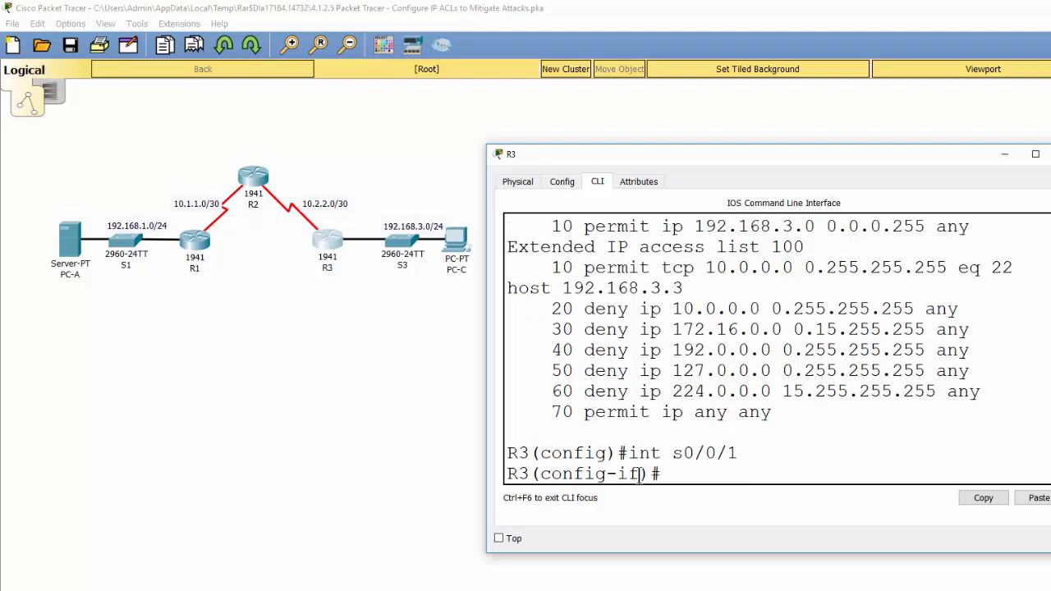
pyautogui.write('ip acc')
pyautogui.press('Tab')
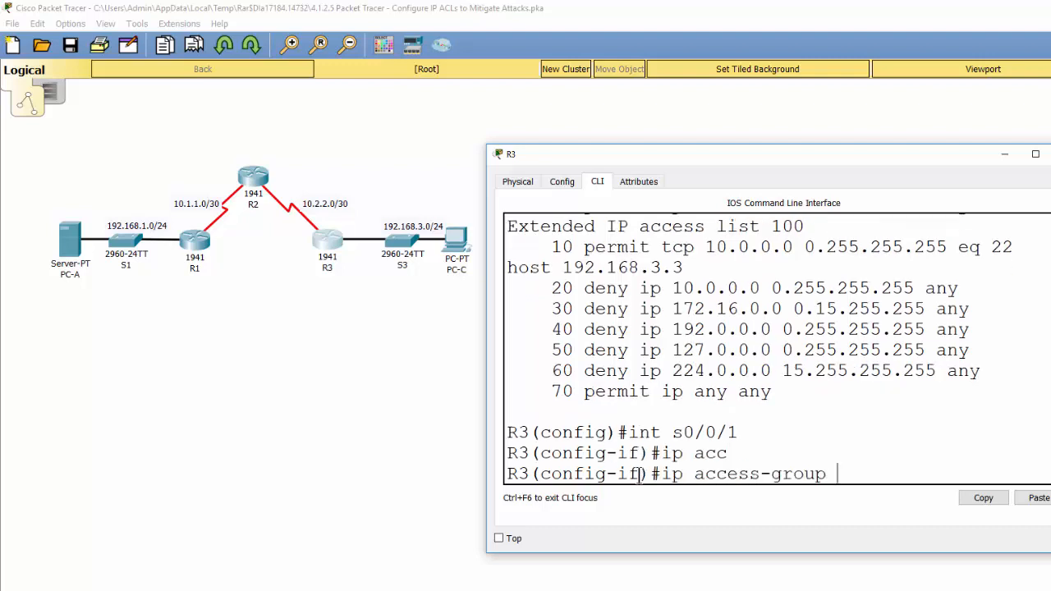
pyautogui.write('100 in')
pyautogui.press('Return')
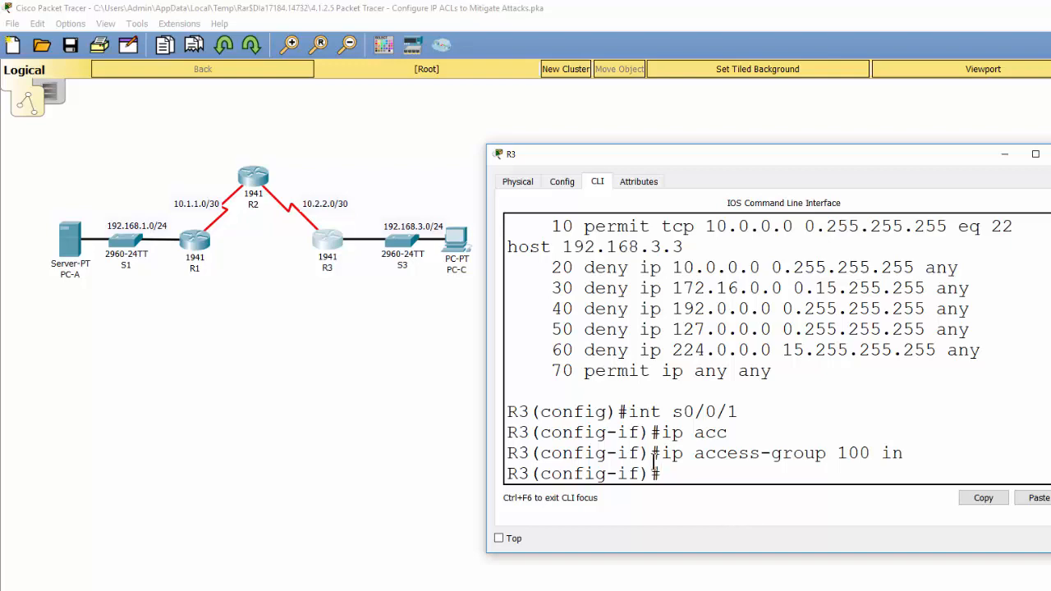
# - Ping 192.168.1.3 from PC-C's Command Prompt after closing its Web Browser
pyautogui.click(458, 260)
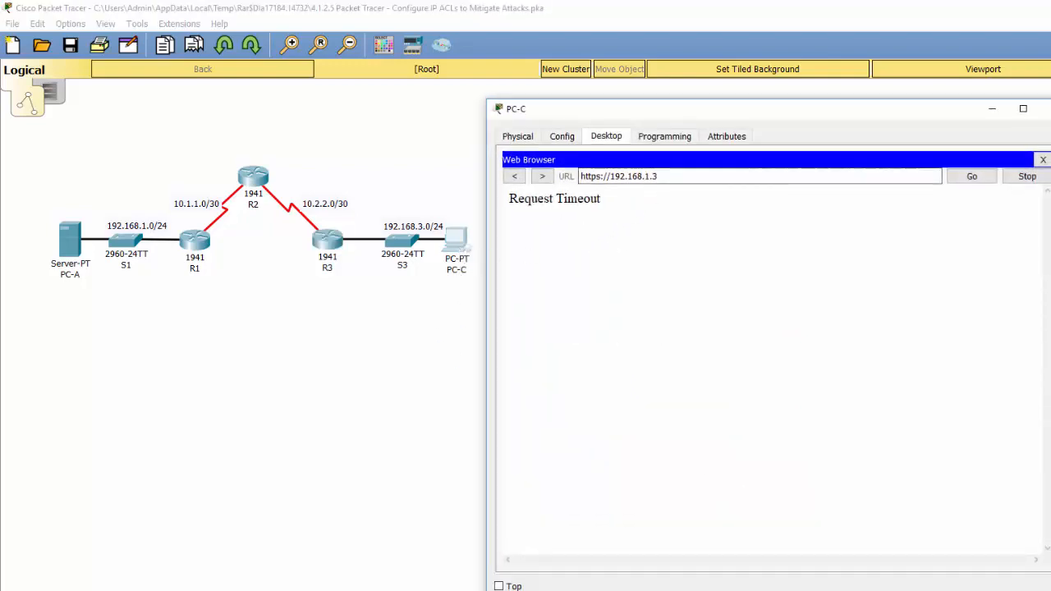
pyautogui.click(1036, 158)
pyautogui.click(883, 193)
pyautogui.scroll(-6, 758, 476)
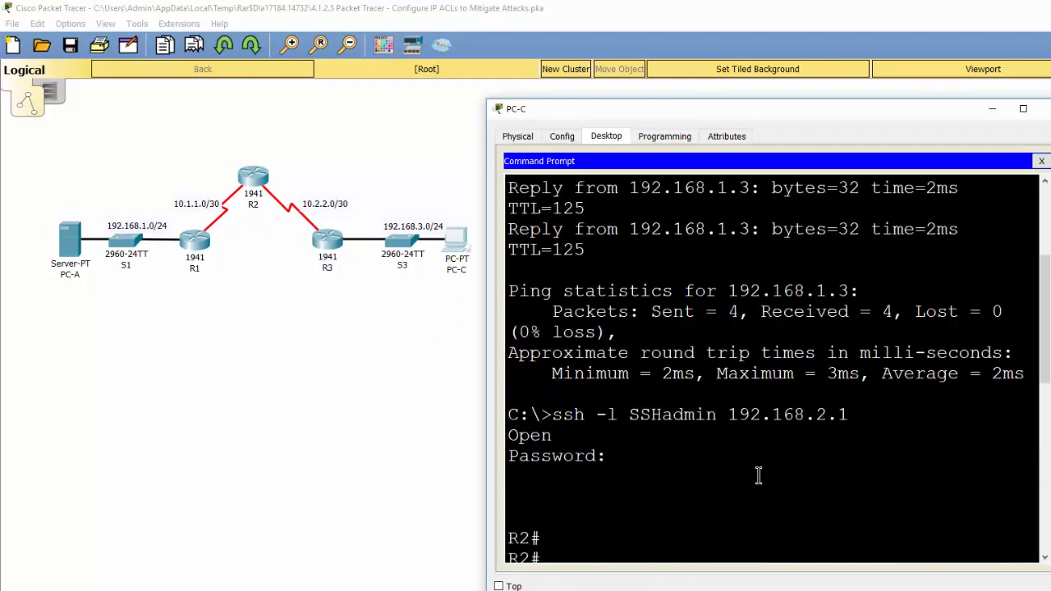
pyautogui.scroll(-5, 758, 478)
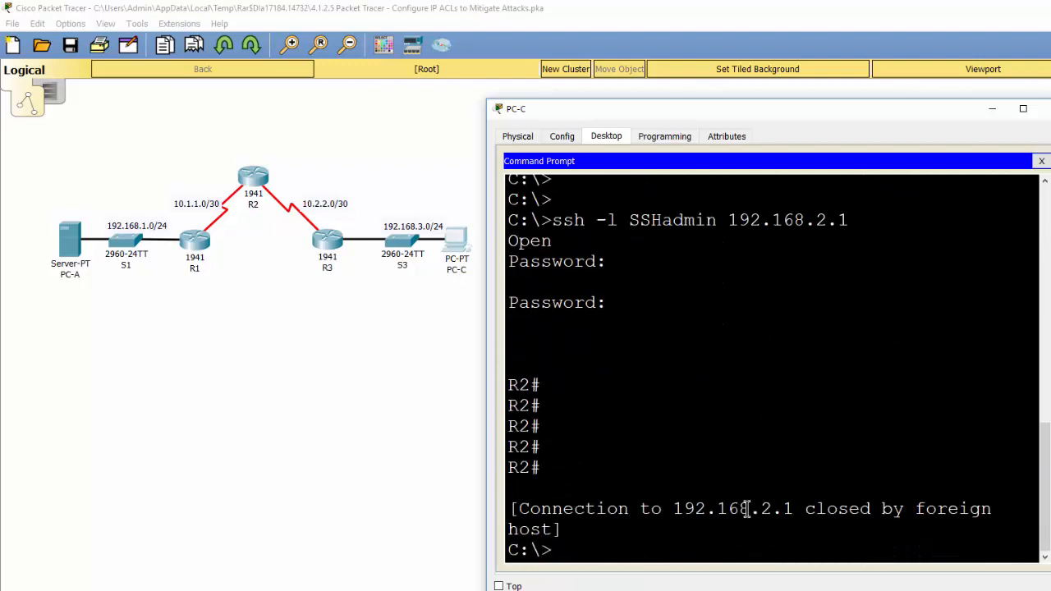
pyautogui.scroll(-1, 746, 509)
pyautogui.write('ping')
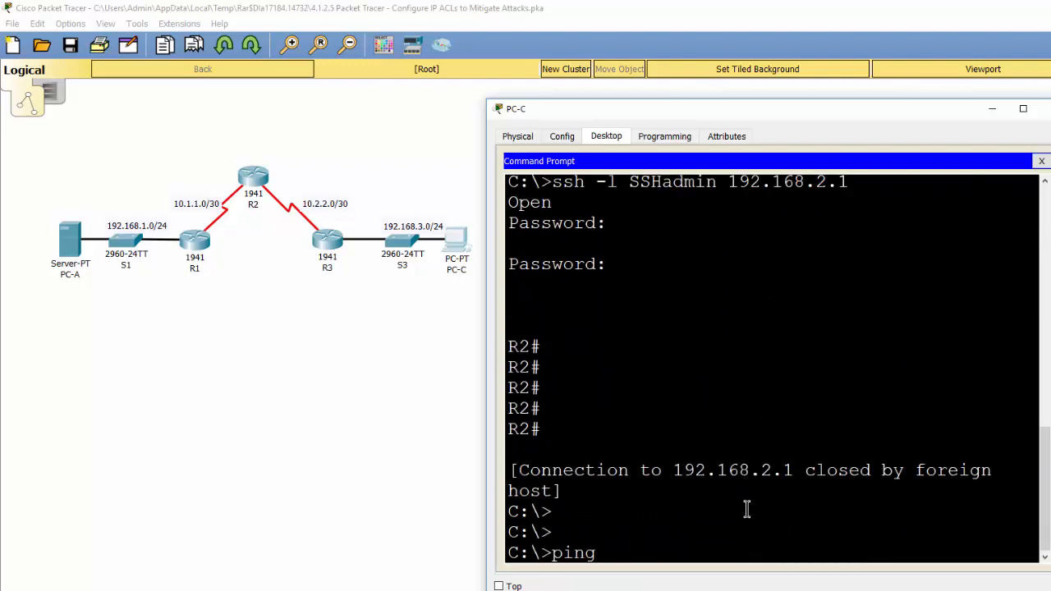
pyautogui.write(' 192.168.1.3')
pyautogui.press('Return')
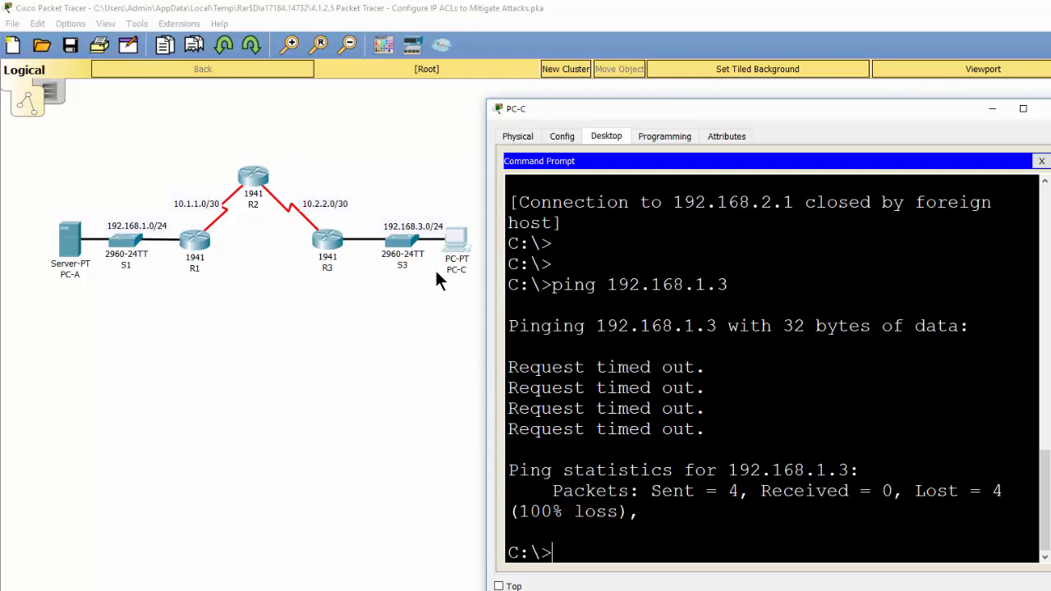
# - Try to open an SSH session from PC-C to 192.168.2.1 as SSHadmin and examine the response
pyautogui.click(458, 256)
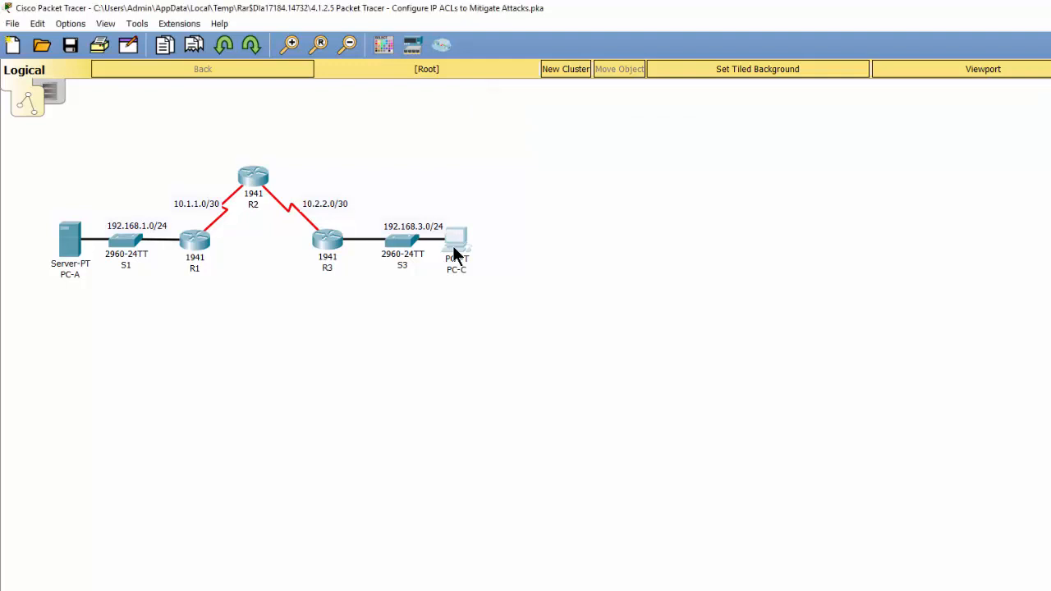
pyautogui.click(609, 552)
pyautogui.write('s')
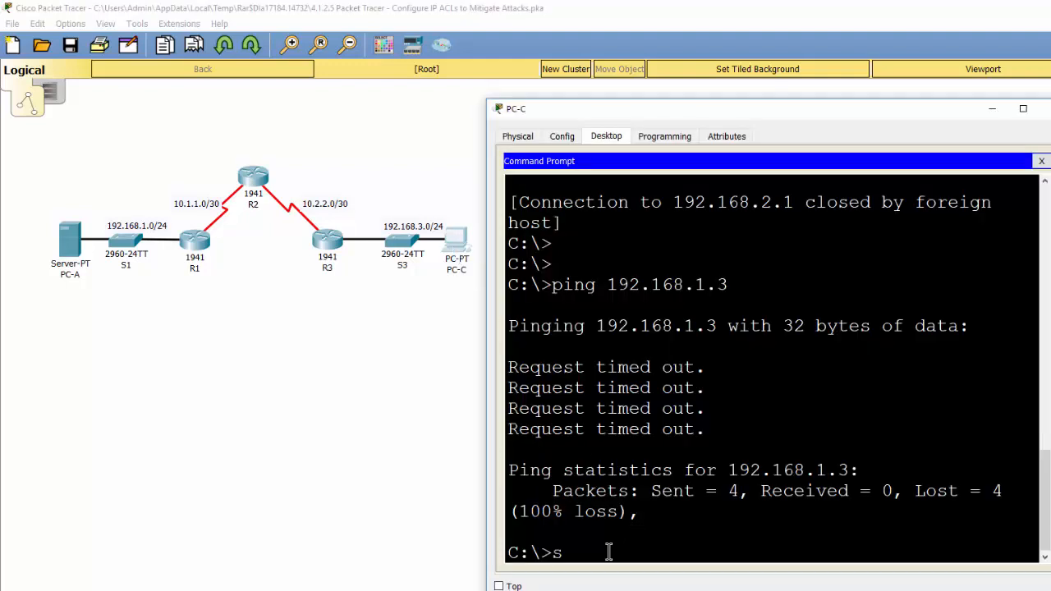
pyautogui.write('sh -l A')
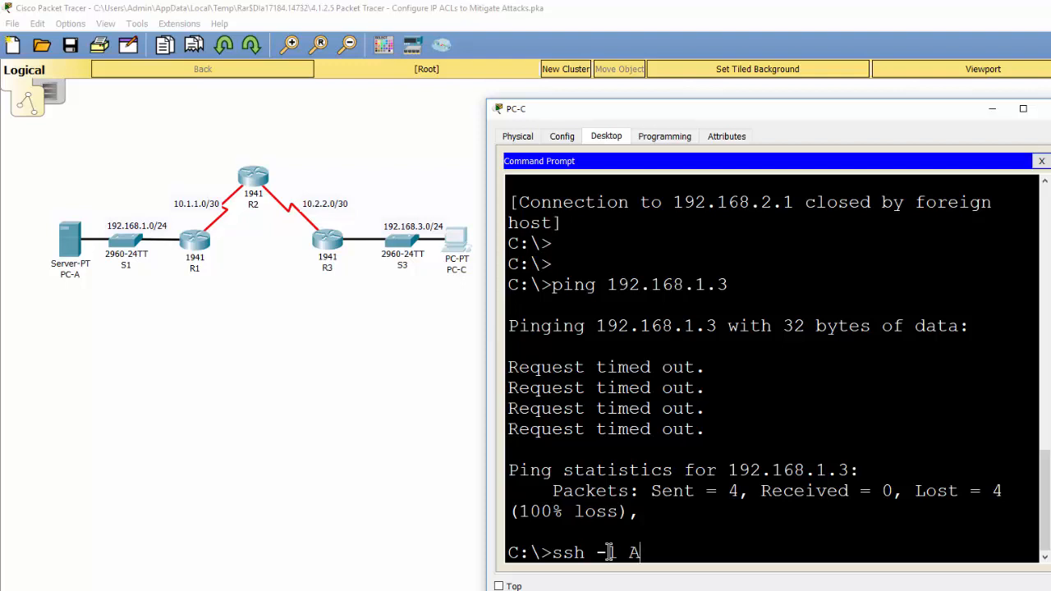
pyautogui.write('dmin')
pyautogui.press('BackSpace')
pyautogui.press('BackSpace')
pyautogui.press('BackSpace')
pyautogui.press('BackSpace')
pyautogui.press('BackSpace')
pyautogui.write('SSHadmin')
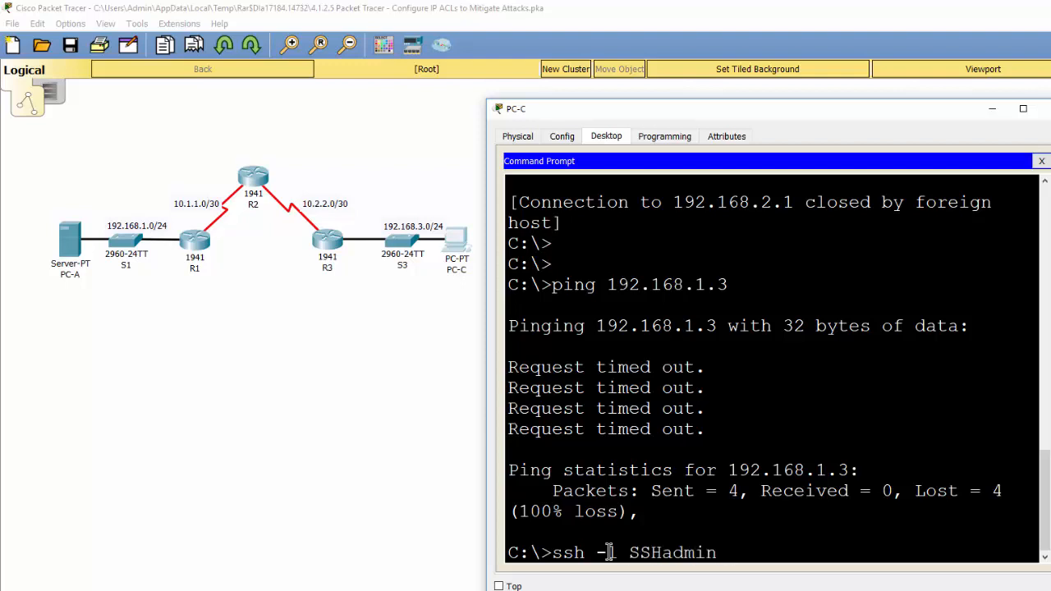
pyautogui.write(' 192.168.2.1')
pyautogui.press('Return')
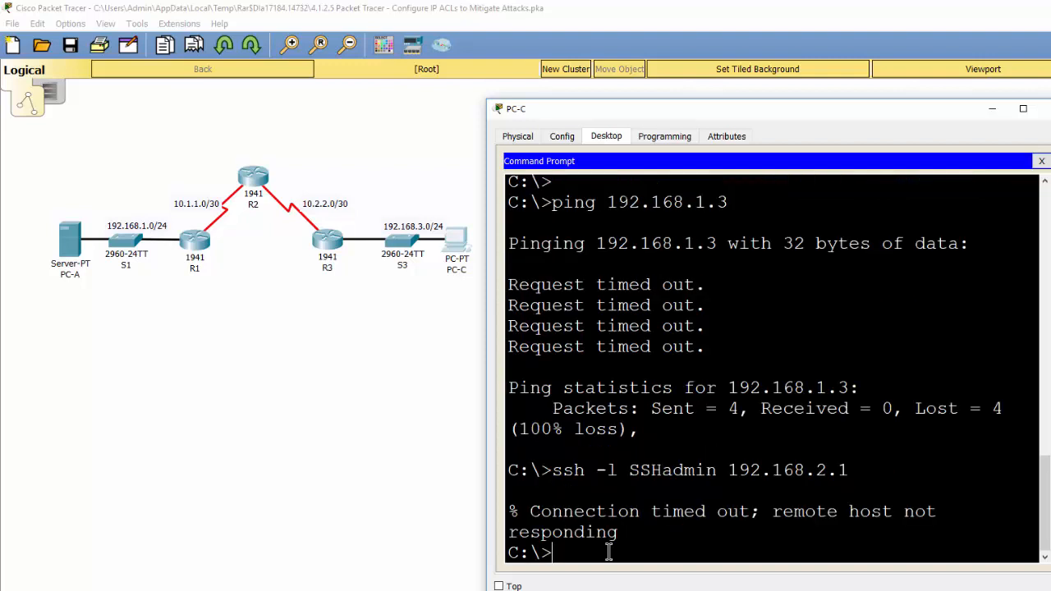
pyautogui.moveTo(541, 511); pyautogui.dragTo(687, 537)
pyautogui.moveTo(538, 510); pyautogui.dragTo(713, 537)
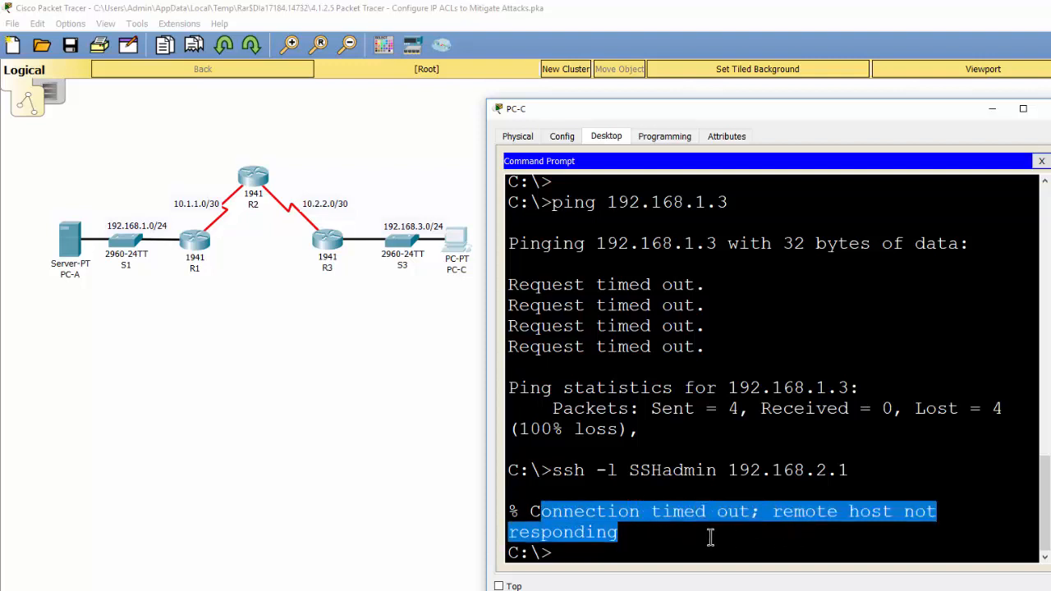
pyautogui.click(654, 537)
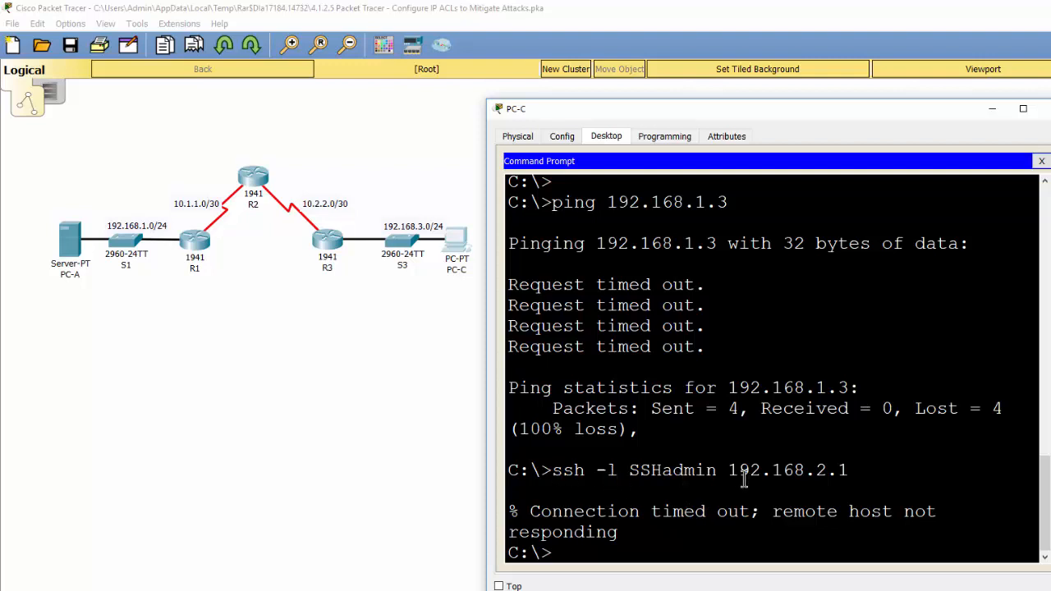
pyautogui.moveTo(729, 470); pyautogui.dragTo(849, 469)
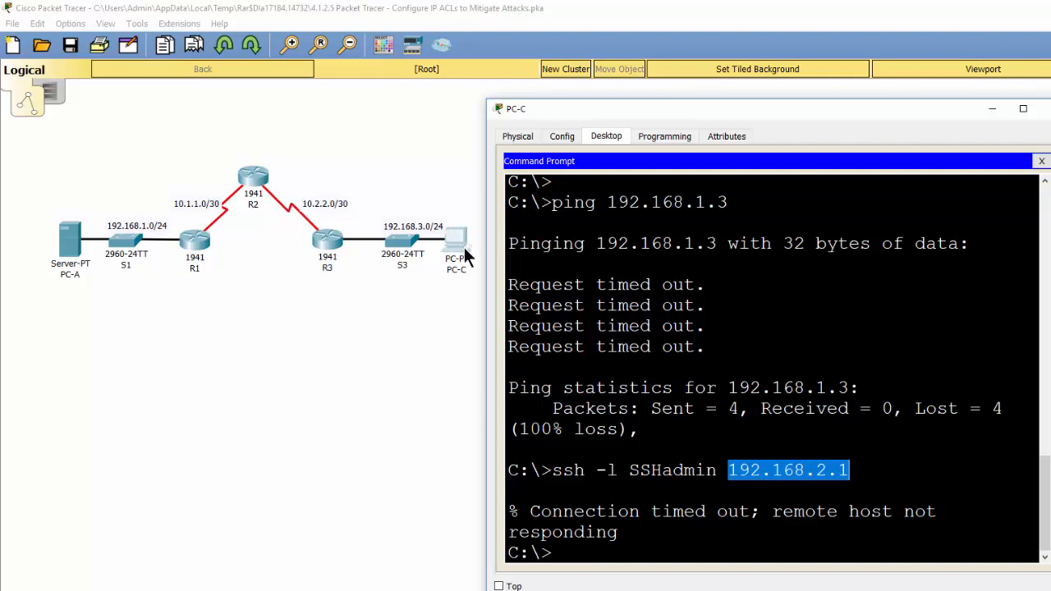
# - Open an SSH session from PC-C to 10.2.2.2 as SSHadmin, enter the account password, and compare the target address with the previous attempt
pyautogui.click(593, 555)
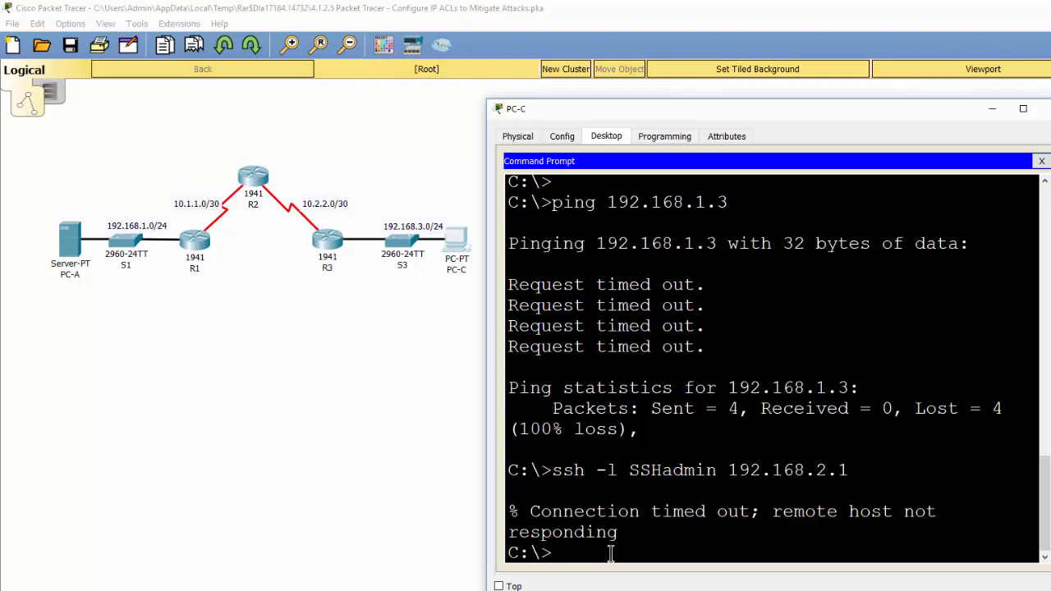
pyautogui.press('BackSpace')
pyautogui.press('Up')
pyautogui.press('BackSpace')
pyautogui.press('BackSpace')
pyautogui.press('BackSpace')
pyautogui.press('BackSpace')
pyautogui.press('BackSpace')
pyautogui.press('BackSpace')
pyautogui.press('BackSpace')
pyautogui.press('BackSpace')
pyautogui.press('BackSpace')
pyautogui.press('BackSpace')
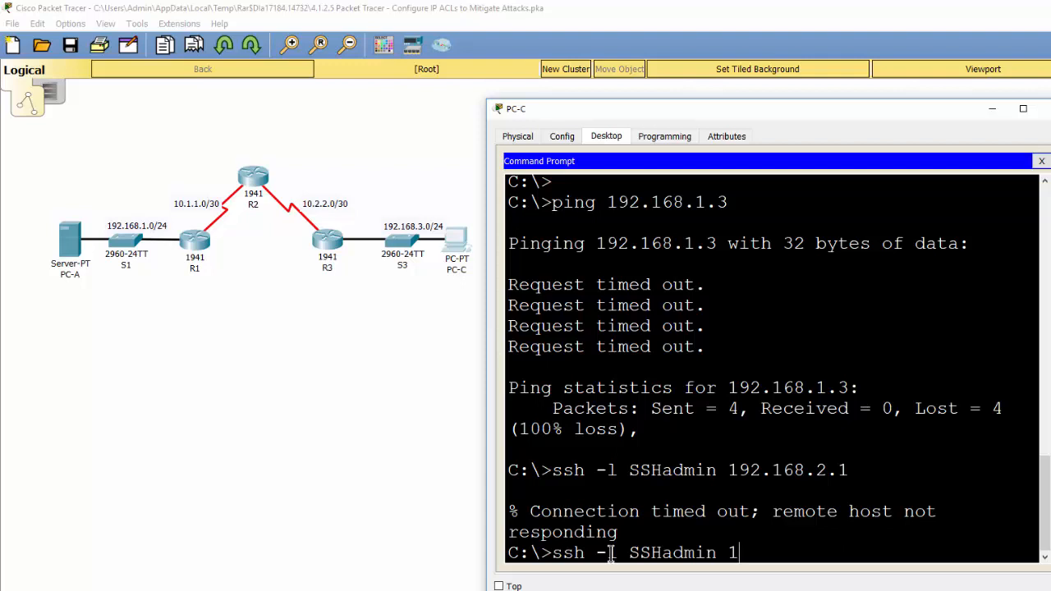
pyautogui.write('0.2.2.2')
pyautogui.press('Return')
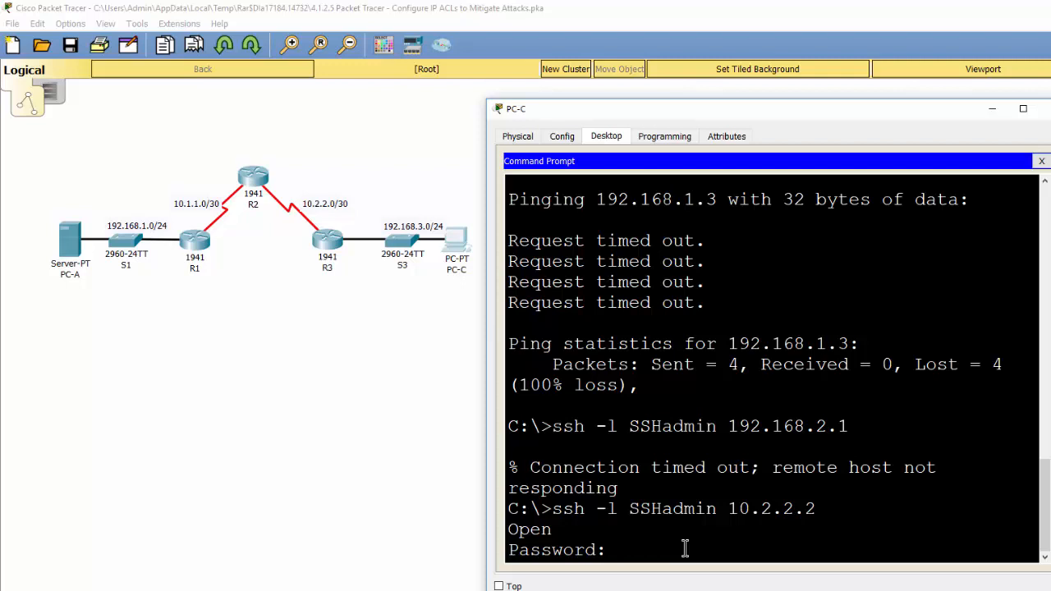
pyautogui.press('Return')
pyautogui.press('Return')
pyautogui.press('Return')
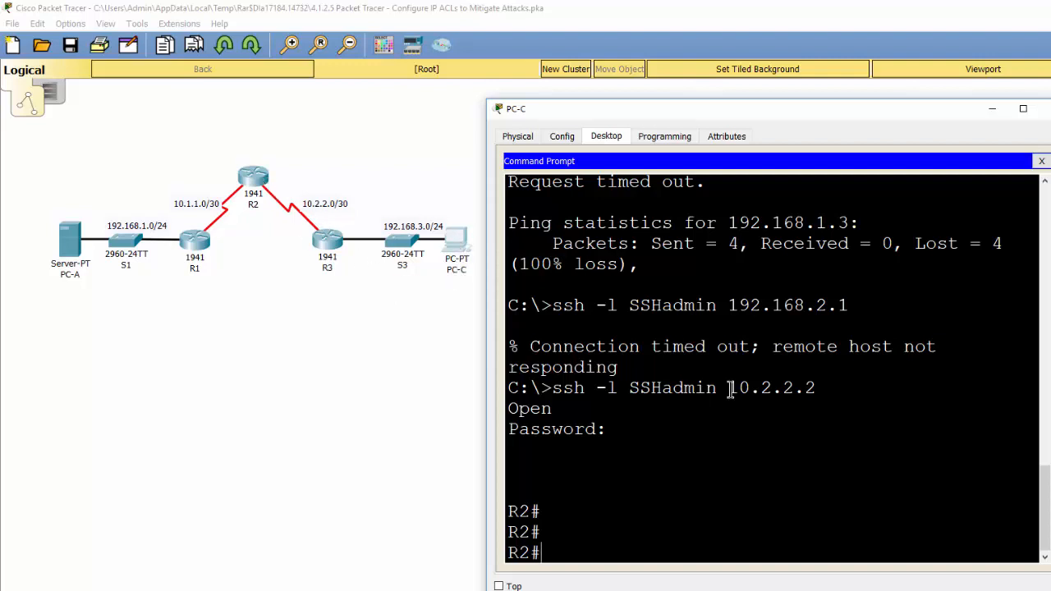
pyautogui.moveTo(730, 389); pyautogui.dragTo(820, 389)
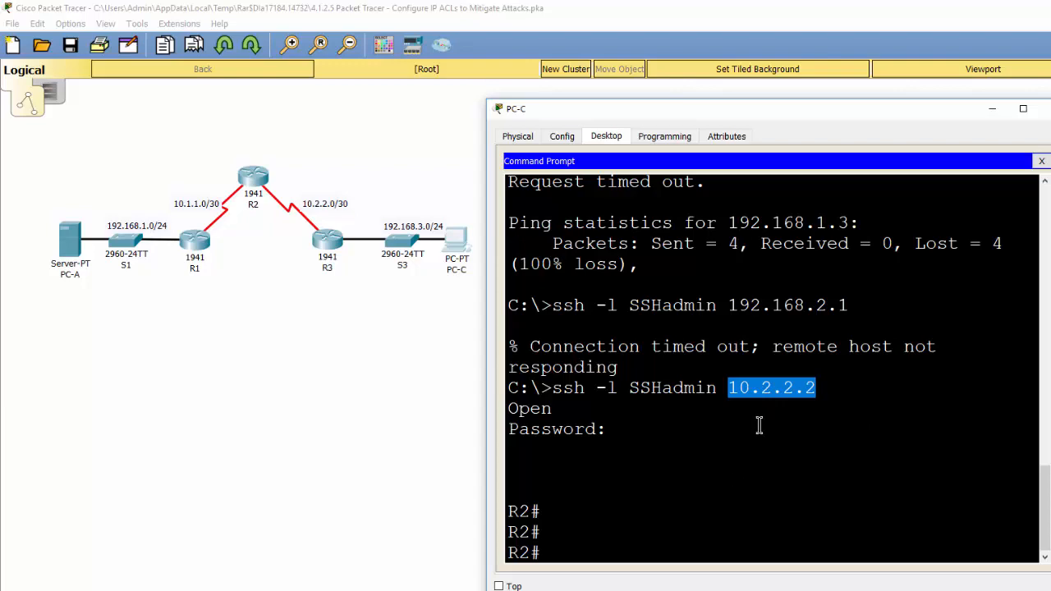
pyautogui.moveTo(730, 306); pyautogui.dragTo(849, 306)
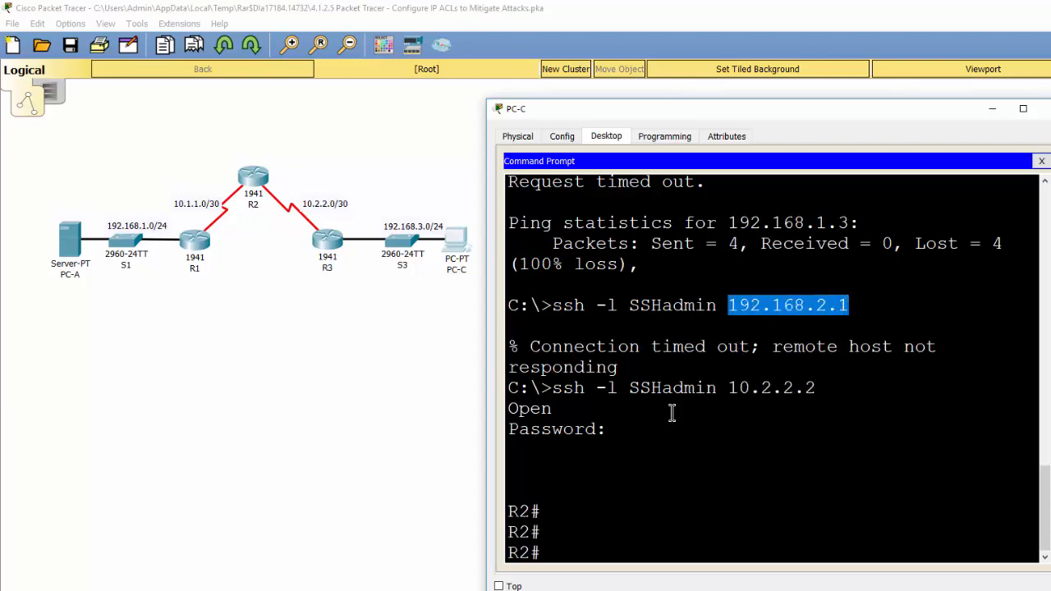